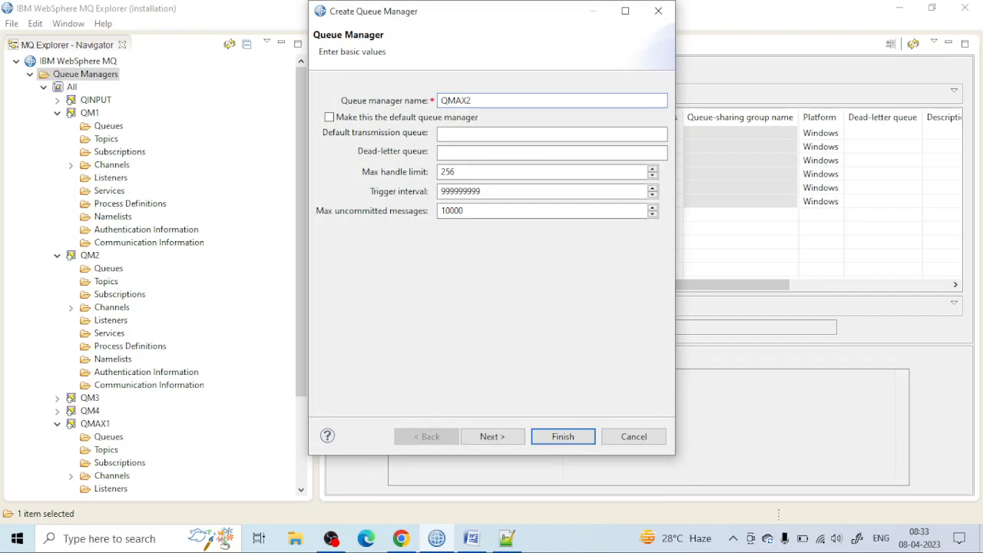
Step: Create queue manager QMAX2 with a TCP/IP listener on port 1421, keeping the default basic values and automatic refresh options
left_click(482, 436)
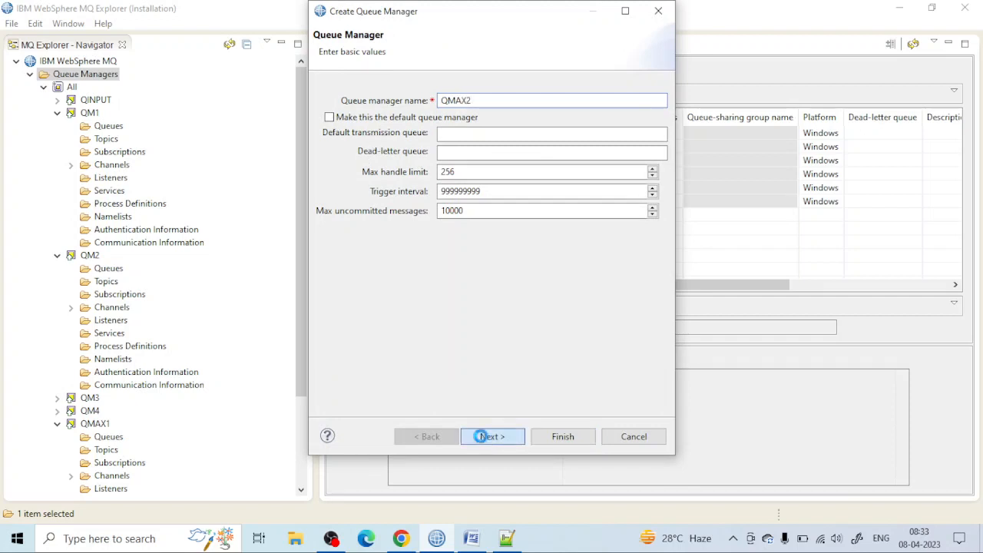
left_click(505, 437)
left_click(507, 437)
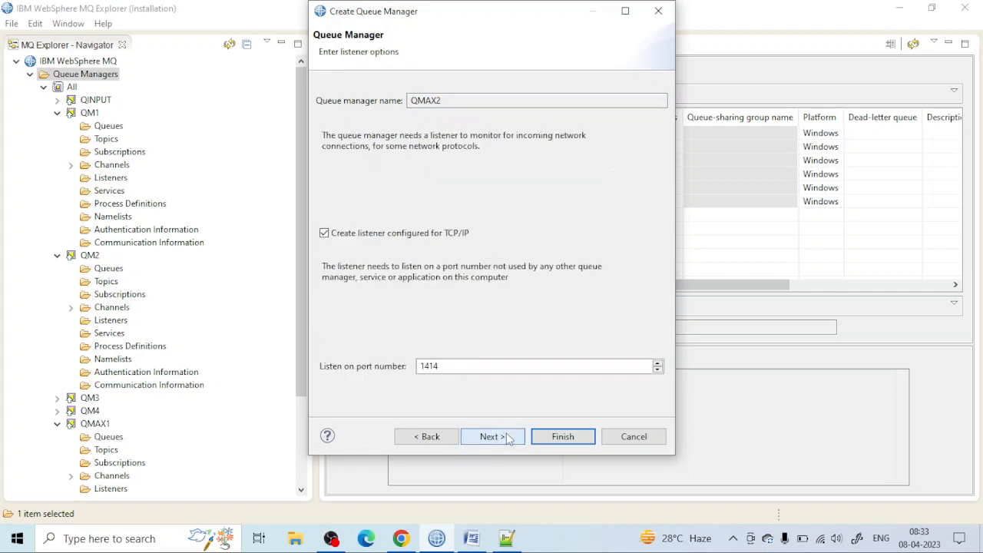
left_click(478, 365)
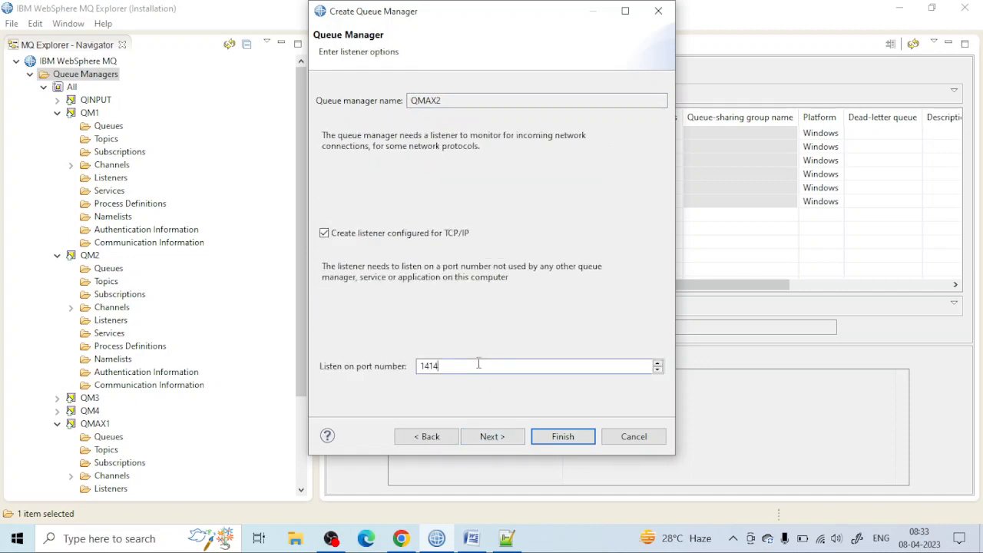
type("1")
left_click(498, 433)
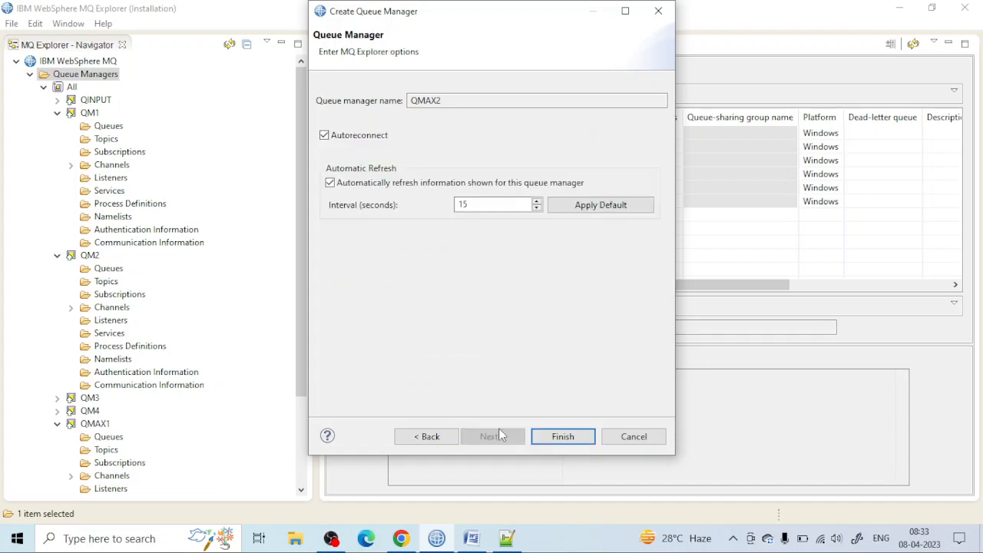
left_click(560, 435)
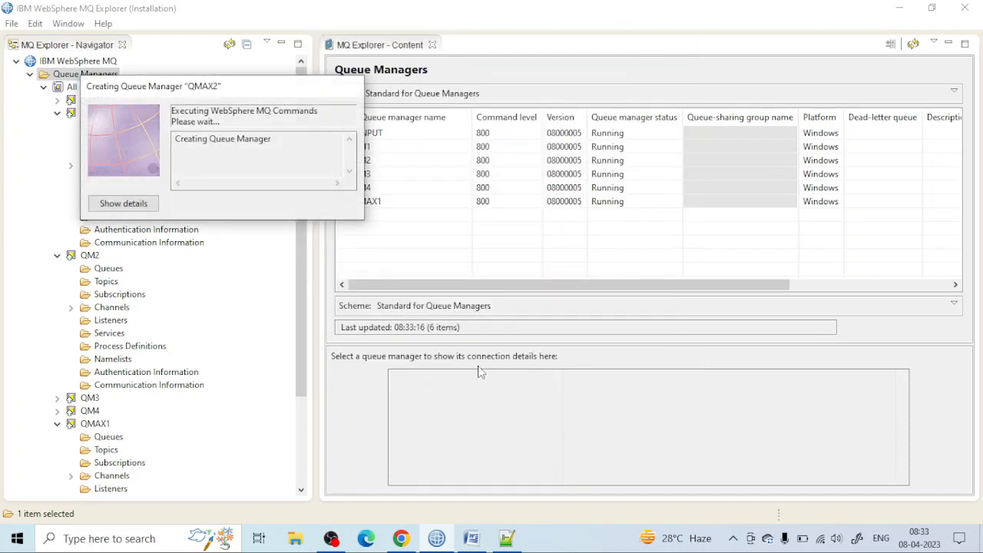
Step: Switch to the diagrams.net drawing in Chrome and review the MQ.CLUS cluster layout
left_click(471, 540)
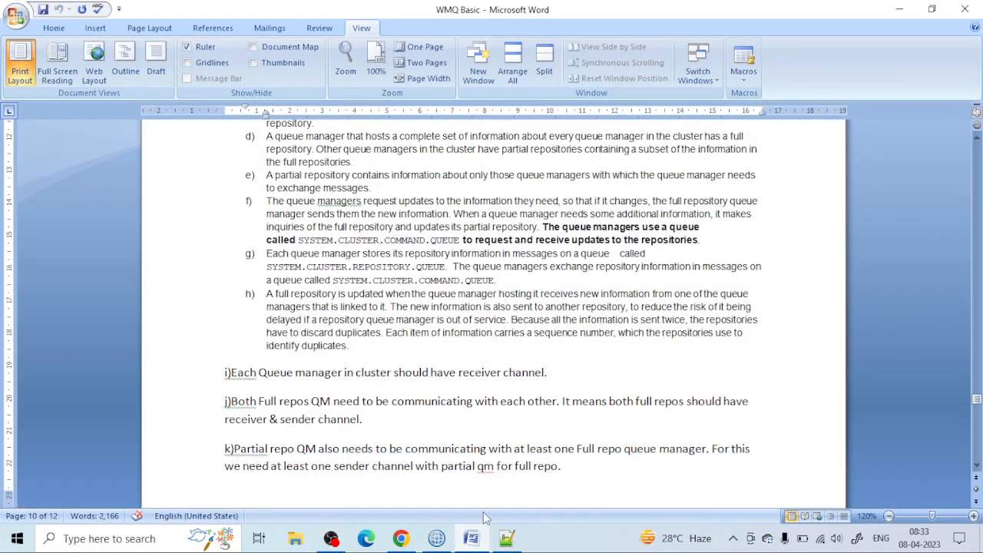
left_click(401, 539)
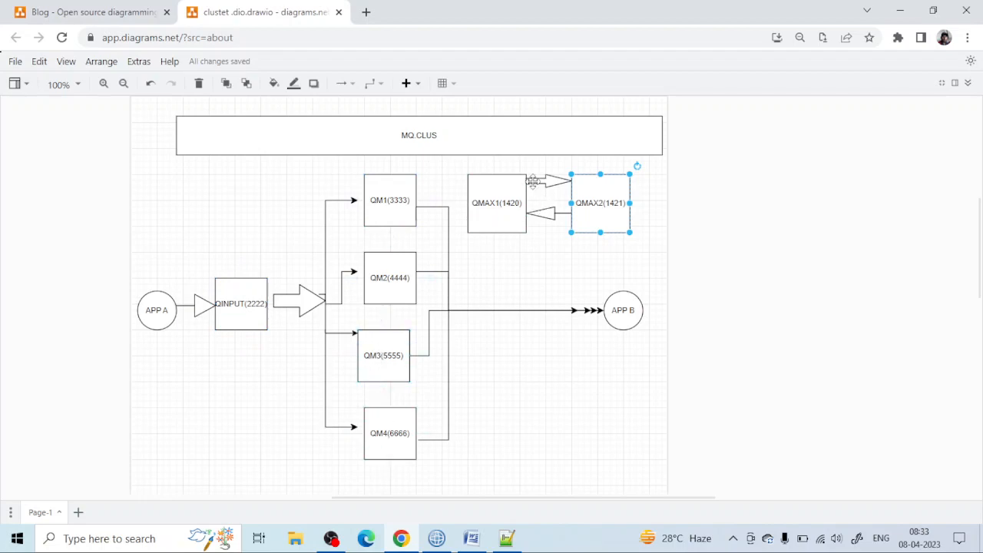
left_click(561, 257)
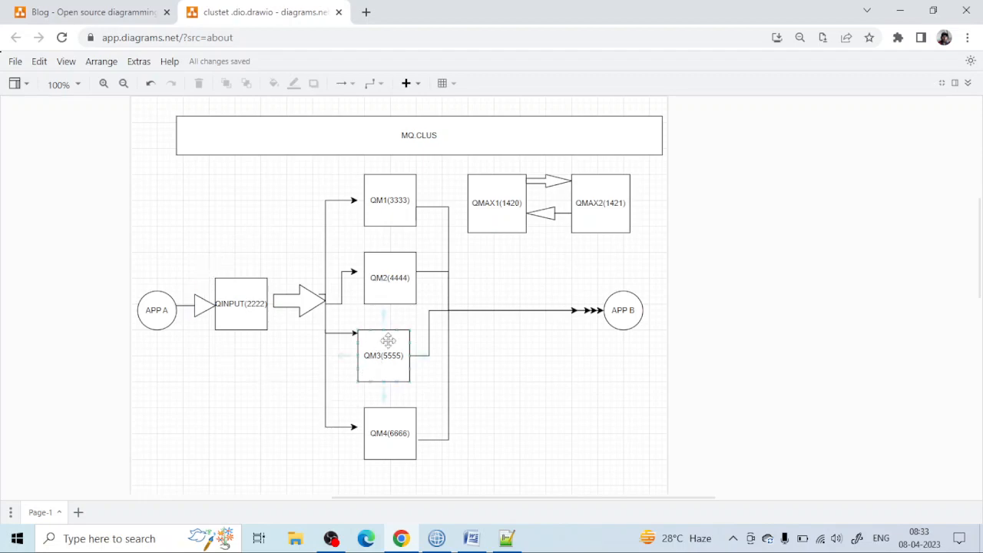
Step: Return to WebSphere MQ Explorer and collapse every expanded queue manager in the navigator tree
left_click(436, 538)
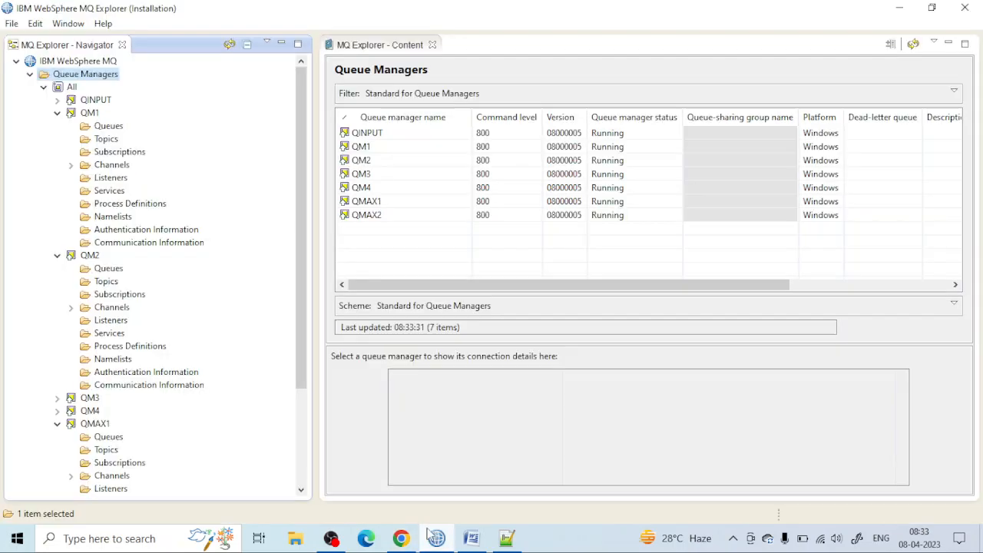
left_click(57, 101)
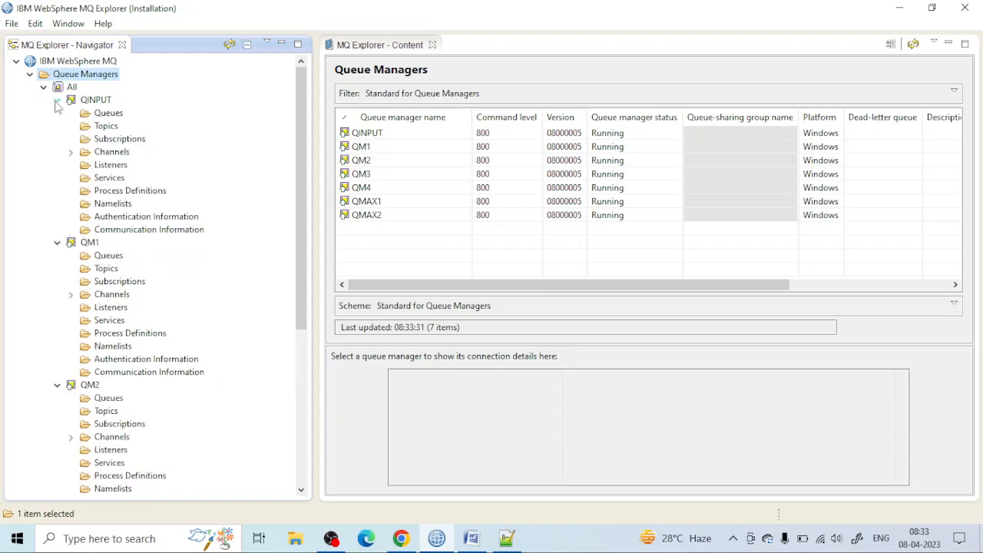
left_click(56, 101)
left_click(57, 113)
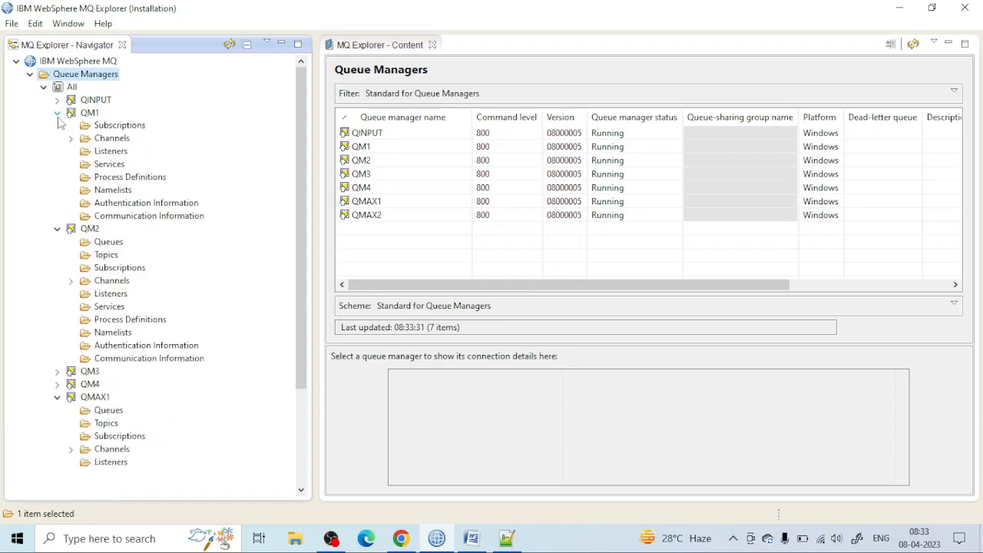
left_click(57, 125)
left_click(57, 165)
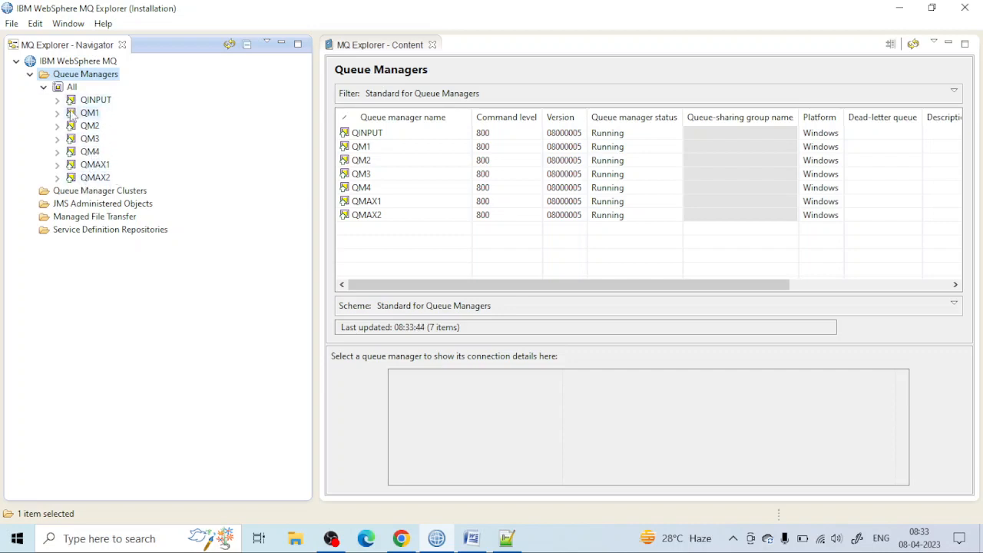
Step: Inspect the details of queue managers QINPUT, QM1, QM2, QM3 and QM4 one after another
left_click(85, 105)
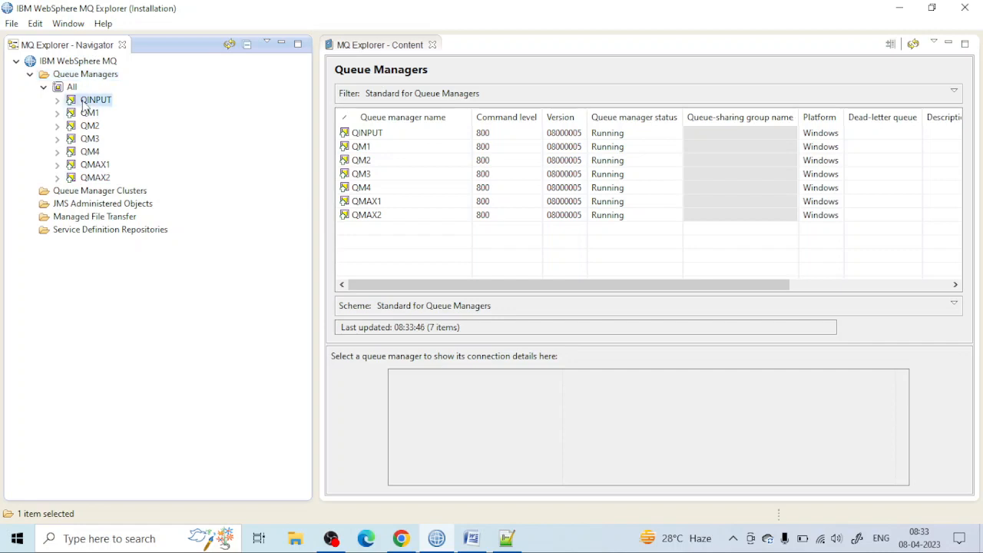
left_click(86, 113)
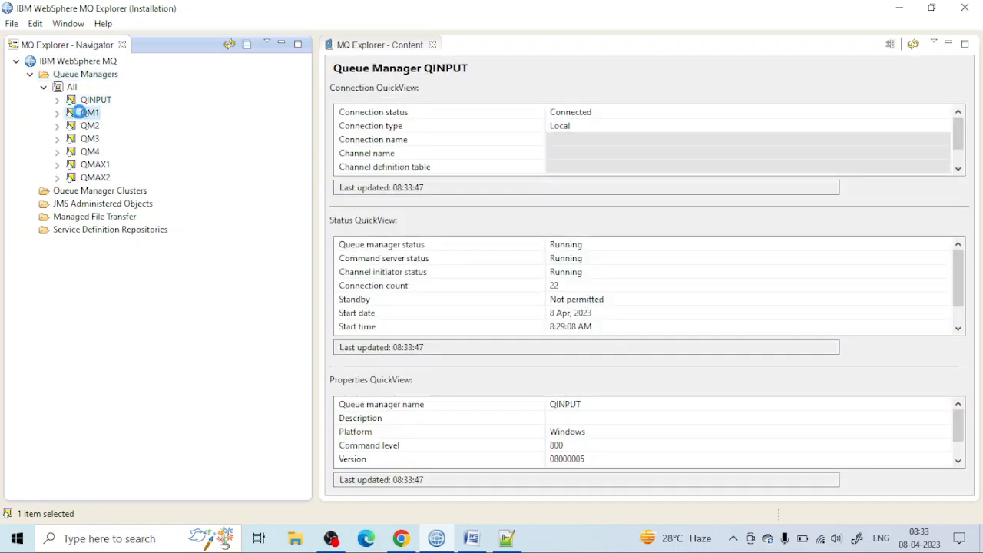
left_click(88, 128)
left_click(88, 139)
left_click(90, 152)
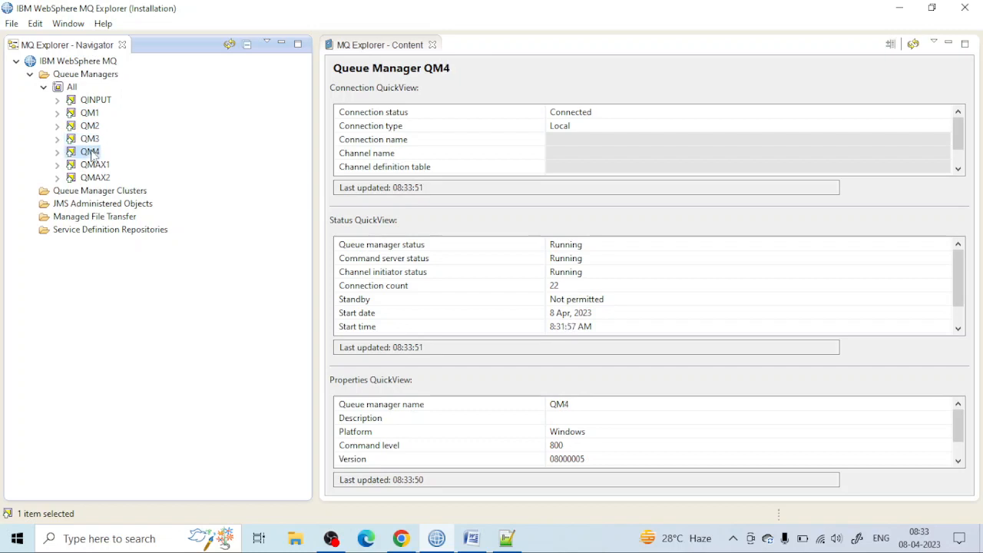
Step: Start a new queue manager cluster and name it MQ.CLUS, checking the name against the diagram in Chrome
left_click(68, 192)
right_click(68, 193)
mouse_move(196, 204)
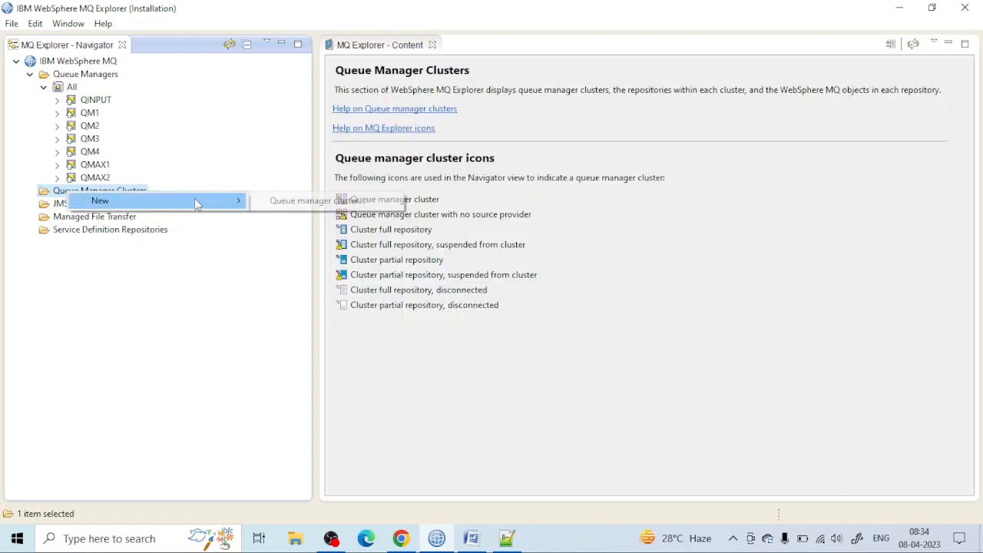
left_click(306, 201)
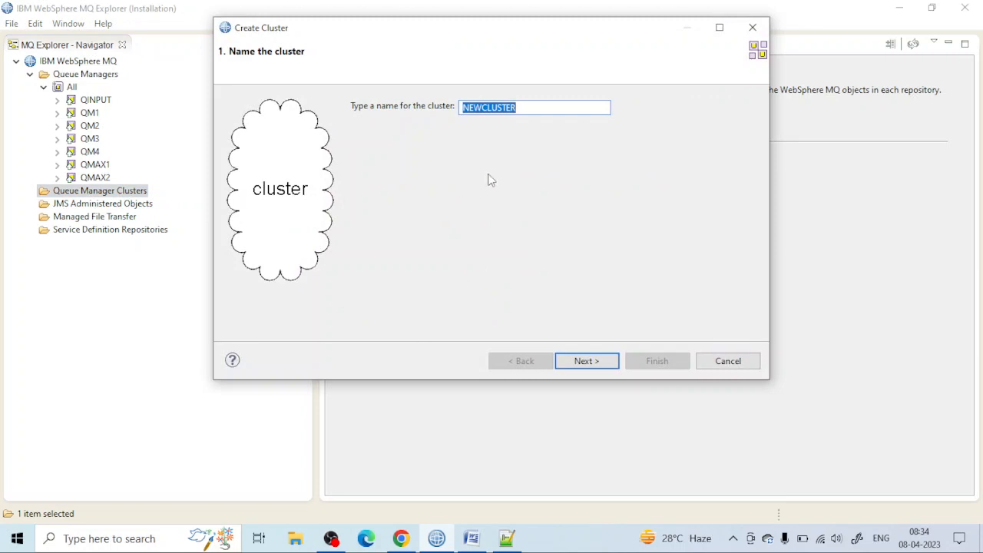
key("BackSpace")
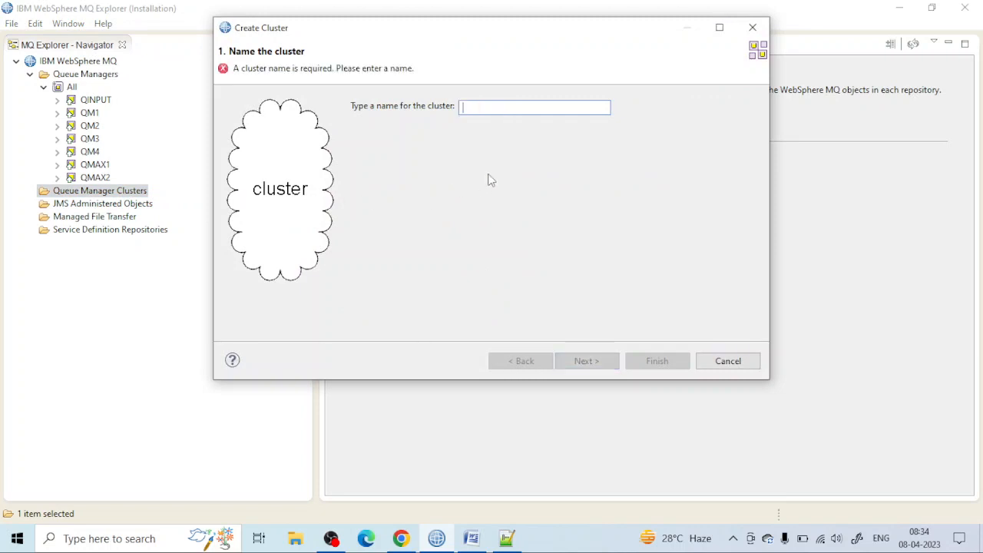
left_click(401, 539)
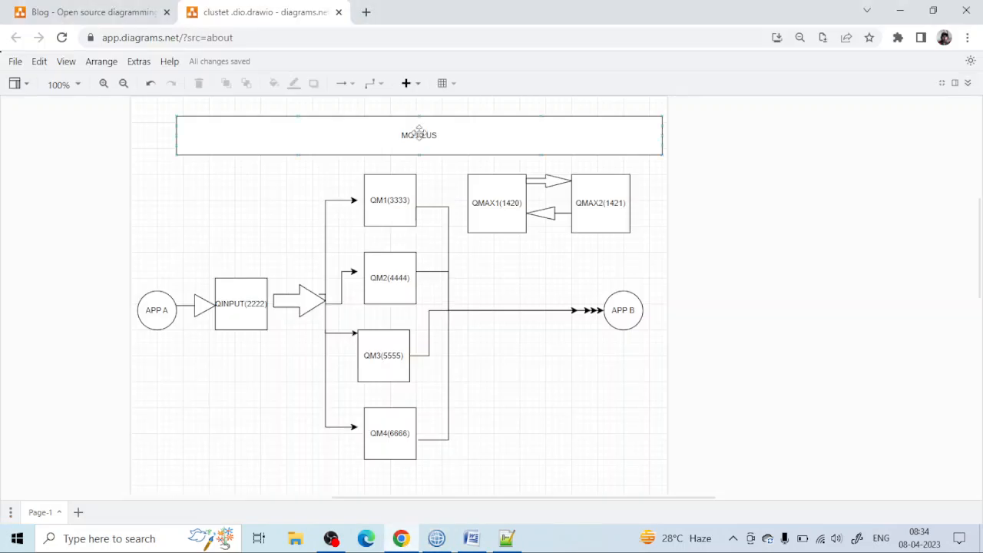
mouse_move(474, 545)
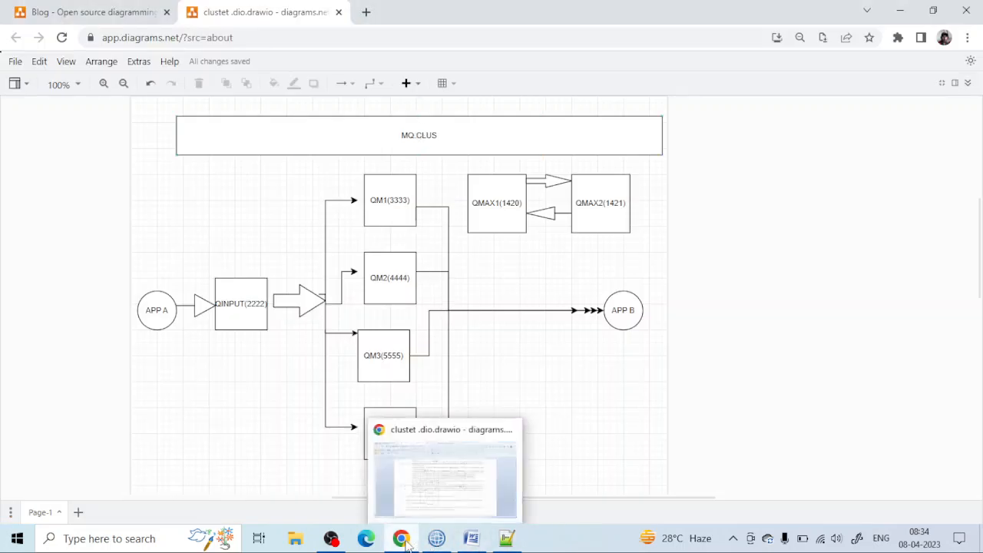
left_click(436, 538)
type("MQ.CLUS")
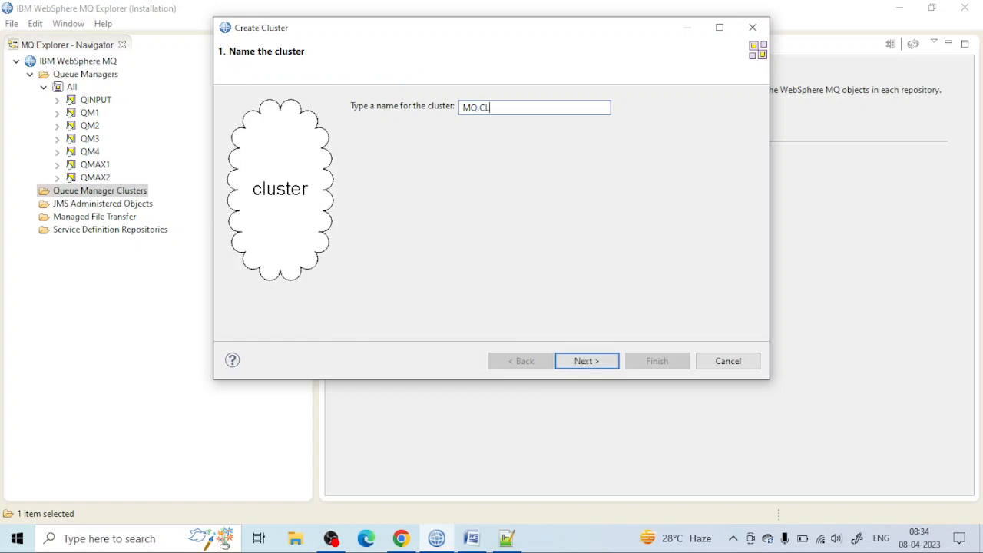
left_click(591, 360)
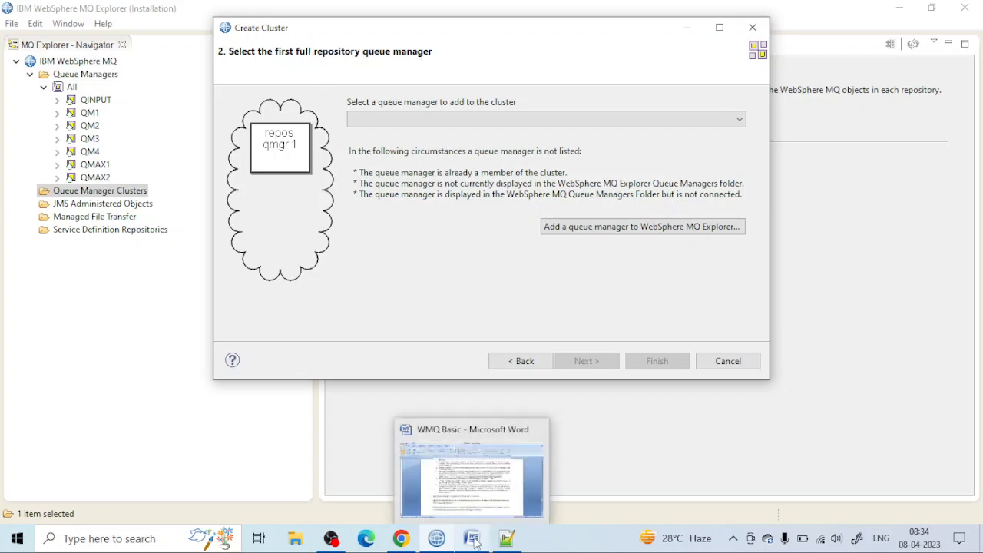
Step: Check the cluster diagram in Chrome and choose QMAX1 as the cluster's first full repository queue manager
left_click(407, 540)
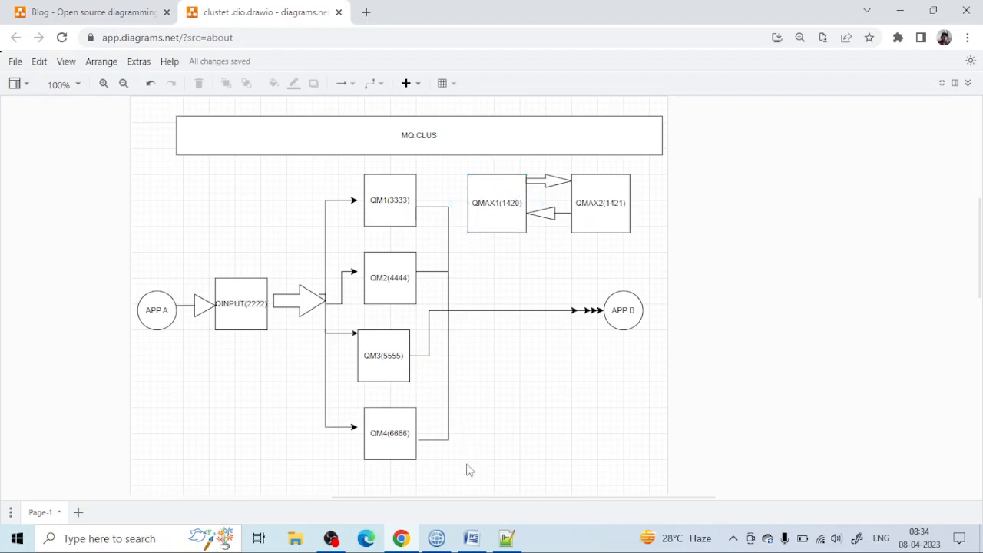
left_click(436, 538)
left_click(447, 121)
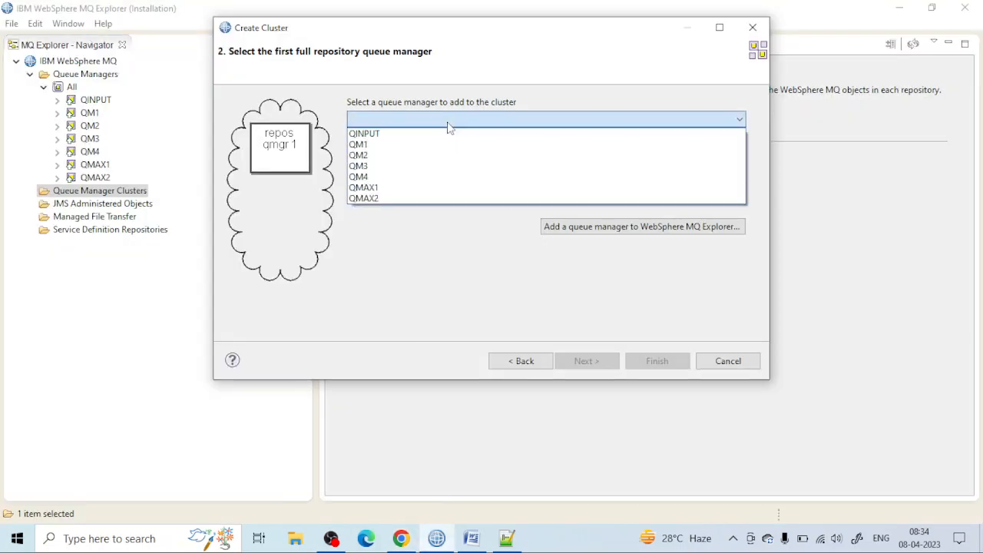
left_click(411, 188)
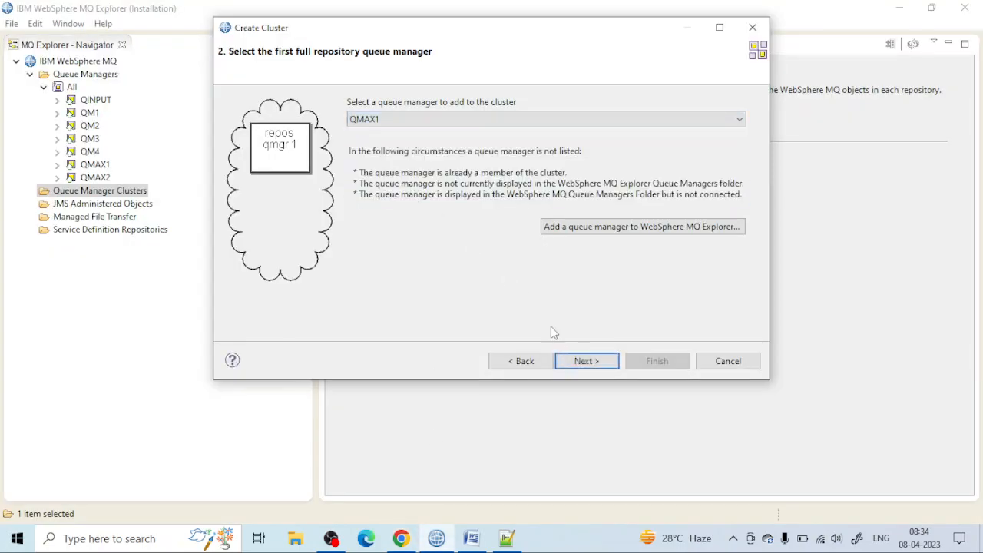
left_click(585, 361)
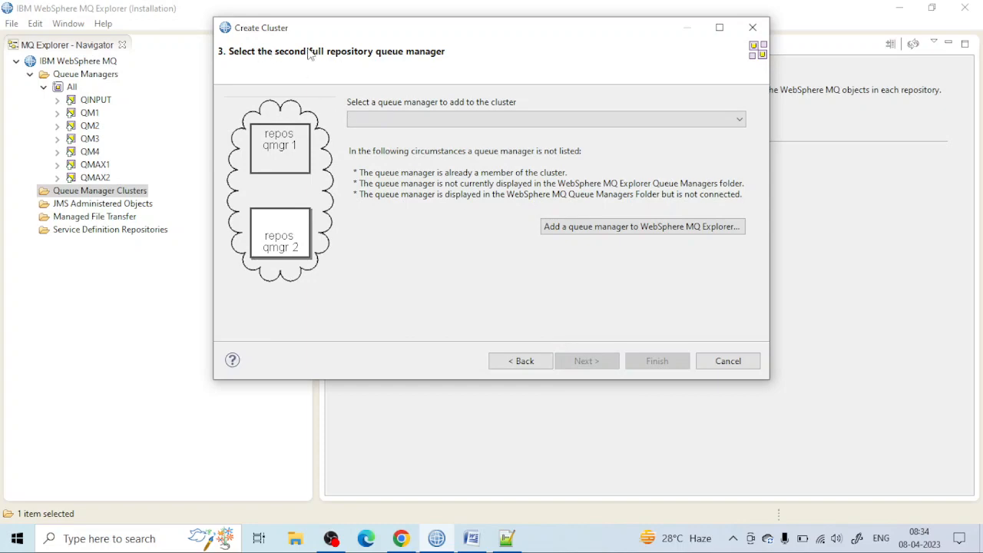
Step: Consult the cluster diagram again and choose QMAX2 as the cluster's second full repository queue manager
left_click(470, 537)
left_click(401, 537)
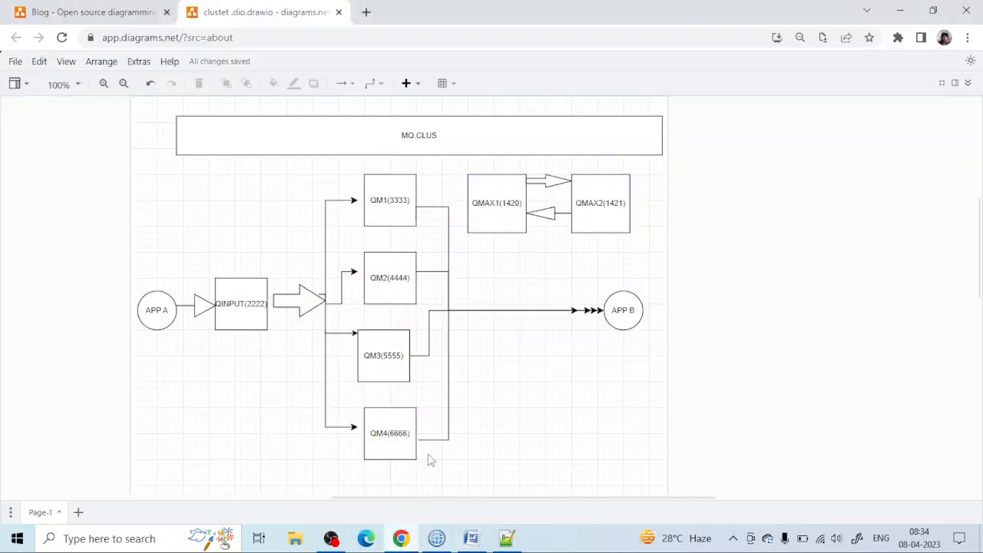
left_click(436, 537)
left_click(485, 120)
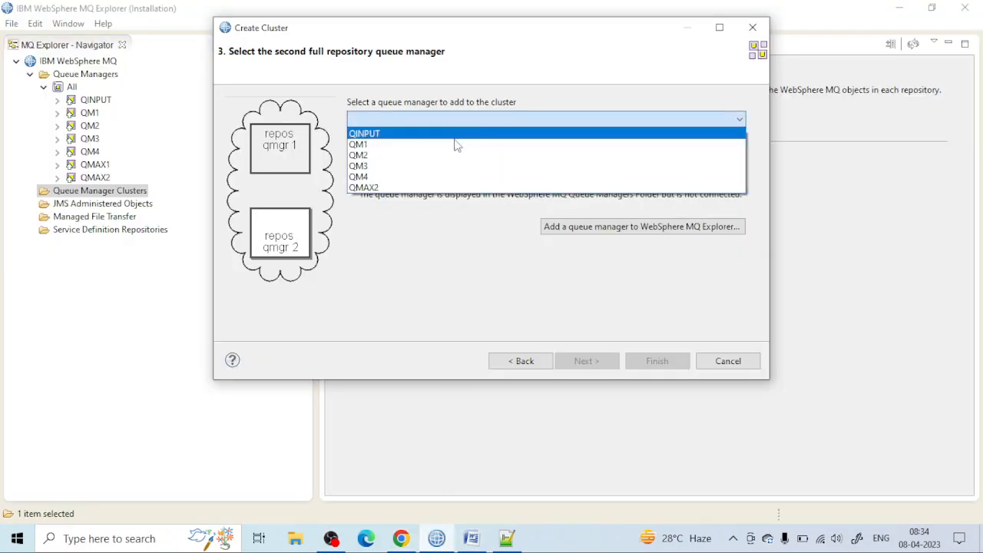
left_click(416, 189)
left_click(593, 362)
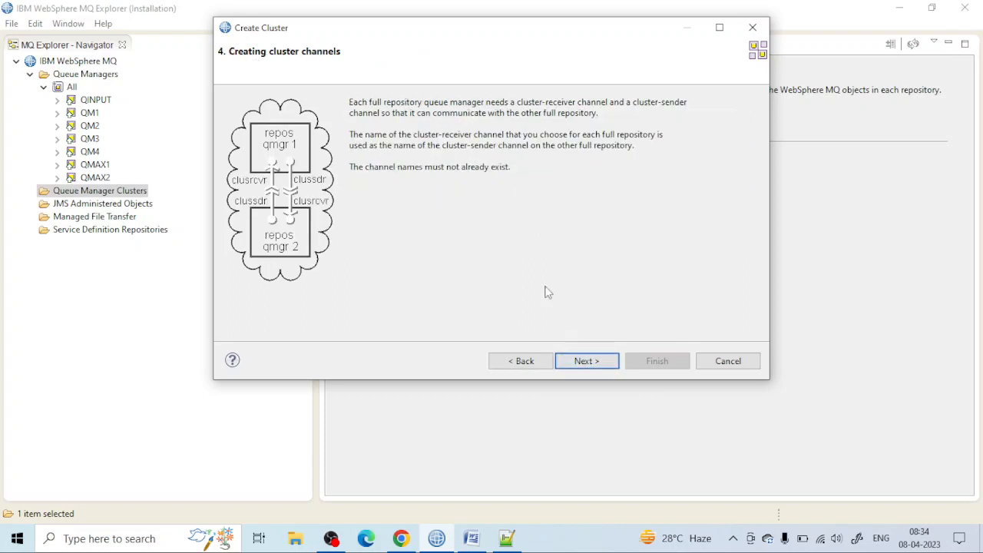
Step: Accept TO.QMAX1 with connection DESKTOP-N315A7S(1420) as the first full repository's cluster-receiver channel, after comparing with the diagram
left_click(586, 361)
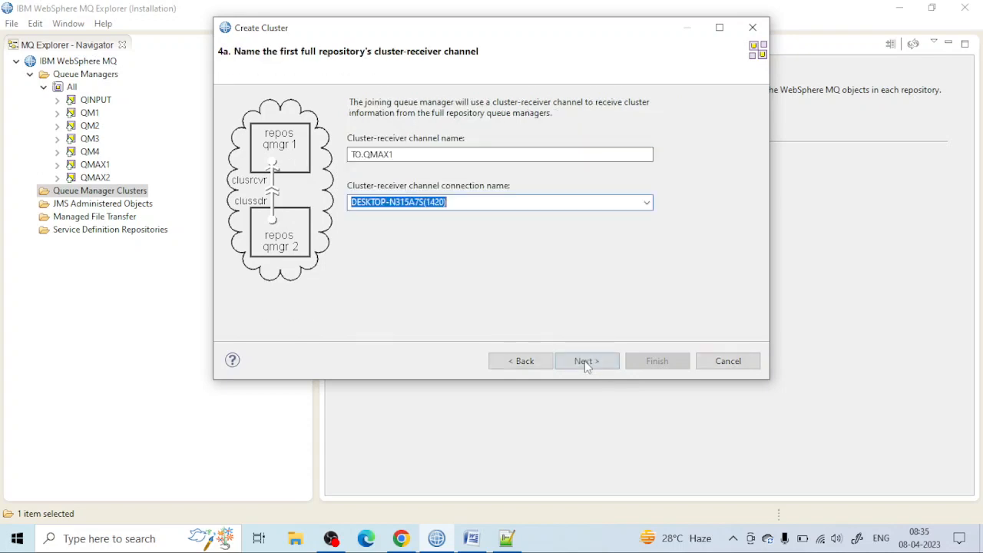
left_click(397, 156)
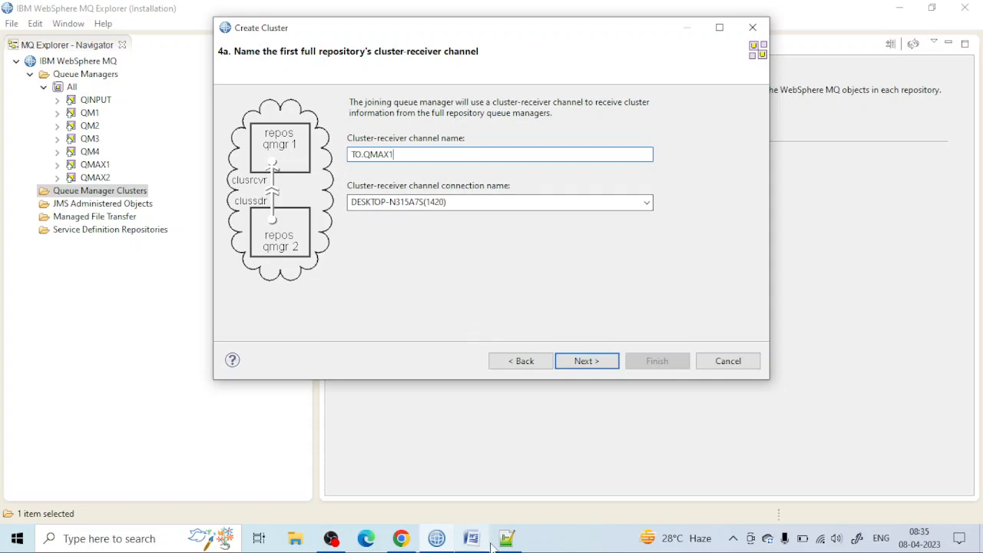
mouse_move(465, 542)
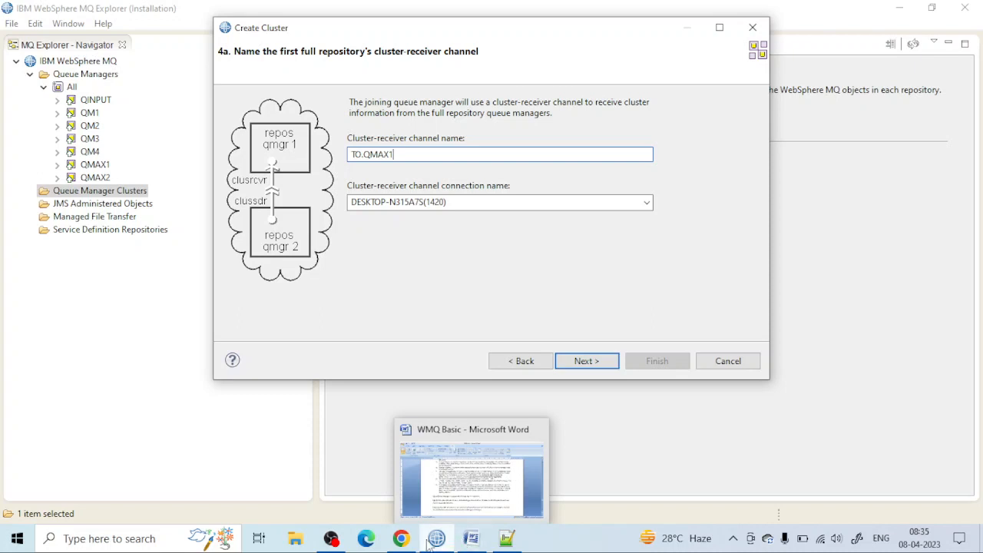
left_click(401, 540)
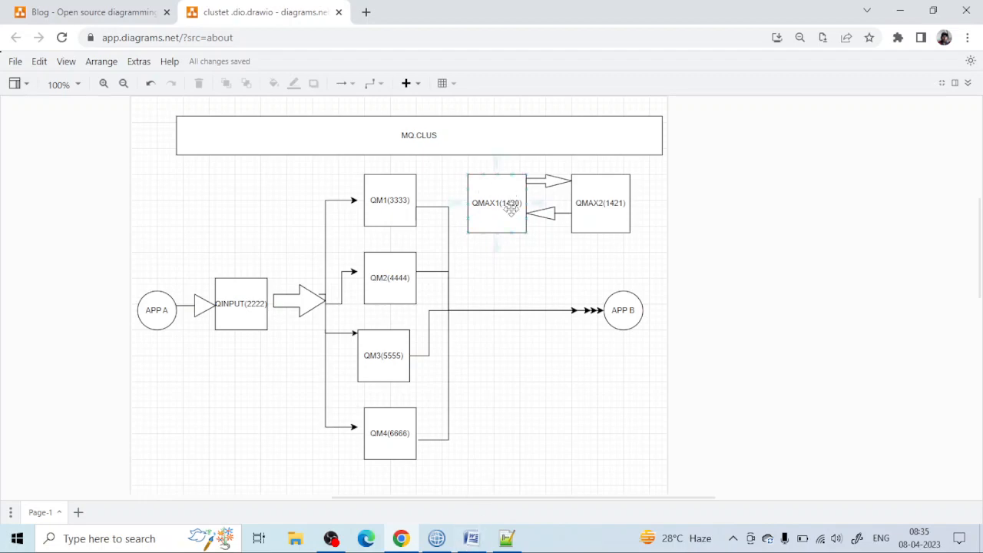
left_click(435, 538)
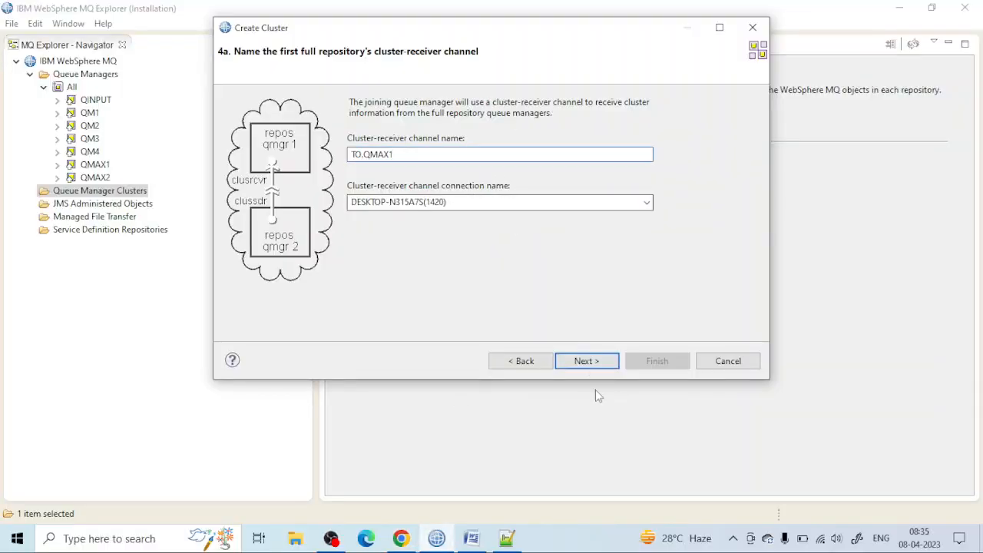
left_click(586, 365)
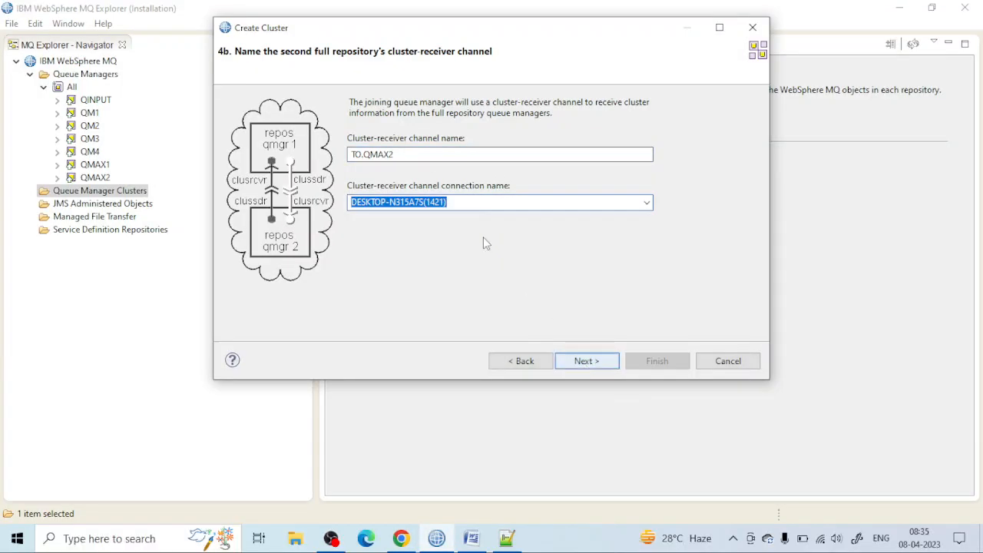
Step: Accept TO.QMAX2 with connection DESKTOP-N315A7S(1421) as the second cluster-receiver channel after comparing with the Chrome diagram, and finish creating MQ.CLUS
left_click(409, 154)
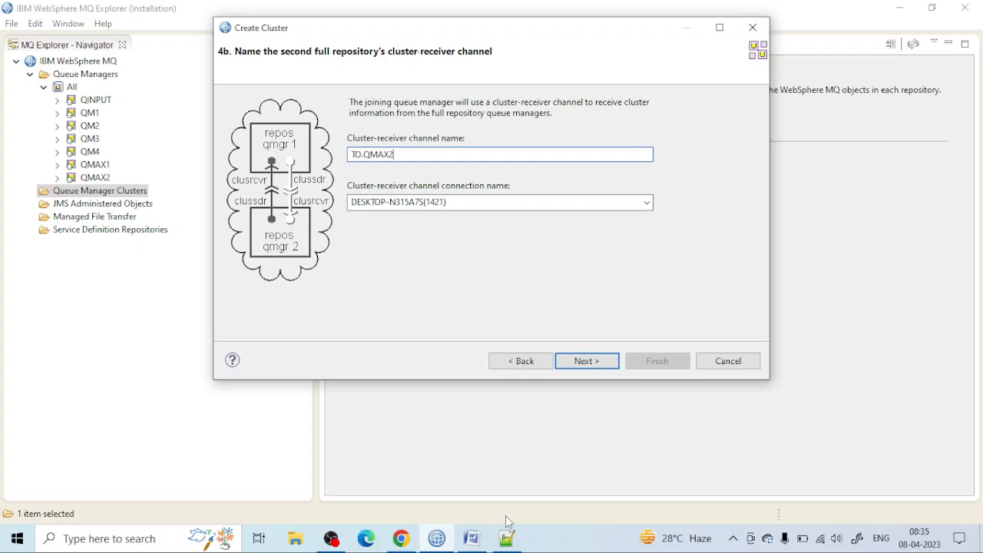
left_click(405, 532)
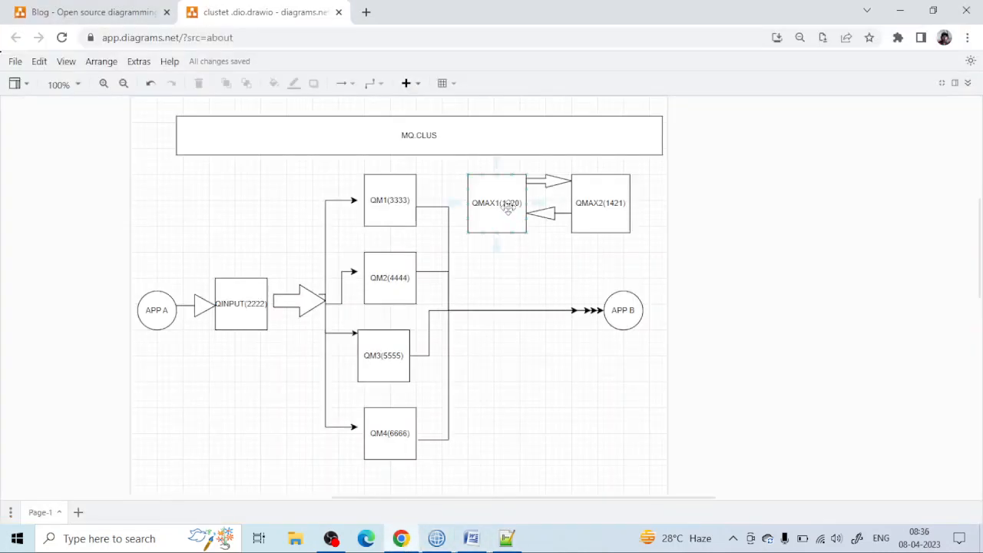
left_click(591, 193)
left_click(438, 540)
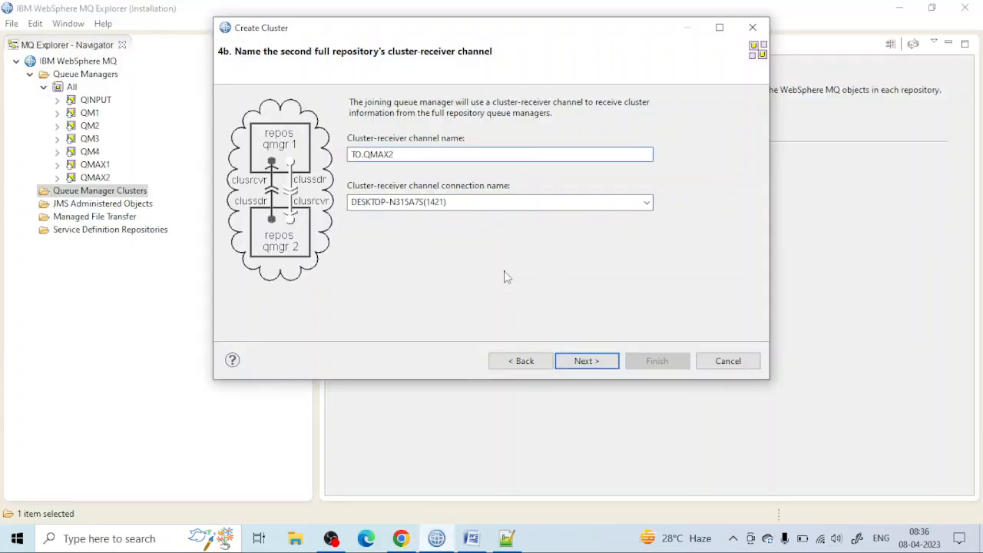
left_click(581, 362)
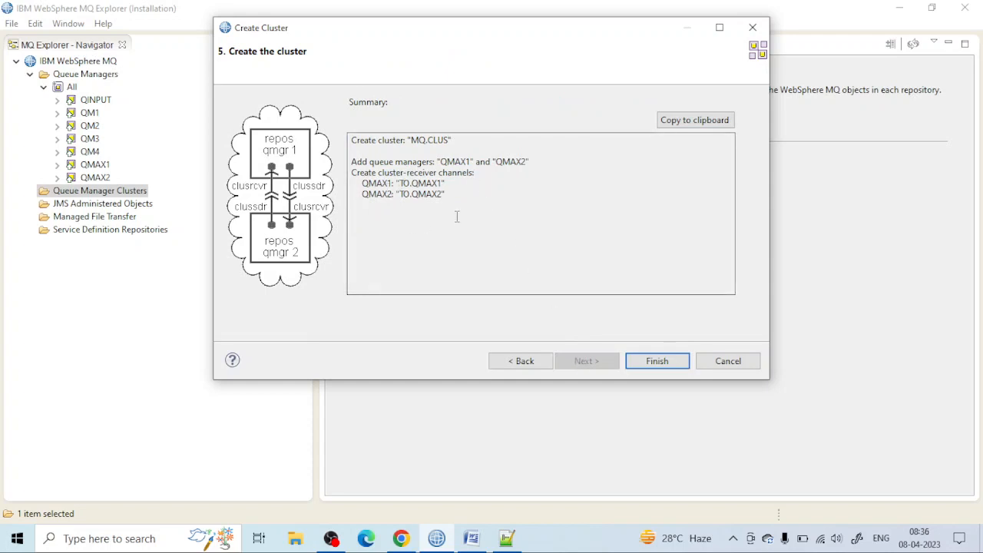
left_click(658, 362)
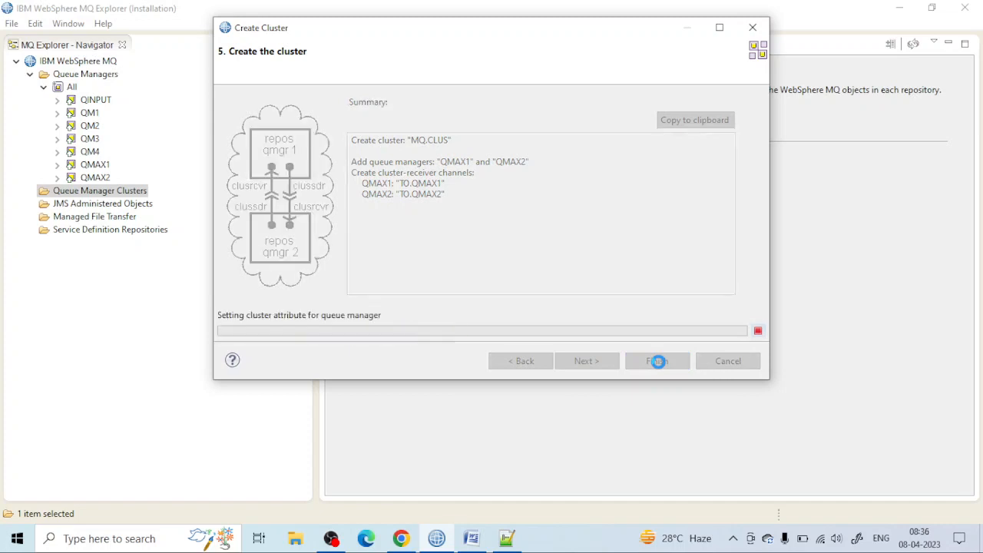
Step: Expand MQ.CLUS and its full repositories, consult the Word notes, and examine the refreshed repository data for the second full repository QMAX2
left_click(30, 192)
left_click(44, 203)
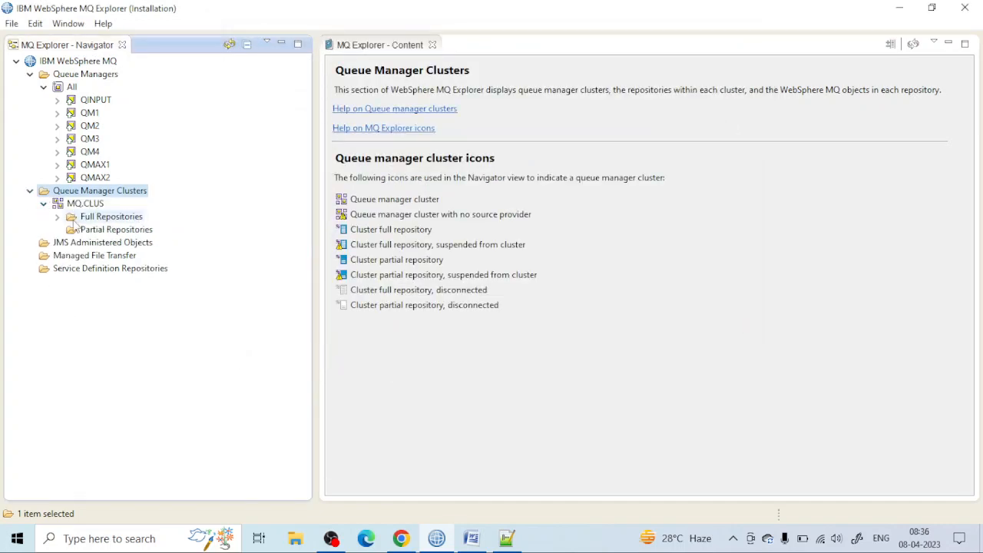
left_click(57, 216)
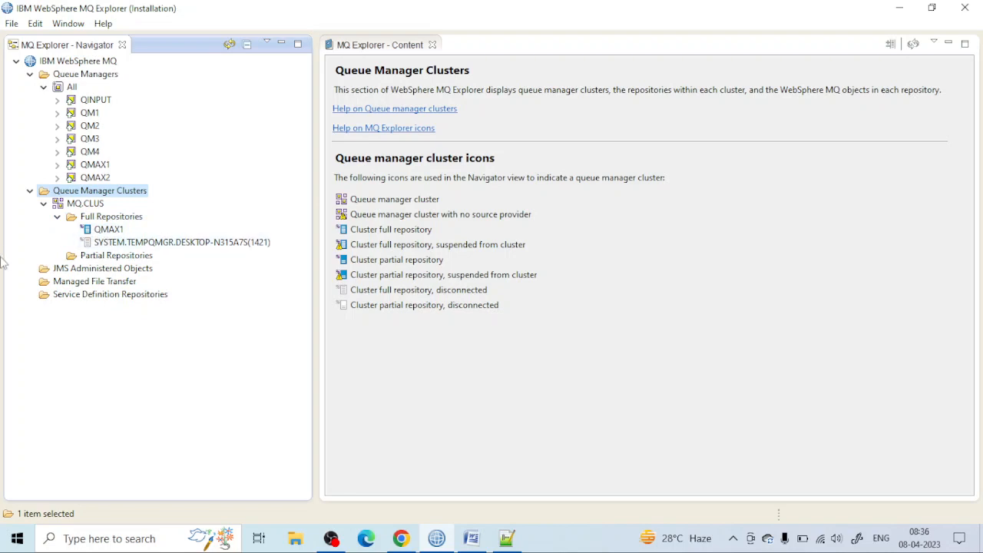
left_click(144, 244)
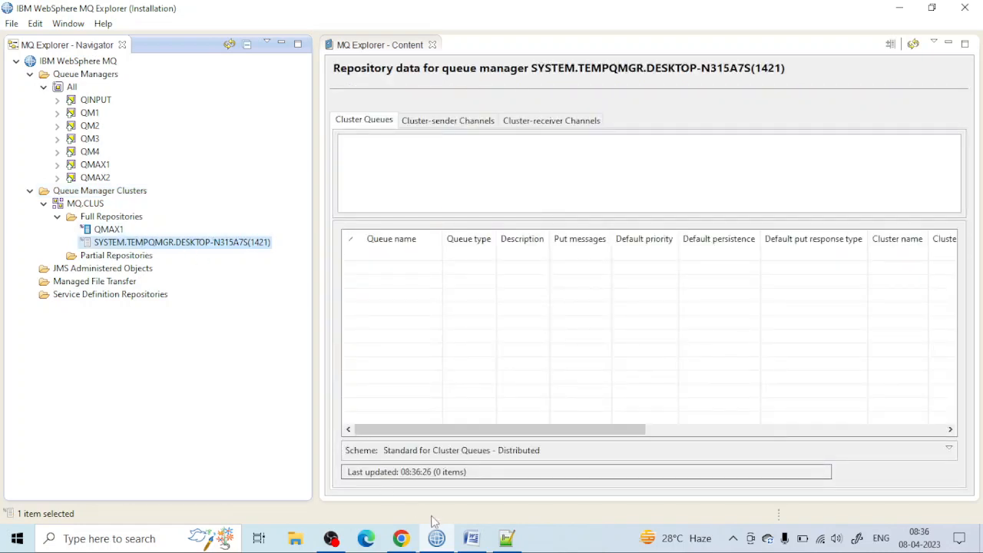
mouse_move(463, 542)
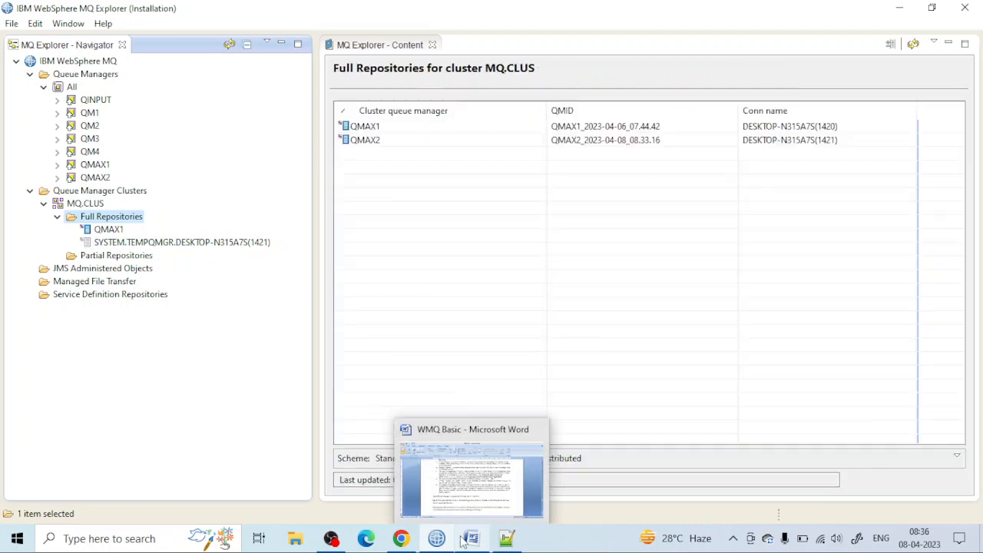
left_click(464, 493)
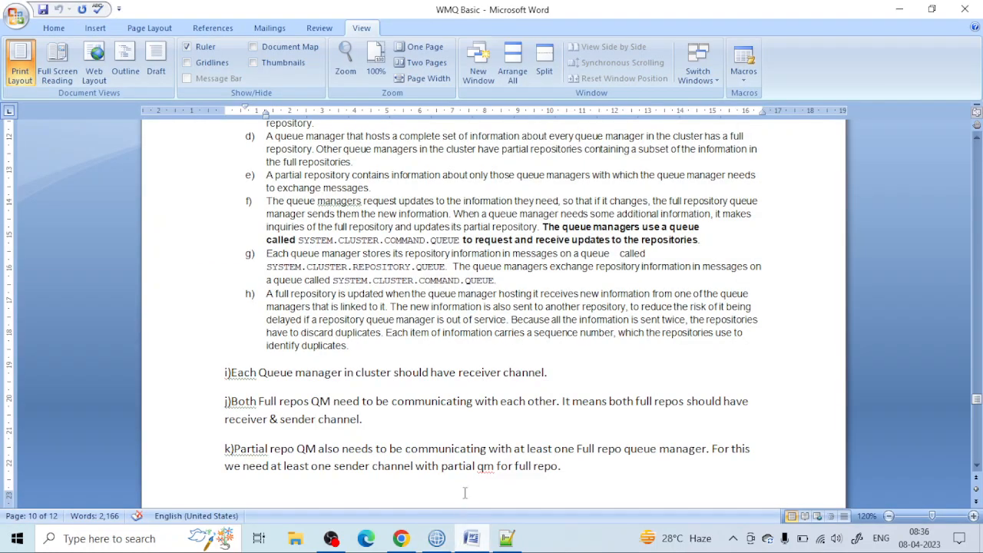
left_click(470, 538)
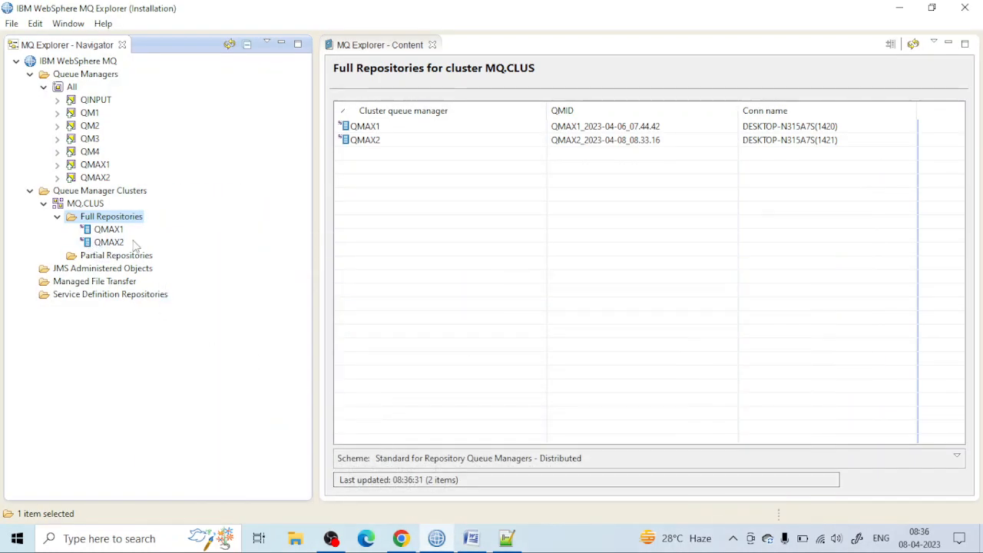
left_click(108, 242)
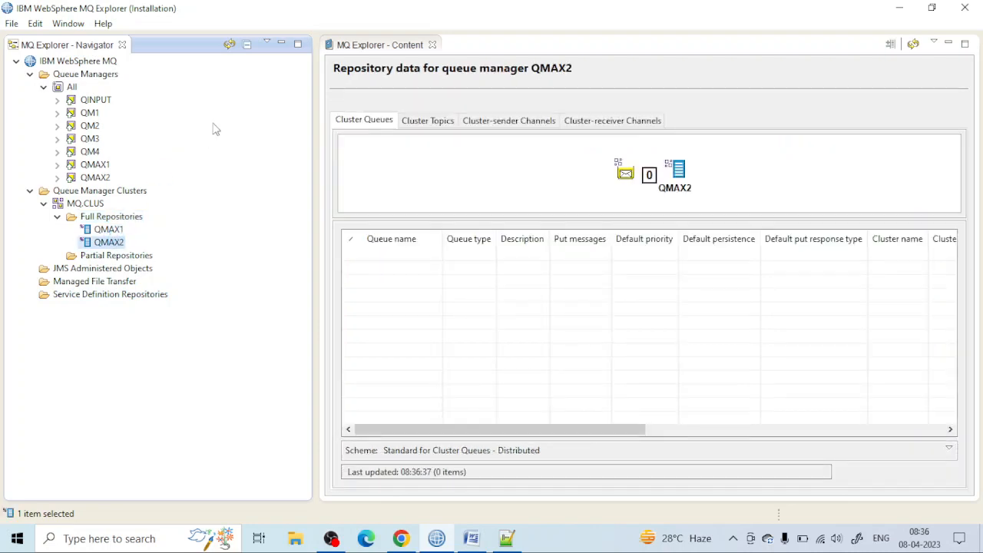
left_click(229, 46)
Step: Consult the Word notes and the cluster diagram in Chrome, and view the partial repositories of MQ.CLUS in MQ Explorer
left_click(471, 538)
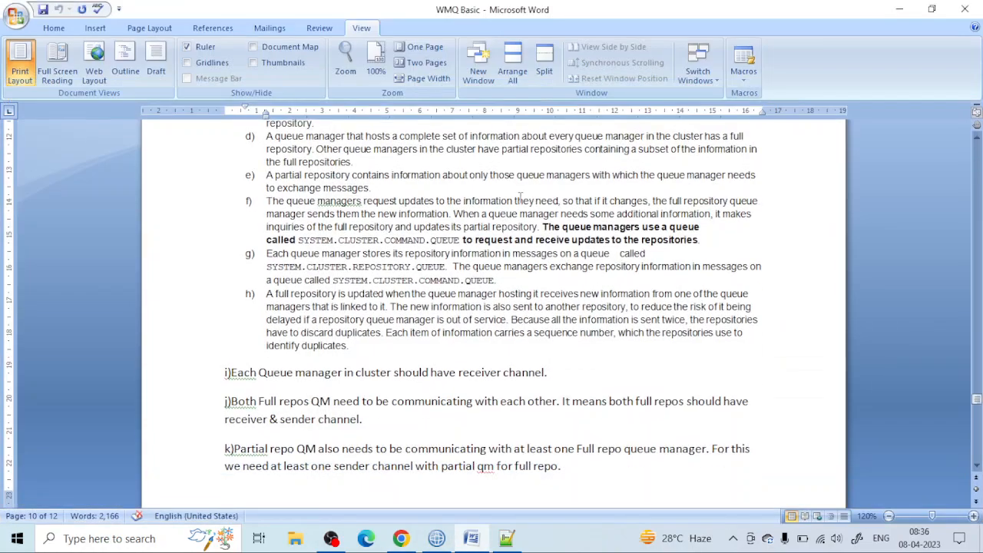
left_click(471, 538)
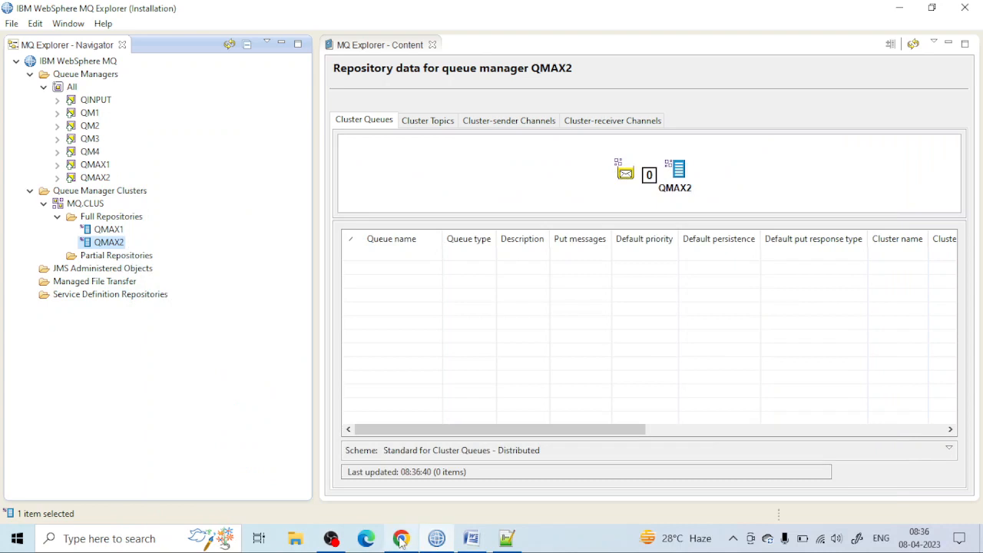
left_click(400, 538)
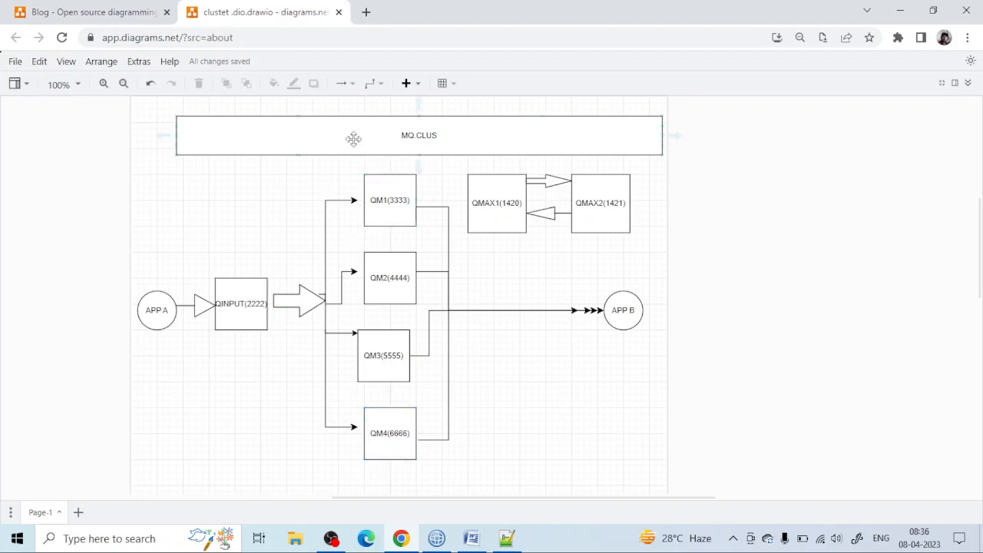
left_click(436, 538)
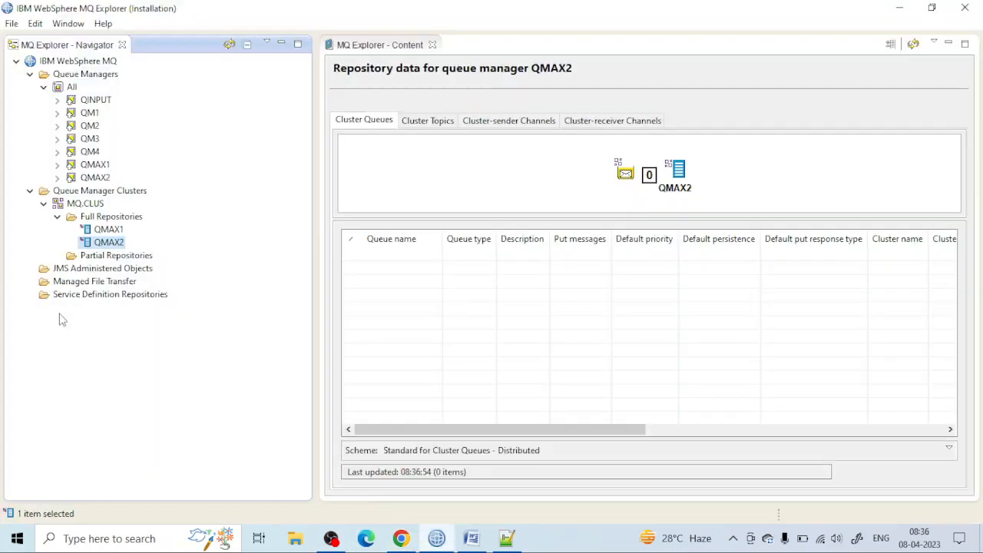
right_click(88, 259)
left_click(87, 268)
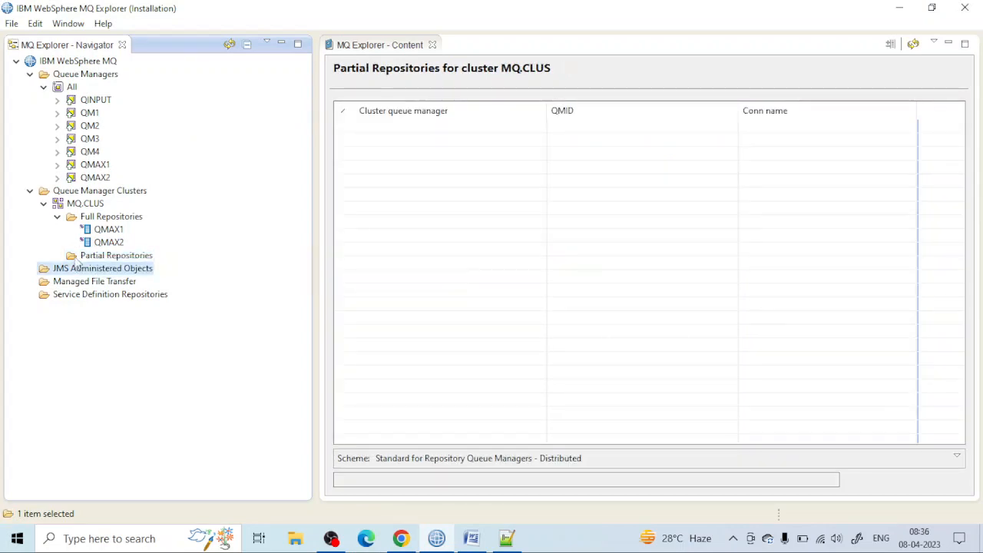
left_click(107, 258)
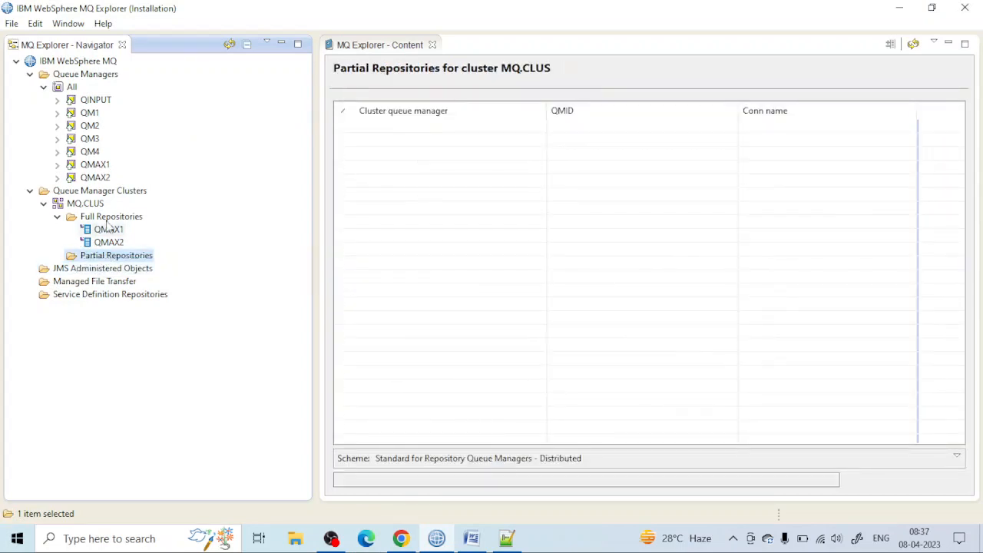
Step: Start adding a queue manager to the MQ.CLUS cluster and choose QM1 as the one joining
right_click(92, 206)
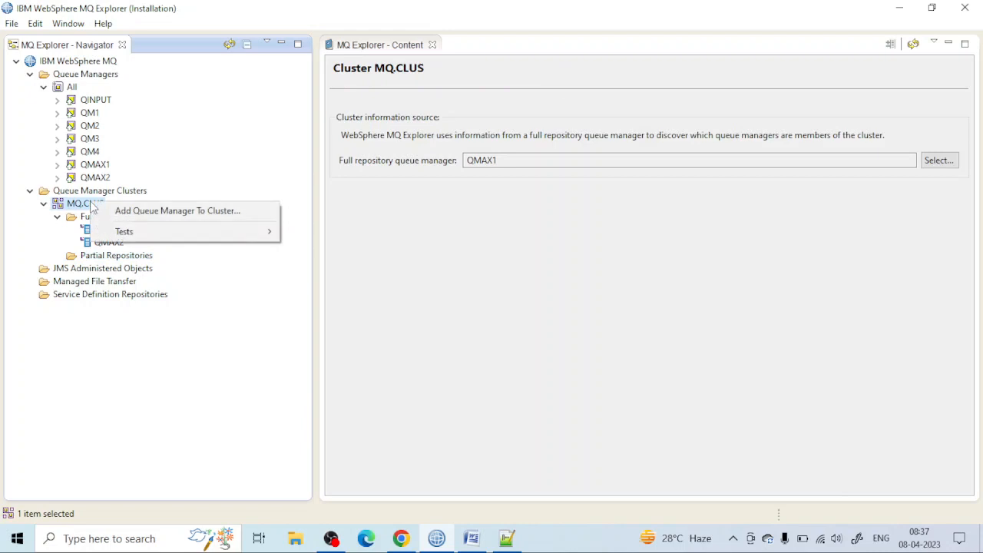
left_click(249, 218)
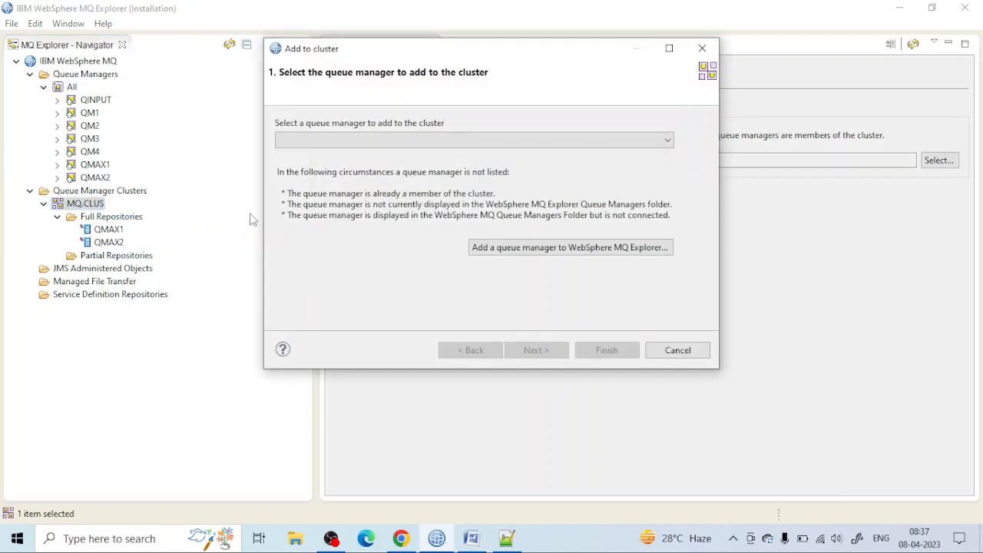
left_click(420, 142)
left_click(389, 166)
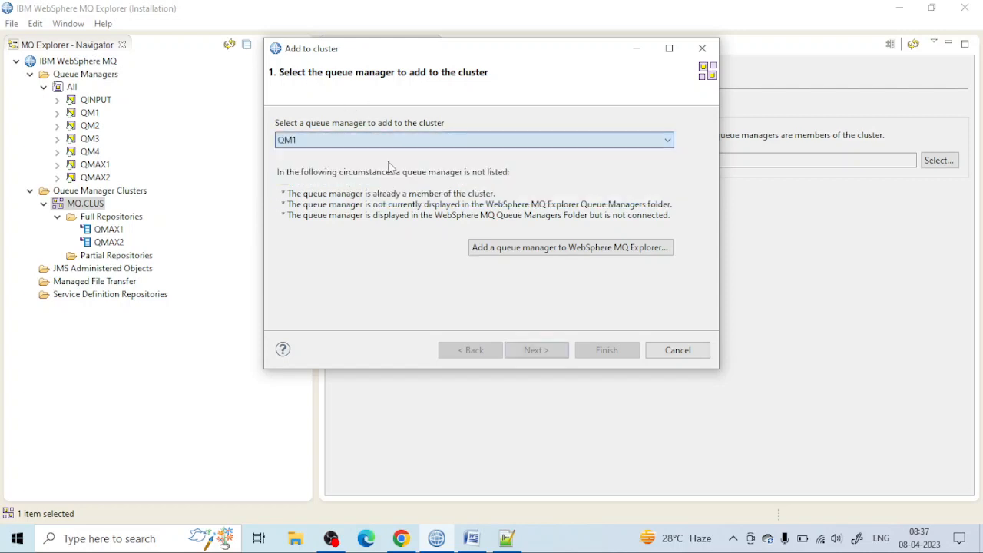
left_click(528, 356)
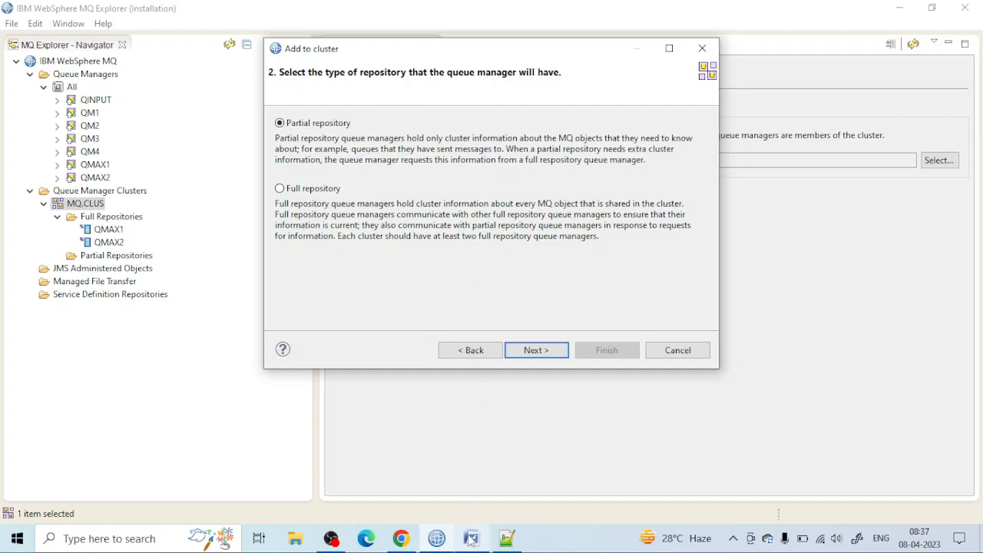
Step: Keep QM1 as a partial repository after checking the Chrome diagram, and accept cluster-receiver channel TO.QM1 with connection DESKTOP-N315A7S(3333)
left_click(403, 540)
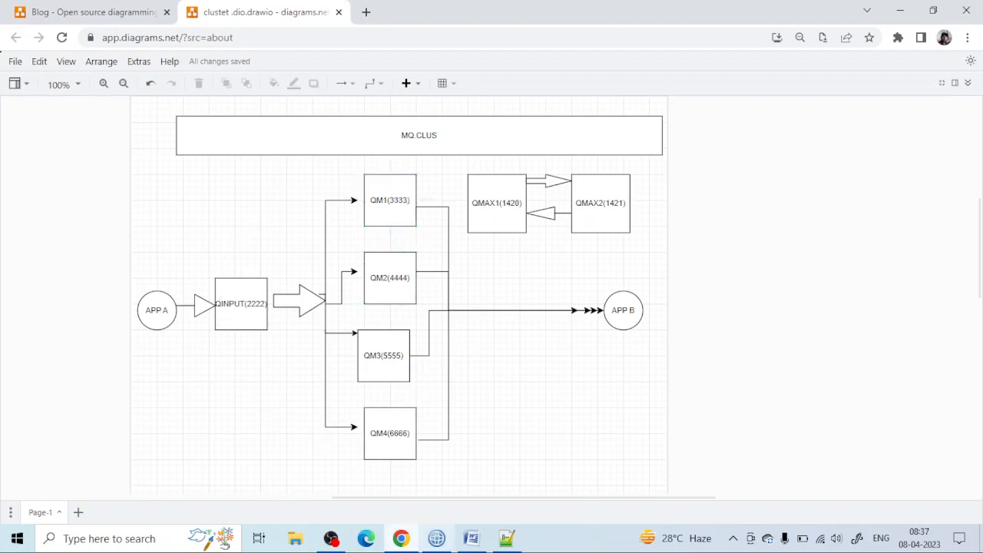
left_click(436, 540)
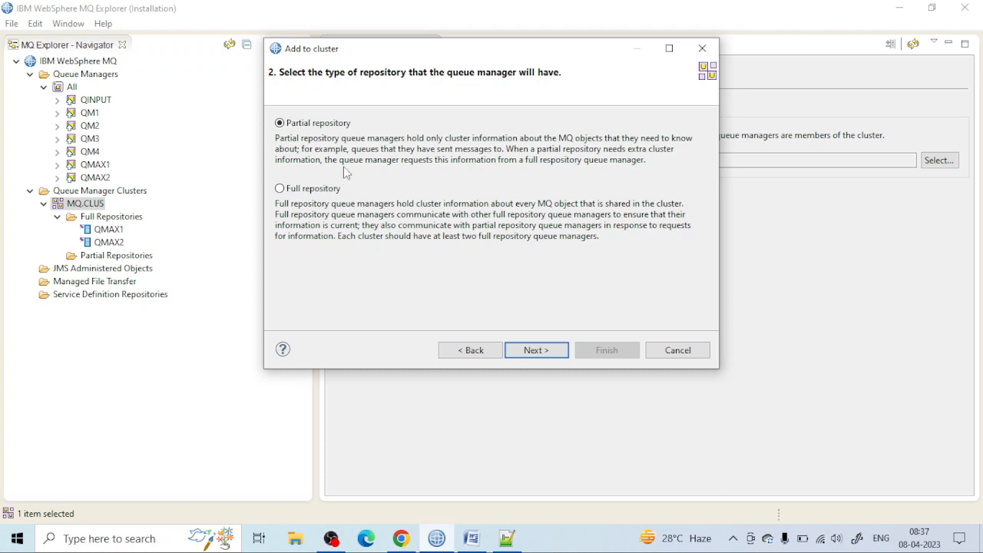
left_click(537, 350)
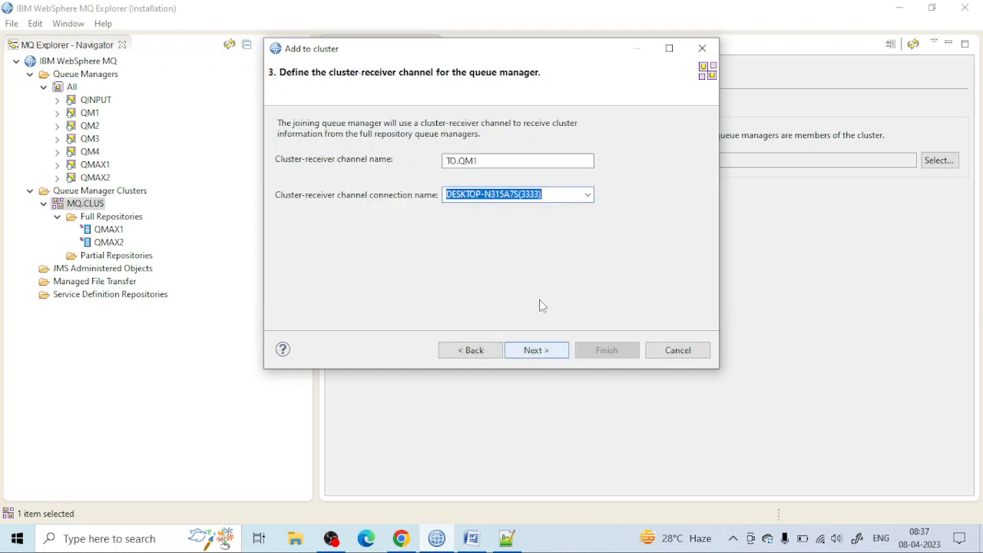
left_click(487, 164)
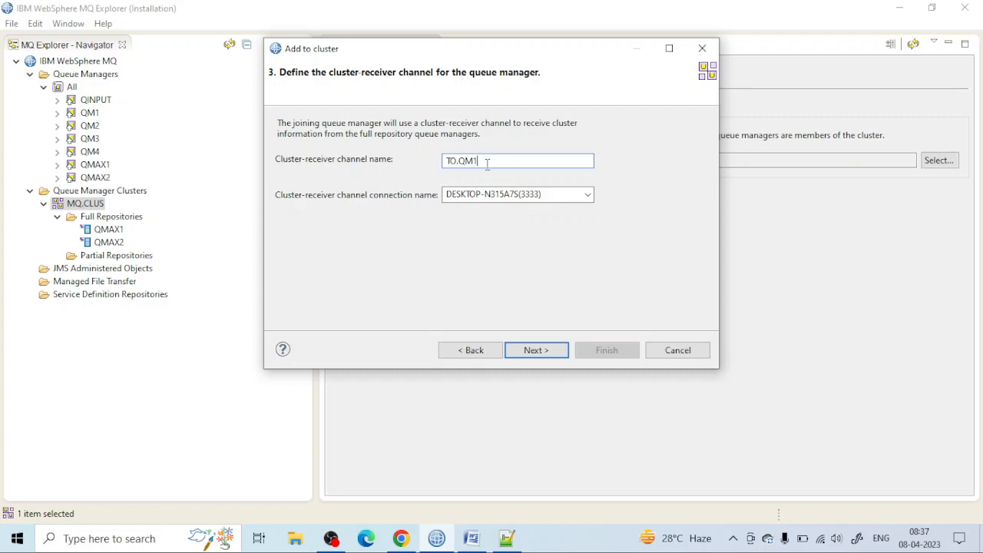
left_click(535, 355)
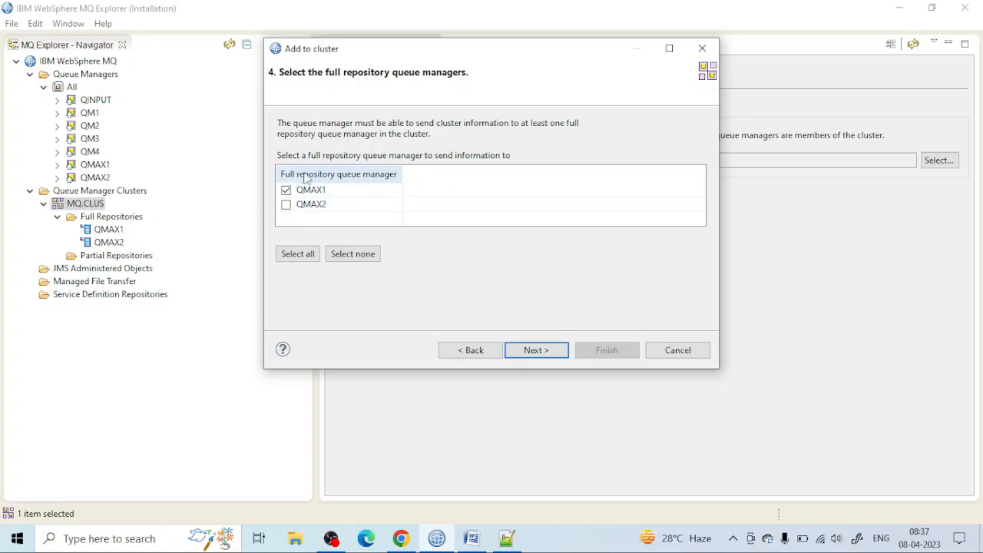
Step: Consult the Word notes and the cluster diagram in Chrome about which full repository QM1 should send information to
left_click(471, 539)
left_click(474, 543)
left_click(404, 541)
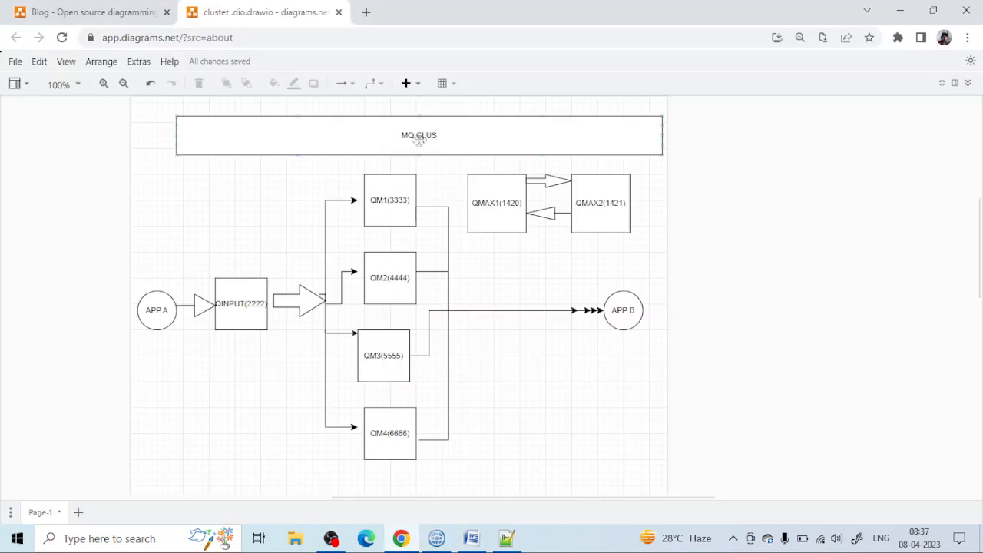
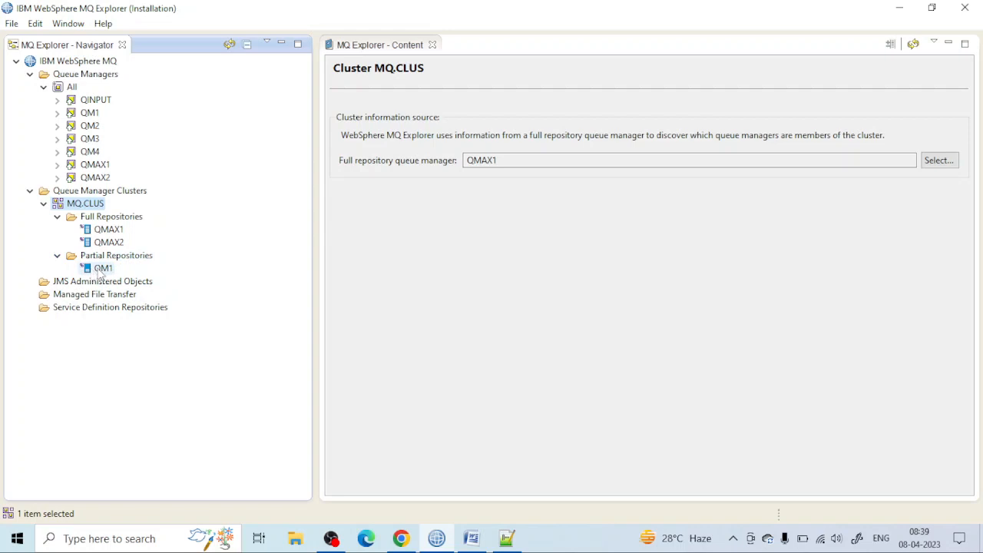
Step: Start adding QM2 to the MQ.CLUS cluster as a partial repository with cluster-receiver channel TO.QM2 and connection name DESKTOP-N315A7S(4444)
right_click(109, 193)
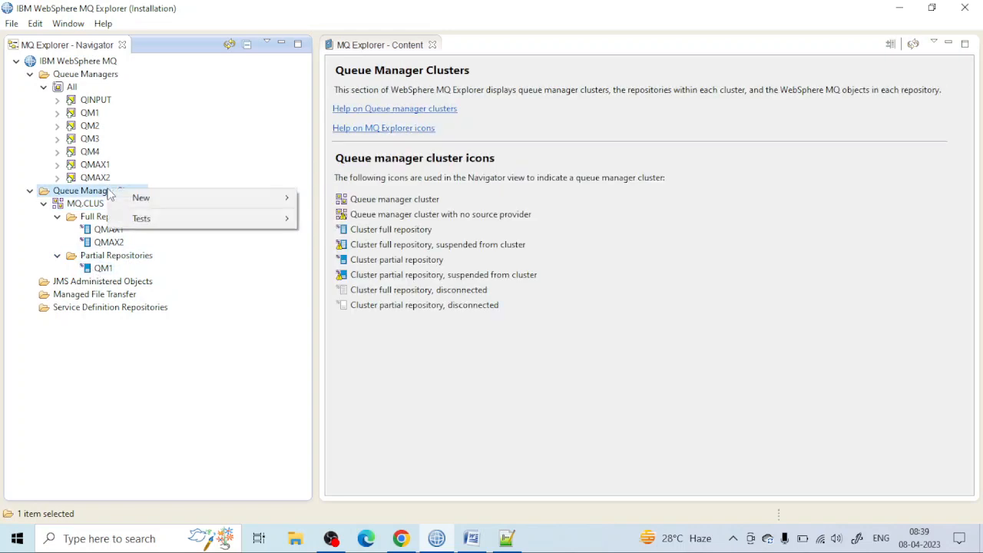
left_click(86, 204)
right_click(87, 206)
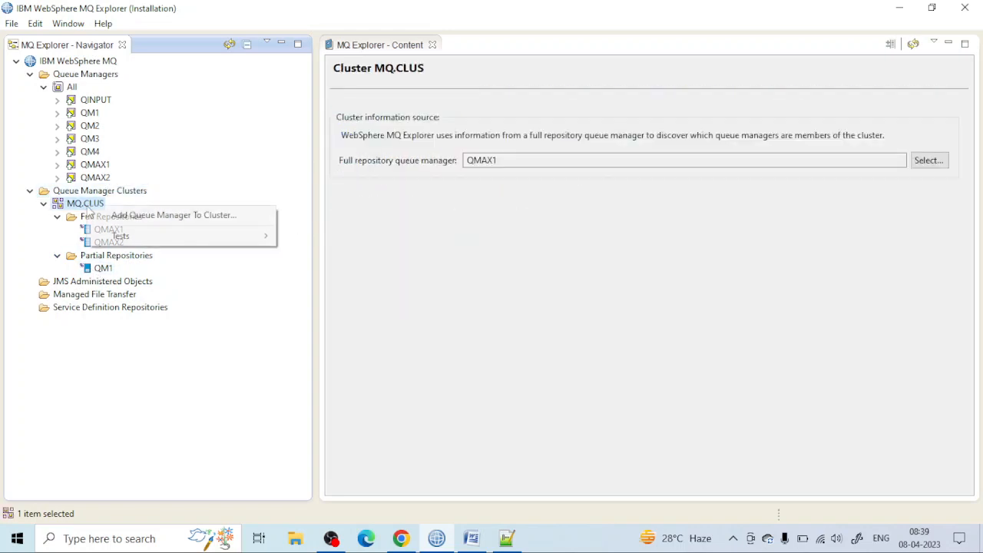
left_click(256, 217)
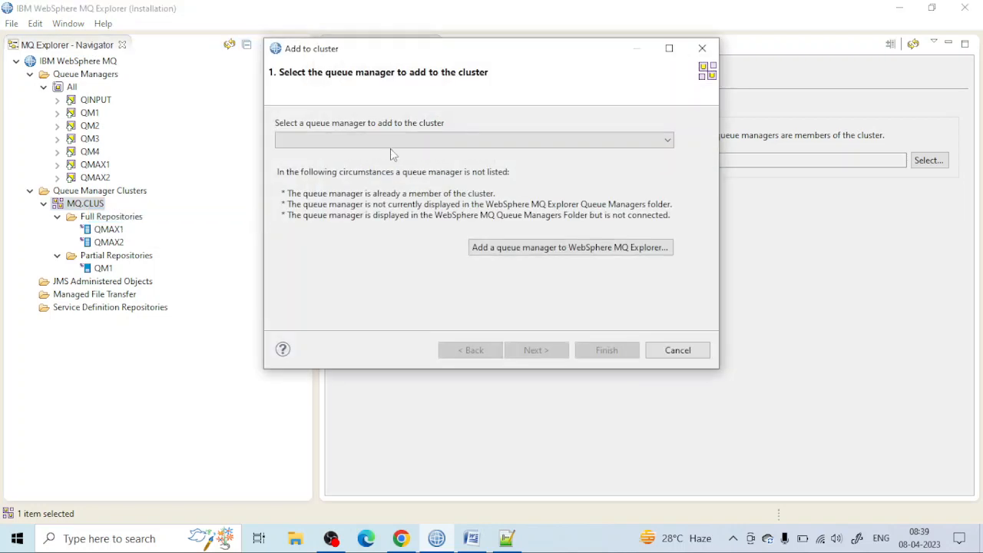
left_click(390, 141)
left_click(357, 162)
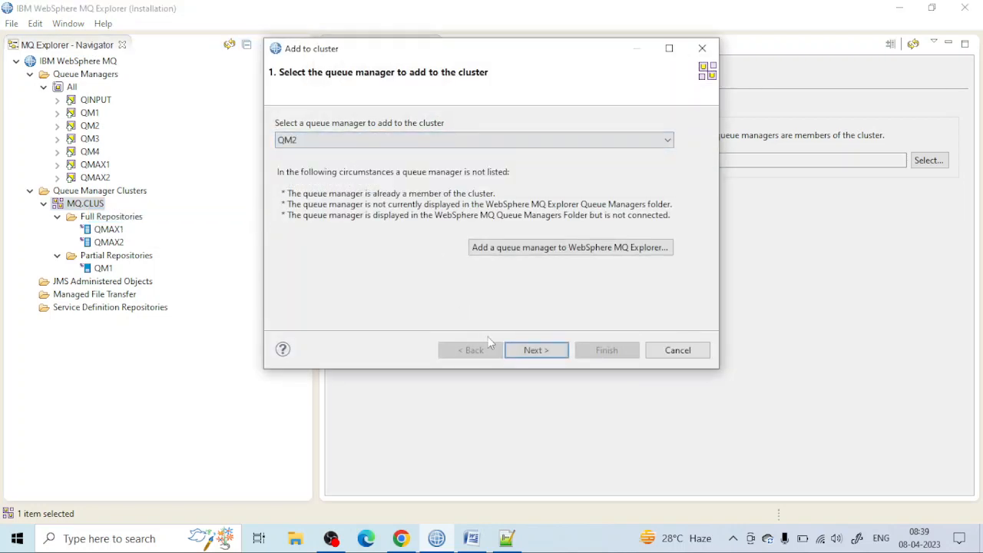
left_click(537, 351)
left_click(542, 354)
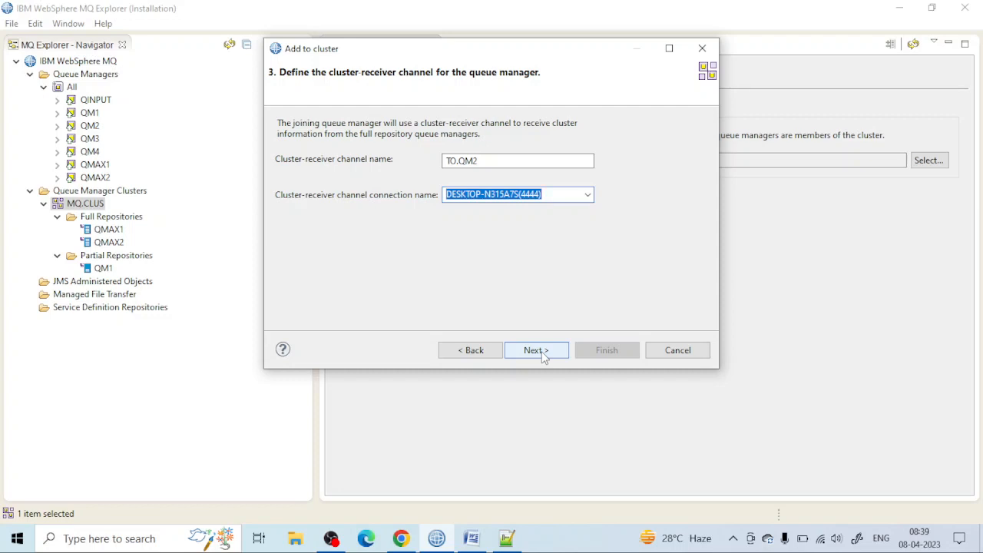
left_click(543, 356)
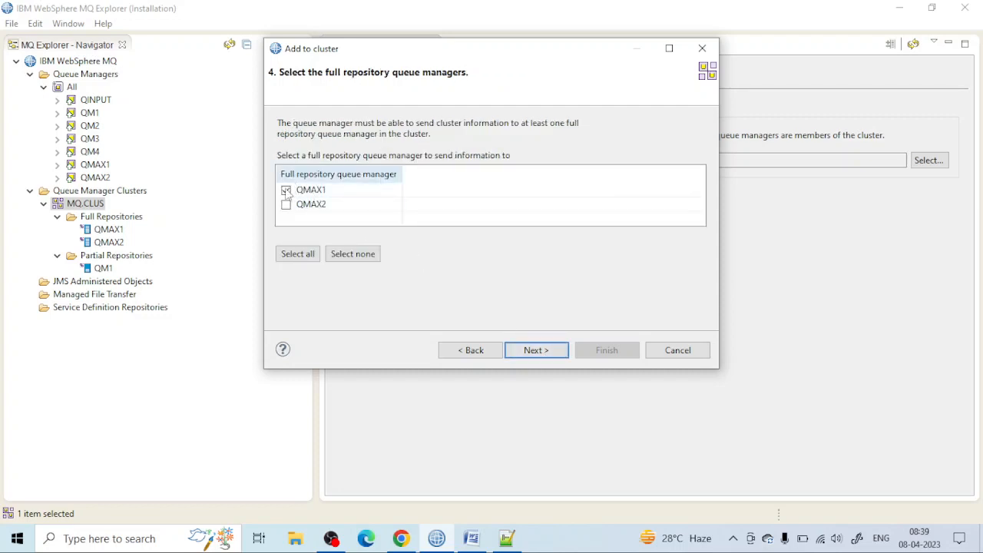
Step: Check the cluster diagram in Chrome, and finish adding QM2 in MQ Explorer with QMAX1 as its full repository through channel TO.QMAX1
left_click(401, 538)
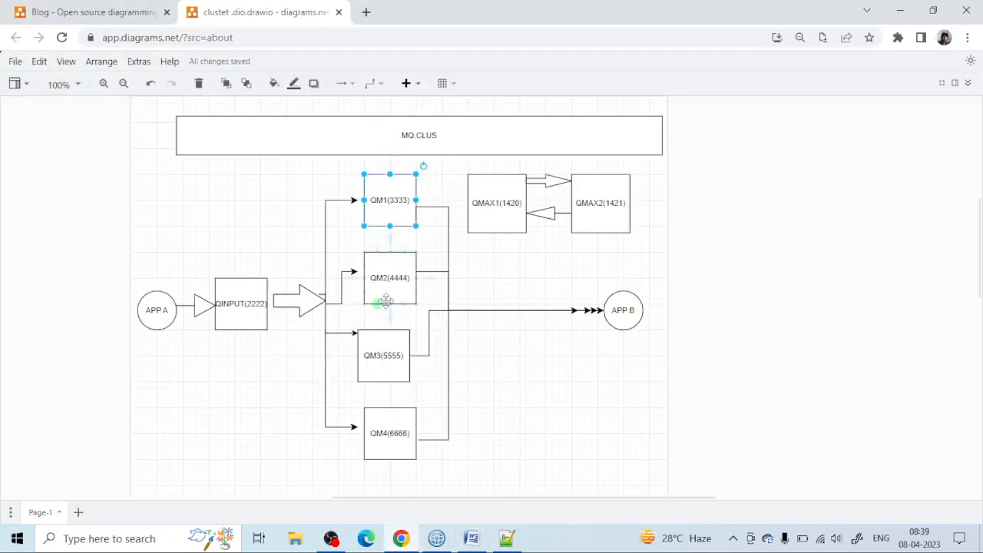
left_click(436, 538)
left_click(527, 349)
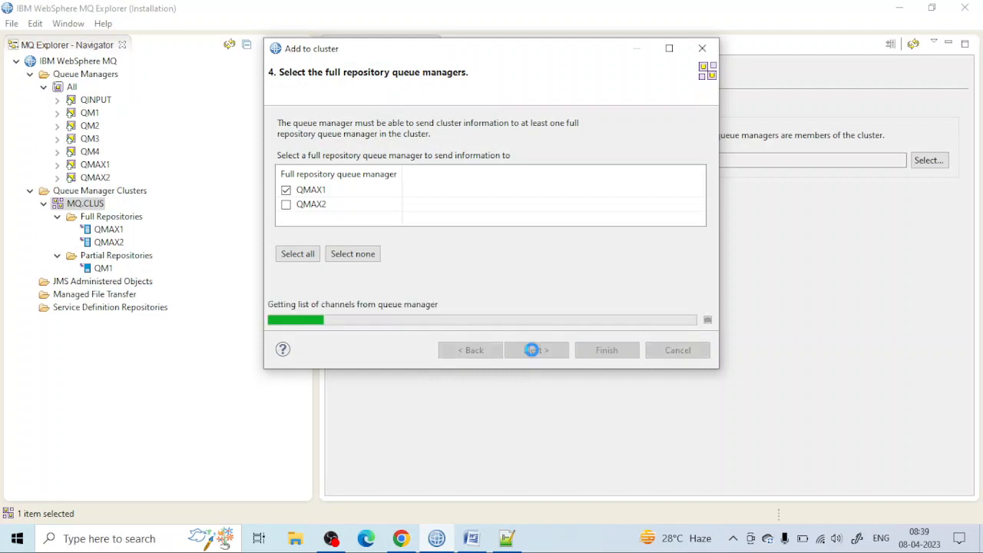
left_click(544, 351)
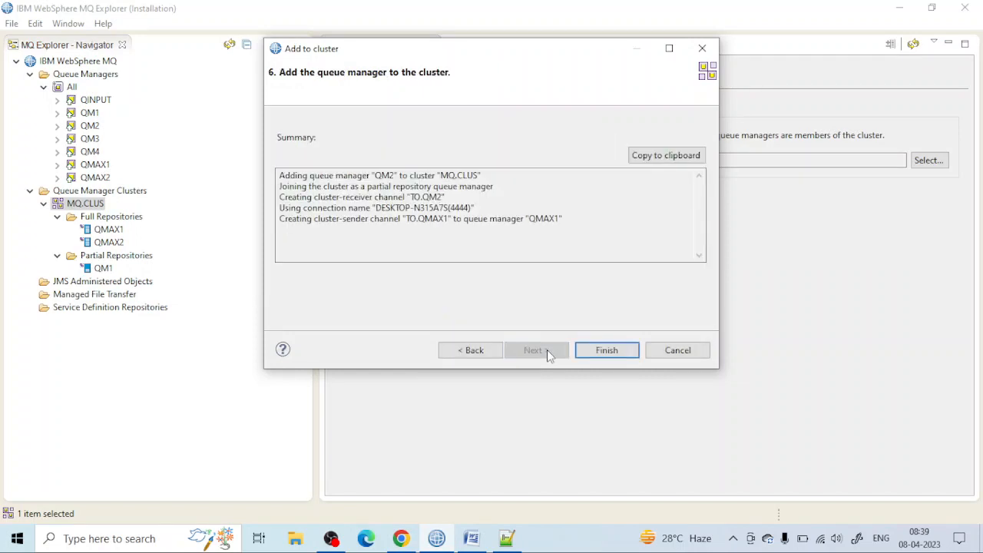
left_click(592, 354)
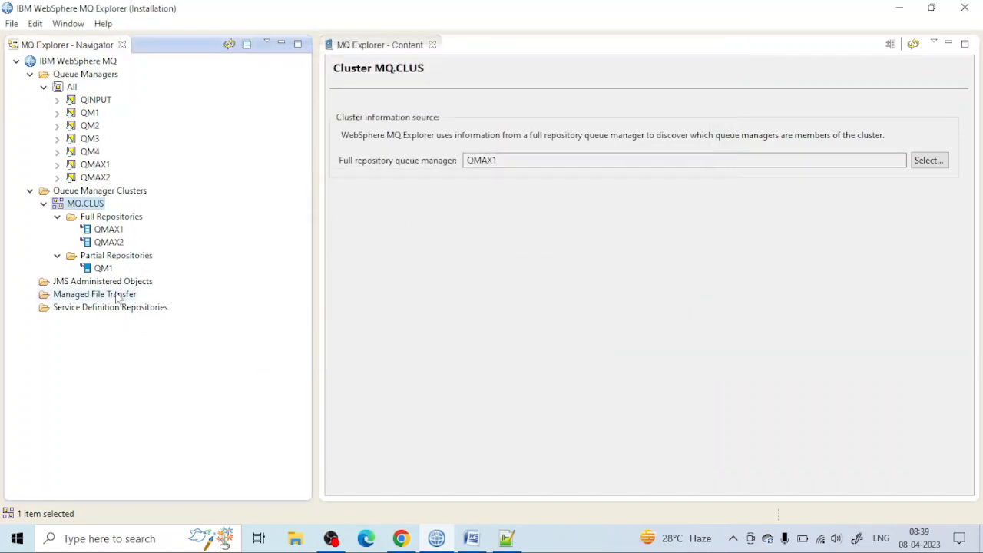
Step: Start adding QM3 to the MQ.CLUS cluster as a partial repository with cluster-receiver channel TO.QM3 and connection name DESKTOP-N315A7S(5555)
right_click(97, 206)
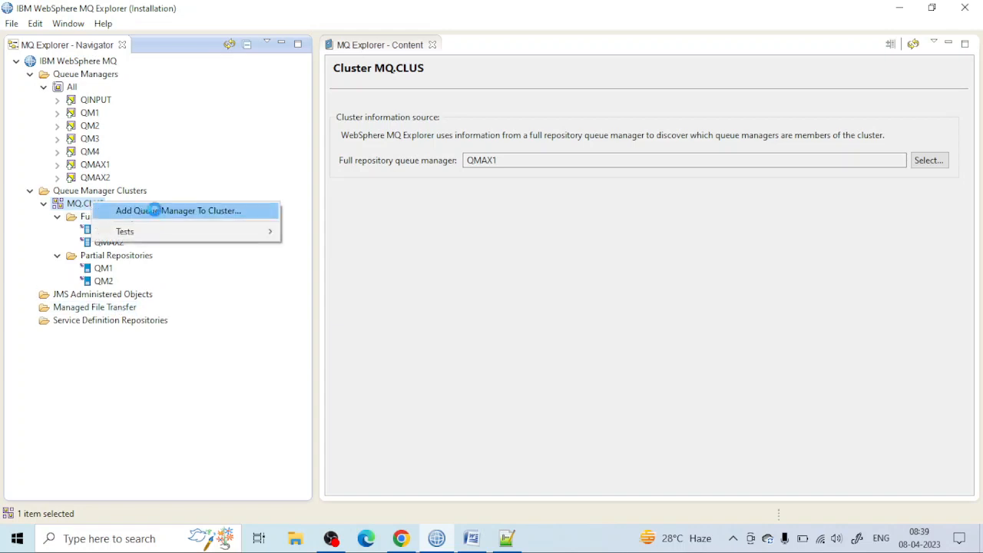
left_click(259, 212)
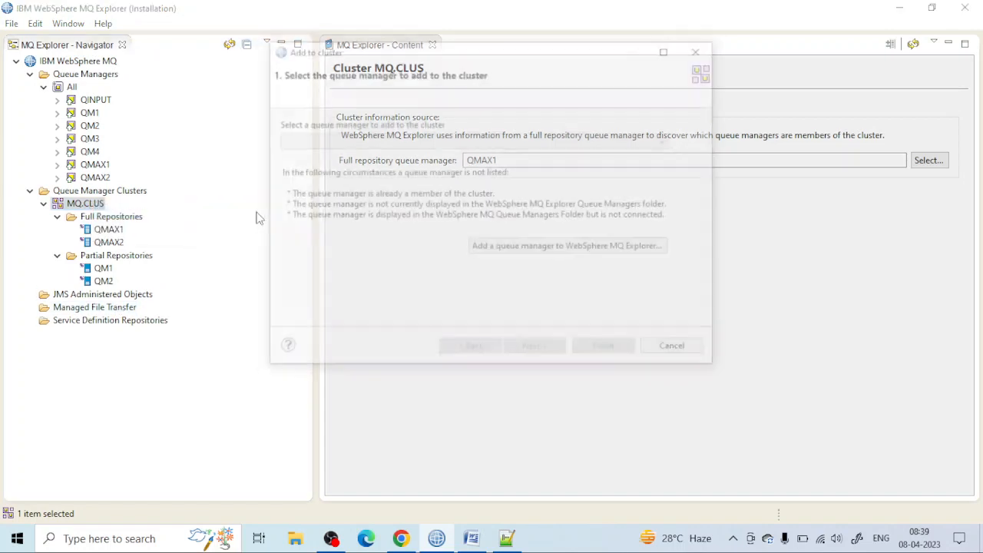
left_click(357, 146)
left_click(308, 164)
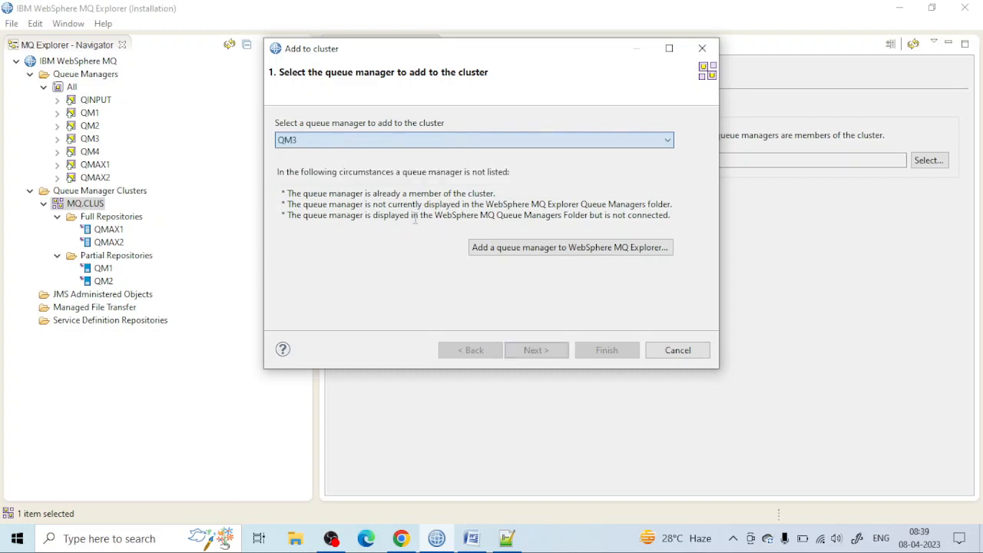
left_click(536, 350)
left_click(536, 350)
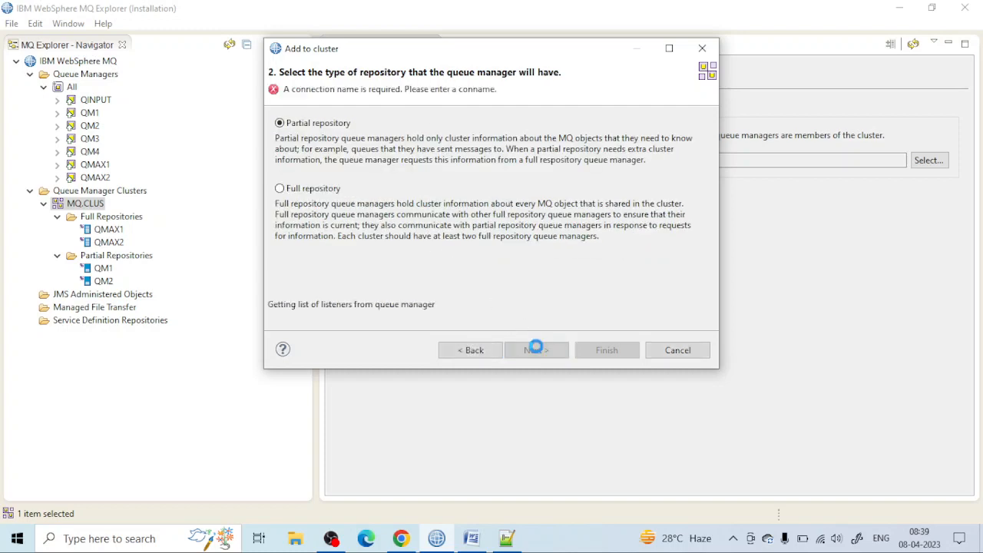
left_click(538, 350)
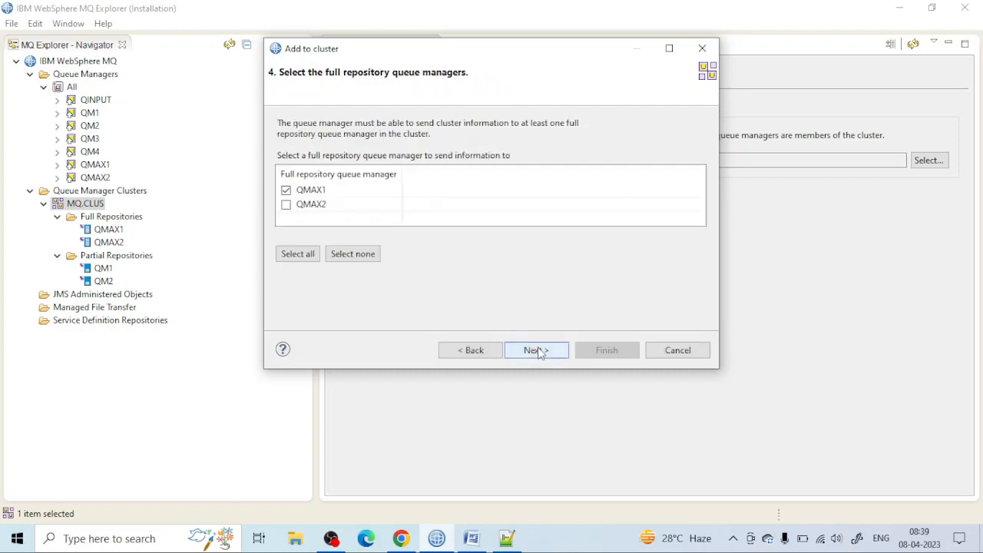
Step: Keep QMAX1 with channel TO.QMAX1 as the full repository receiving QM3's information, and finish adding QM3 to the cluster
left_click(537, 350)
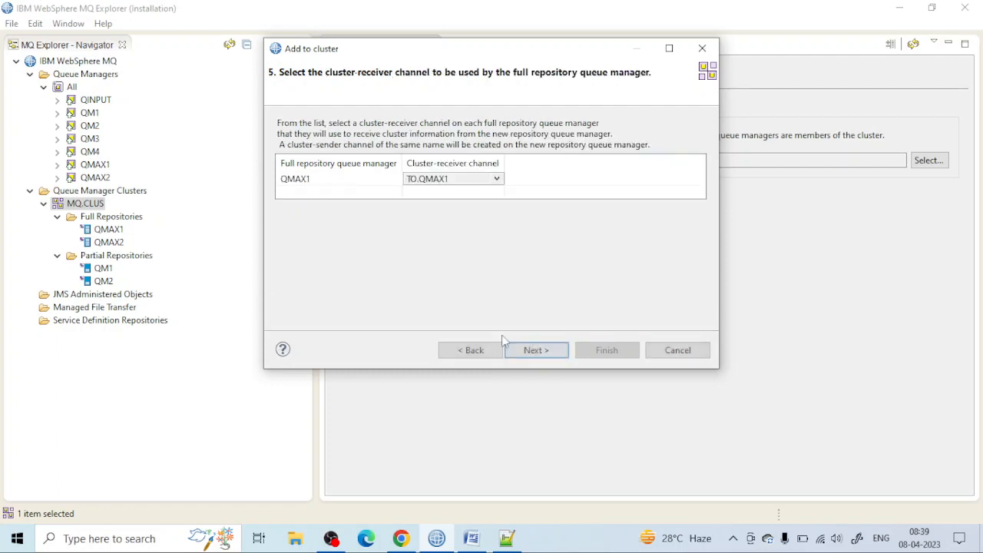
left_click(539, 350)
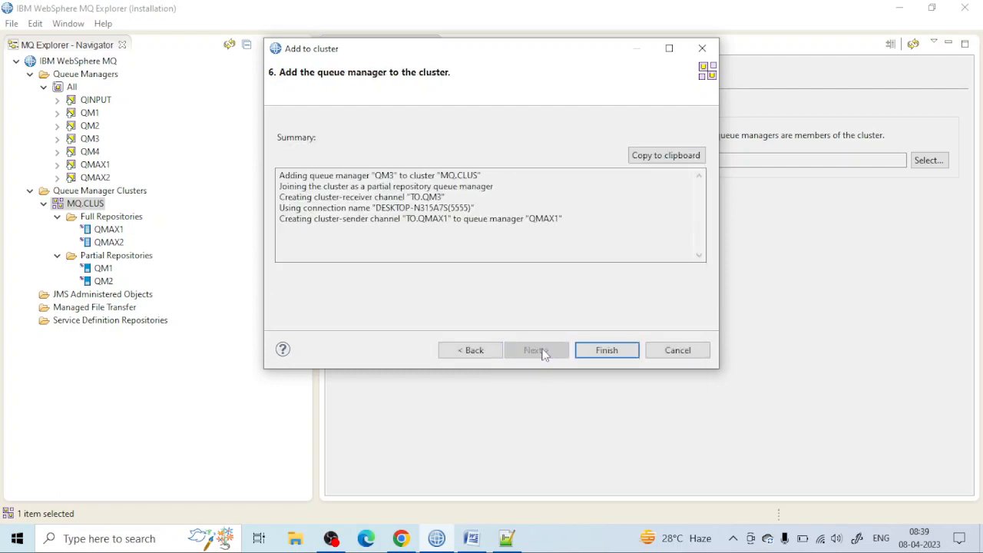
left_click(606, 351)
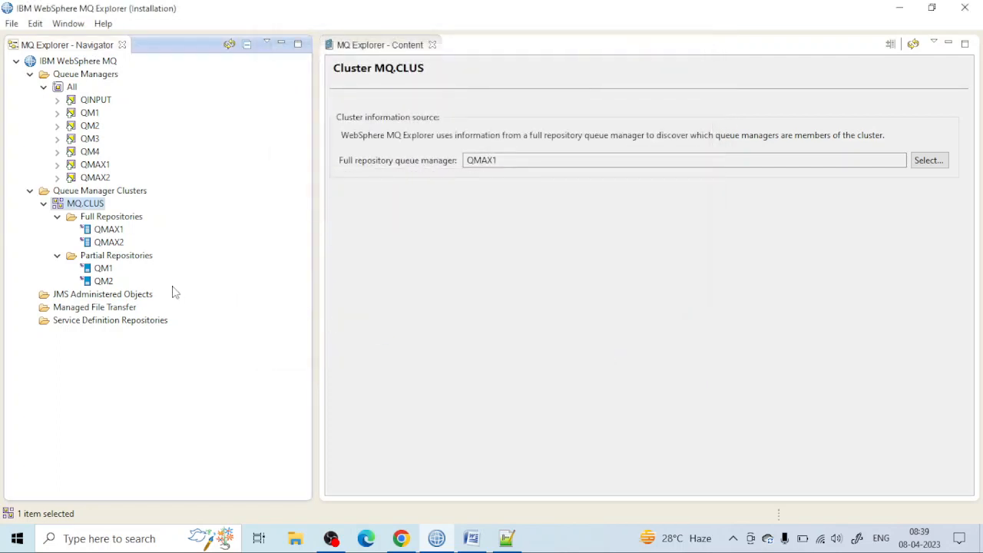
Step: View the list of partial repositories in the MQ.CLUS cluster
right_click(133, 258)
mouse_move(139, 263)
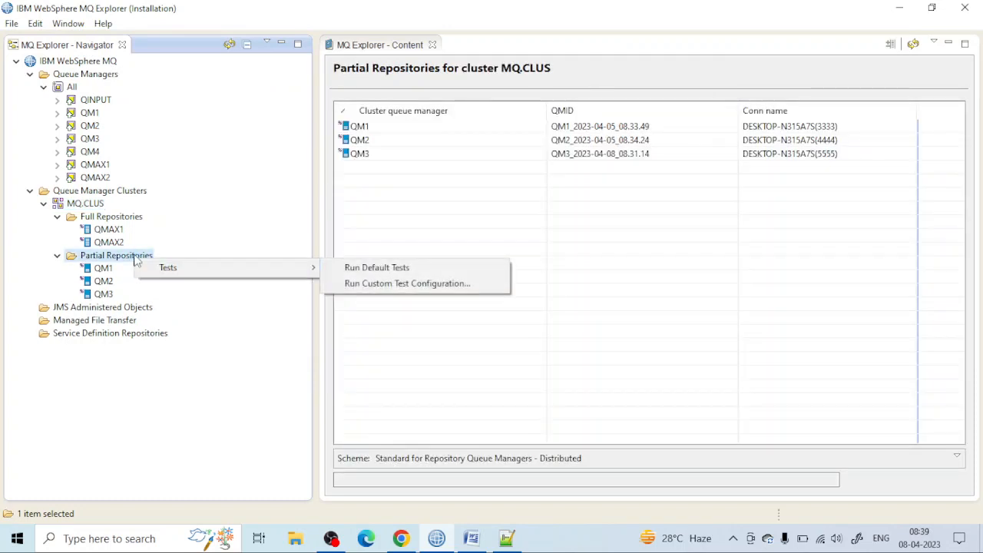
left_click(101, 194)
Step: Start adding QM4 to the MQ.CLUS cluster as a partial repository with cluster-receiver channel TO.QM4 and connection name DESKTOP-N315A7S(6666)
left_click(90, 204)
right_click(89, 205)
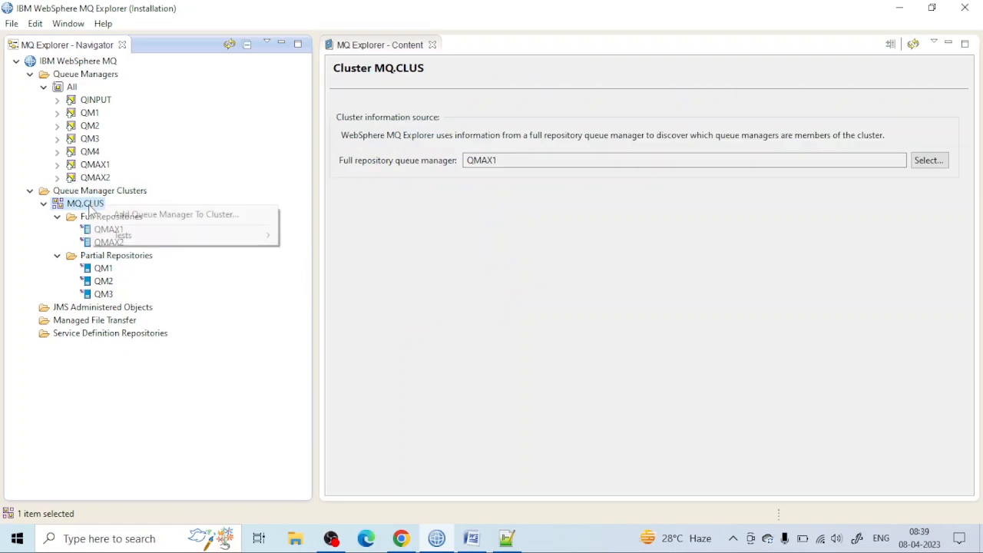
left_click(253, 217)
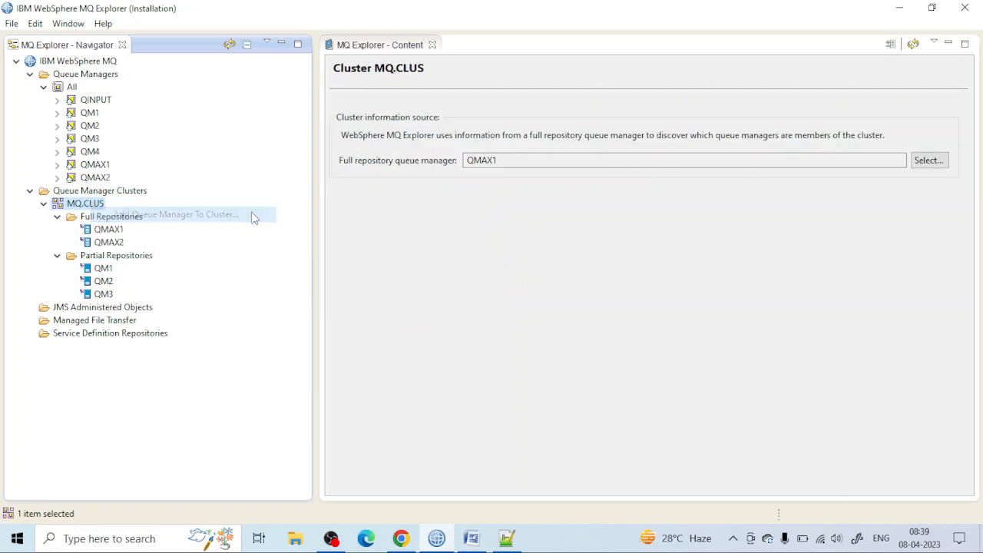
left_click(402, 143)
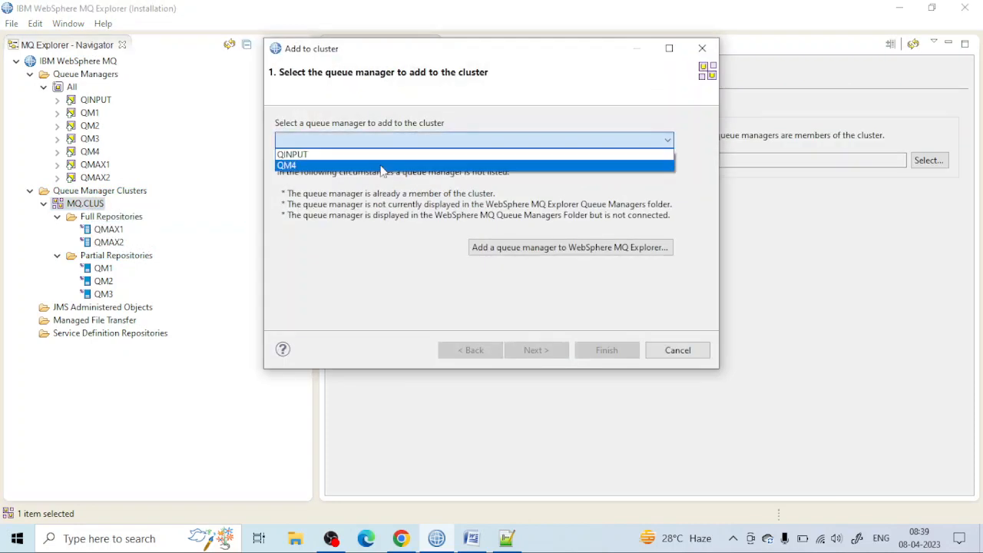
left_click(379, 166)
left_click(538, 350)
left_click(540, 351)
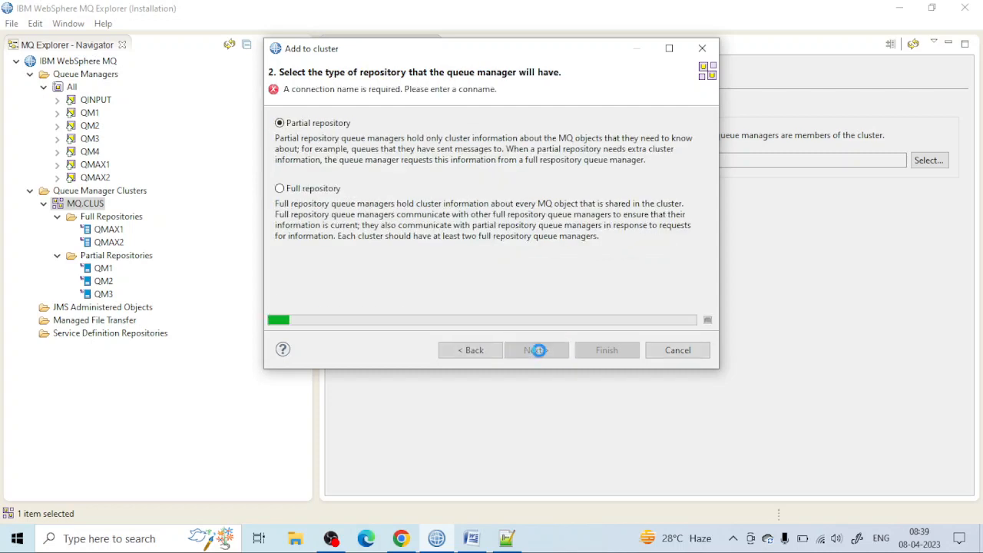
left_click(540, 352)
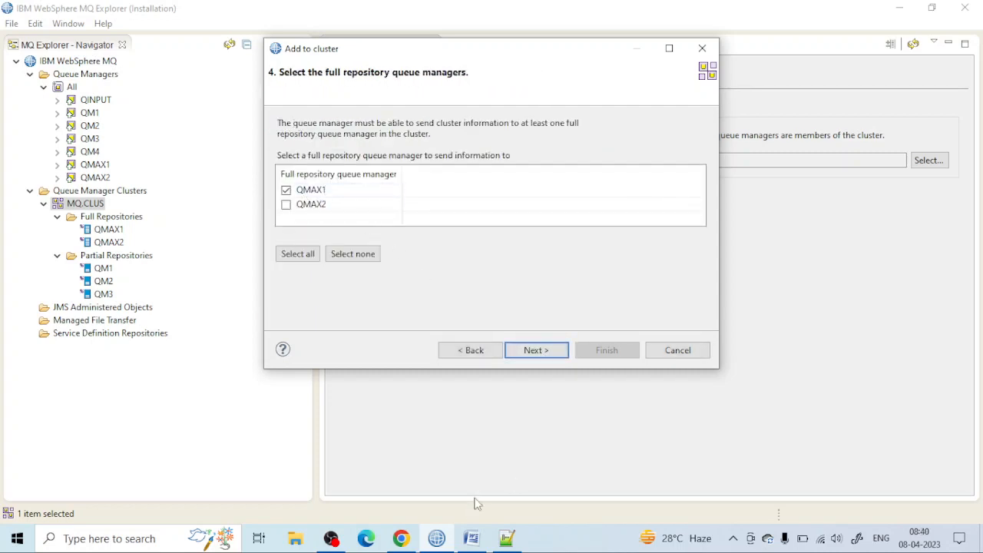
Step: Examine the full repositories QMAX1 and QMAX2 in the Chrome cluster diagram, and return to MQ Explorer
left_click(410, 540)
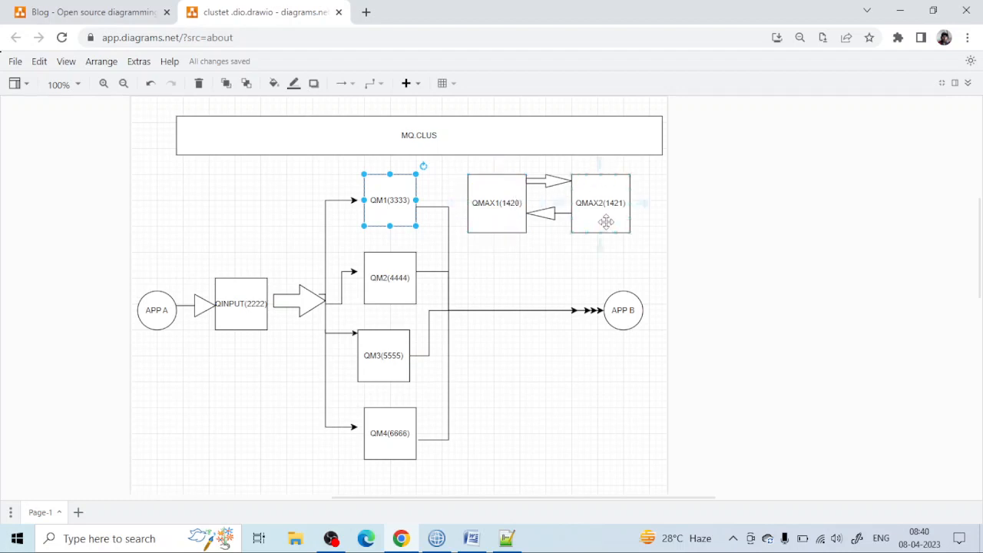
left_click(508, 217)
left_click(586, 191)
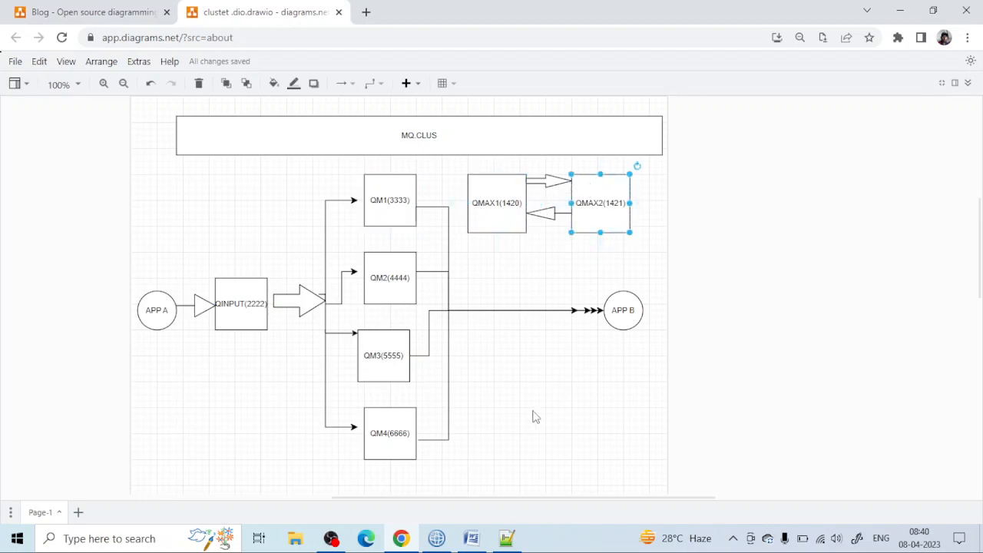
left_click(436, 537)
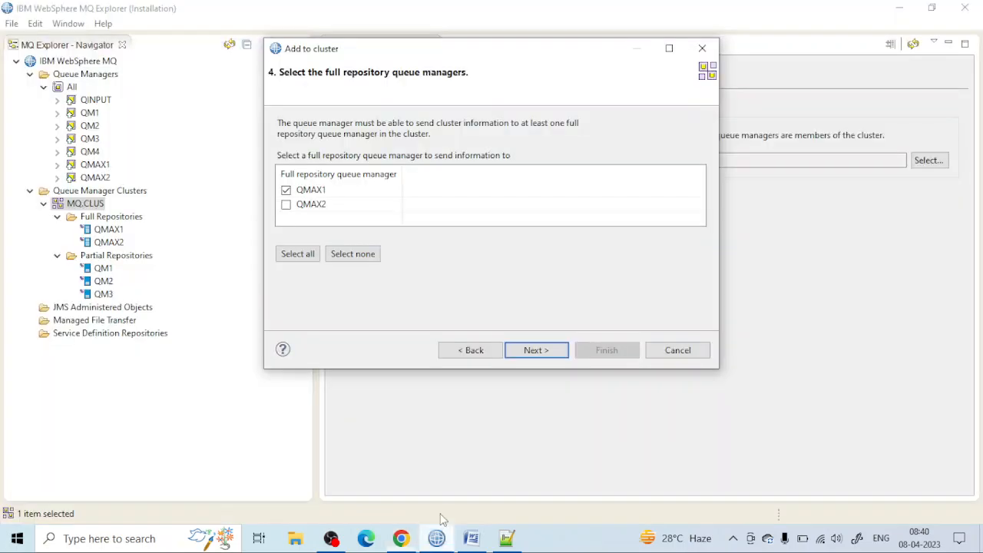
Step: Keep QMAX1 with channel TO.QMAX1 as the full repository receiving QM4's information, and finish adding QM4 to the cluster
left_click(540, 350)
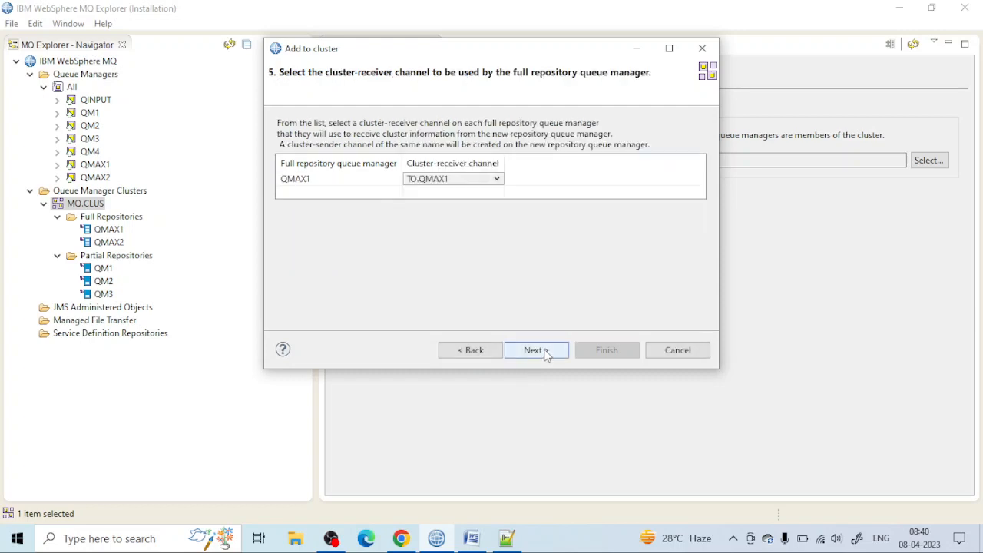
left_click(545, 350)
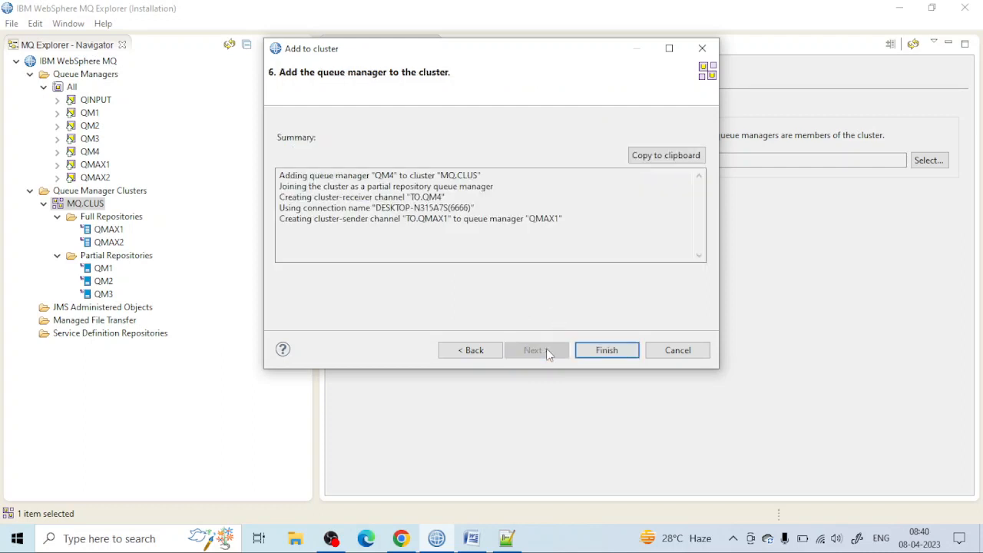
left_click(604, 351)
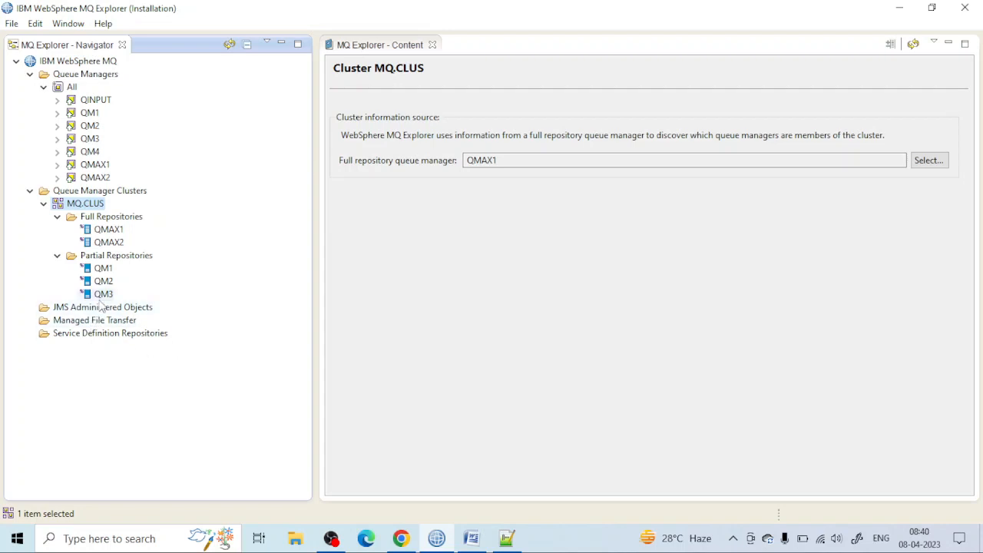
right_click(94, 204)
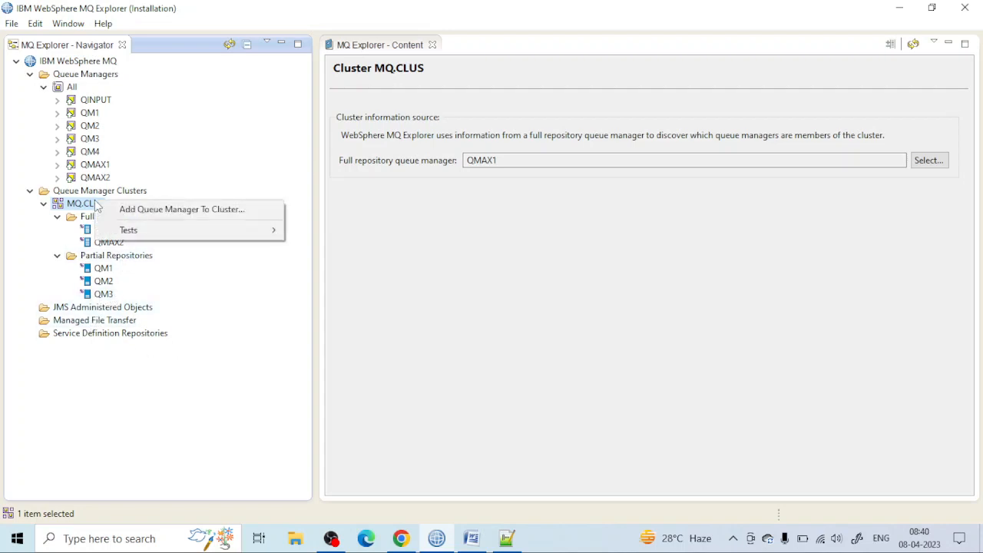
left_click(198, 209)
left_click(402, 143)
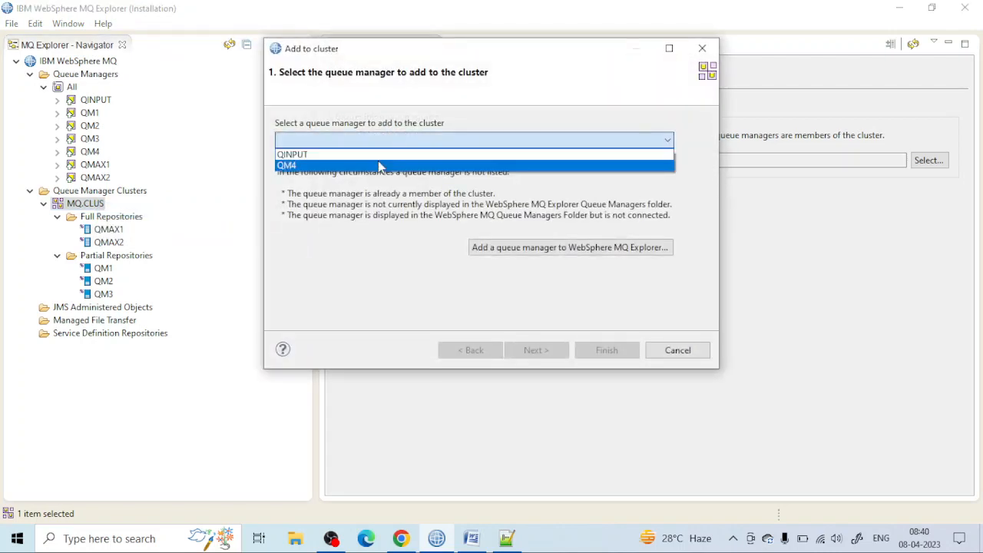
left_click(378, 153)
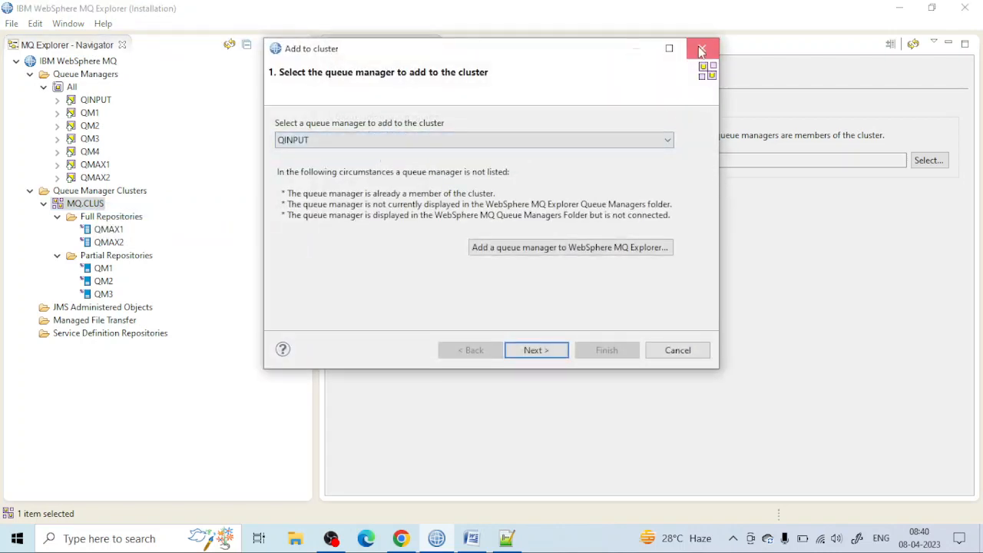
left_click(701, 49)
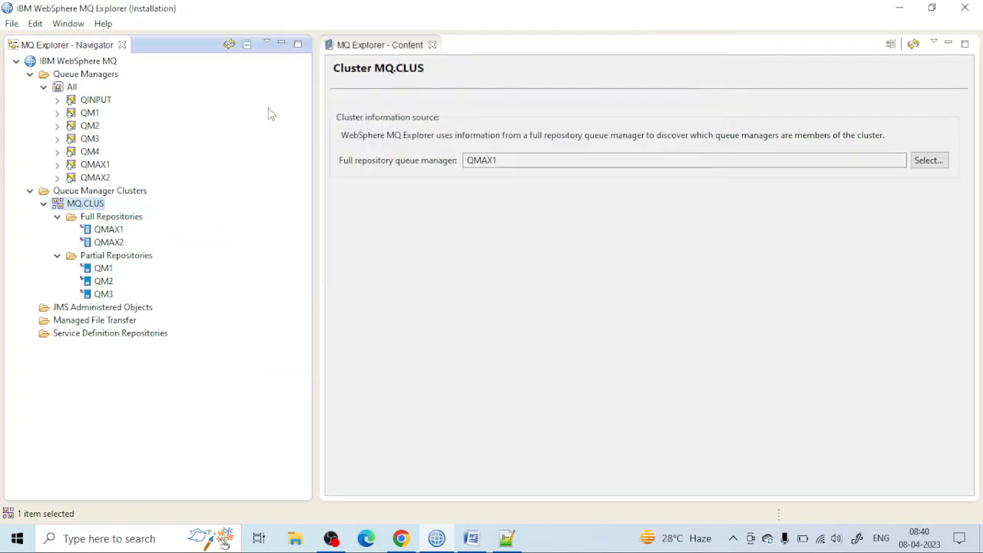
Step: Refresh the navigator tree to update the members of the MQ.CLUS cluster
left_click(230, 46)
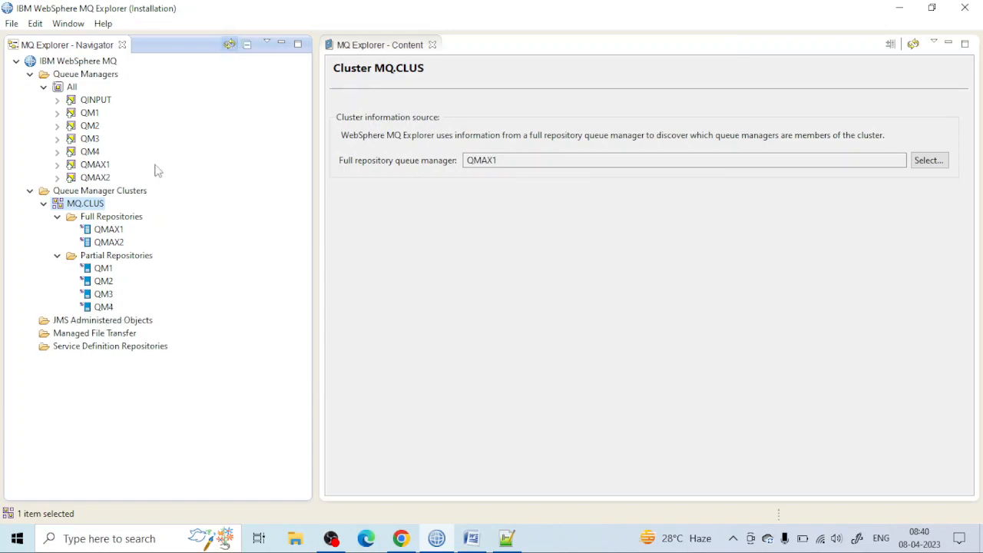
Step: Start adding QINPUT to the MQ.CLUS cluster as a partial repository with cluster-receiver channel TO.QINPUT and connection name DESKTOP-N315A7S(2222)
right_click(86, 204)
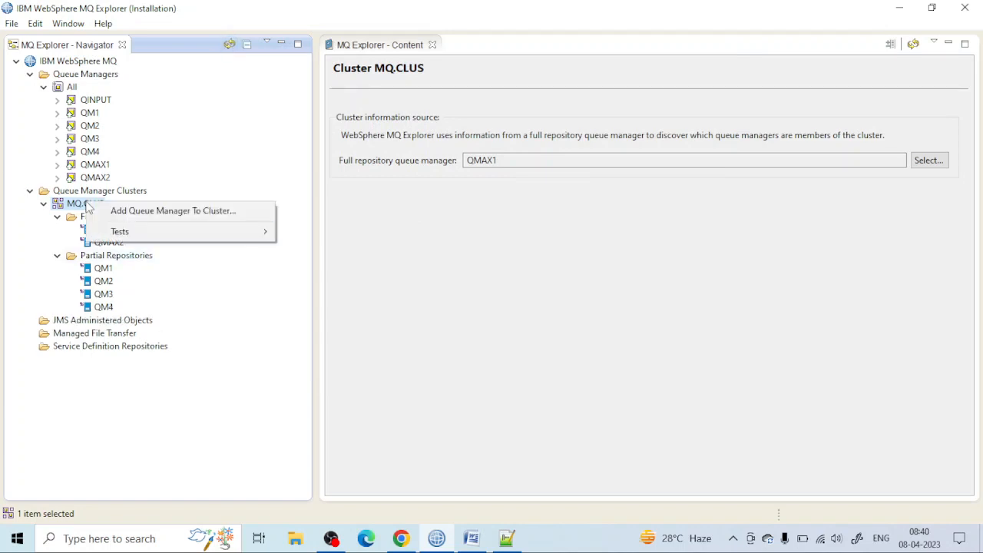
left_click(146, 212)
left_click(403, 146)
left_click(395, 159)
left_click(536, 350)
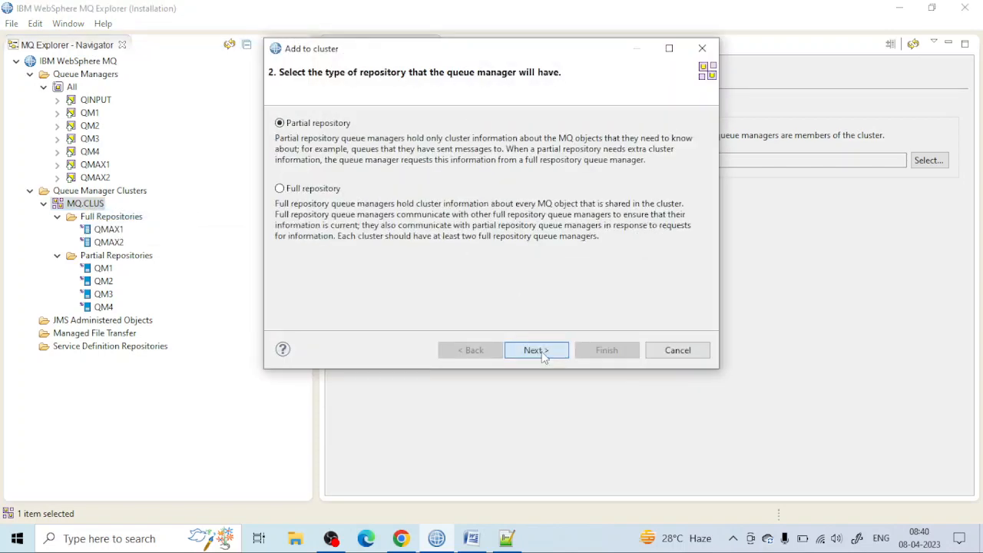
left_click(536, 350)
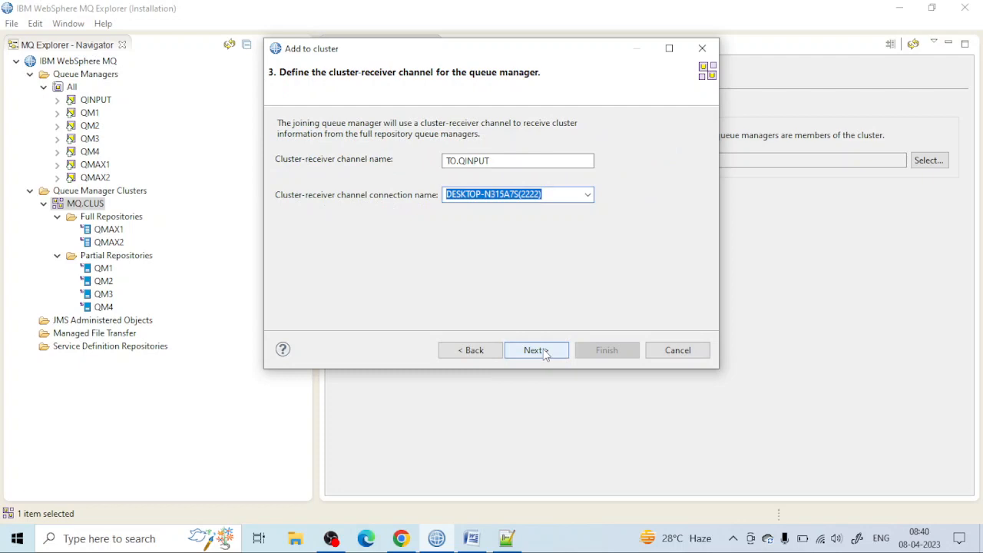
left_click(535, 350)
Step: Keep QMAX1 as the full repository receiving QINPUT's information, finish adding QINPUT to the cluster, and refresh the navigator tree
left_click(541, 350)
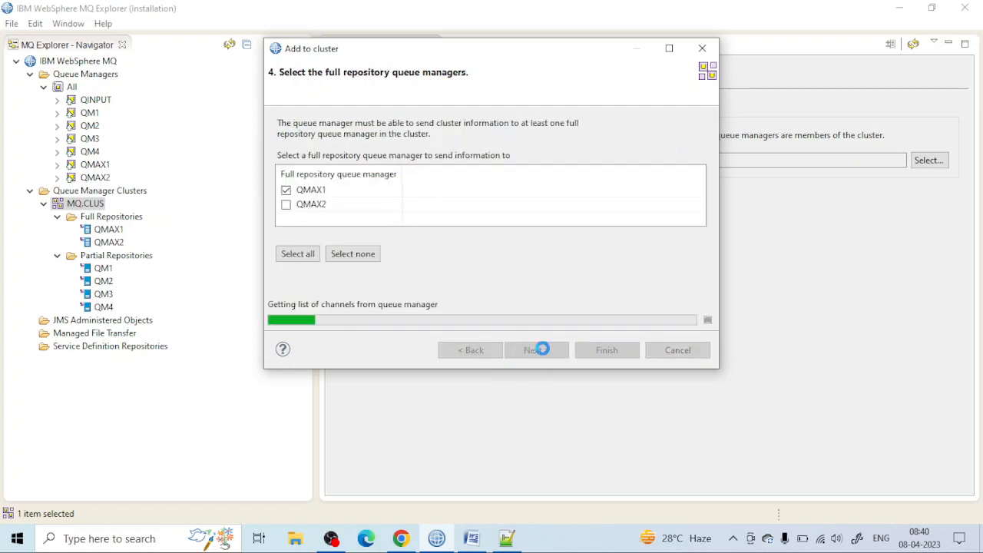
left_click(539, 349)
left_click(604, 354)
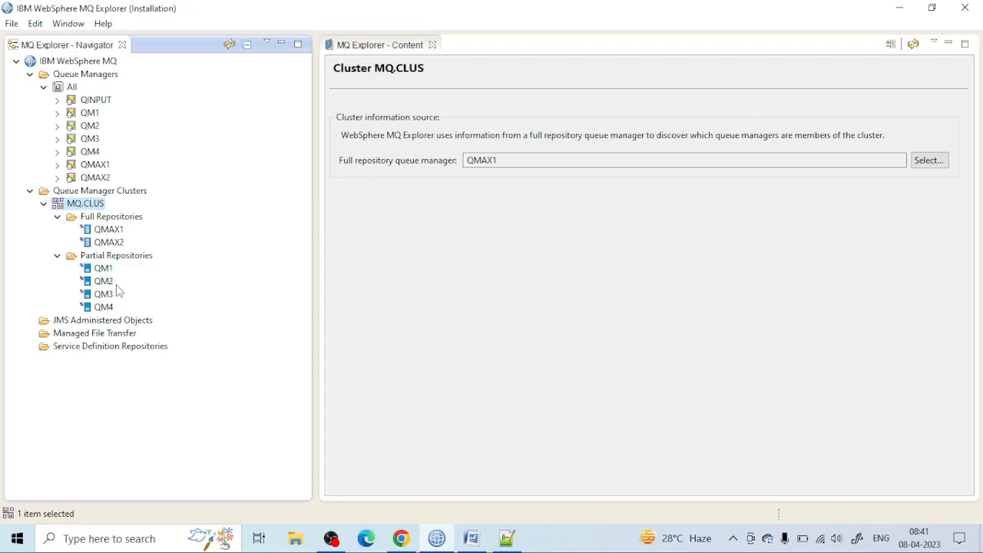
left_click(231, 45)
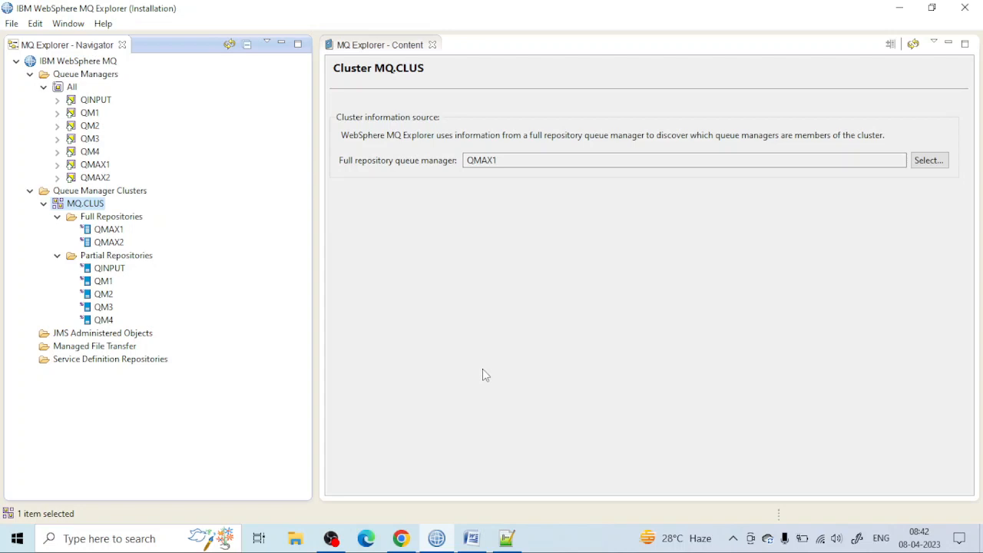
Step: Switch to the Chrome cluster diagram and examine how QINPUT feeds the queue managers QM1, QM2, QM3 and QM4
left_click(401, 539)
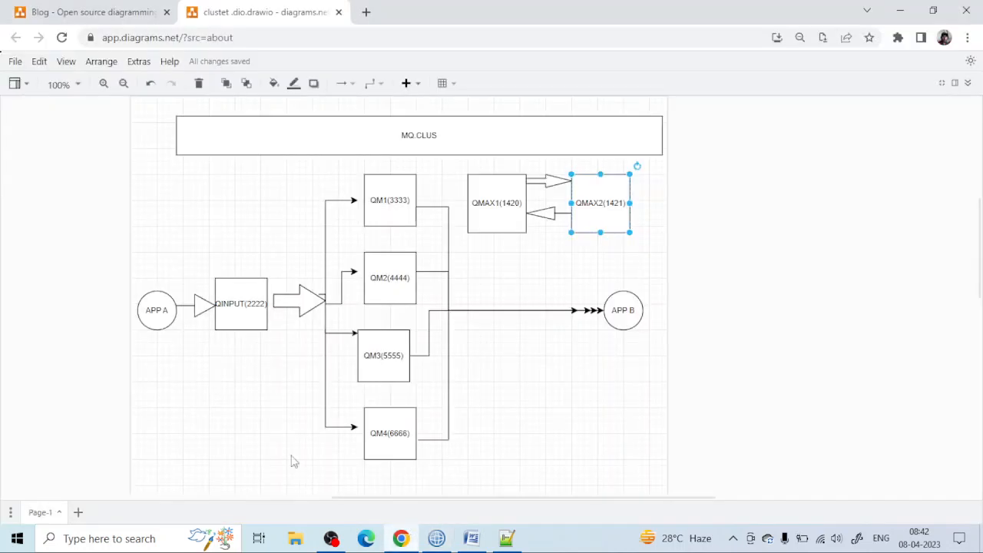
left_click(241, 308)
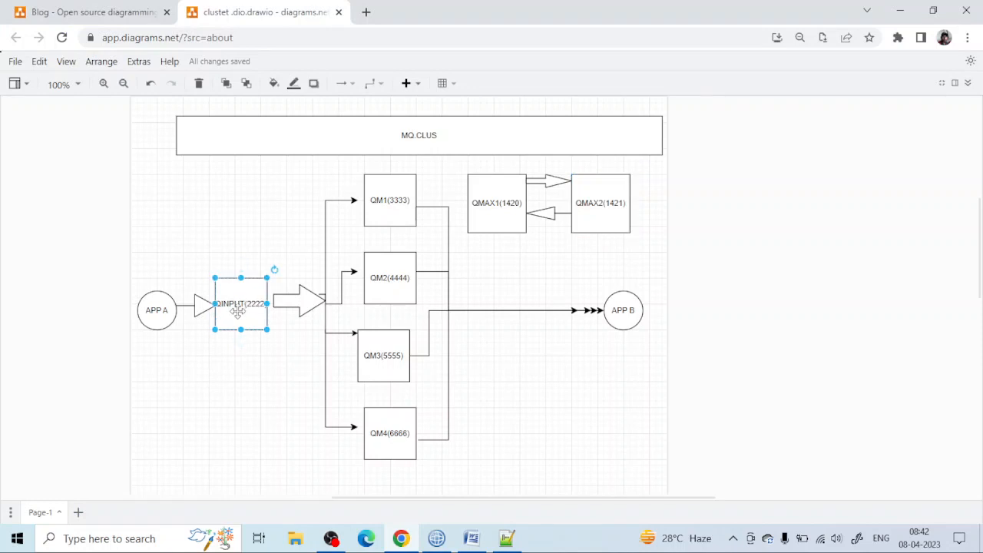
left_click(382, 208)
left_click(381, 284)
left_click(376, 354)
left_click(381, 424)
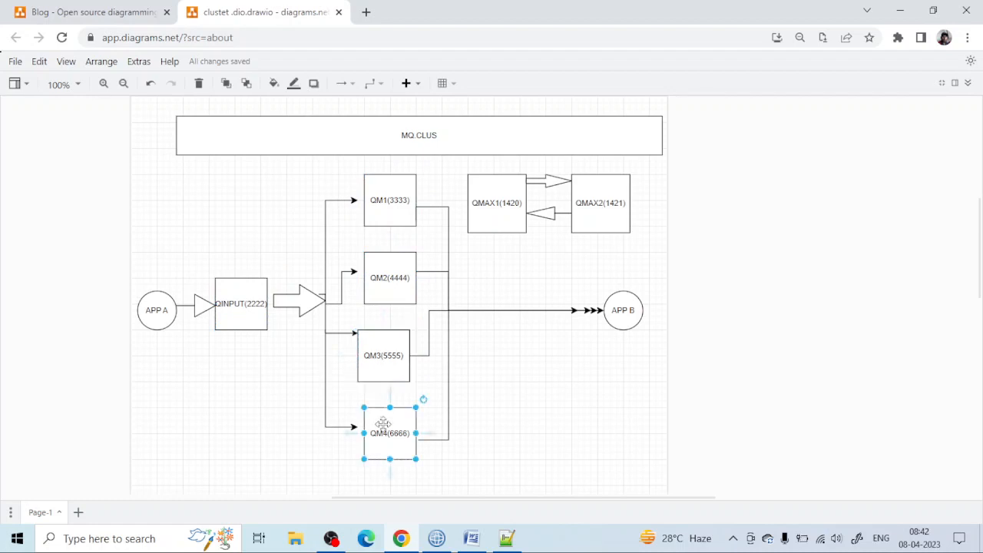
left_click(240, 310)
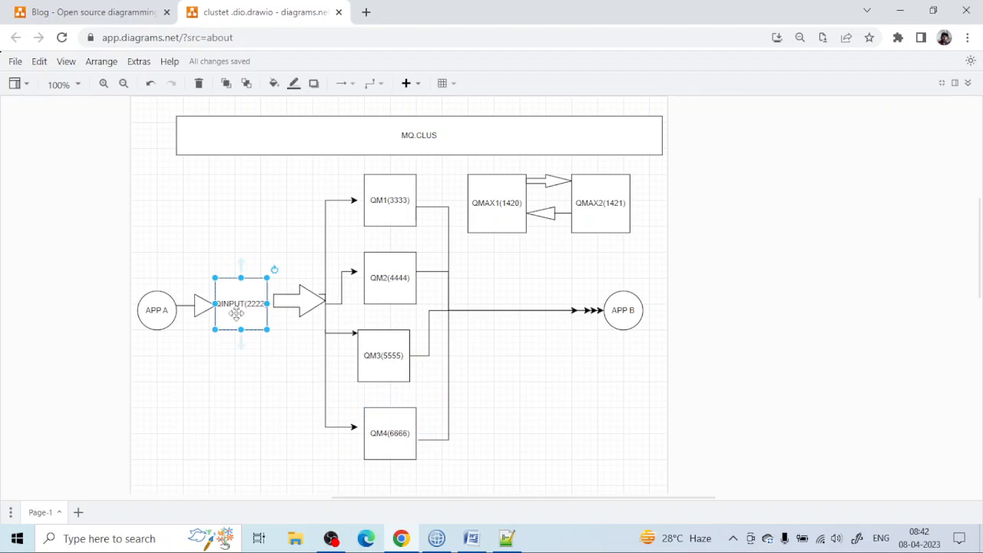
double_click(236, 313)
key("Escape")
left_click(395, 206)
left_click(388, 259)
left_click(386, 345)
left_click(396, 414)
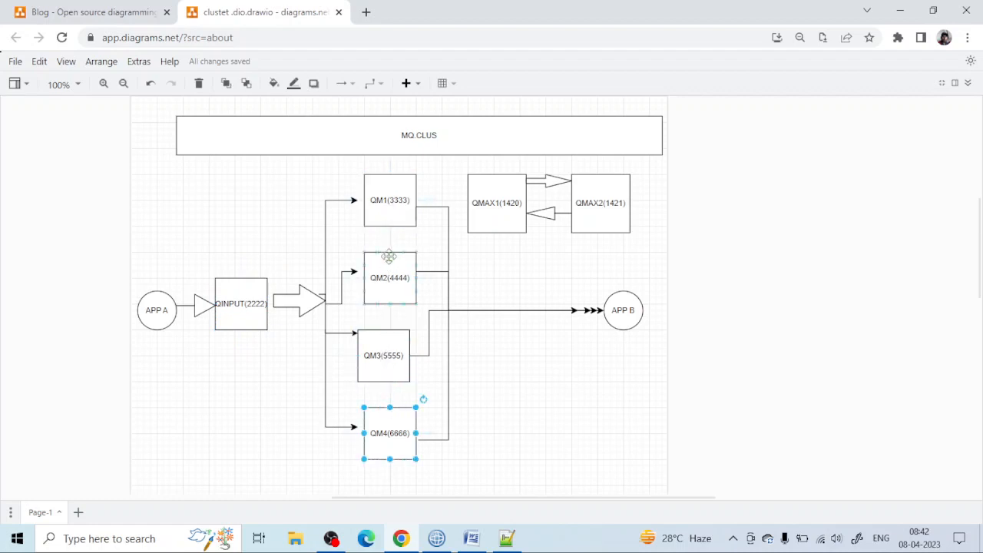
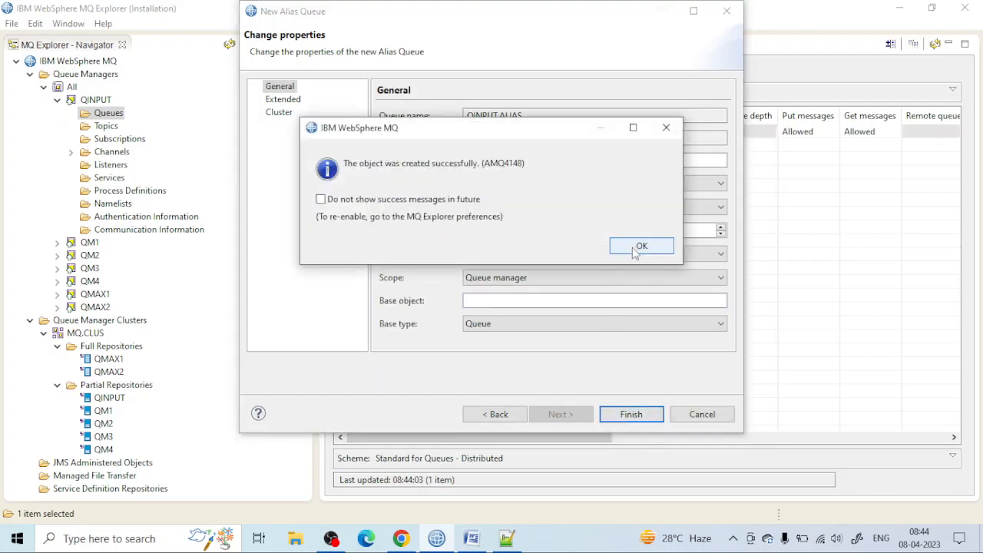
Step: Finish creating the alias queue QINPUT.ALIAS on QINPUT and review its general properties without changing them
left_click(640, 245)
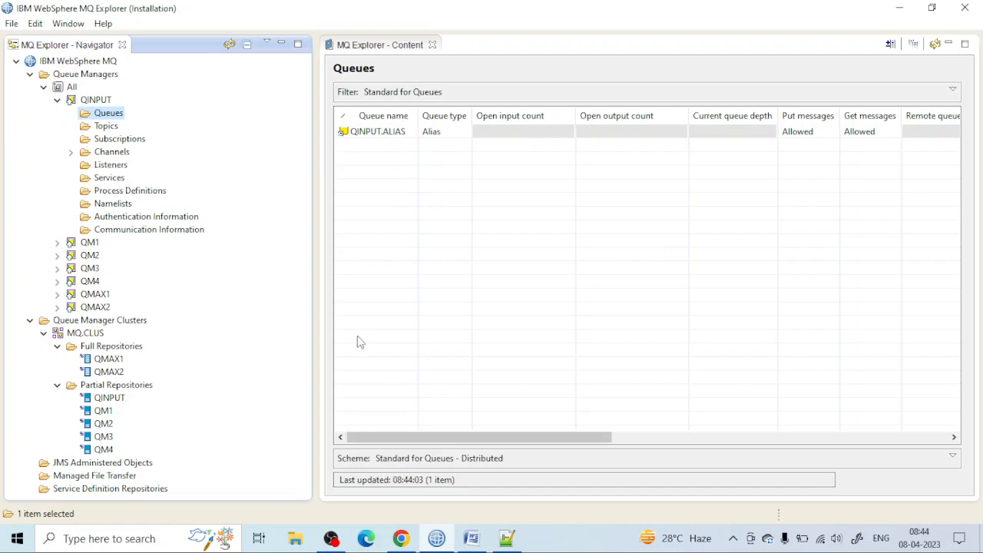
left_click(410, 135)
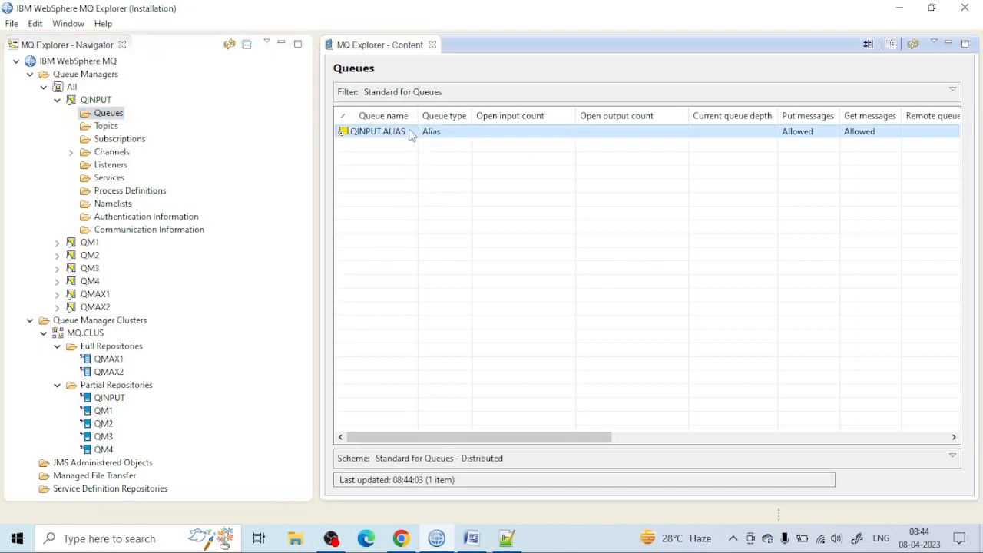
double_click(411, 136)
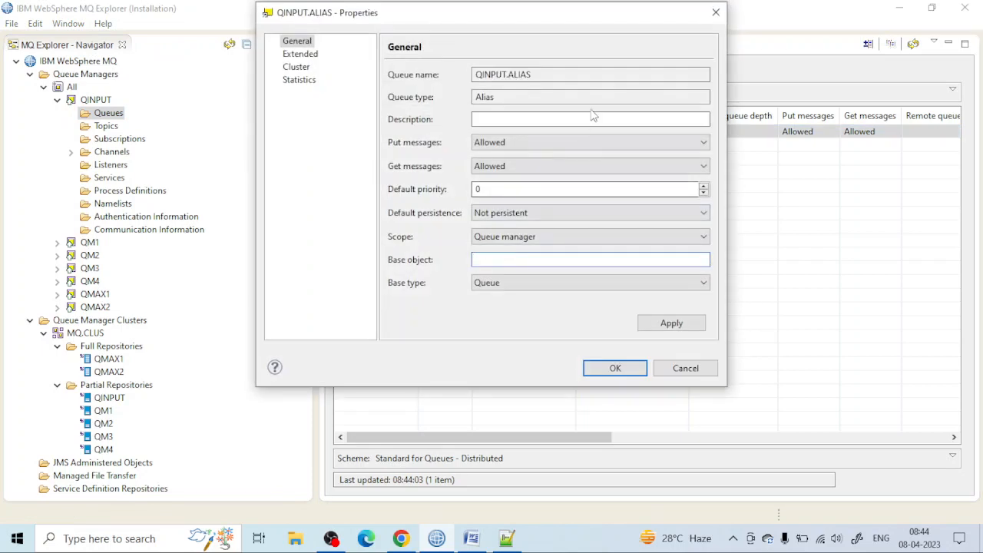
left_click(716, 12)
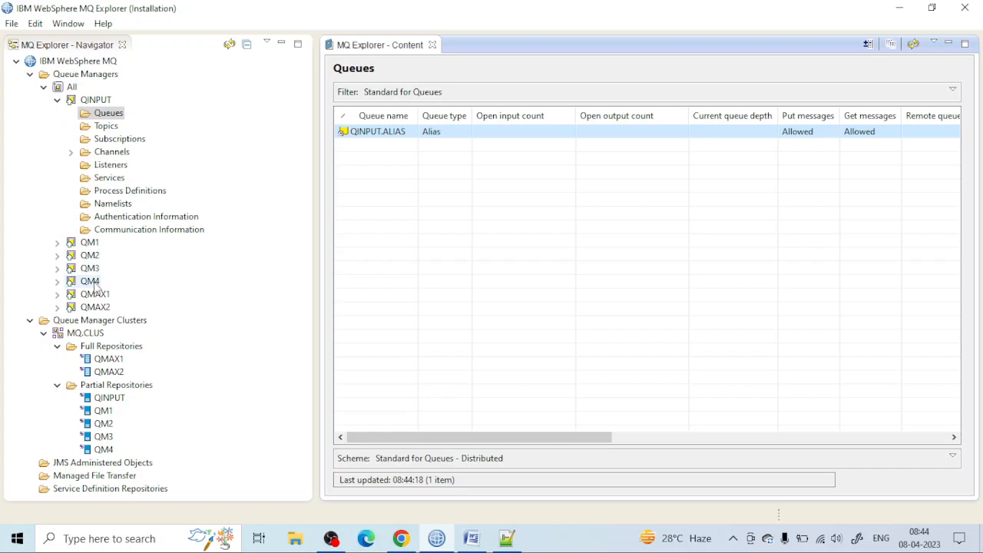
Step: Consult the cluster diagram in Chrome, return to WebSphere MQ Explorer and list the queues of QM1
mouse_move(466, 539)
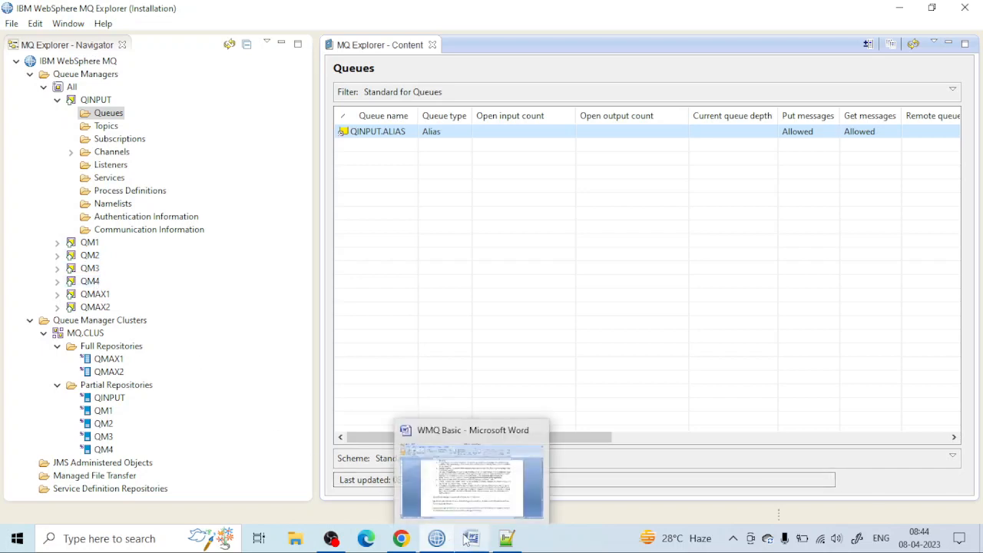
left_click(401, 539)
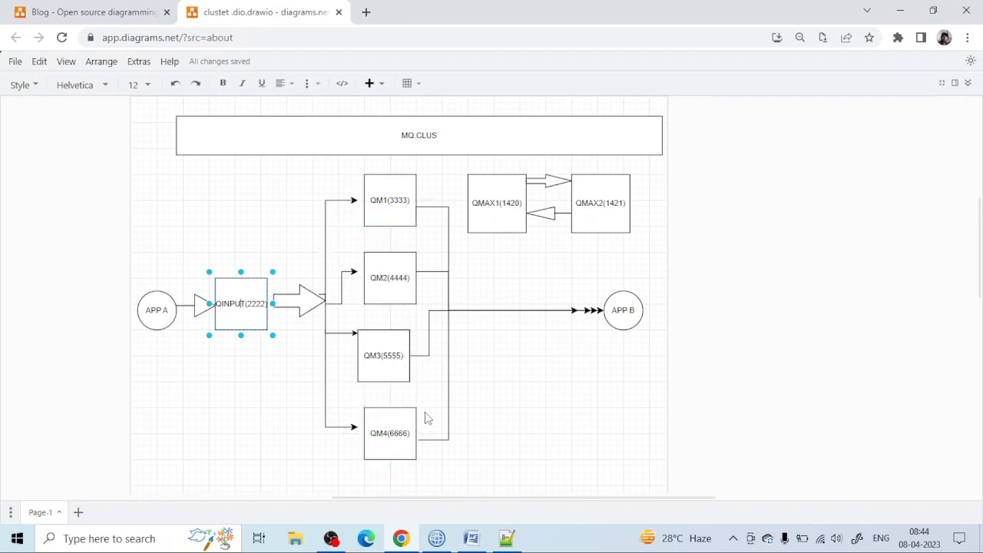
left_click(436, 538)
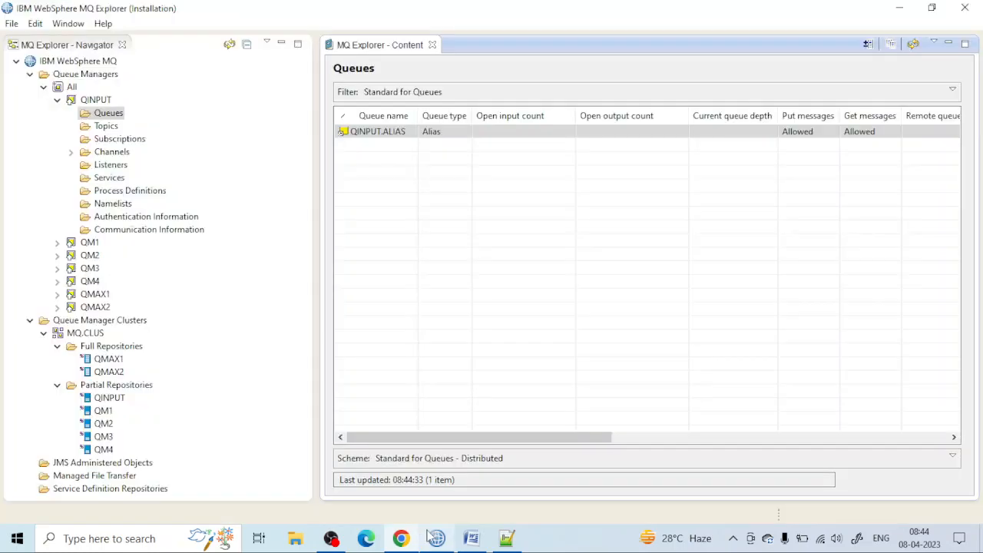
left_click(57, 241)
left_click(108, 254)
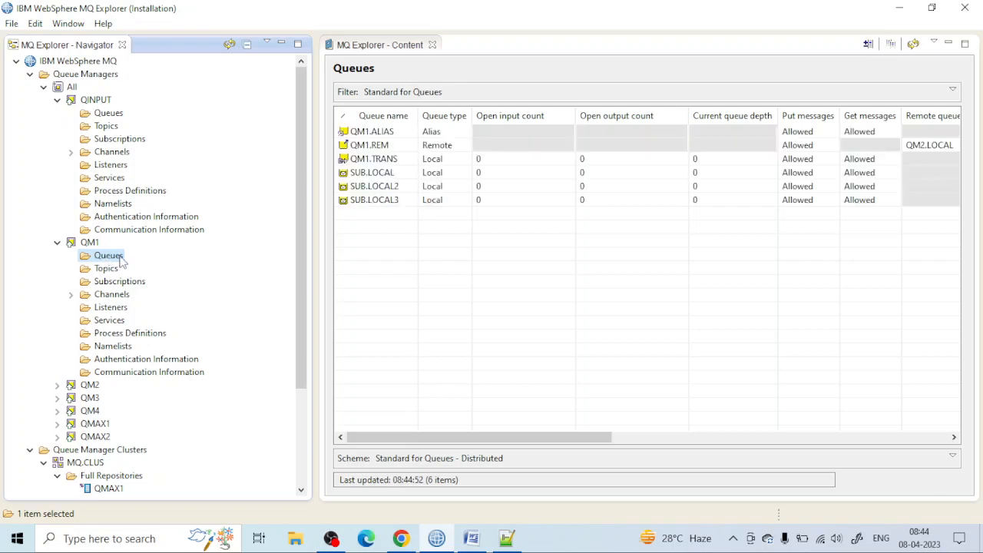
right_click(119, 256)
mouse_move(268, 265)
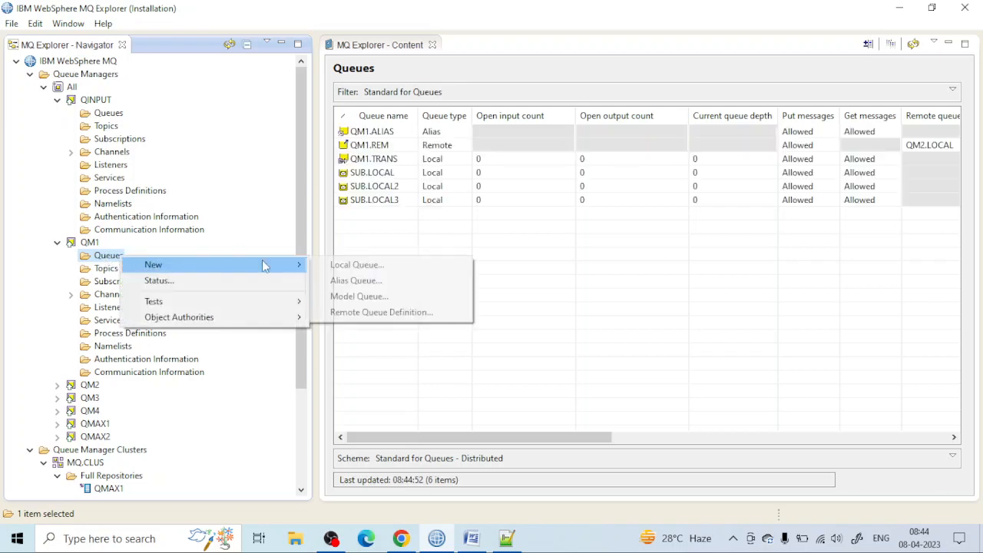
left_click(340, 266)
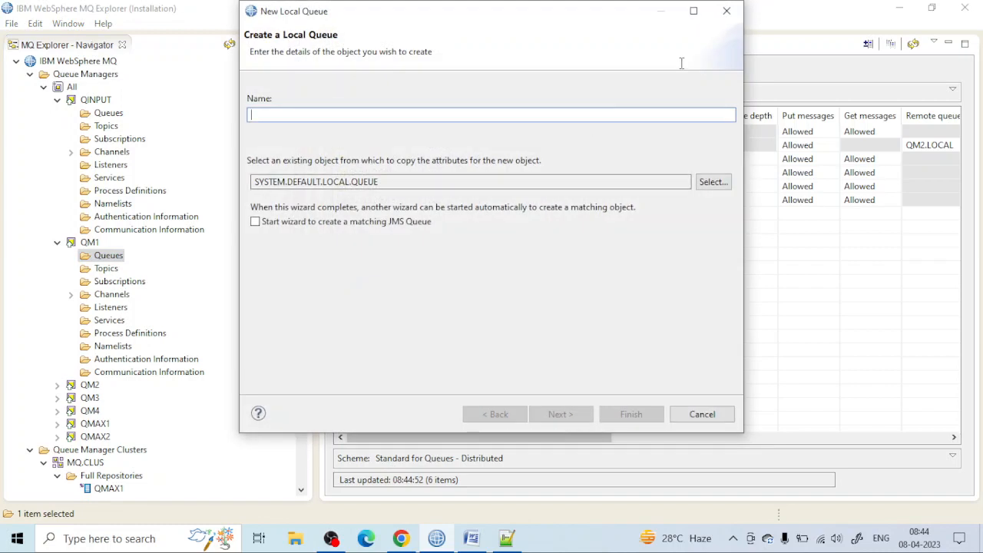
left_click(726, 14)
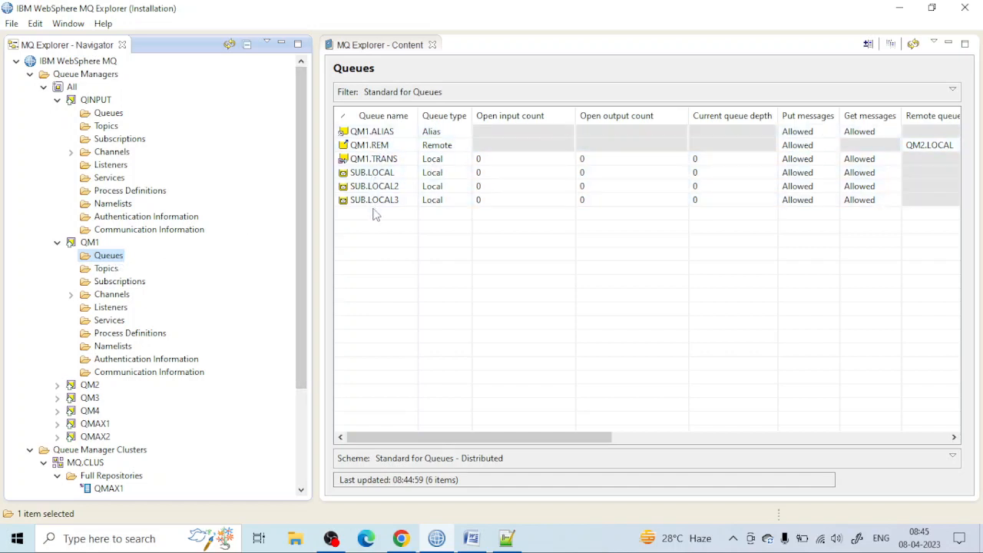
Step: Start a new local queue on QM1 named CLUS.LOCAL and copy the name for reuse
right_click(110, 258)
mouse_move(166, 267)
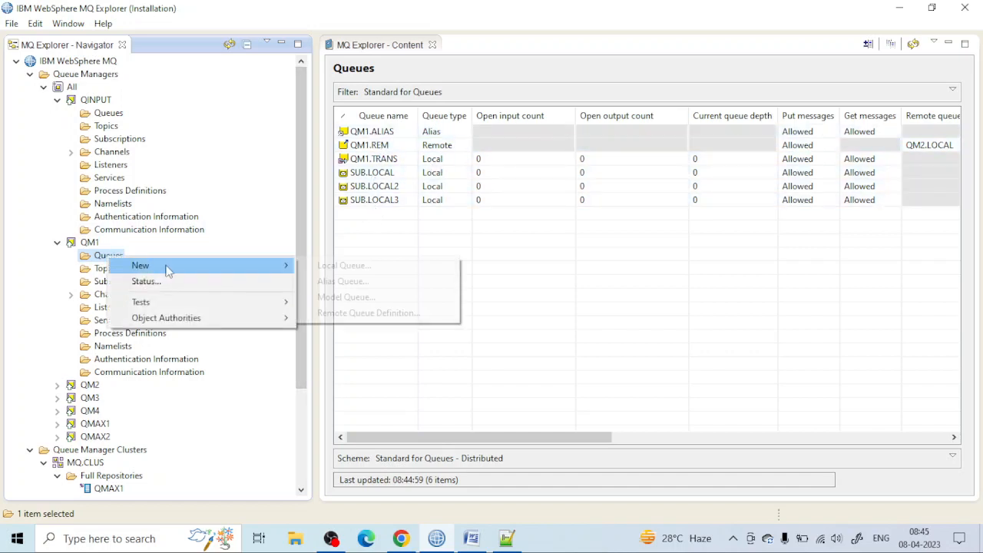
left_click(321, 267)
type("Q")
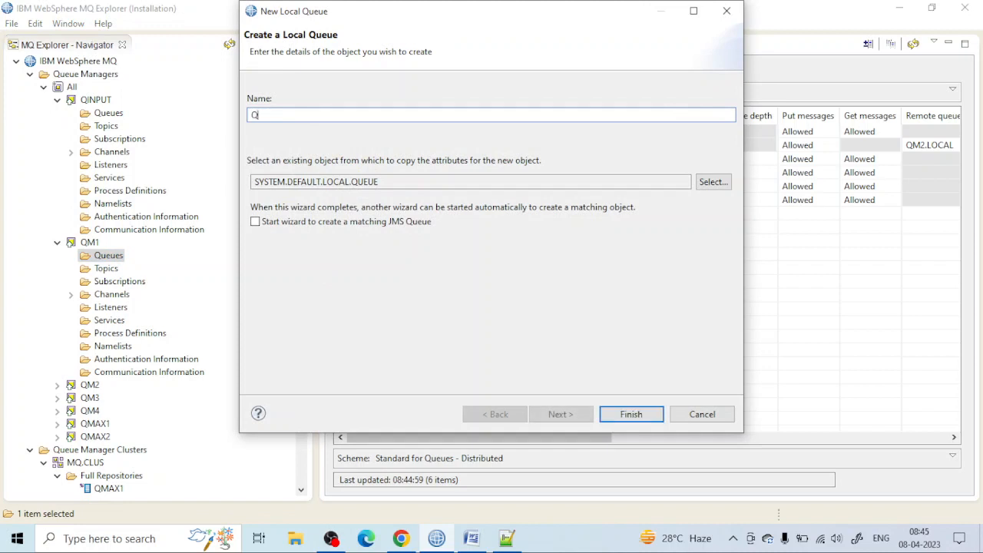
type("M1")
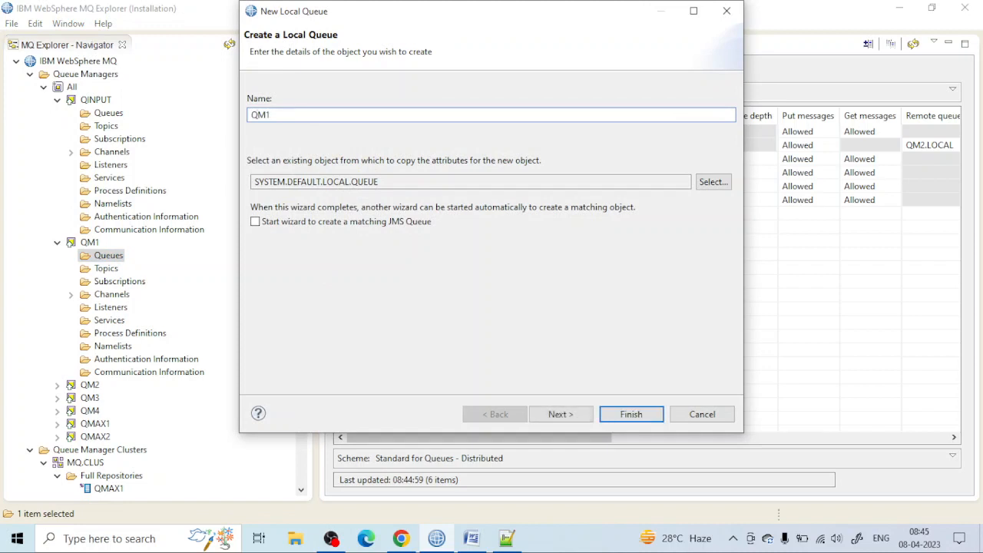
key("BackSpace")
key("BackSpace")
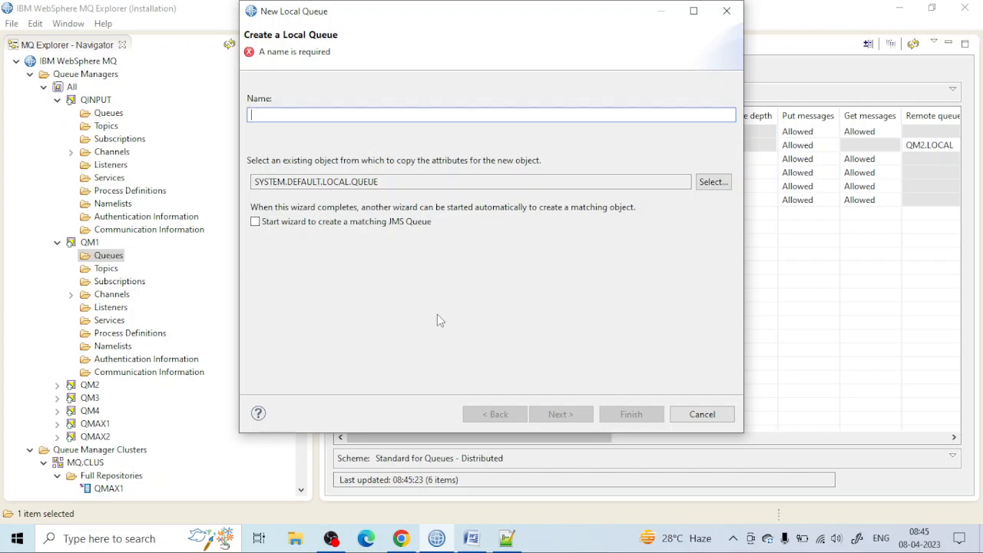
type("CLUS")
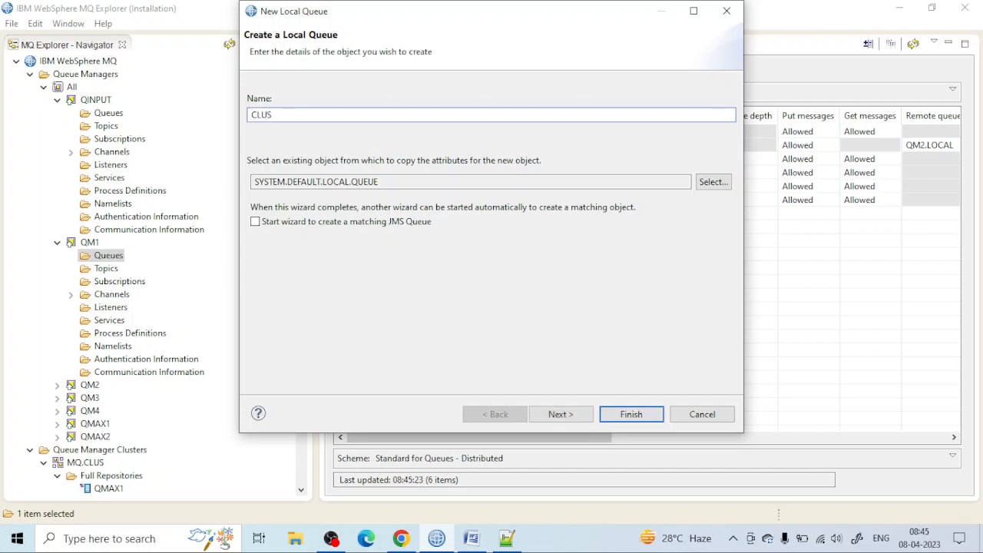
type(".LOCAL")
left_click_drag(316, 112, 212, 100)
key("ctrl+c")
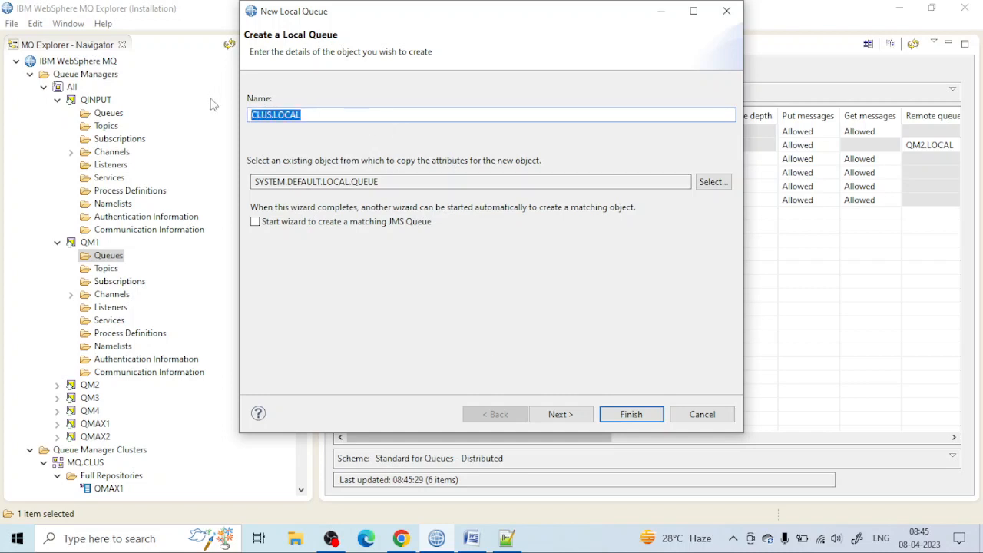
Step: Finish creating CLUS.LOCAL on QM1 with the default queue properties
left_click(570, 419)
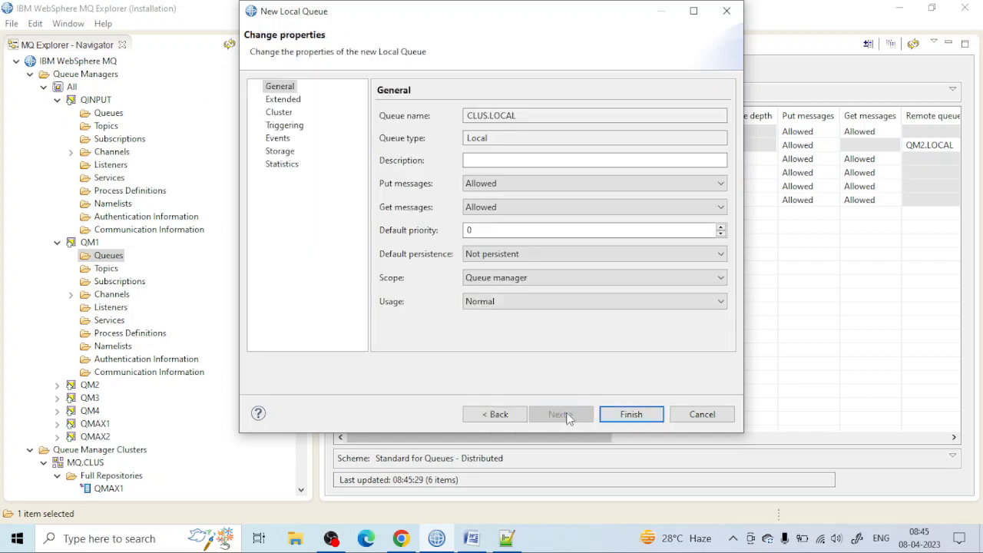
left_click(629, 414)
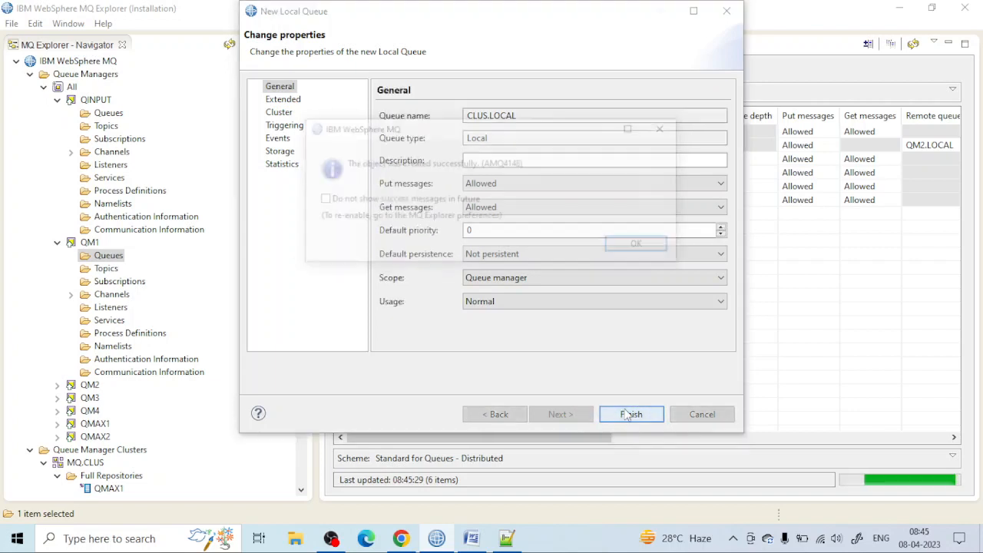
left_click(640, 245)
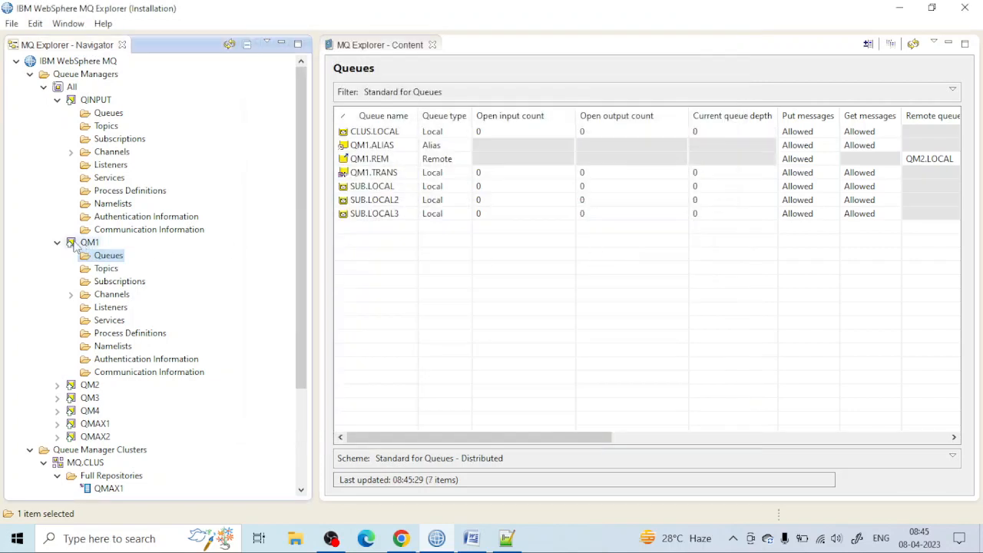
Step: Create a local queue named CLUS.LOCAL on QM2 with the default properties, reusing the copied name
left_click(57, 384)
scroll(102, 222, "down", 4)
left_click(105, 219)
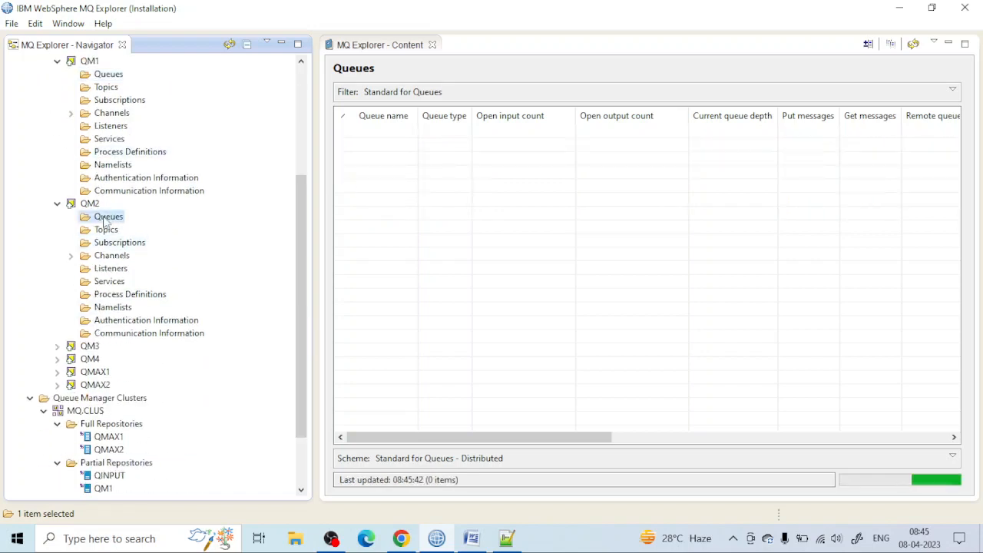
right_click(104, 221)
mouse_move(188, 226)
left_click(329, 228)
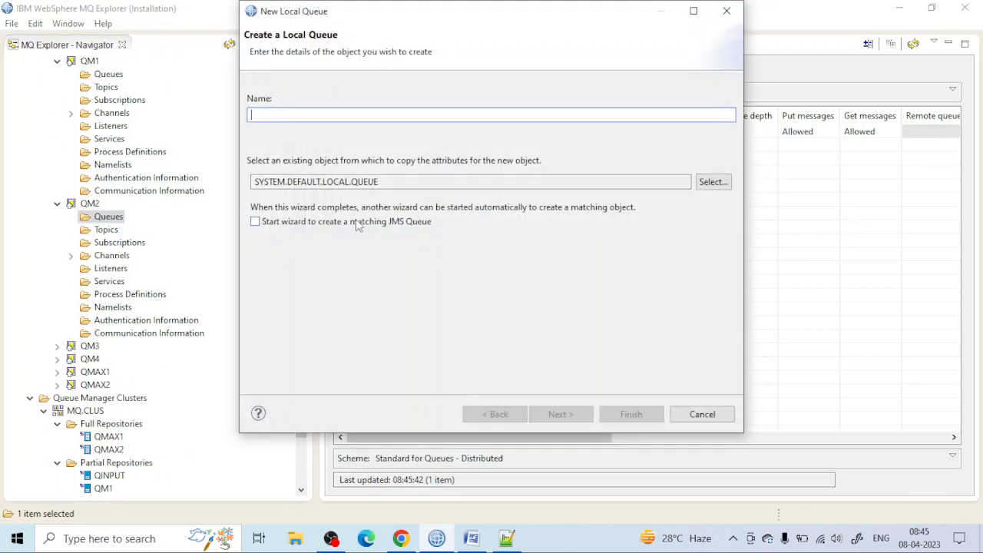
key("ctrl+v")
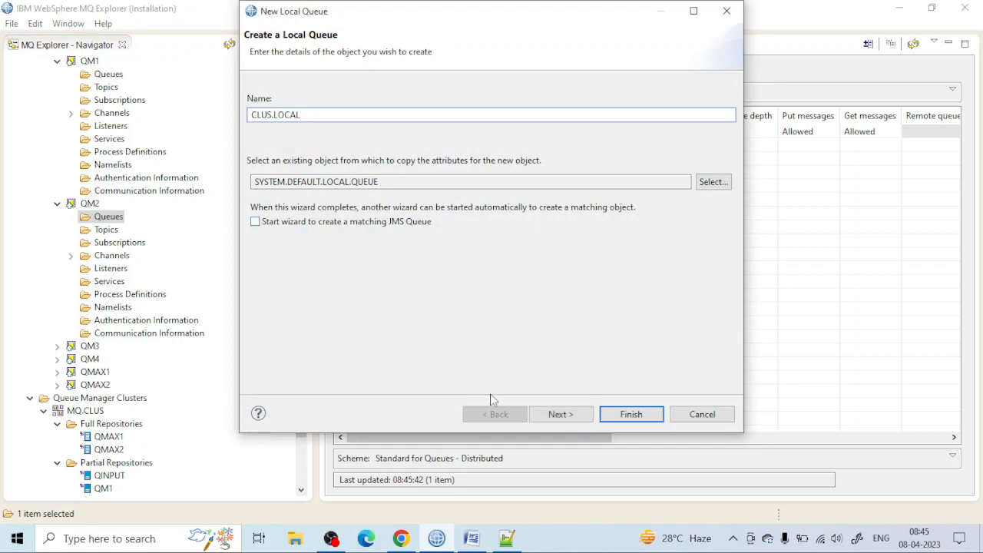
left_click(566, 415)
left_click(626, 414)
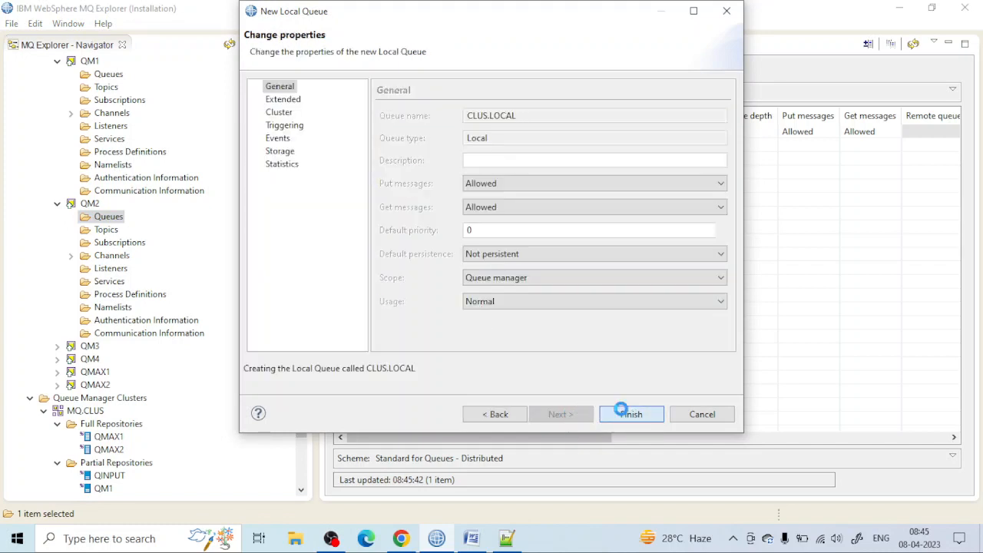
left_click(641, 244)
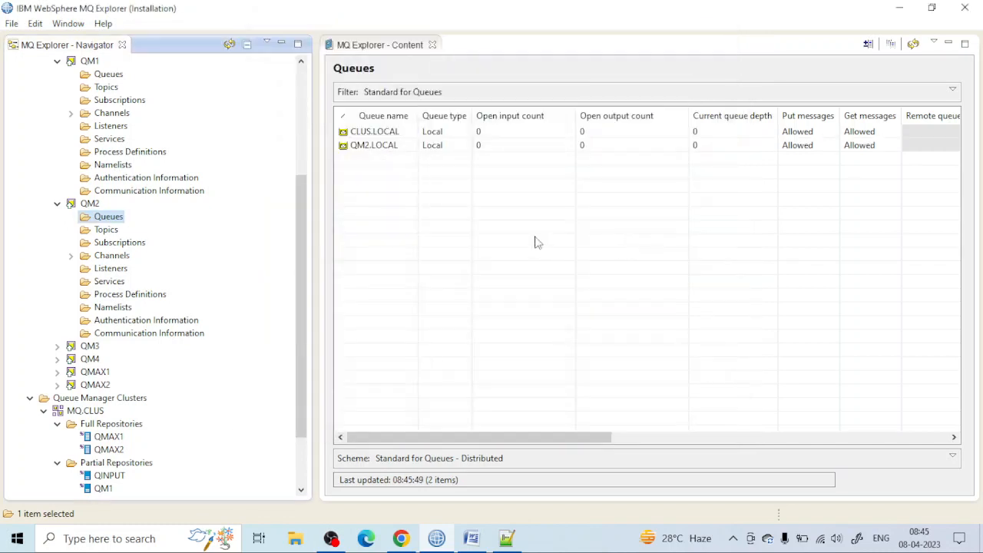
Step: Create a local queue named CLUS.LOCAL on QM3 with the default properties, reusing the copied name
scroll(11, 234, "down", 1)
scroll(11, 234, "down", 1)
left_click(57, 268)
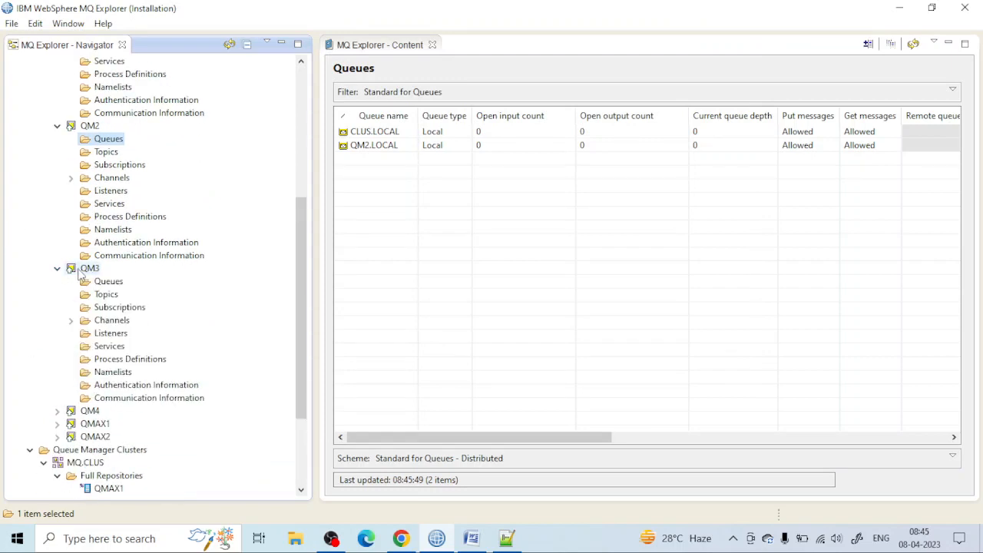
scroll(119, 226, "down", 2)
left_click(112, 204)
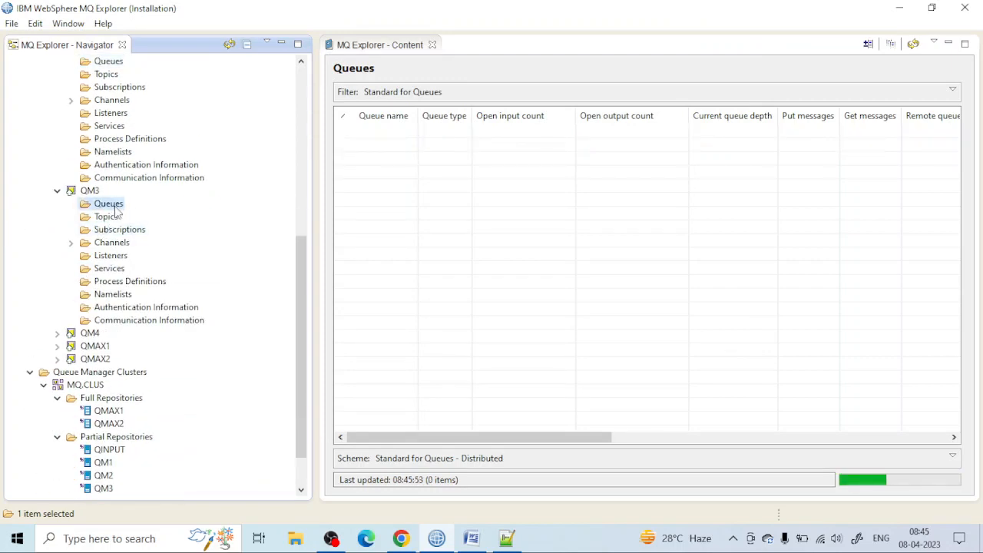
right_click(115, 211)
mouse_move(209, 217)
left_click(349, 217)
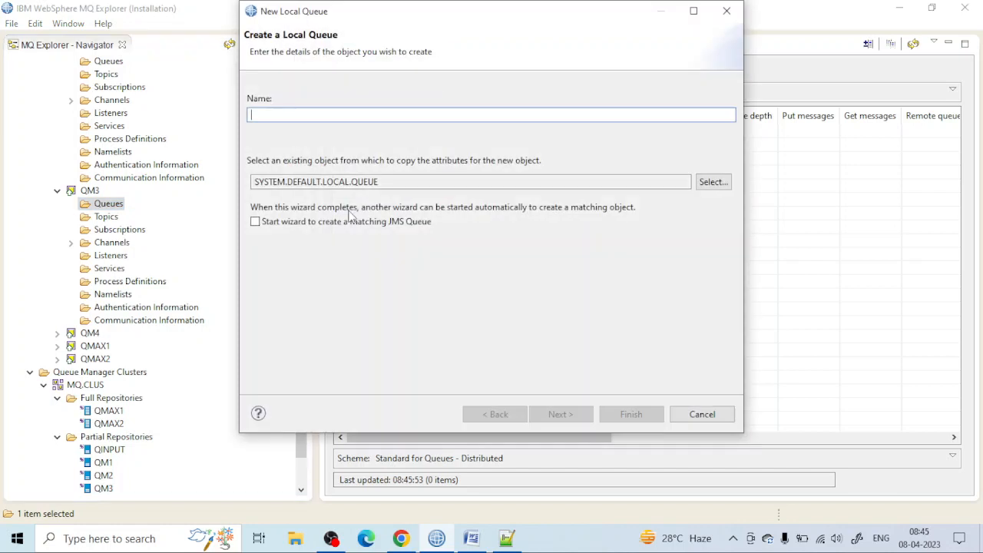
key("ctrl+v")
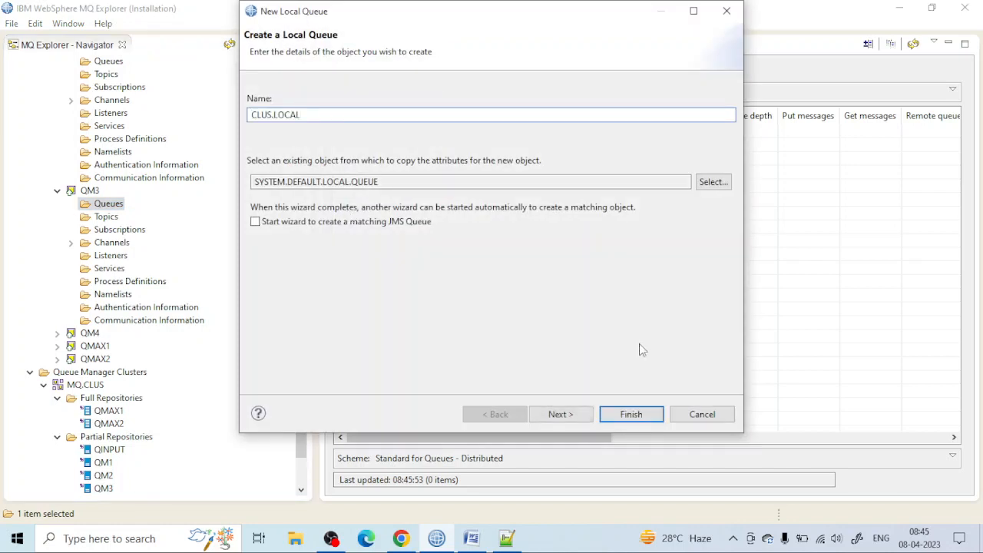
left_click(566, 416)
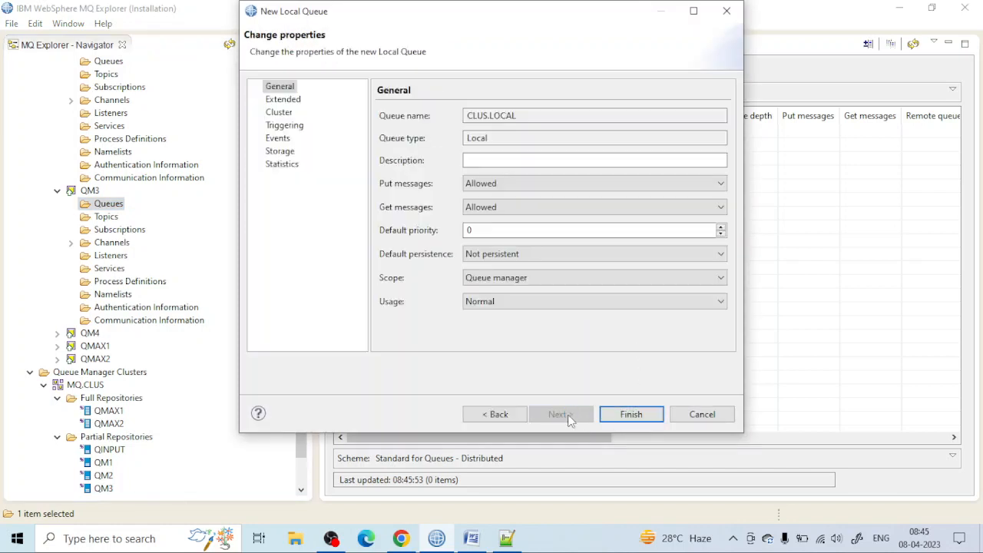
left_click(630, 411)
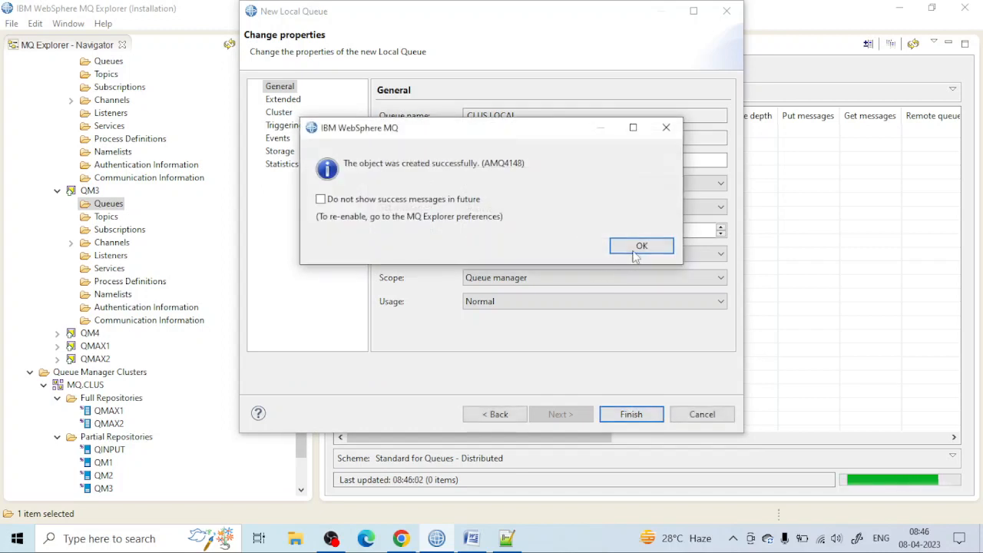
left_click(634, 250)
Step: Create a local queue named CLUS.LOCAL on QM4 with the default properties, reusing the copied name
scroll(45, 283, "down", 2)
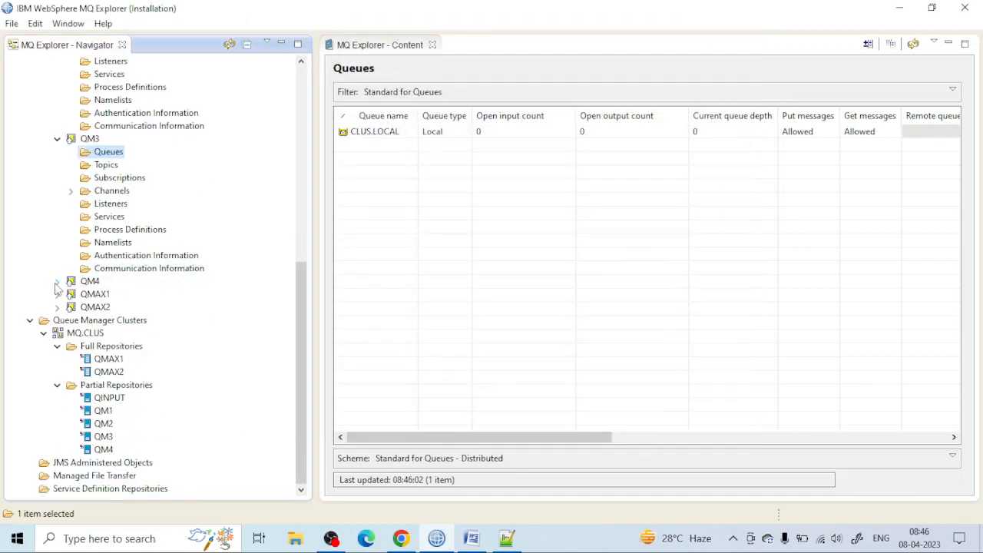
left_click(57, 281)
left_click(115, 295)
right_click(120, 294)
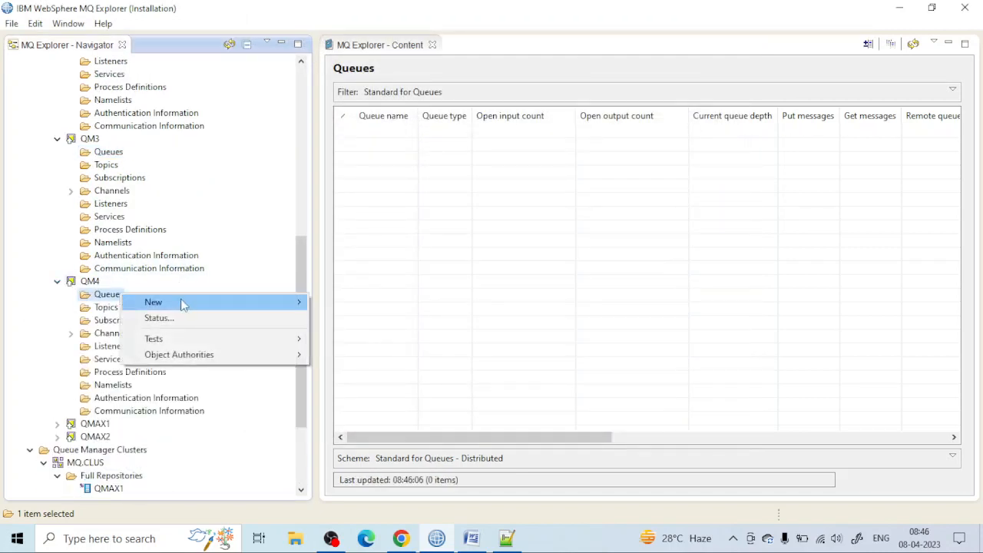
mouse_move(183, 303)
left_click(349, 301)
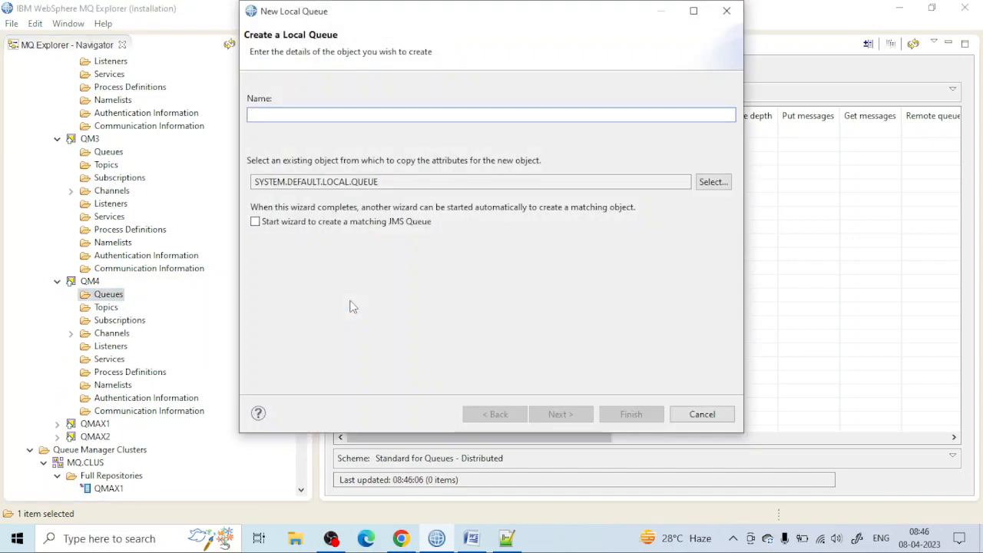
type("CLUS.LOCAL")
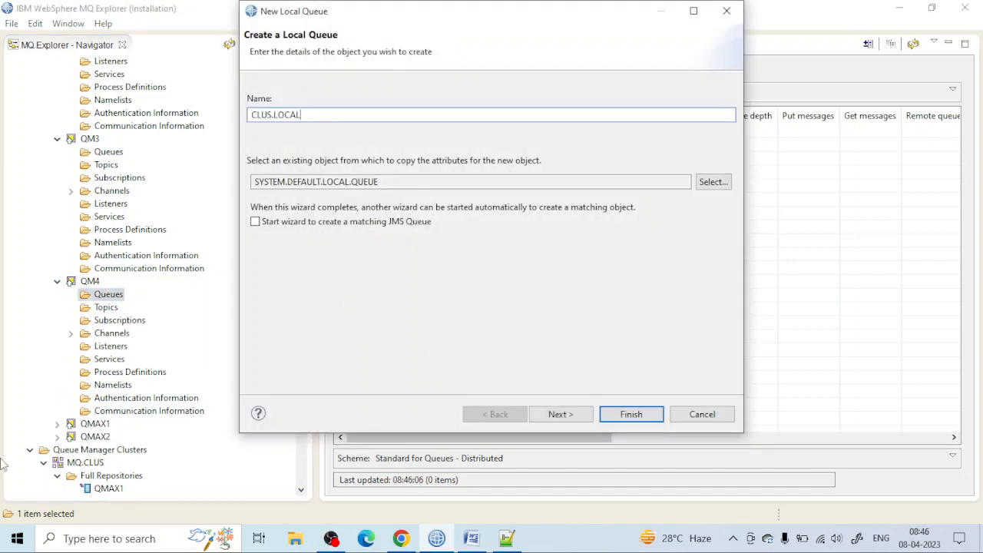
left_click(536, 414)
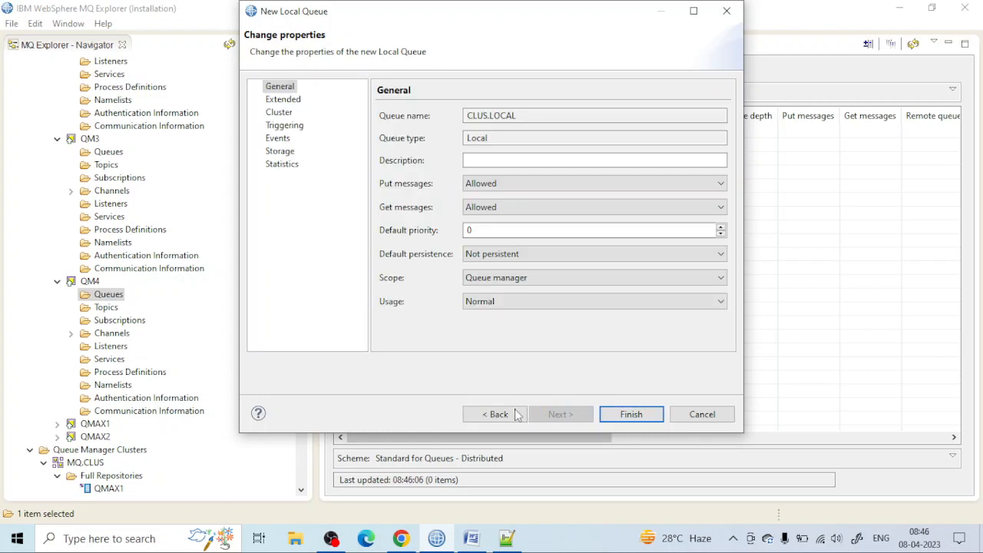
left_click(629, 414)
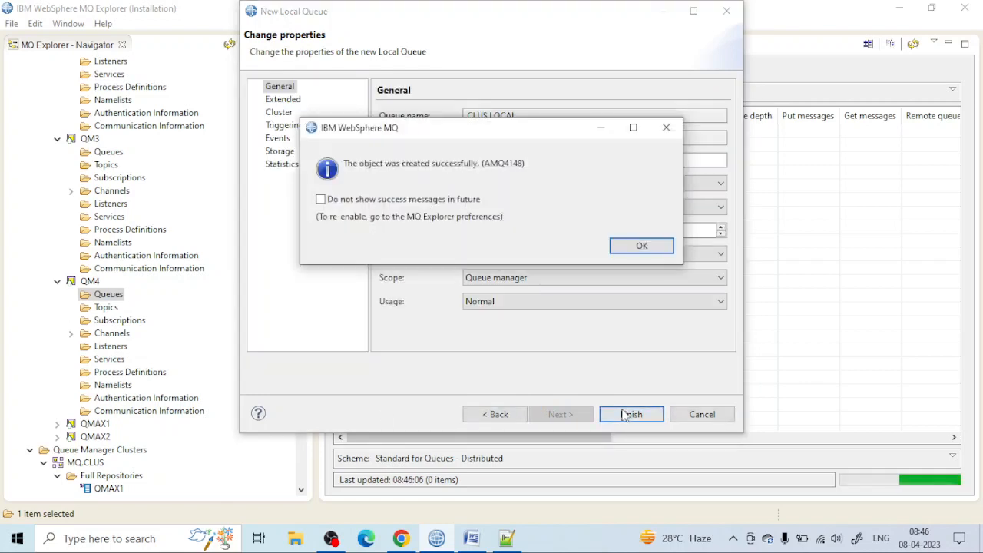
left_click(640, 245)
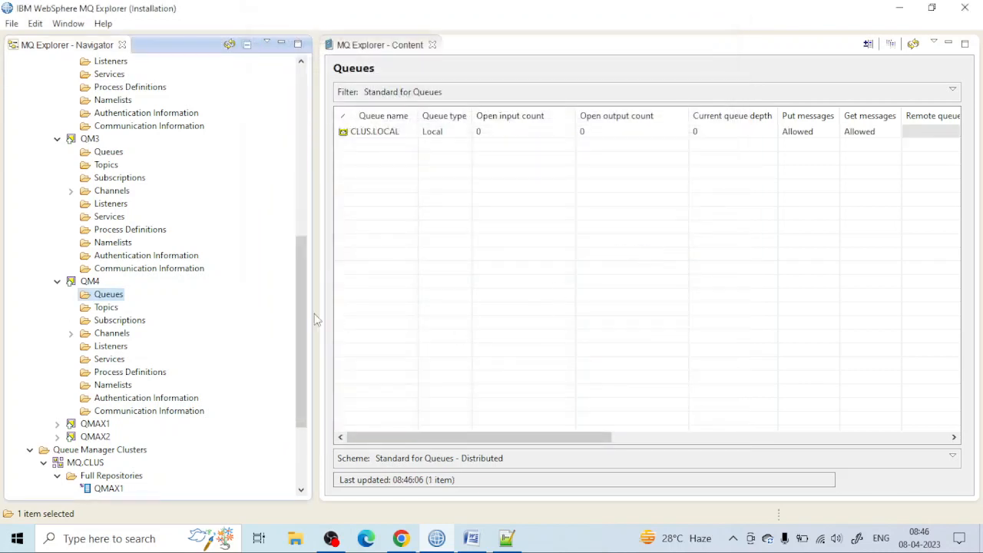
left_click(57, 281)
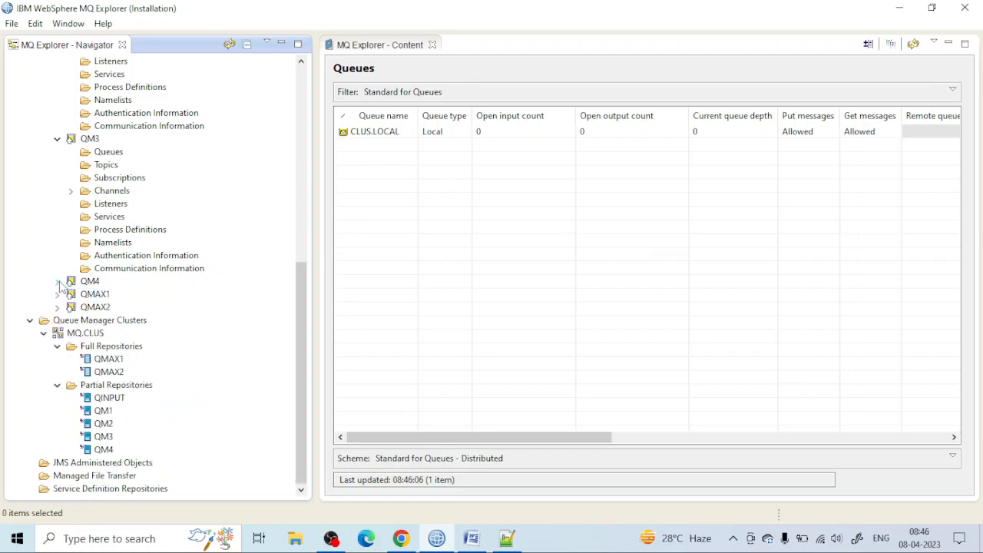
Step: Switch to the MQ.CLUS diagram in Chrome, review how QINPUT connects to QM1 through QM4, and return to MQ Explorer
left_click(471, 538)
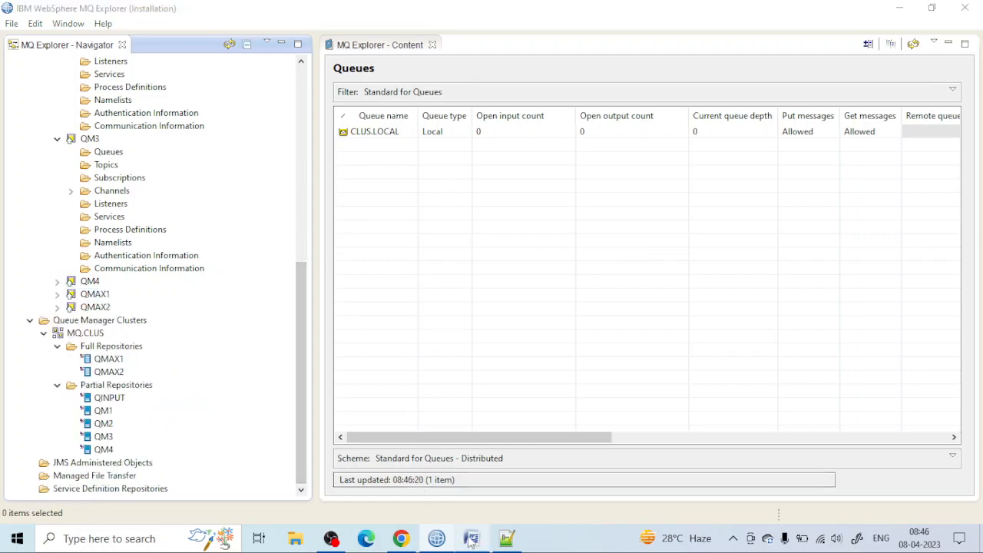
left_click(471, 537)
left_click(403, 538)
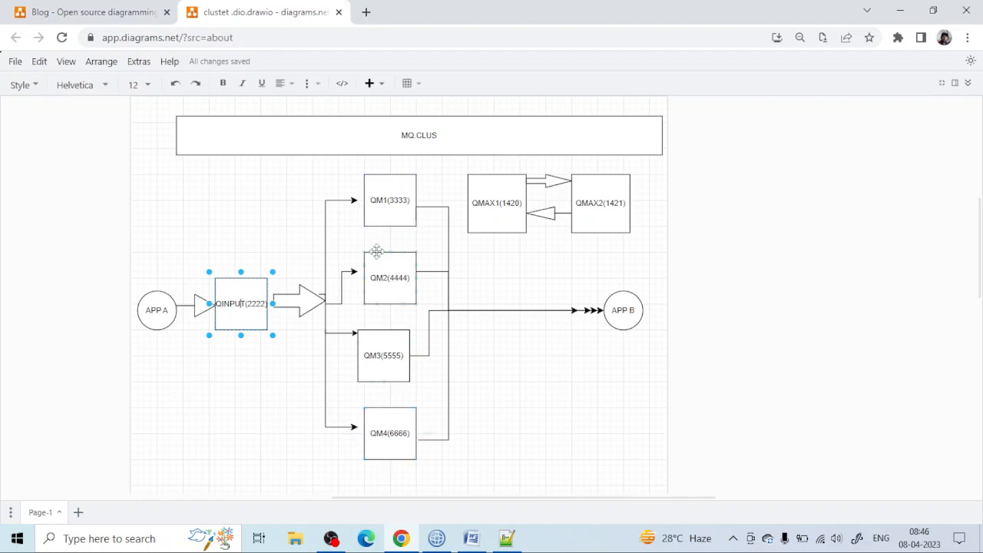
left_click(436, 538)
Step: Set the base object of alias queue QINPUT.ALIAS on QINPUT to CLUS.LOCAL and save the properties
scroll(129, 198, "up", 10)
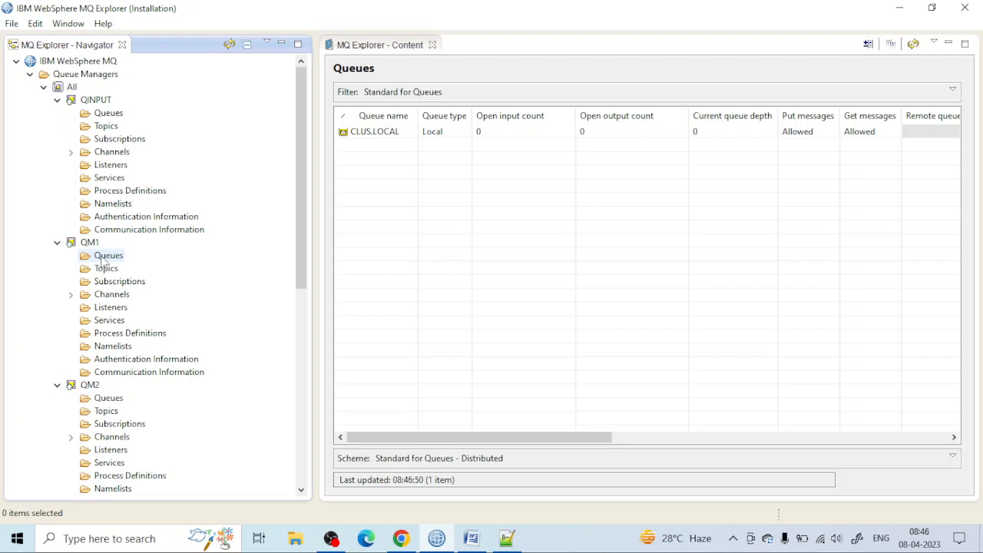
left_click(104, 258)
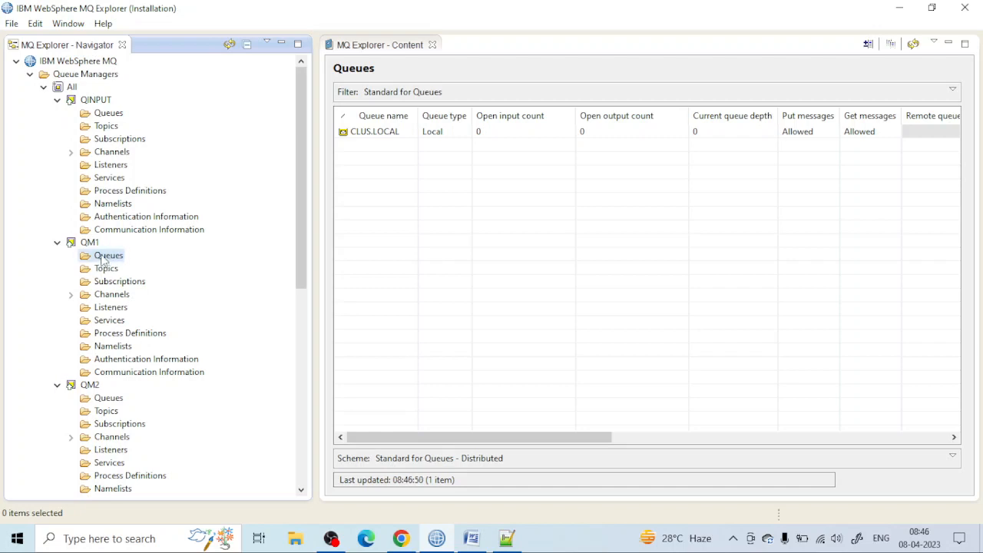
left_click(103, 115)
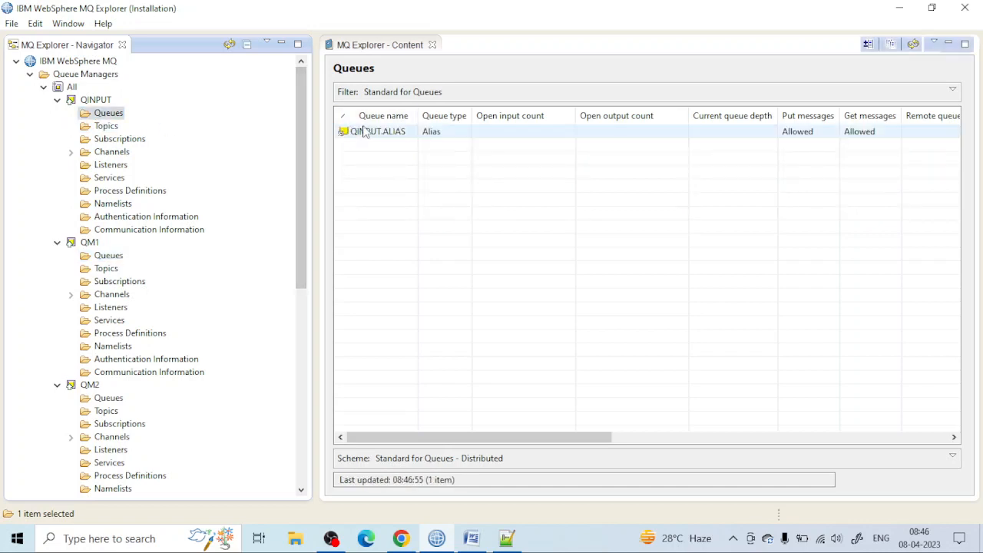
double_click(364, 131)
left_click(490, 258)
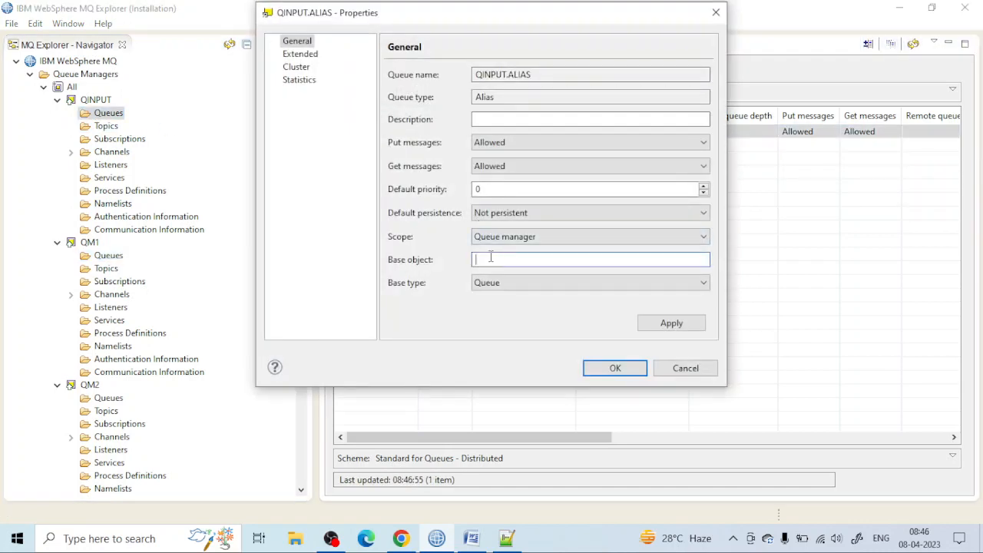
type("CLUS.LOCAL")
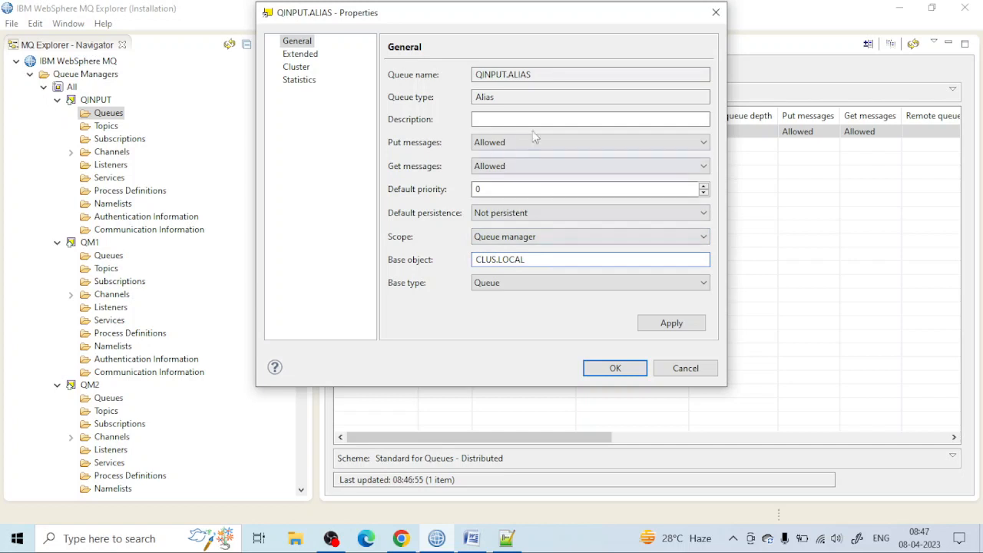
left_click_drag(539, 75, 466, 86)
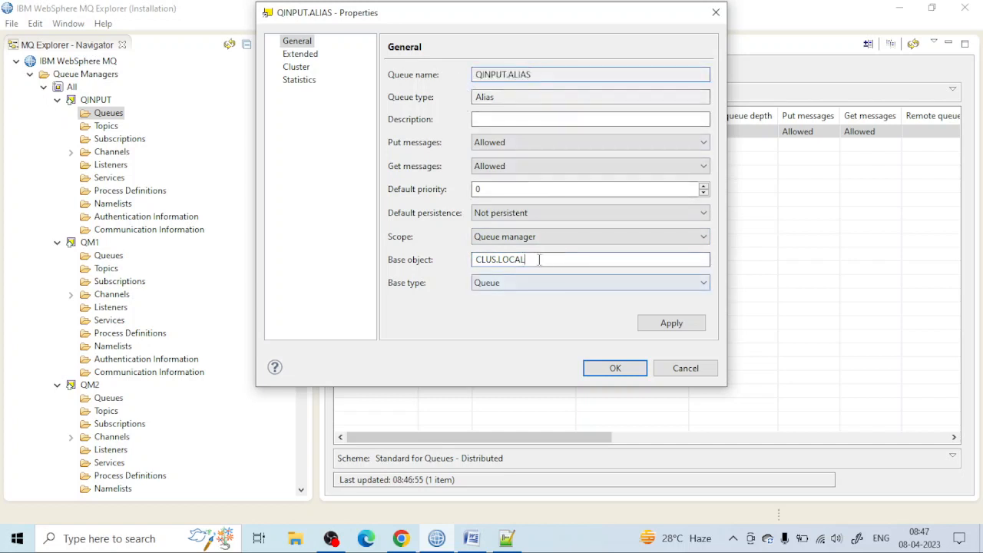
left_click_drag(540, 259, 495, 274)
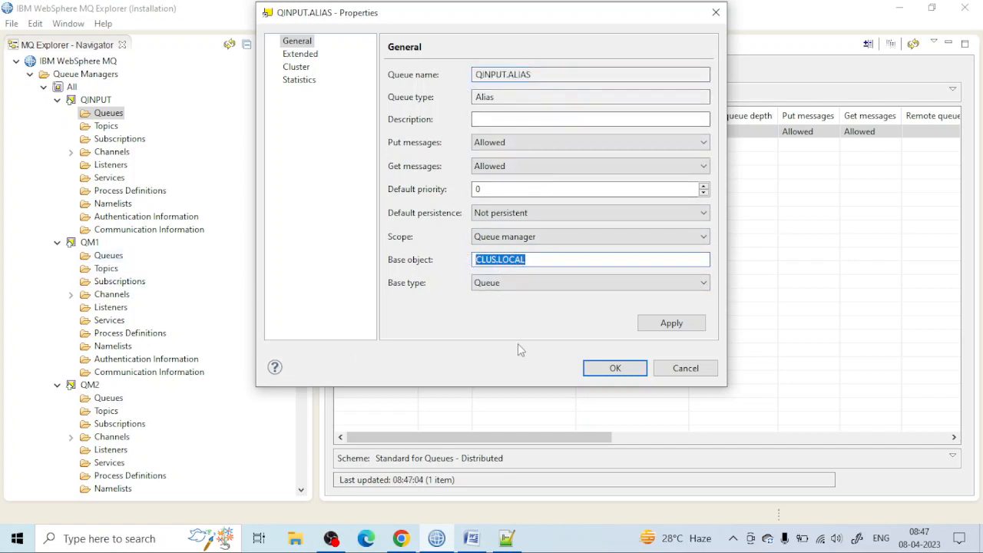
left_click(616, 366)
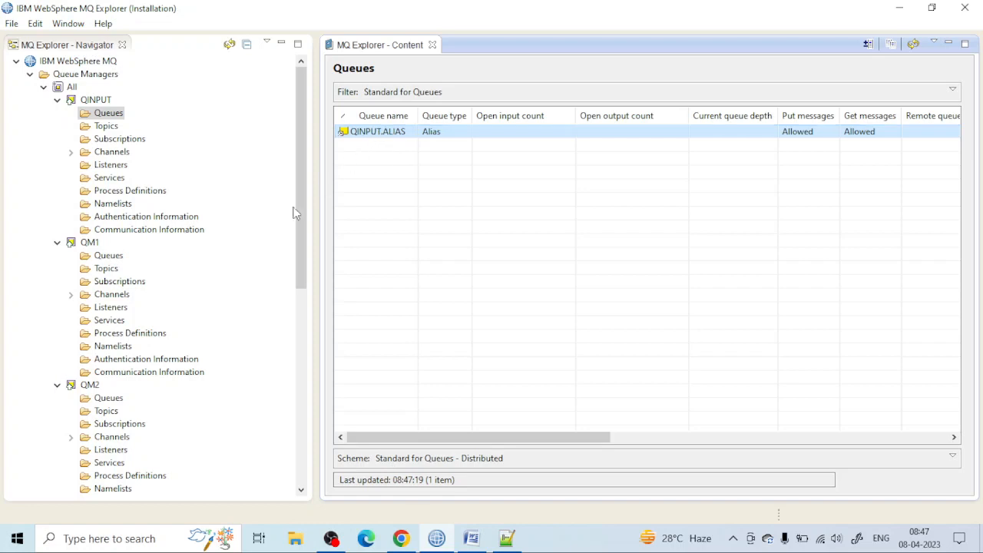
Step: Share alias queue QINPUT.ALIAS in cluster MQ.CLUS, copying the cluster name for reuse, and save its properties
scroll(166, 316, "down", 3)
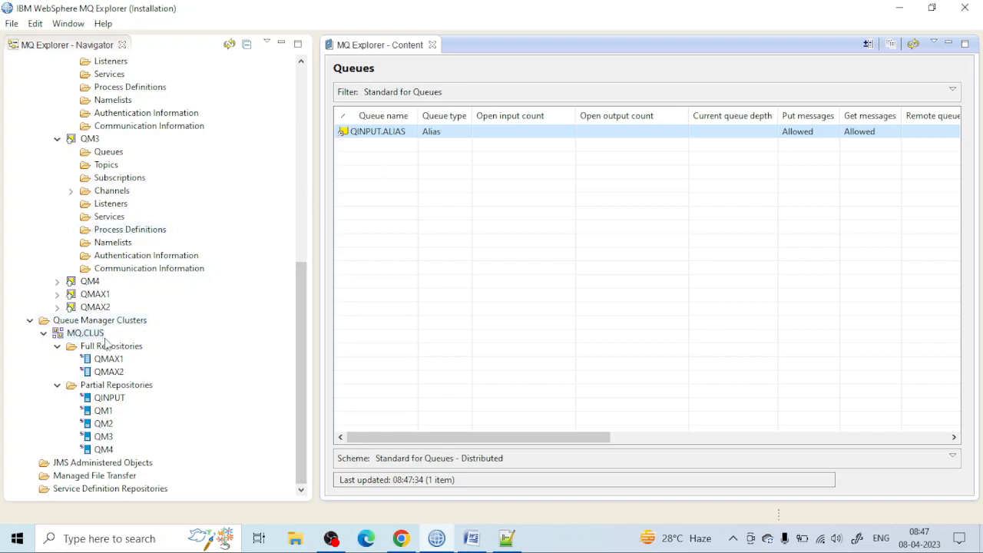
scroll(116, 322, "up", 10)
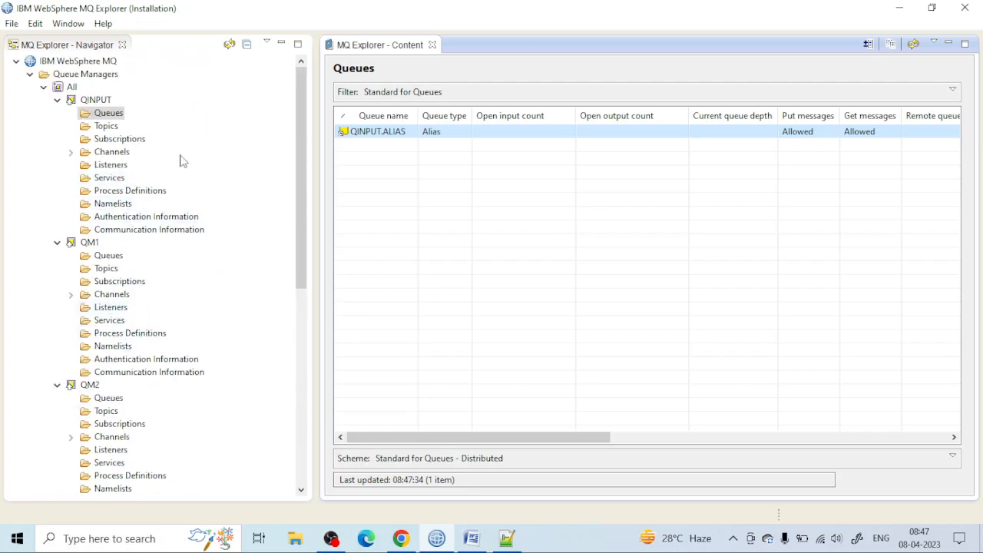
double_click(366, 137)
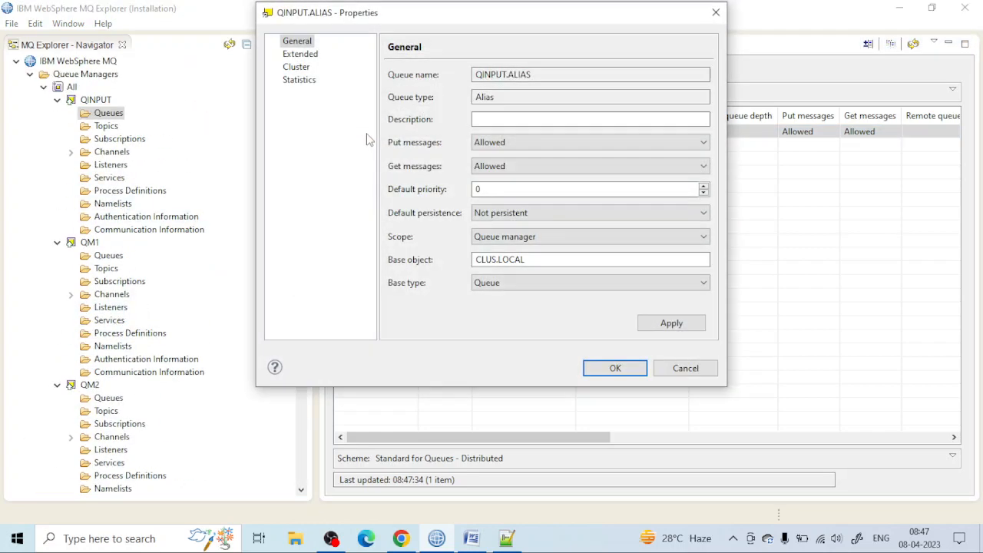
left_click(301, 68)
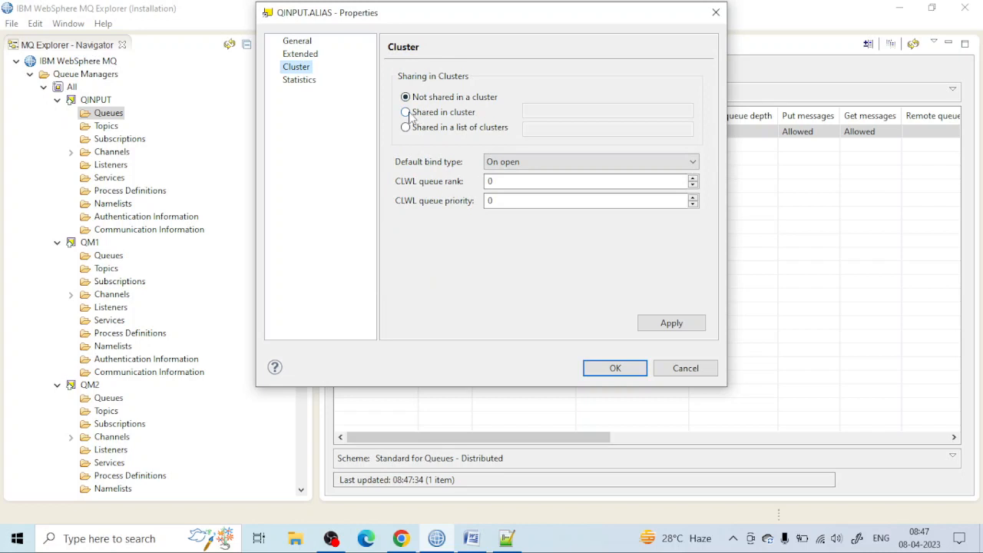
left_click(413, 114)
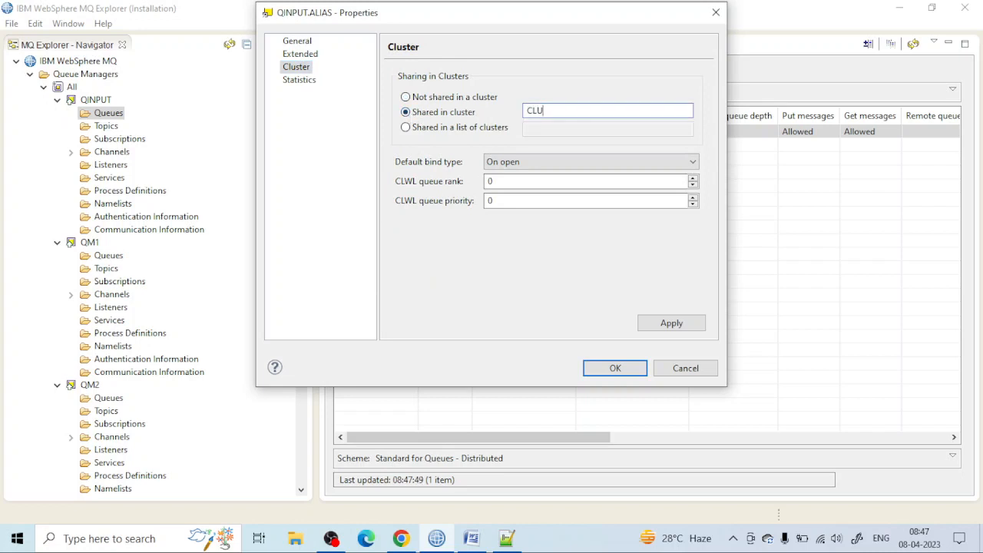
scroll(174, 283, "down", 10)
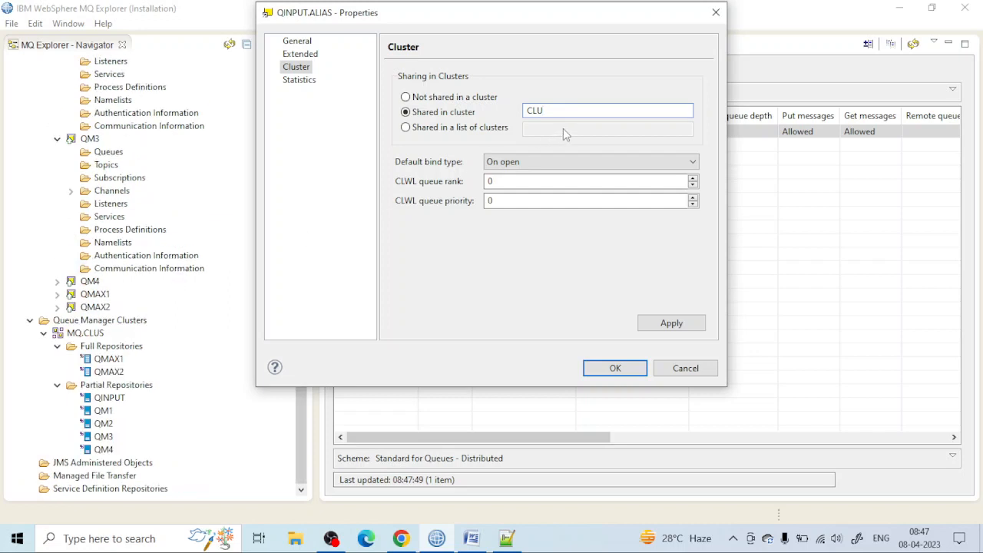
type("CLU")
key("BackSpace")
key("BackSpace")
key("BackSpace")
type("MQ.C")
key("ctrl+a")
key("ctrl+c")
left_click(682, 328)
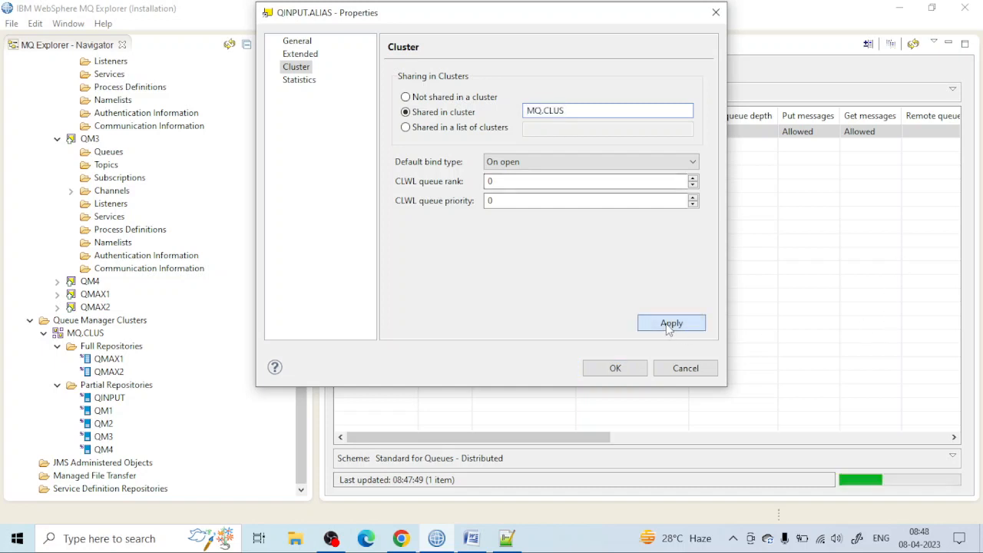
left_click(615, 368)
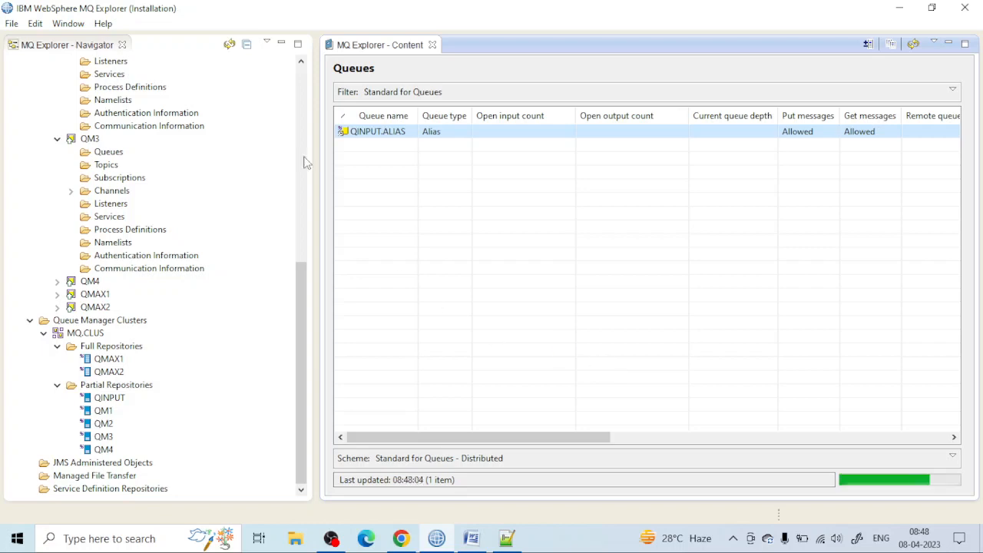
Step: Check the cluster sharing settings of QINPUT.ALIAS and close its properties
double_click(371, 133)
left_click(296, 68)
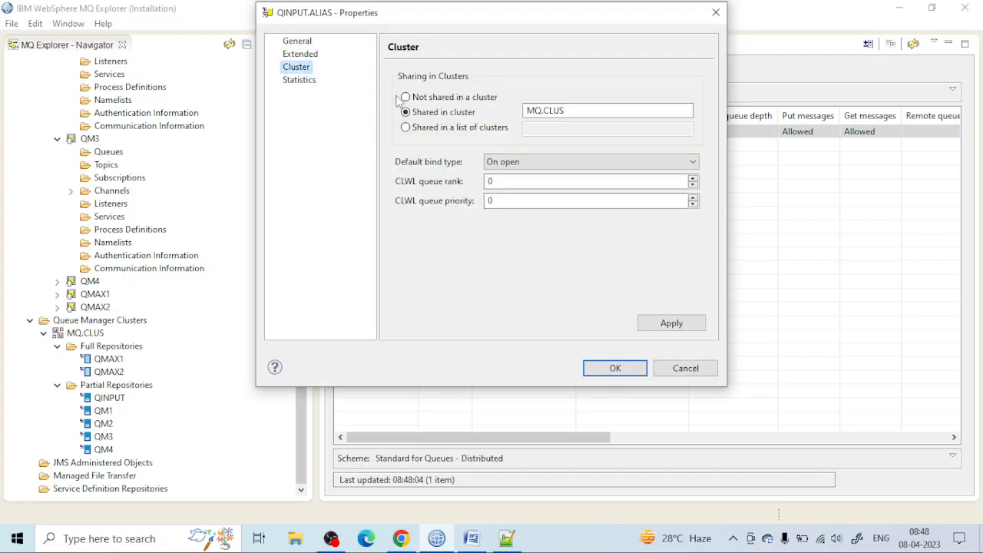
left_click(716, 12)
Step: Share the CLUS.LOCAL queue on QM1 in cluster MQ.CLUS and save its properties
scroll(113, 144, "up", 10)
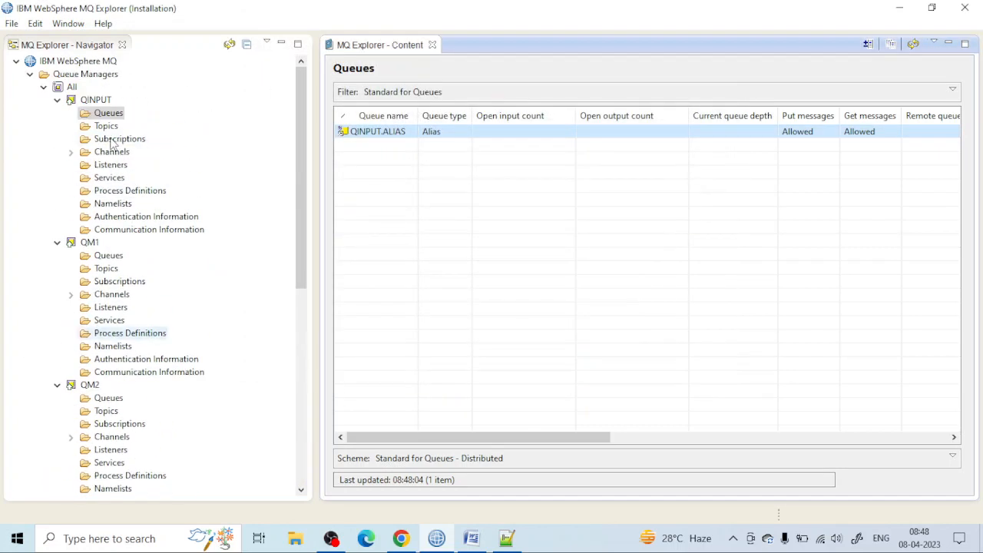
left_click(103, 256)
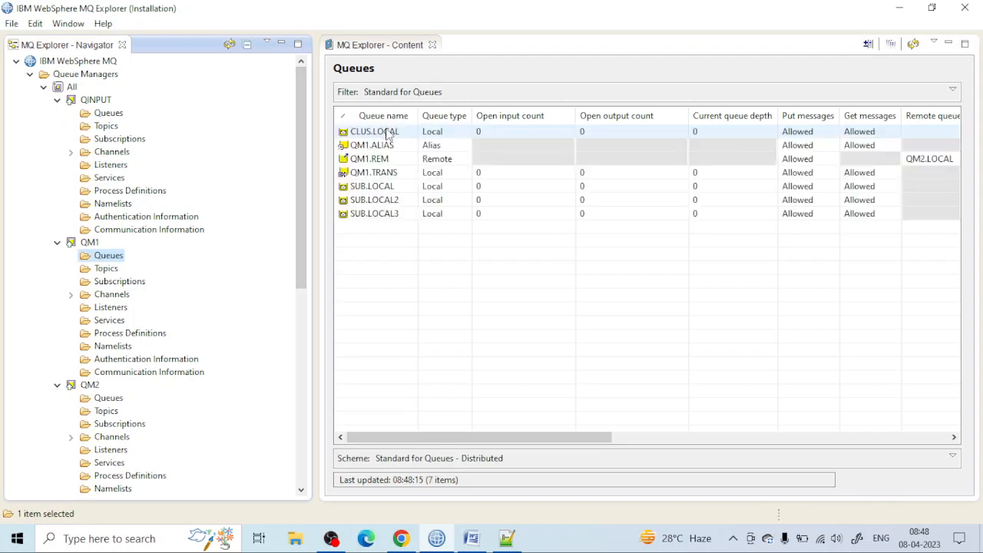
double_click(390, 133)
left_click(271, 104)
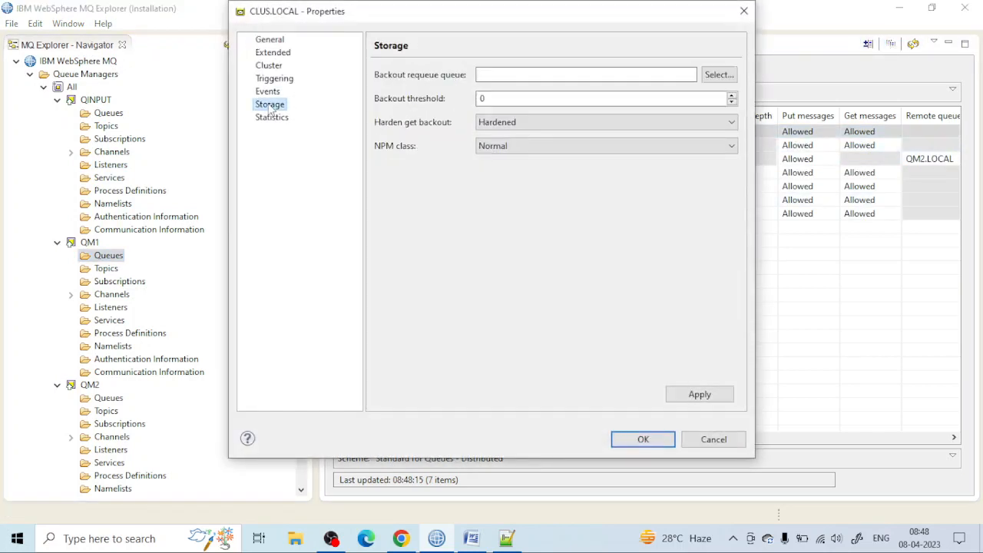
left_click(270, 66)
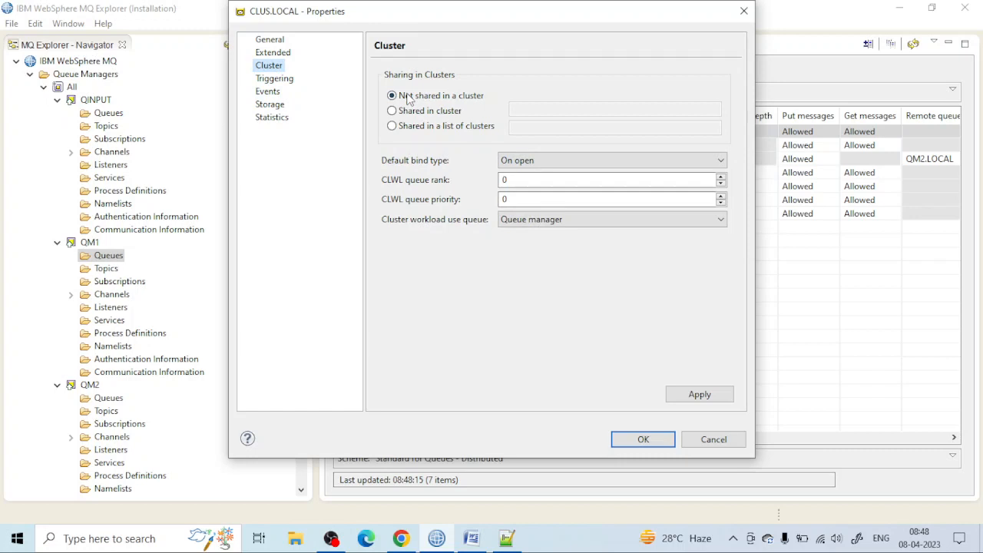
left_click(393, 111)
key("ctrl+v")
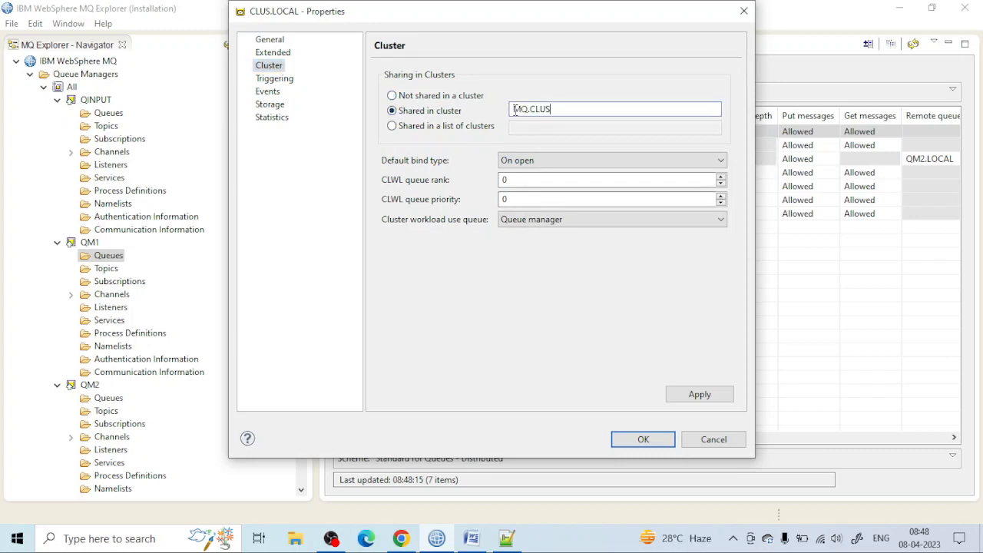
left_click(660, 439)
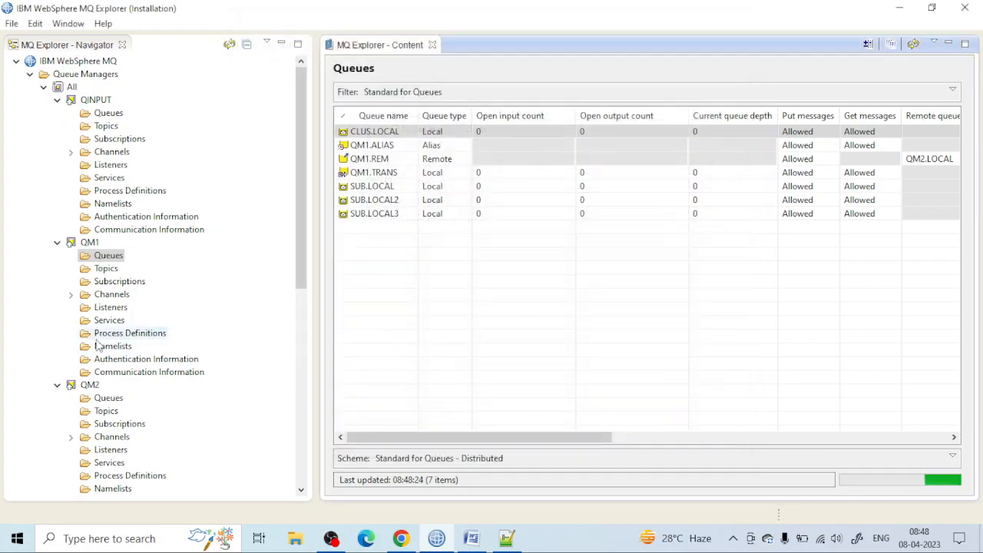
Step: Share the CLUS.LOCAL queue on QM2 in cluster MQ.CLUS and save its properties
scroll(93, 315, "down", 4)
left_click(109, 243)
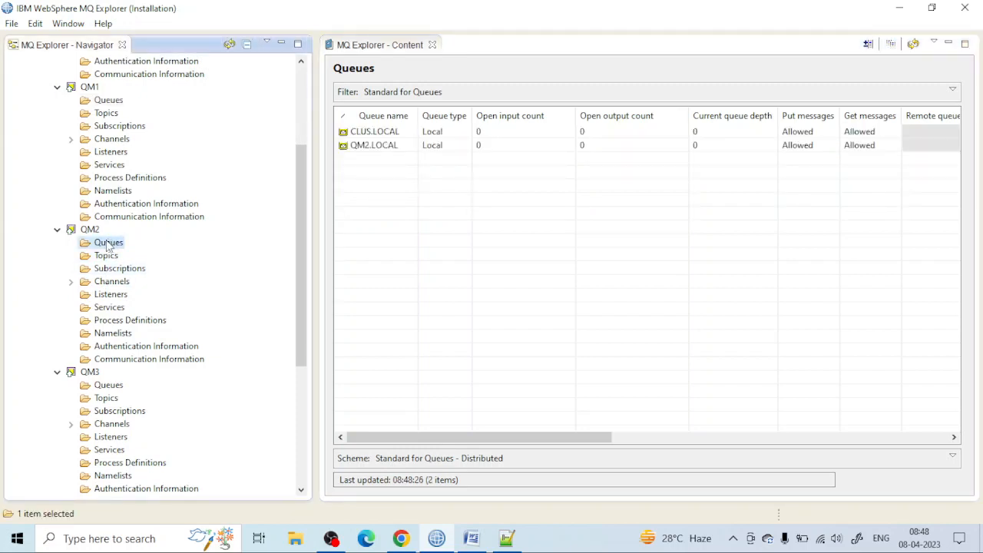
double_click(391, 136)
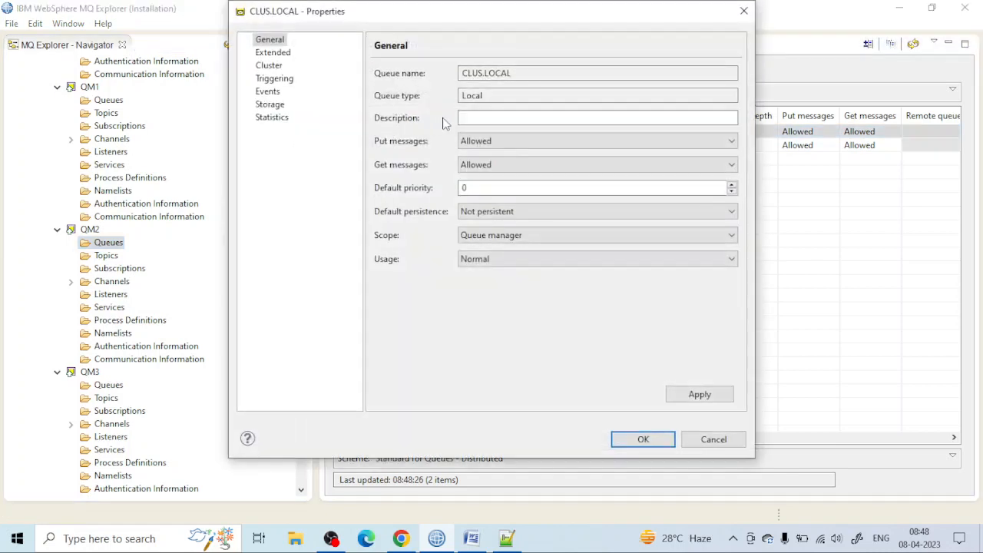
left_click(269, 65)
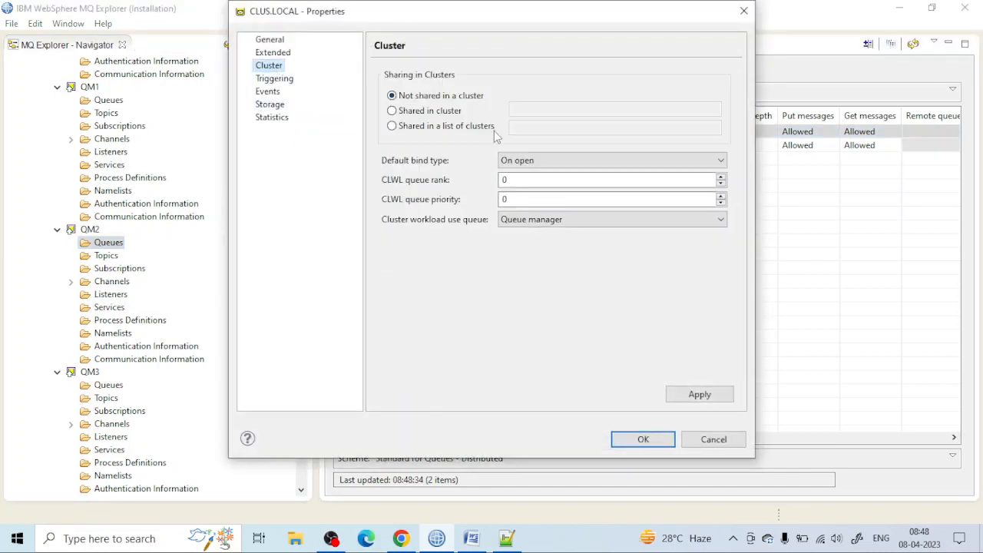
left_click(436, 112)
left_click(529, 114)
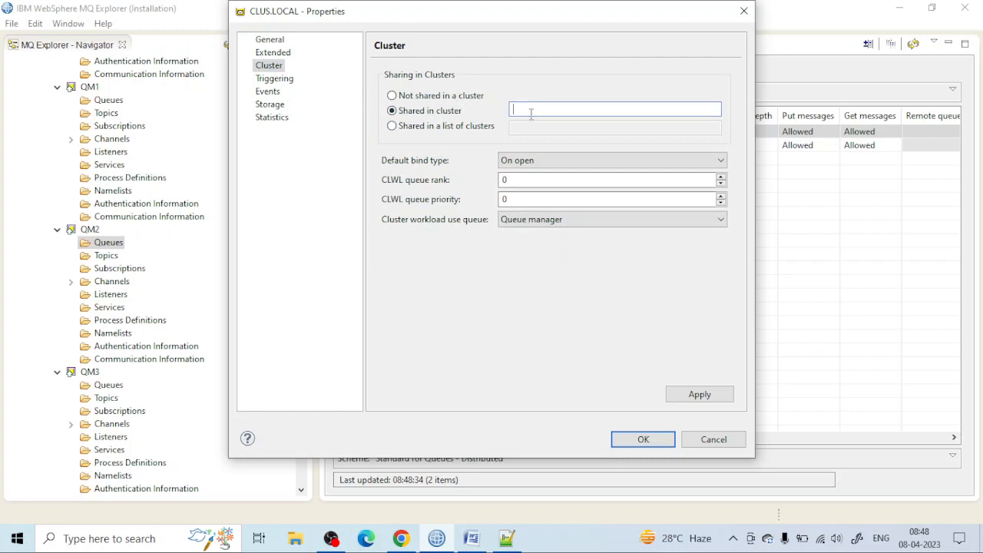
type("MQ.CLUS")
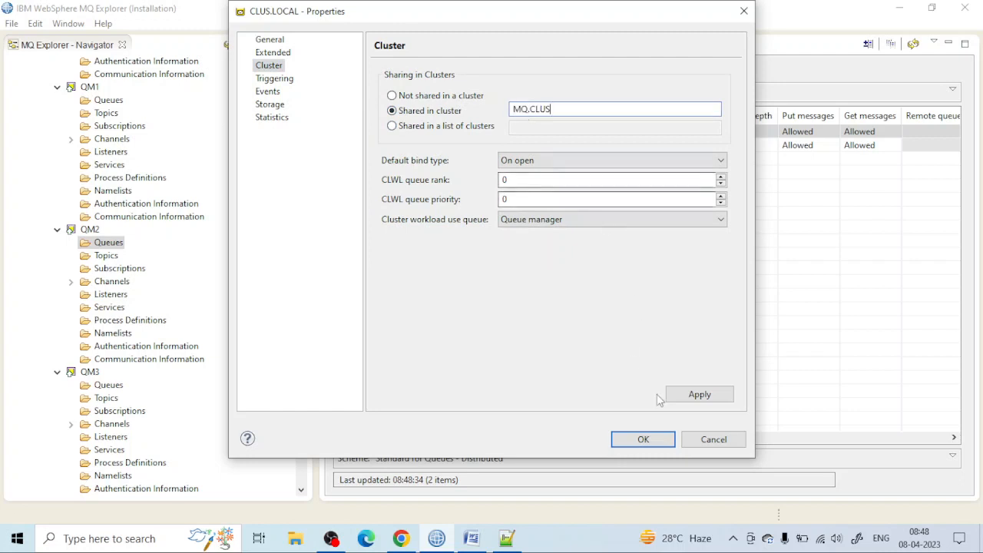
left_click(698, 394)
left_click(643, 439)
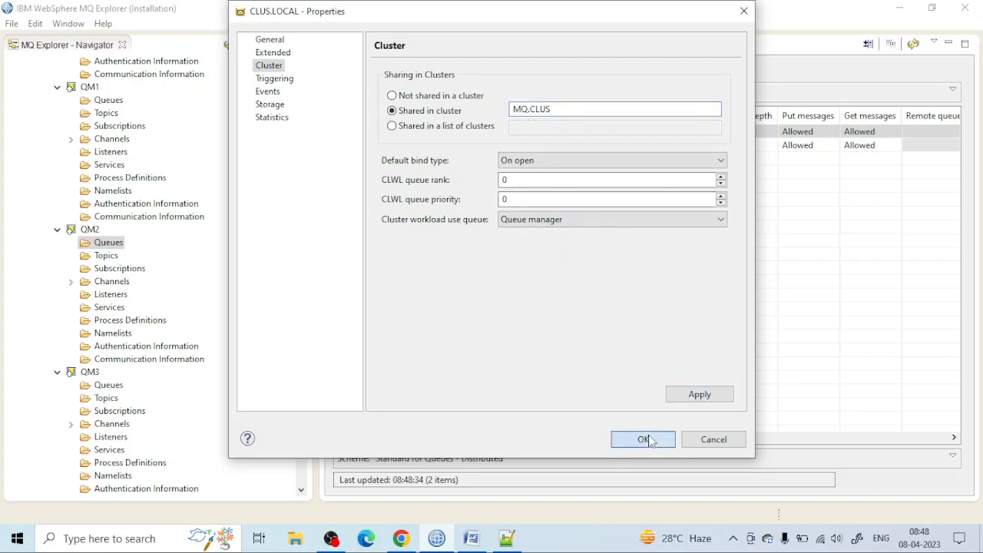
Step: Share the CLUS.LOCAL queue on QM3 in cluster MQ.CLUS and save its properties
scroll(92, 238, "down", 5)
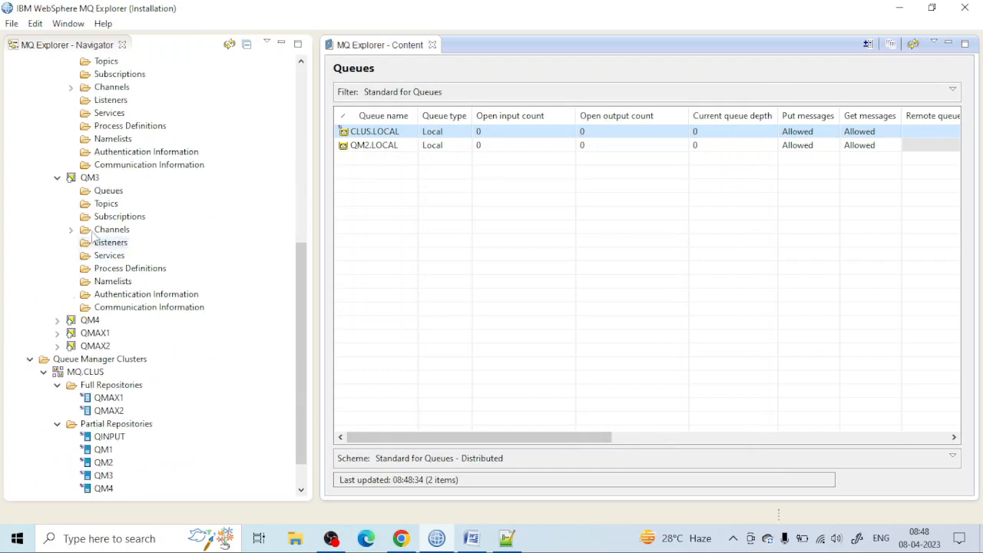
left_click(108, 191)
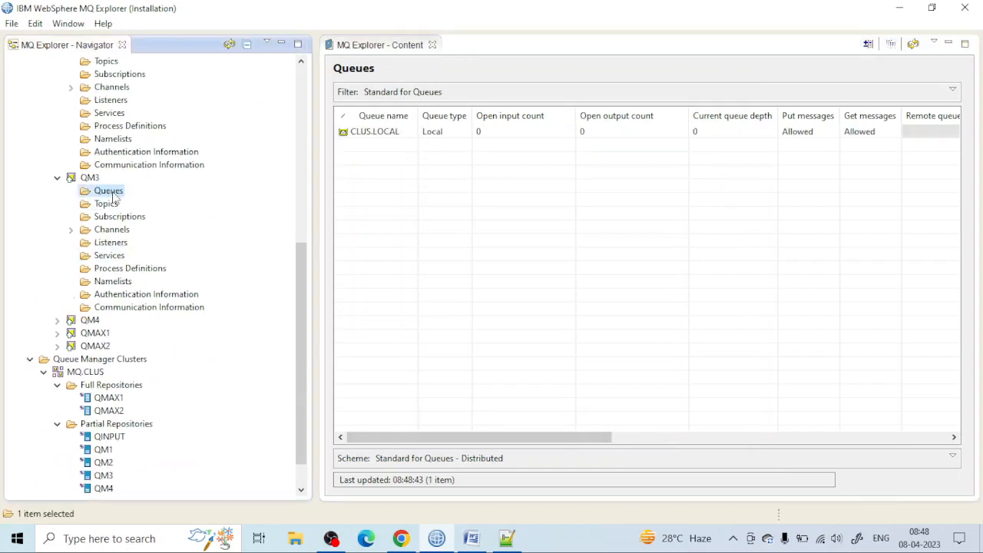
double_click(407, 134)
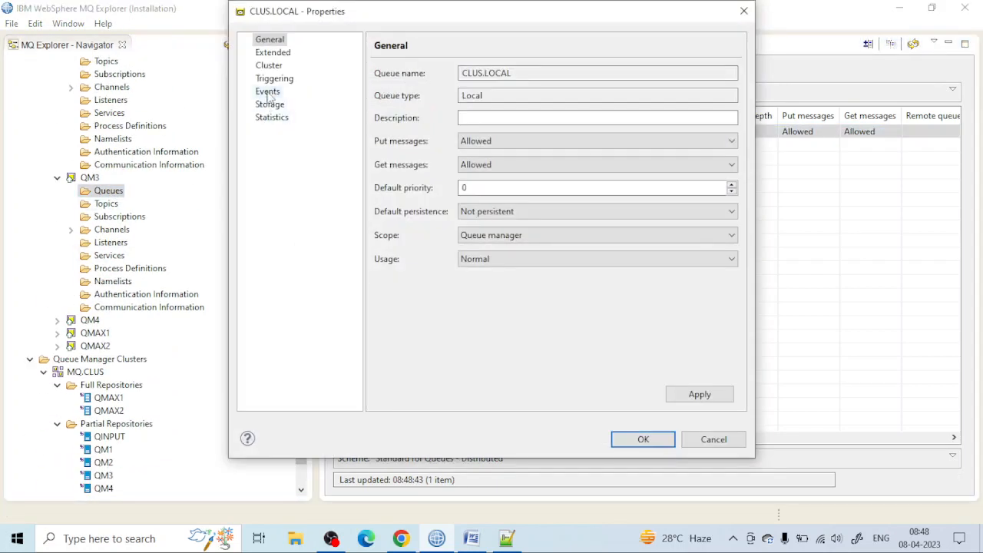
left_click(270, 66)
left_click(455, 112)
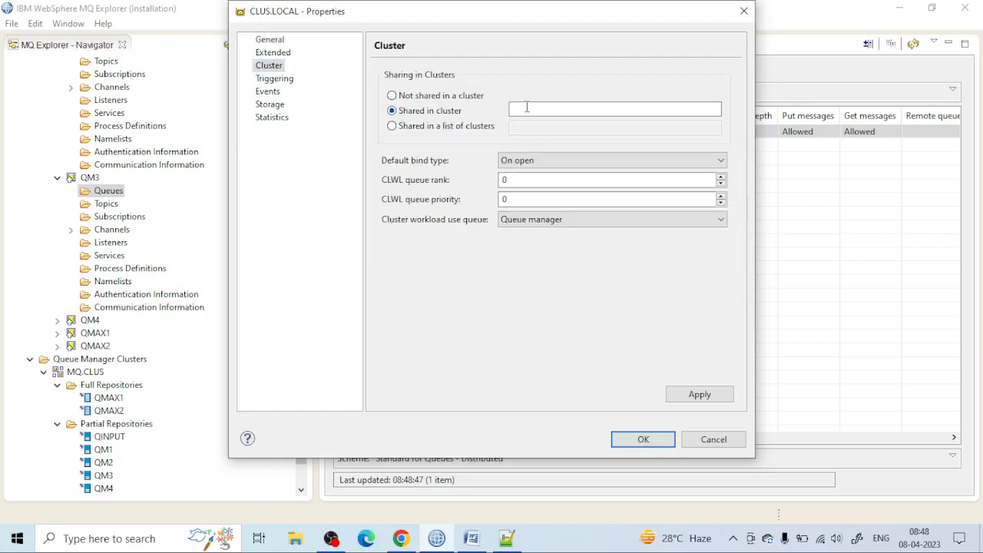
left_click(527, 105)
type("MQ.CLUS")
left_click(687, 393)
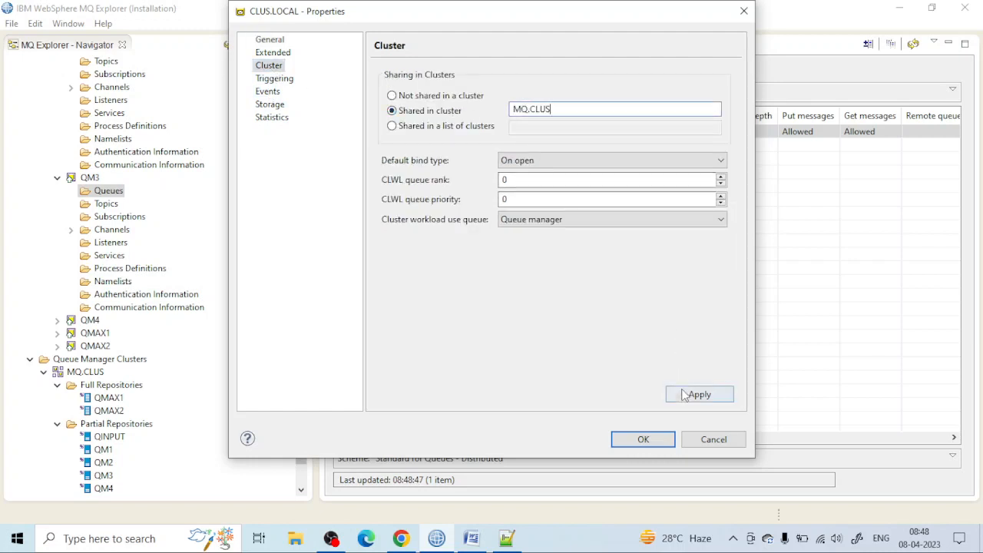
left_click(641, 439)
Step: Share the CLUS.LOCAL queue on QM4 in cluster MQ.CLUS and save its properties
scroll(100, 296, "down", 1)
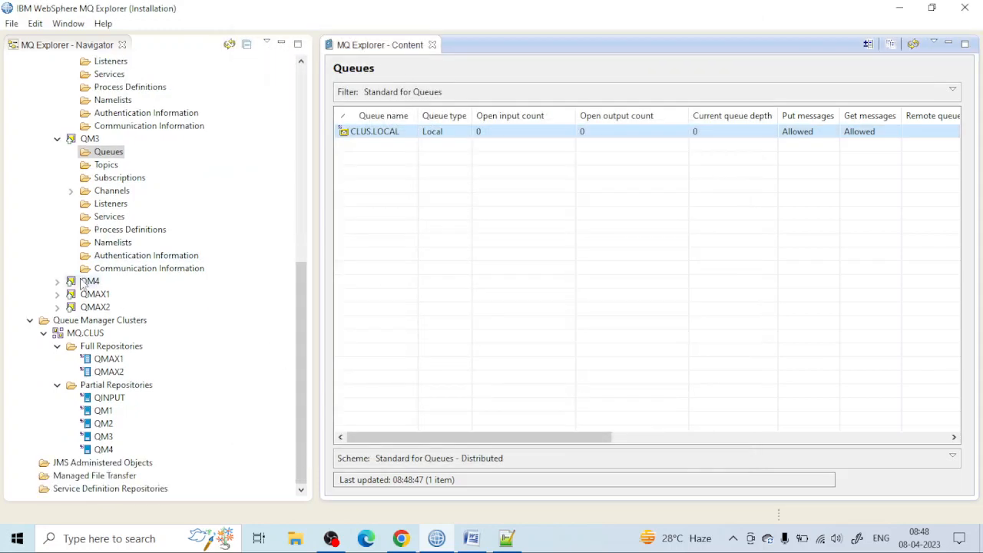
left_click(58, 281)
left_click(117, 298)
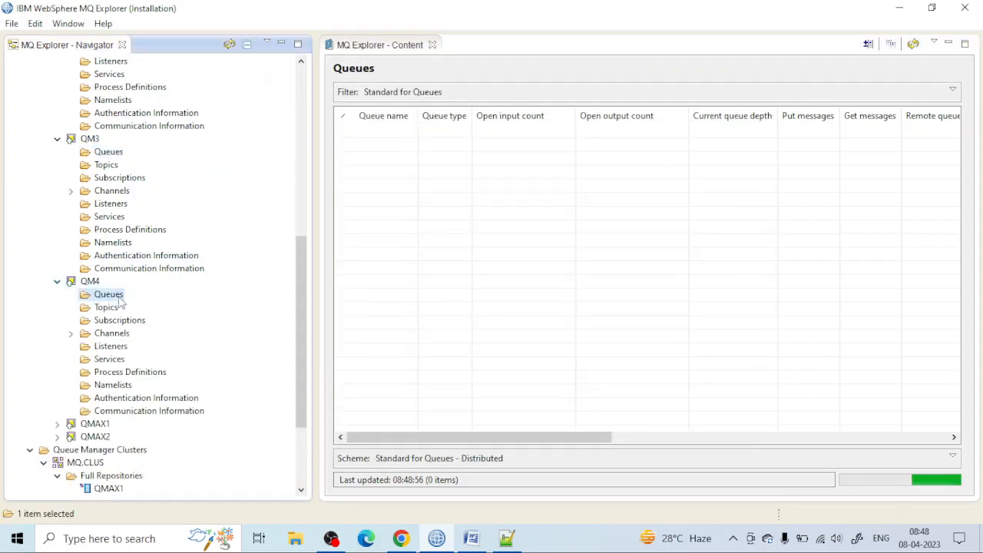
scroll(121, 302, "down", 1)
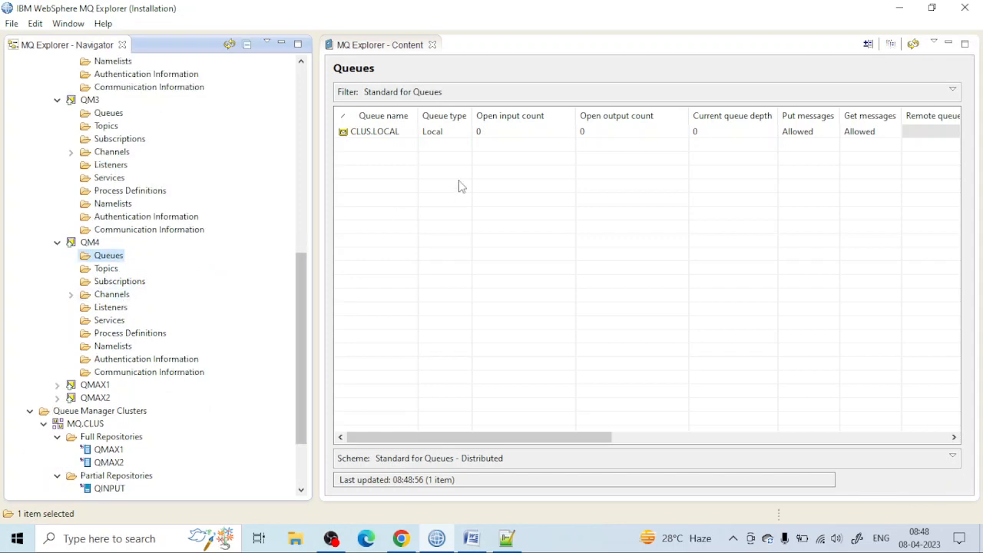
double_click(403, 135)
left_click(269, 104)
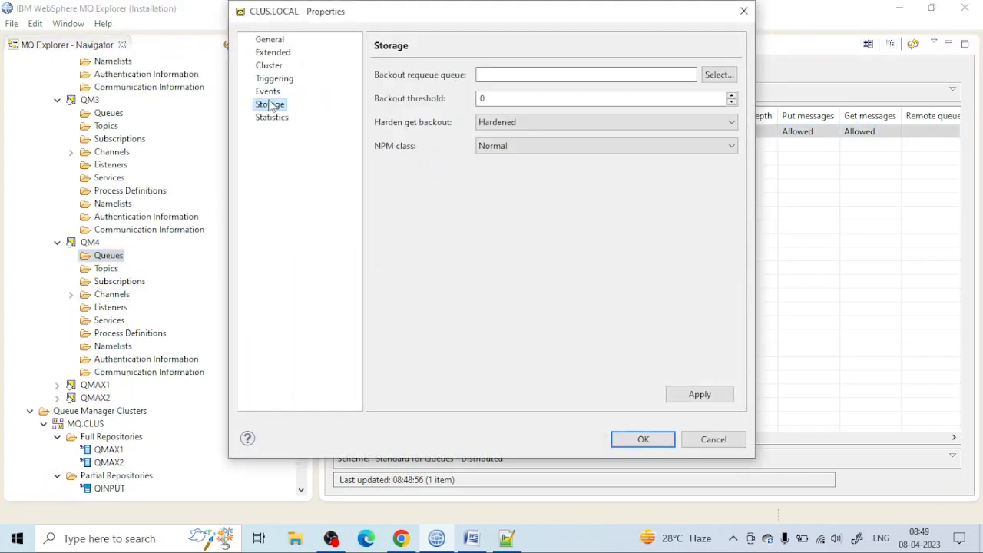
left_click(266, 66)
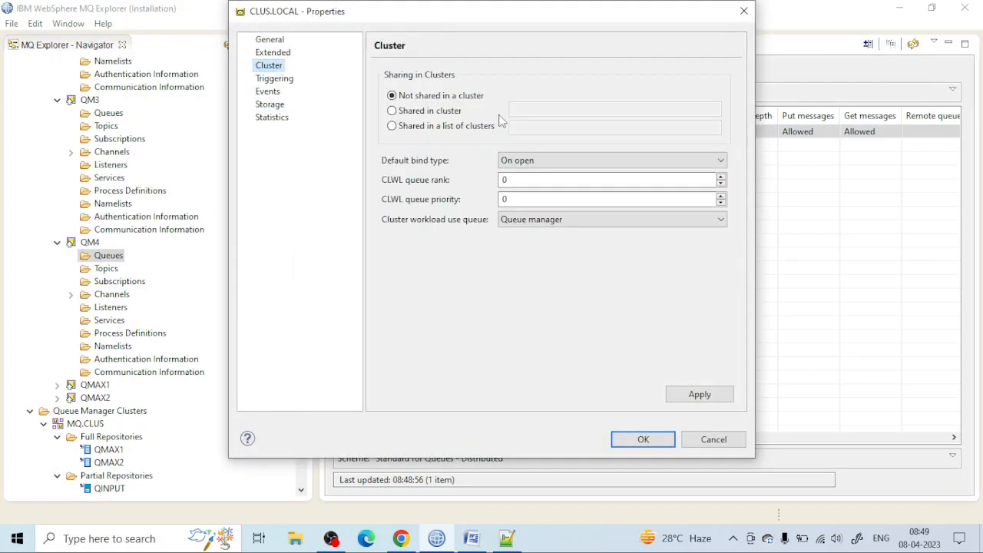
left_click(448, 112)
left_click(527, 106)
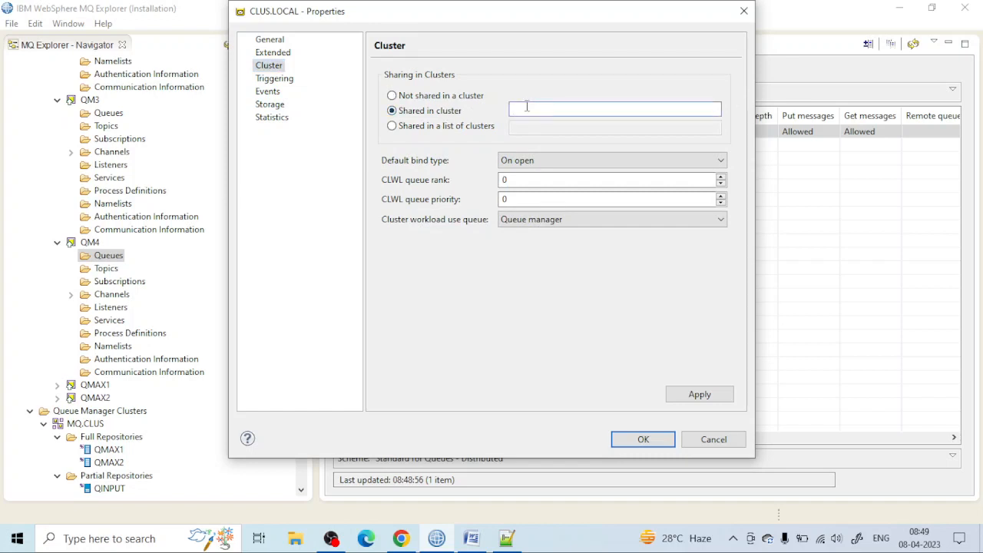
type("MQ.CLUS")
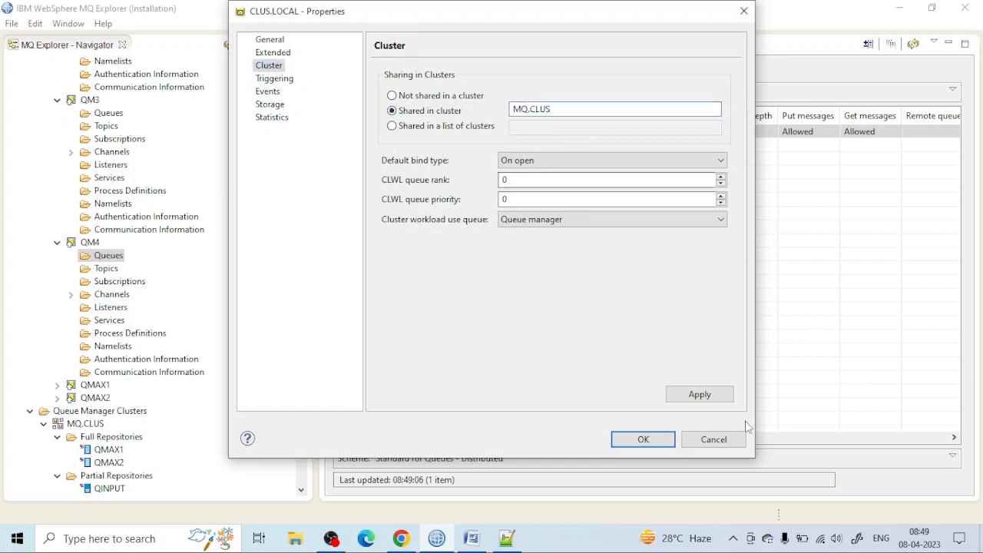
left_click(699, 395)
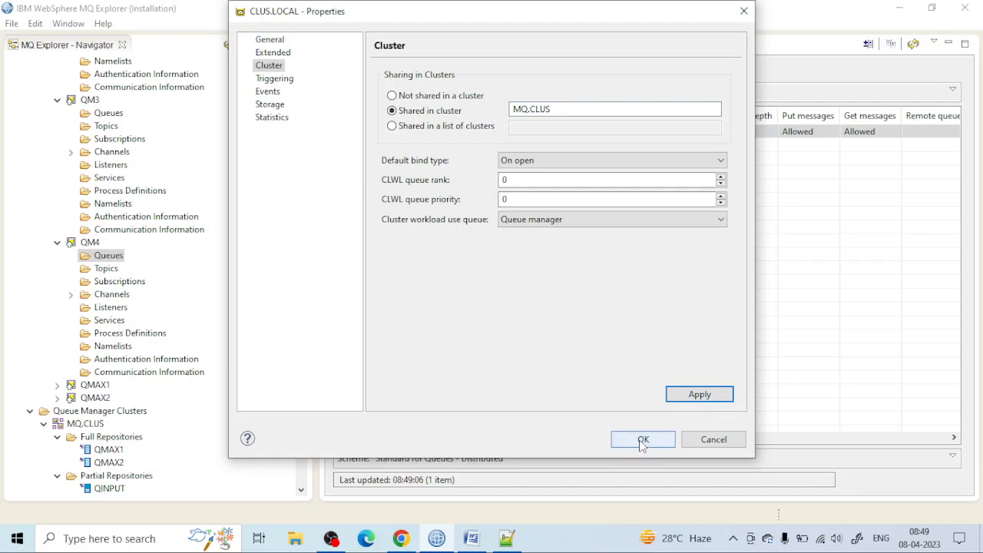
left_click(641, 440)
Step: Collapse queue managers QINPUT, QM1, QM2, QM3 and QM4 in the navigator tree
scroll(77, 291, "up", 4)
scroll(77, 290, "up", 7)
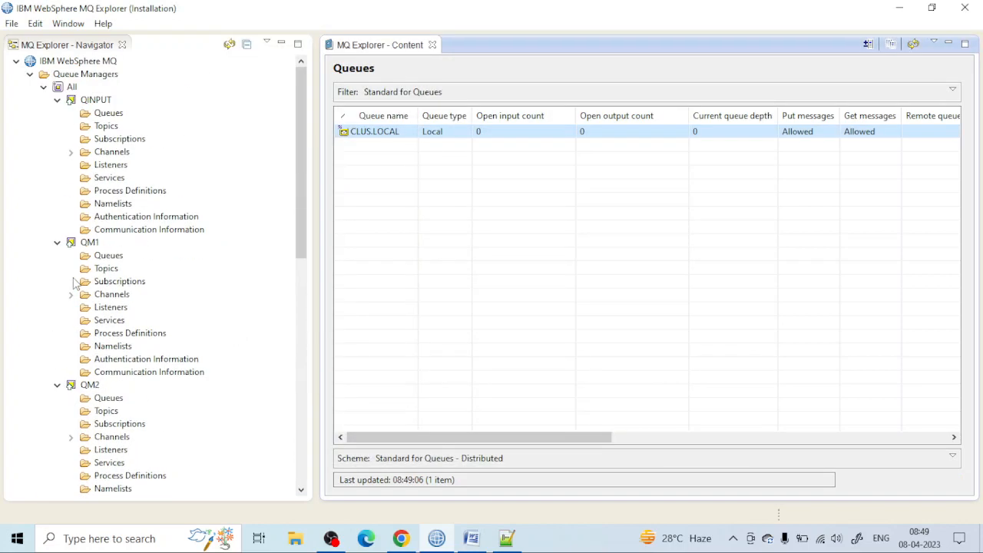
left_click(57, 243)
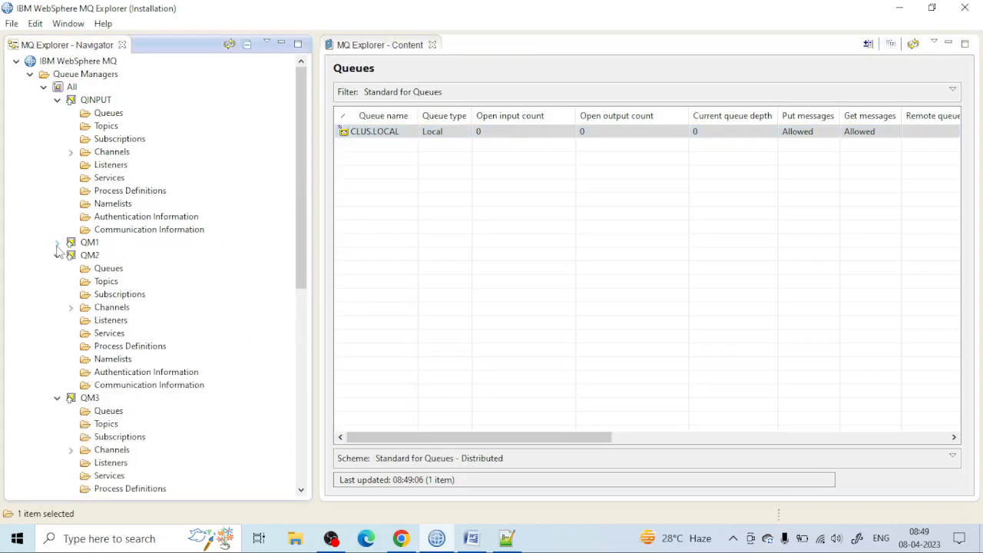
left_click(57, 255)
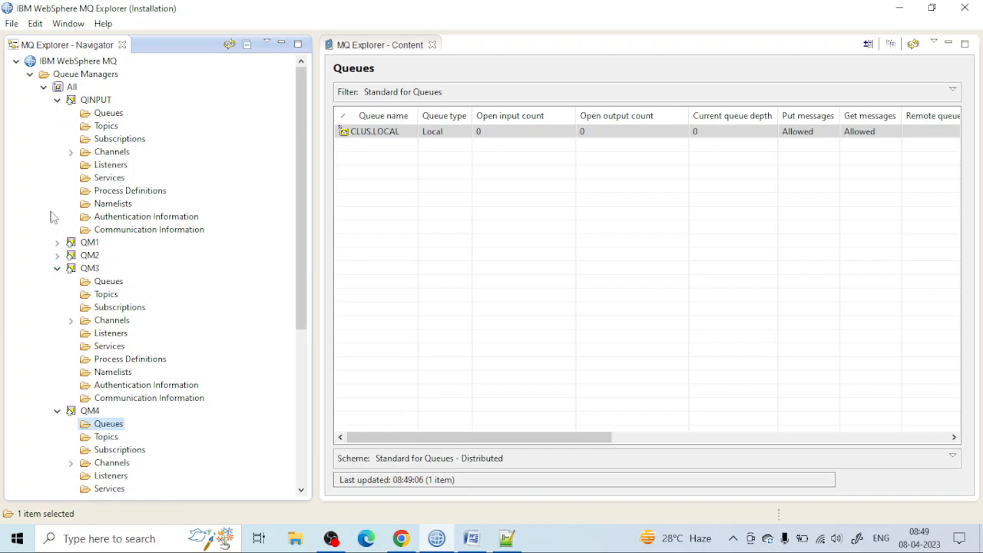
left_click(57, 100)
left_click(56, 139)
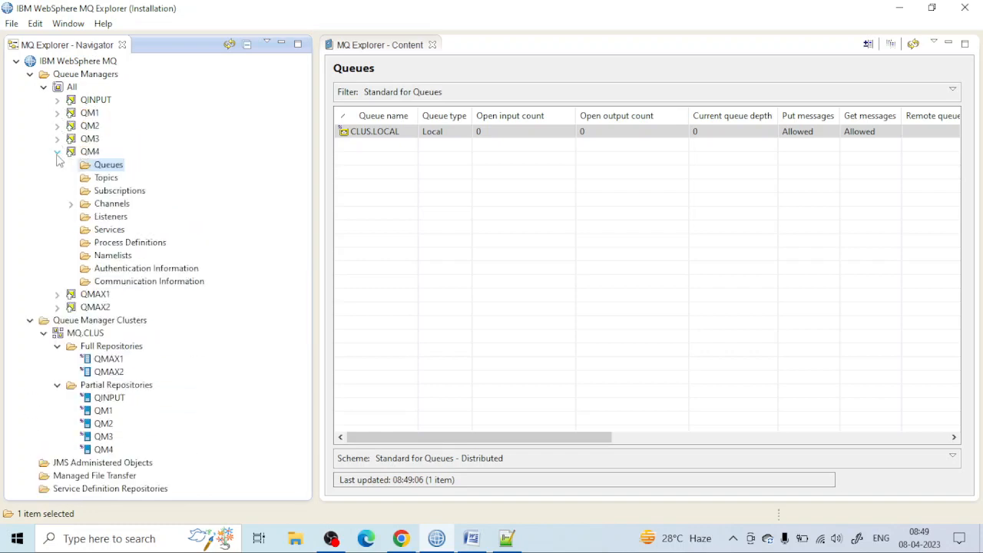
left_click(57, 152)
Step: Review the queues defined on QINPUT and on QM1, collapsing QM1 again when done
left_click(57, 100)
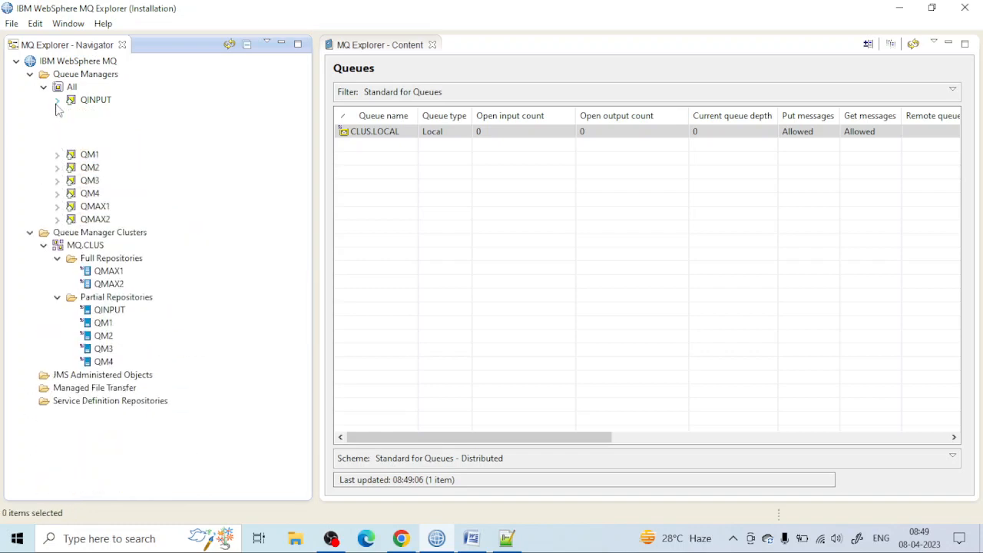
left_click(108, 113)
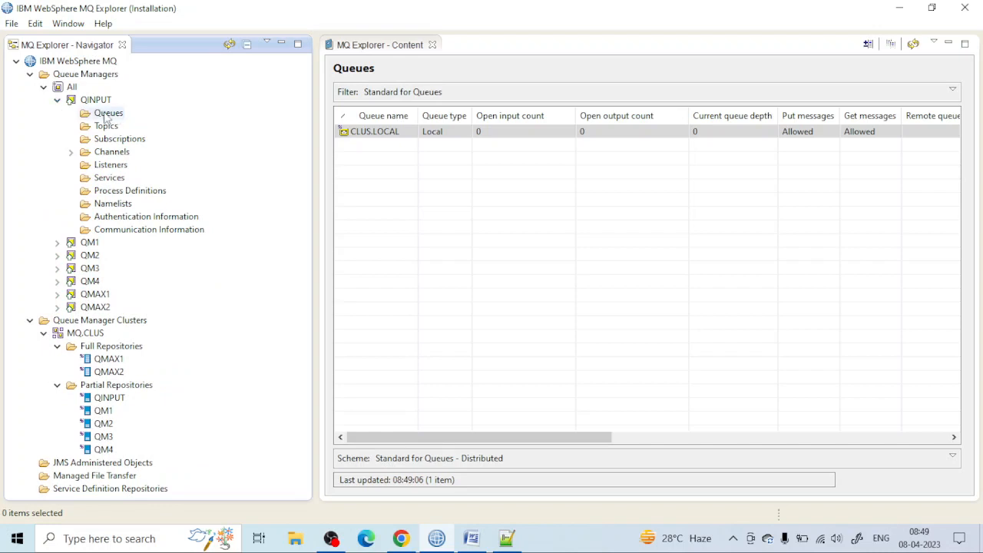
left_click(393, 134)
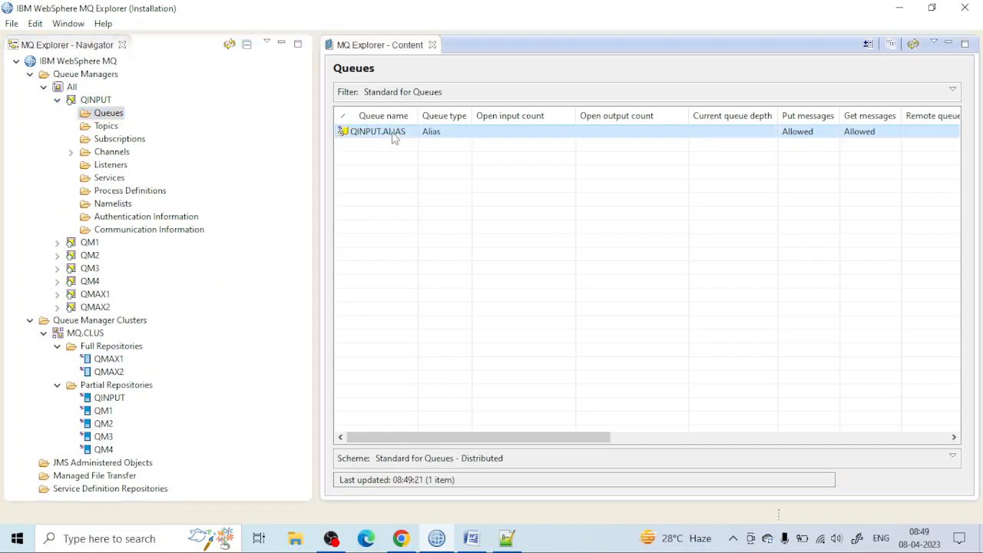
left_click(57, 242)
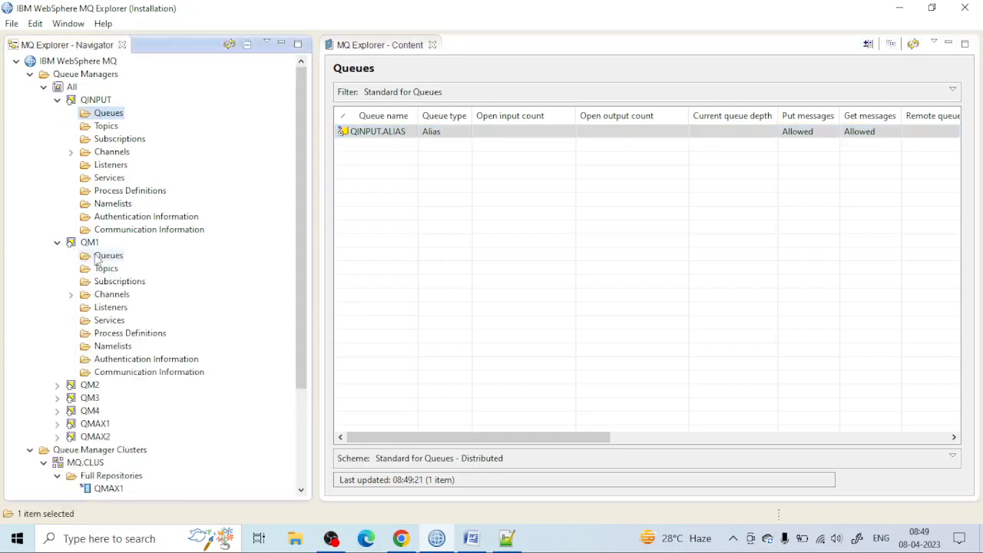
left_click(108, 255)
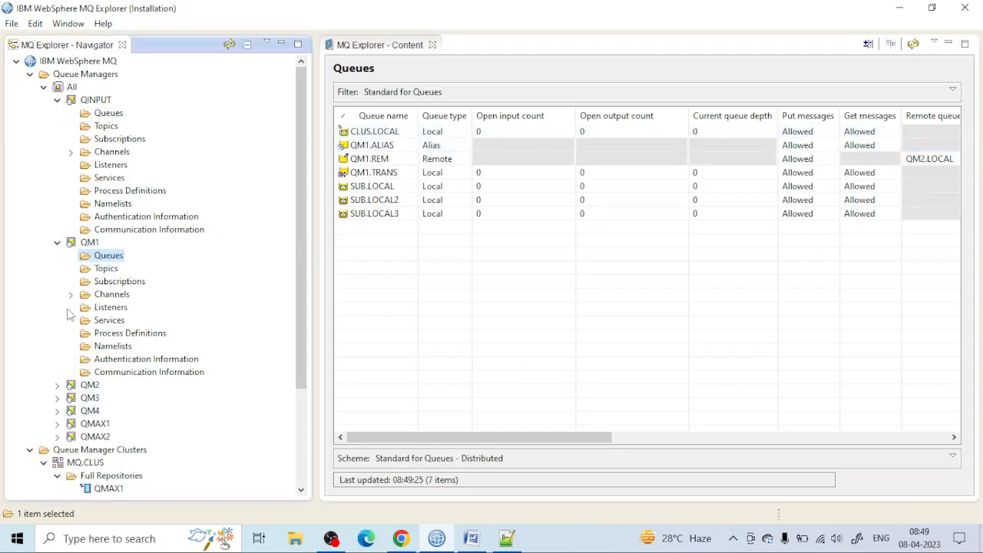
left_click(57, 242)
Step: Put a test message starting with "GOOD MOR" on alias queue QINPUT.ALIAS of QINPUT
left_click(109, 113)
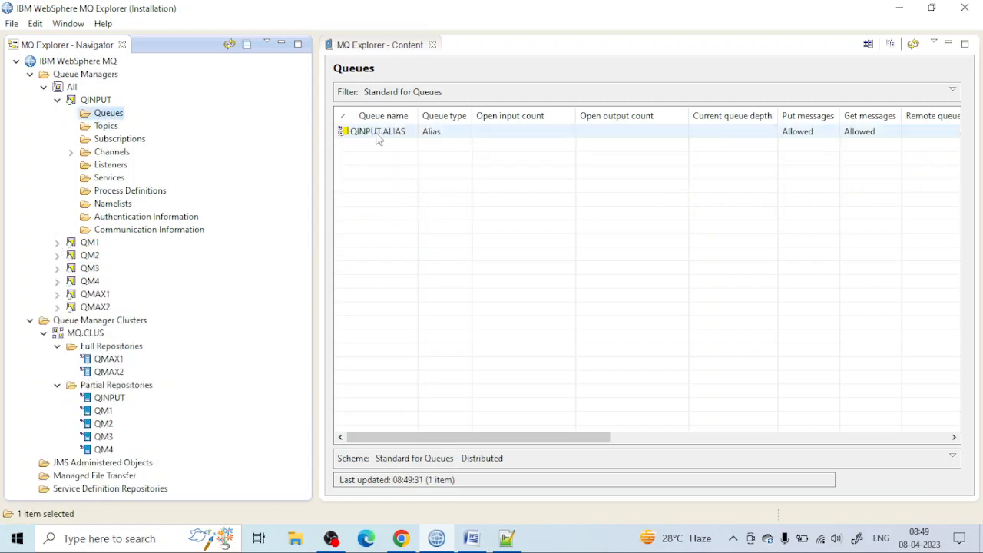
right_click(380, 134)
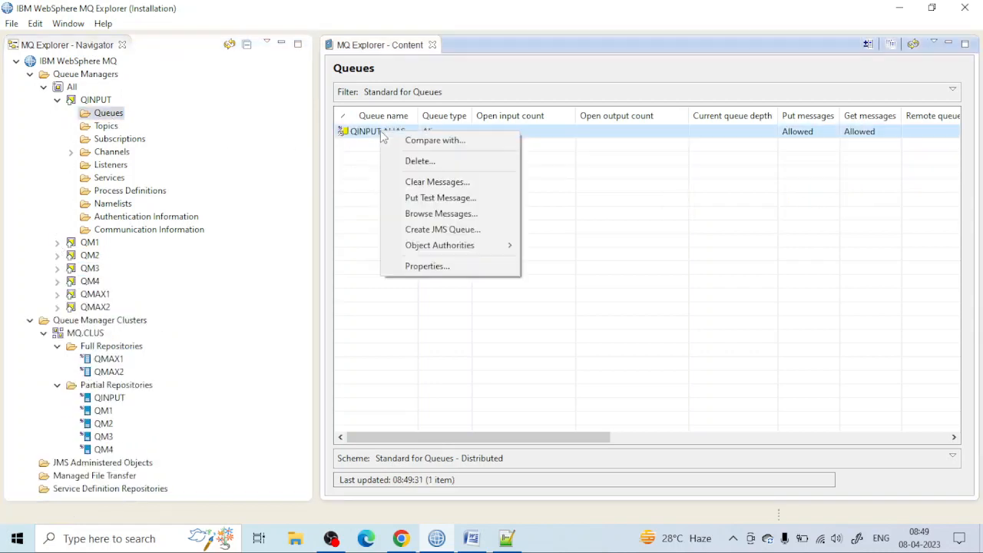
left_click(432, 199)
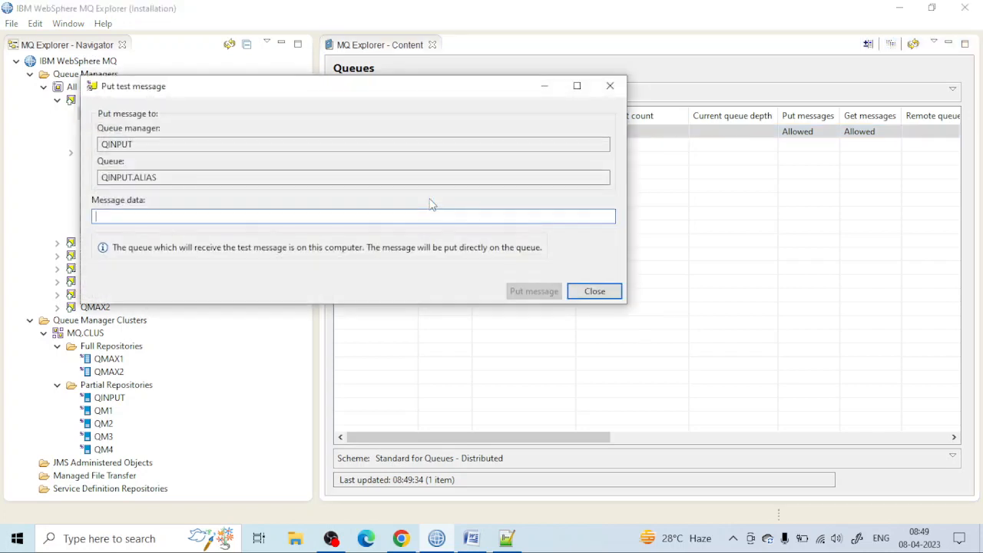
type("GOOD MORNING")
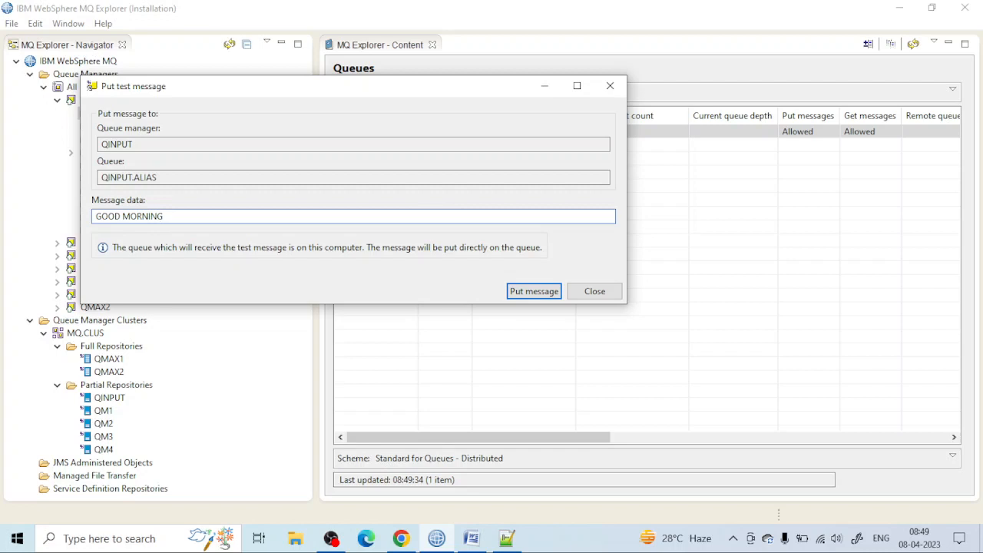
key("Tab")
key("Return")
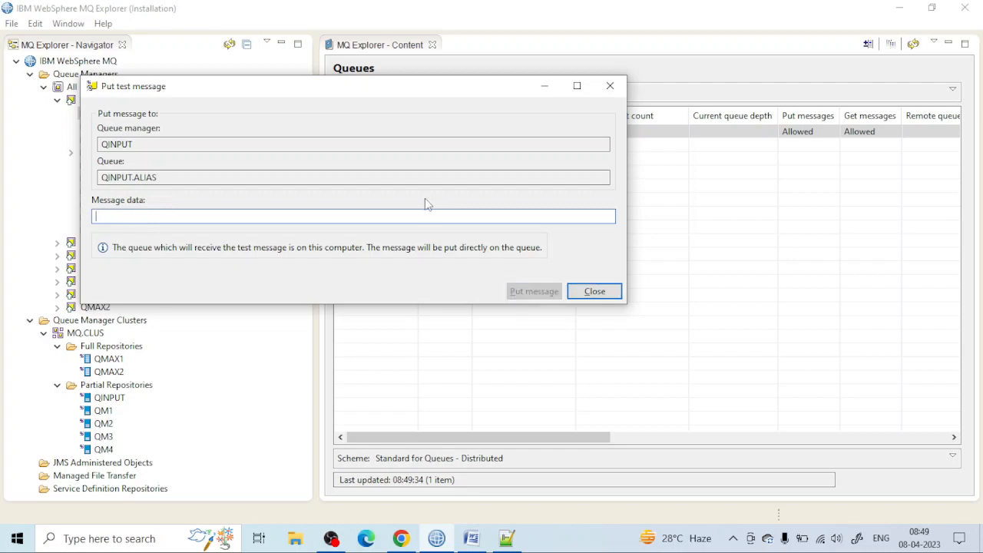
Step: Put two more test messages on QINPUT.ALIAS with the data "HOW ARE YOU ALL" and "ARE YOU GOOD"
type("HO")
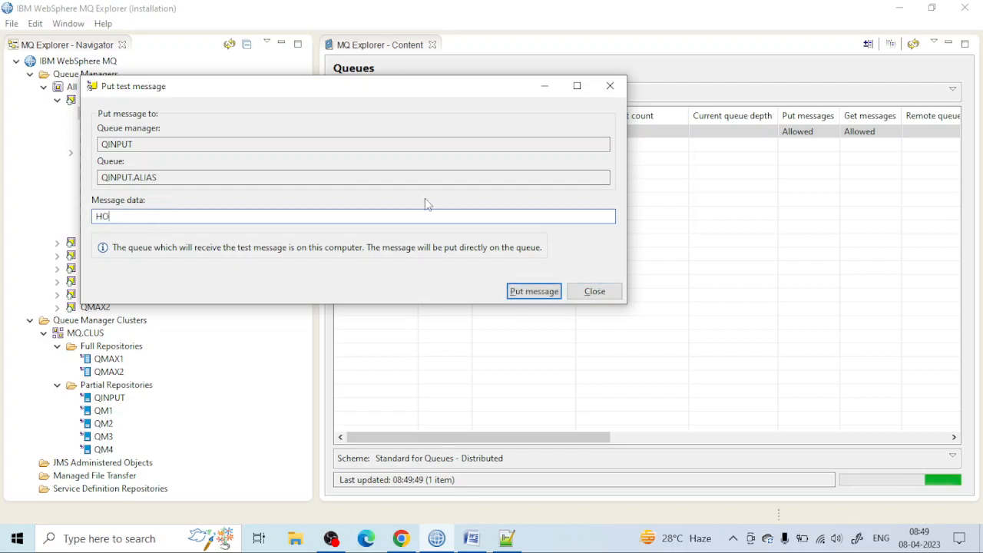
type("W ARE YOU ALL")
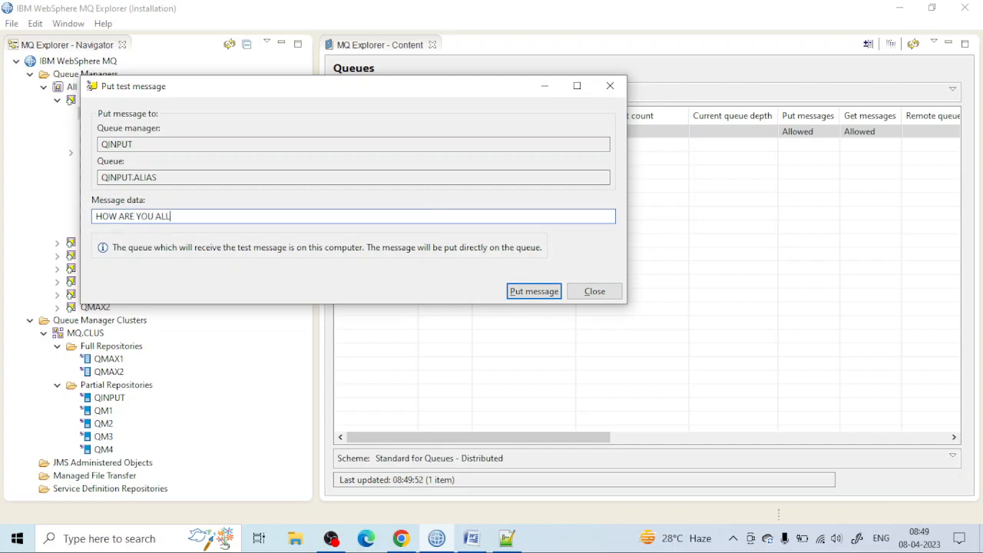
key("Return")
type("ARE")
type("YOU GOOD")
key("Return")
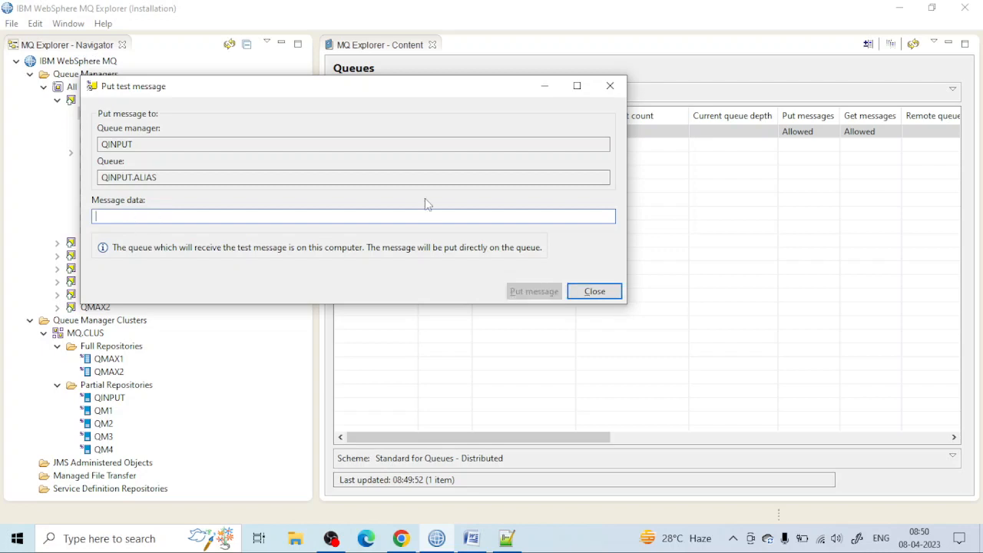
Step: Put a test message reading "HOPE YOU ARE FINE" on QINPUT.ALIAS and finish putting messages
type("HOPE YOU ARE FINE")
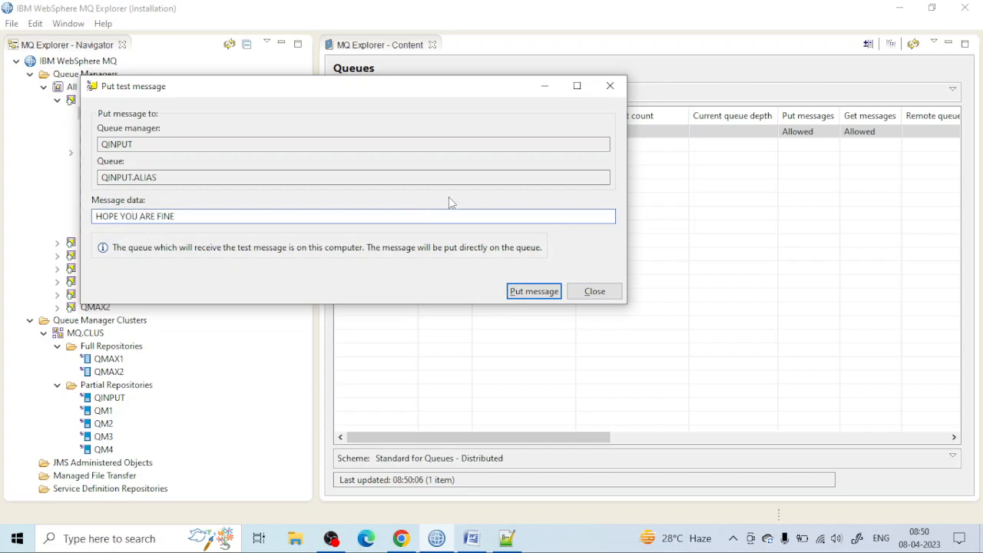
left_click(528, 291)
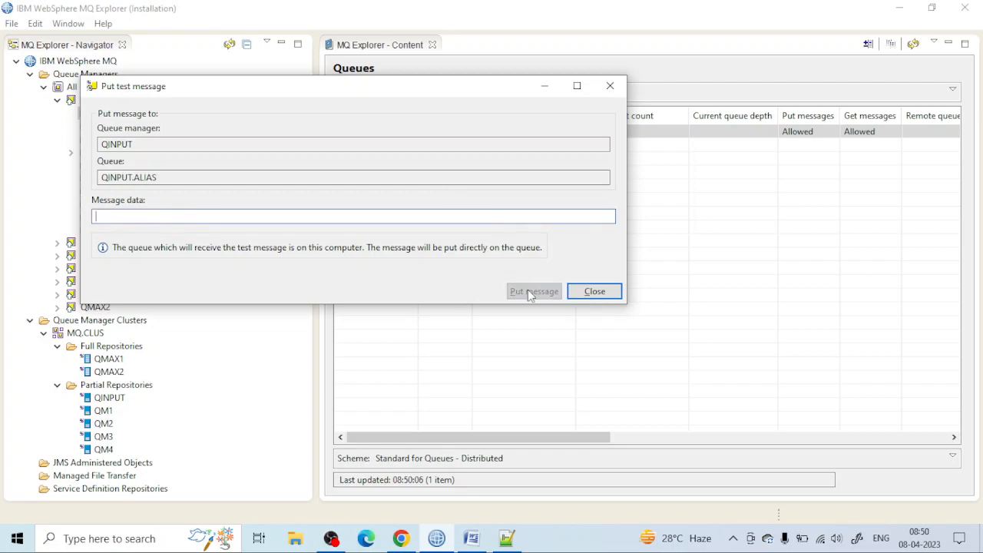
left_click(609, 85)
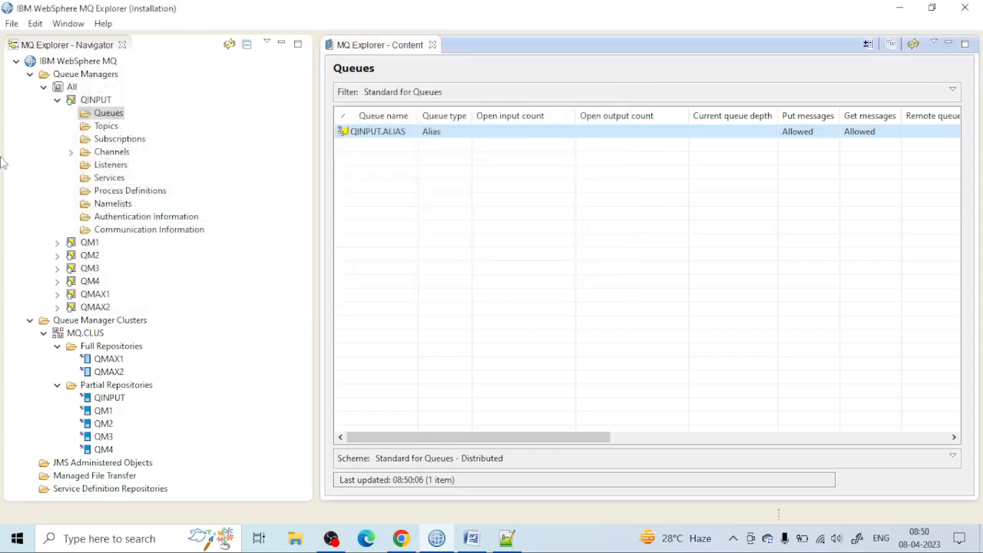
Step: Refresh the queue list, then browse the messages on QM1's CLUS.LOCAL queue and check the message data
left_click(913, 45)
left_click(57, 243)
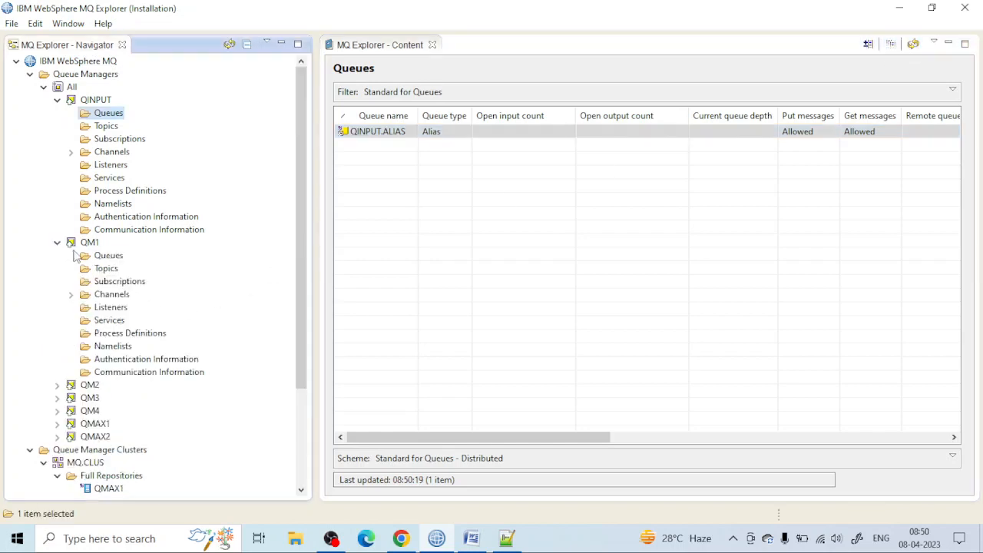
left_click(100, 255)
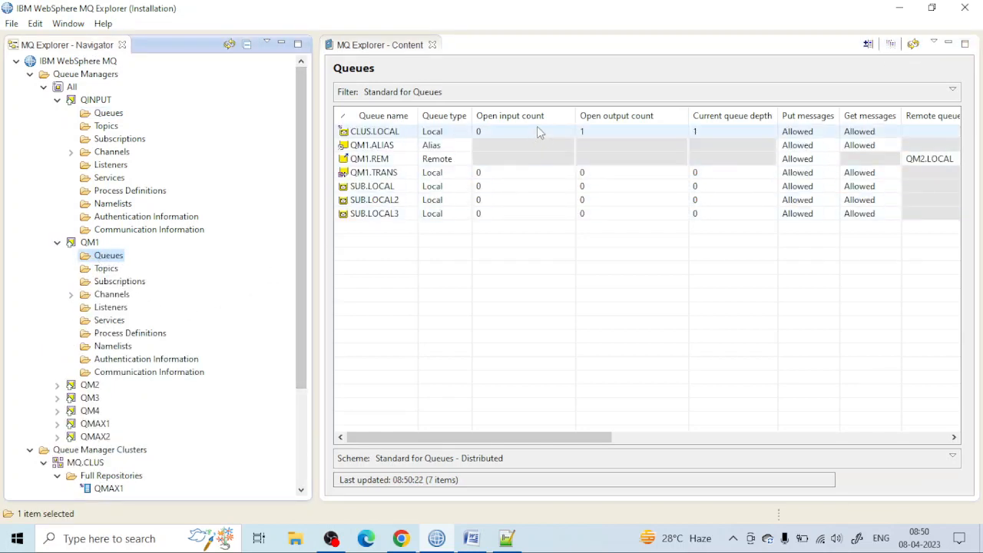
right_click(549, 130)
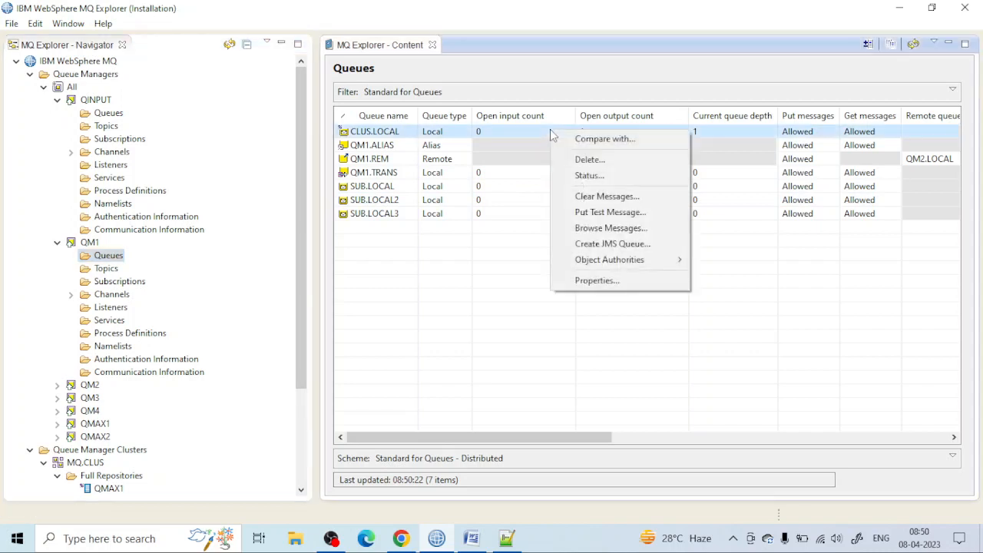
left_click(587, 229)
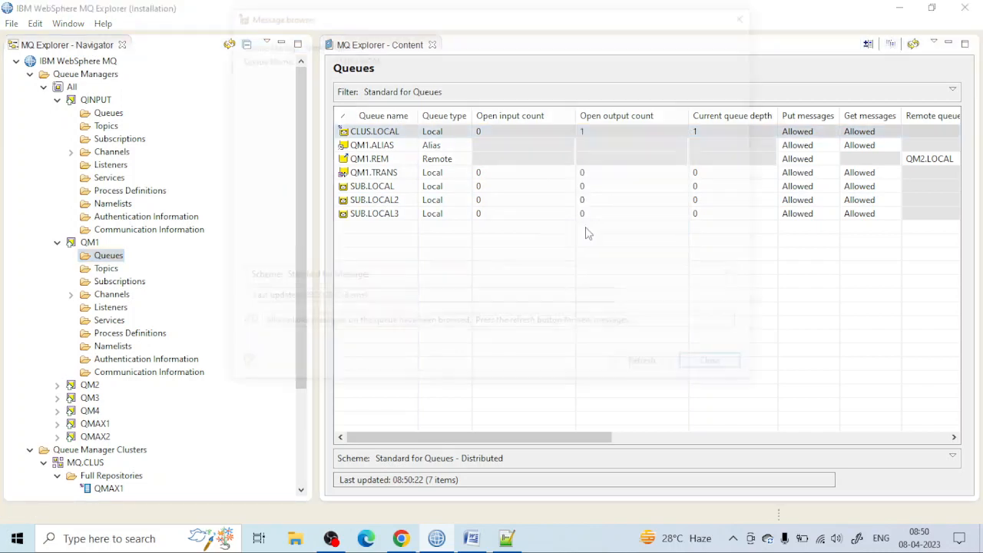
left_click_drag(290, 259, 327, 263)
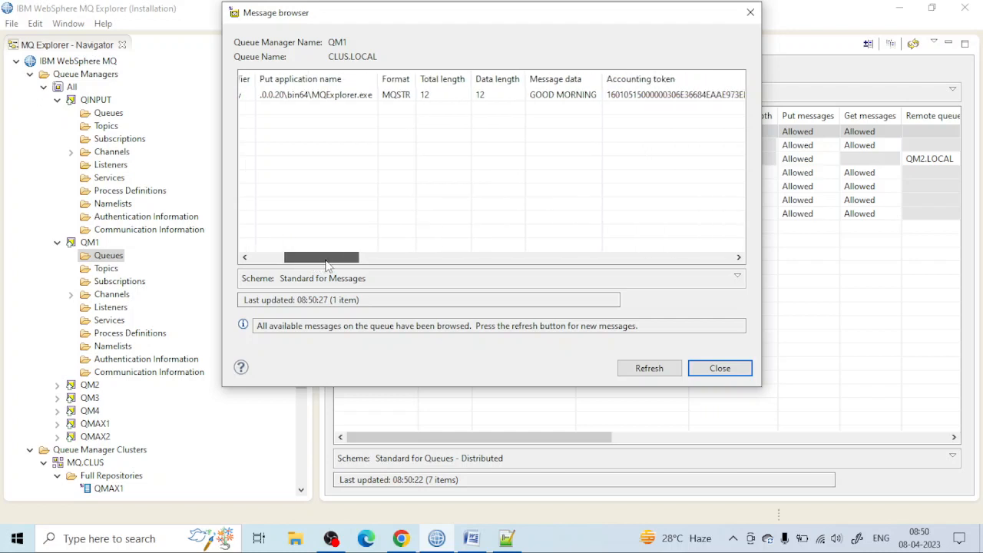
left_click(750, 13)
Step: Browse the messages on the CLUS.LOCAL queue of QM2 and check the message data
scroll(50, 361, "down", 3)
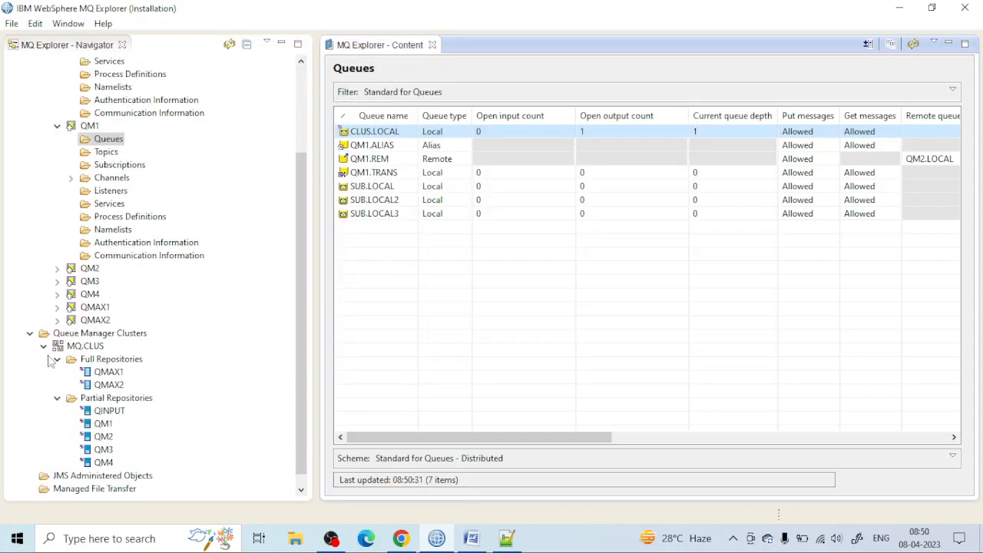
left_click(58, 268)
left_click(96, 281)
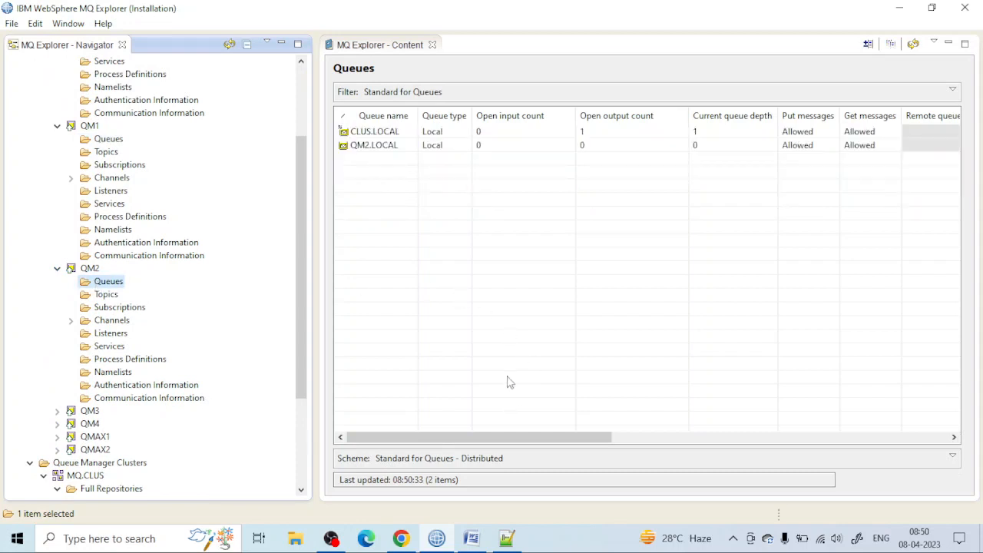
left_click(518, 121)
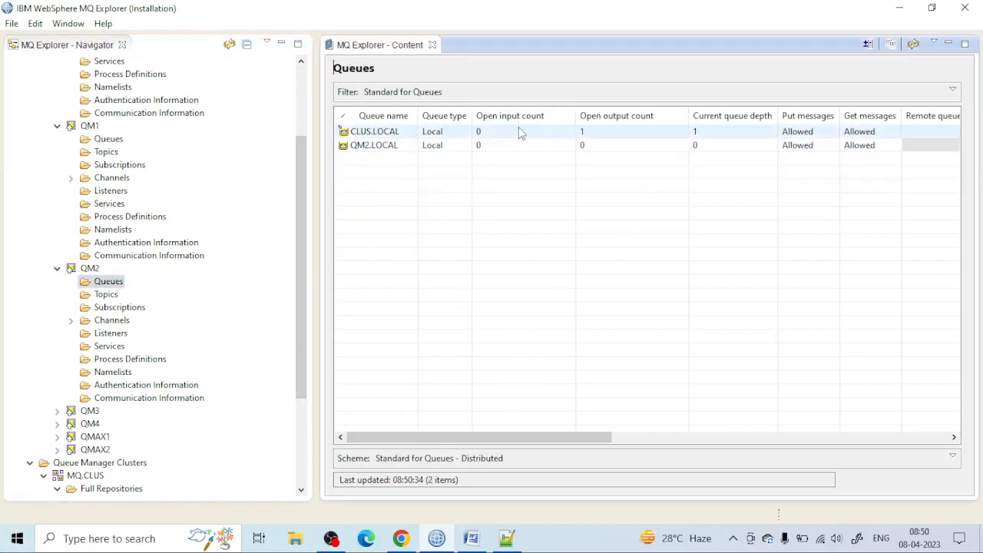
left_click(518, 132)
right_click(520, 131)
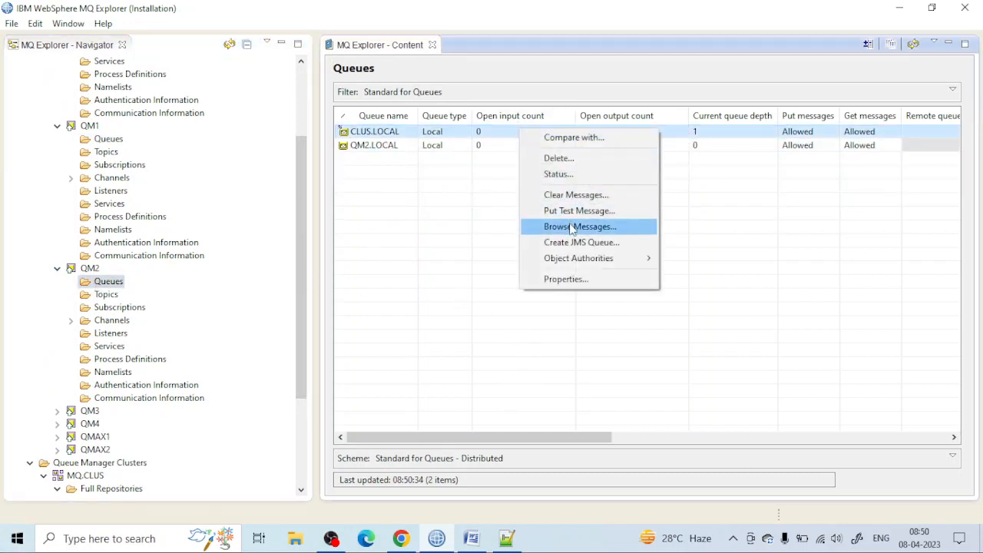
left_click(572, 226)
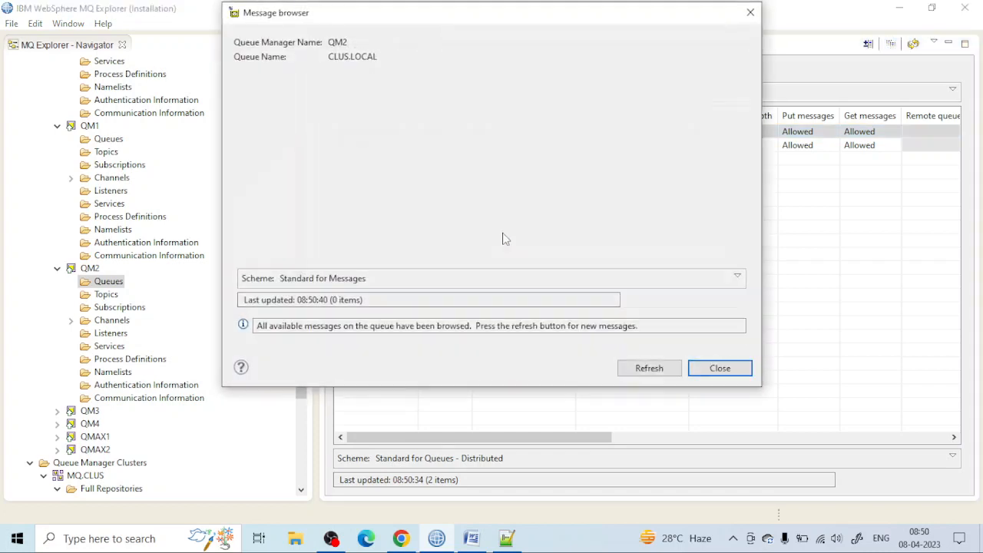
left_click_drag(302, 258, 343, 259)
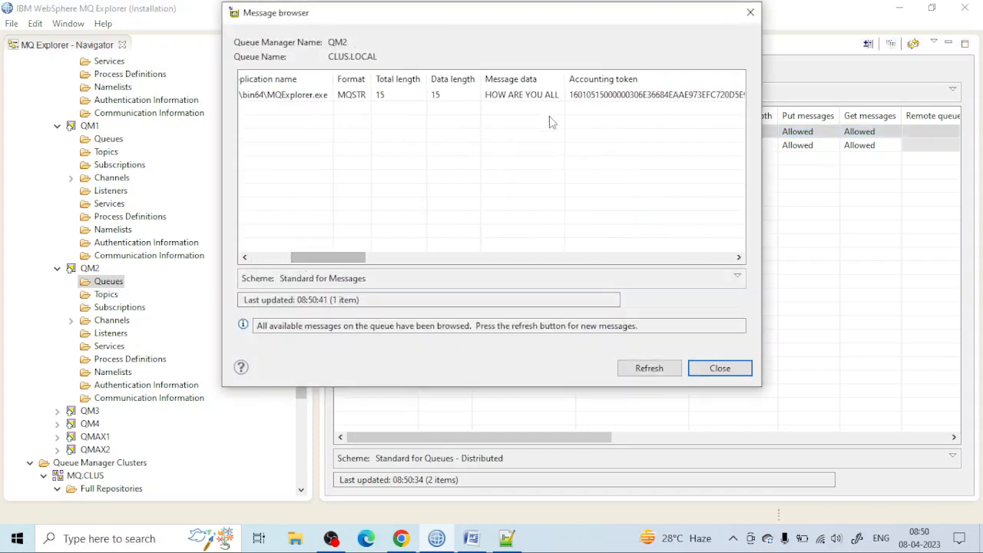
left_click(571, 95)
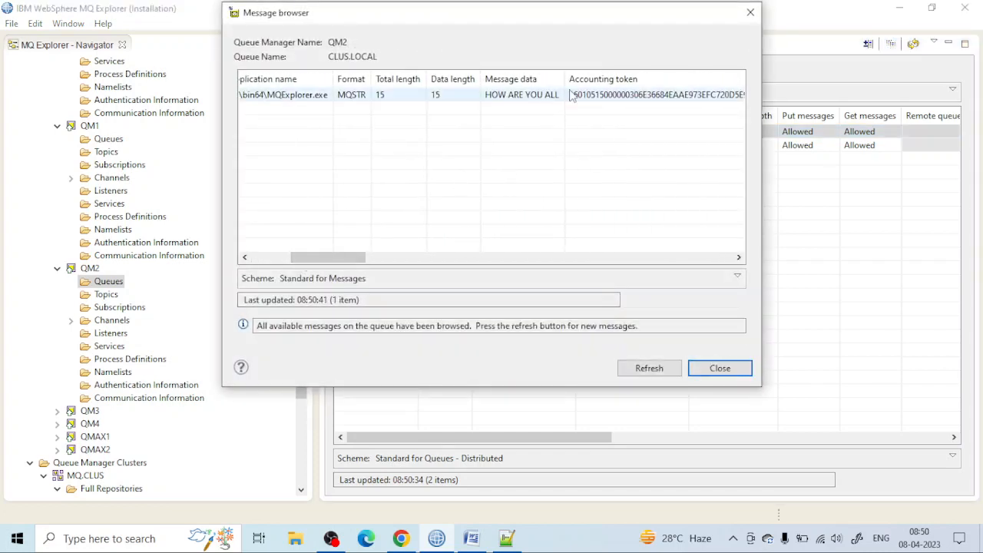
left_click(750, 12)
Step: Browse the messages on the CLUS.LOCAL queue of QM3 and check the message data
scroll(61, 274, "down", 4)
left_click(58, 268)
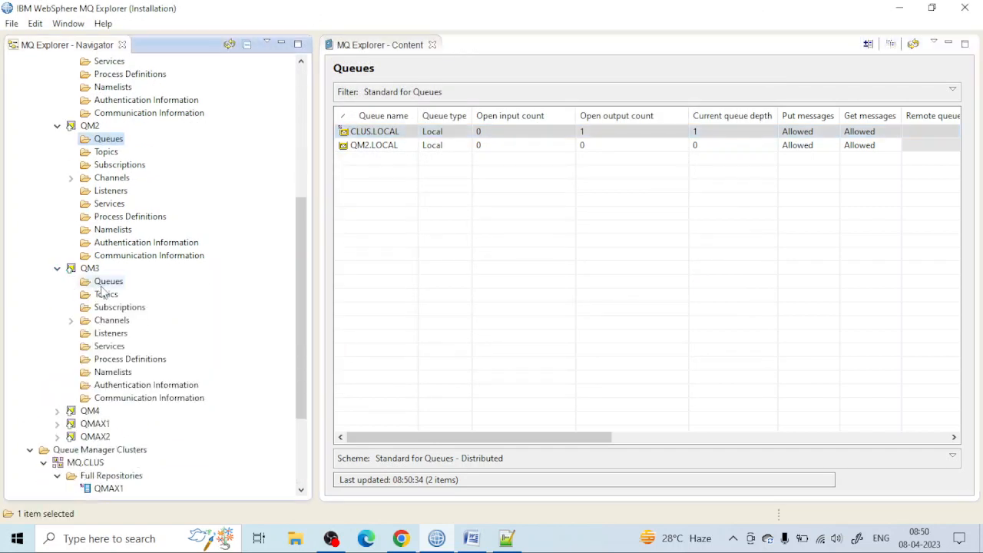
left_click(106, 281)
right_click(390, 136)
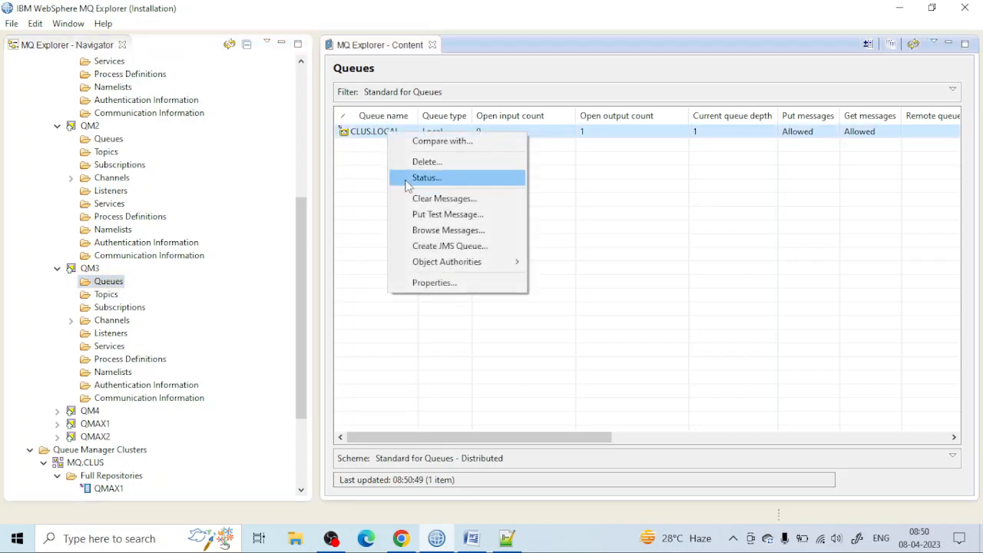
left_click(427, 234)
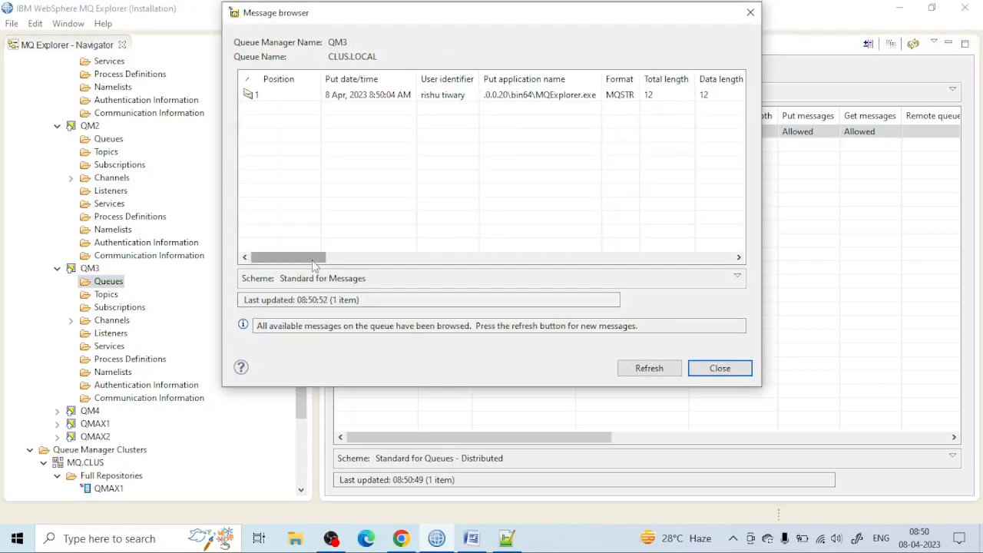
left_click_drag(286, 257, 333, 258)
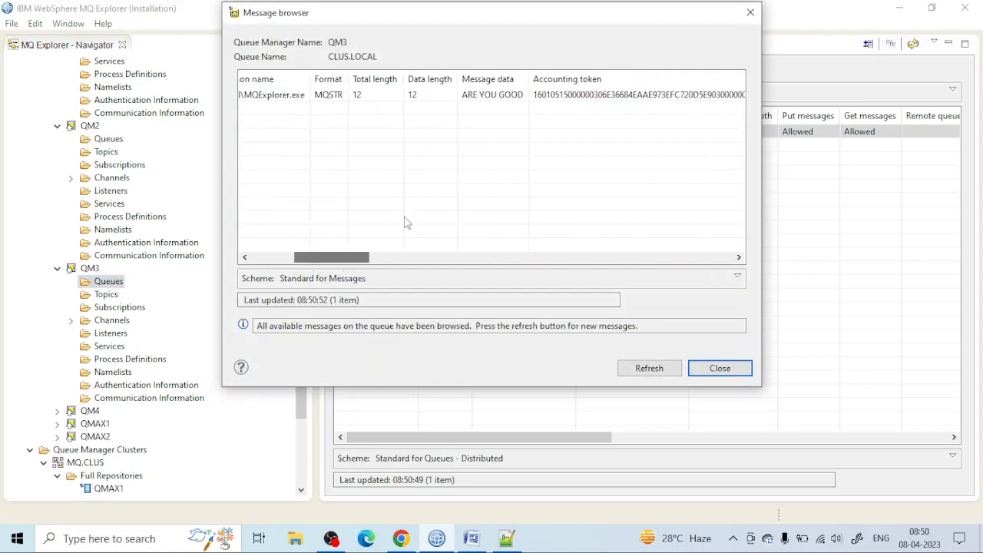
left_click(750, 12)
Step: Browse the messages on the CLUS.LOCAL queue of QM4 and check the message data
scroll(164, 257, "down", 3)
left_click(58, 282)
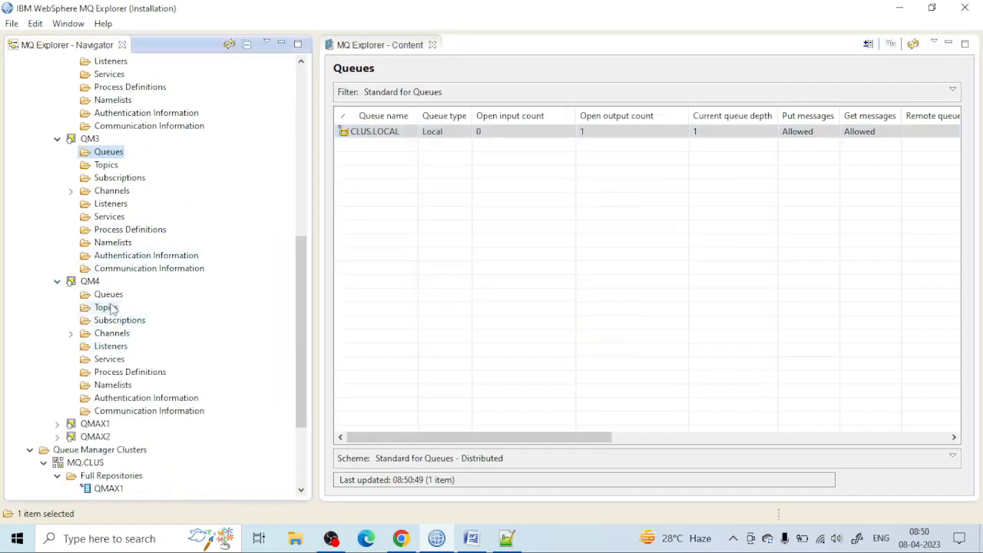
left_click(108, 308)
left_click(109, 296)
right_click(110, 301)
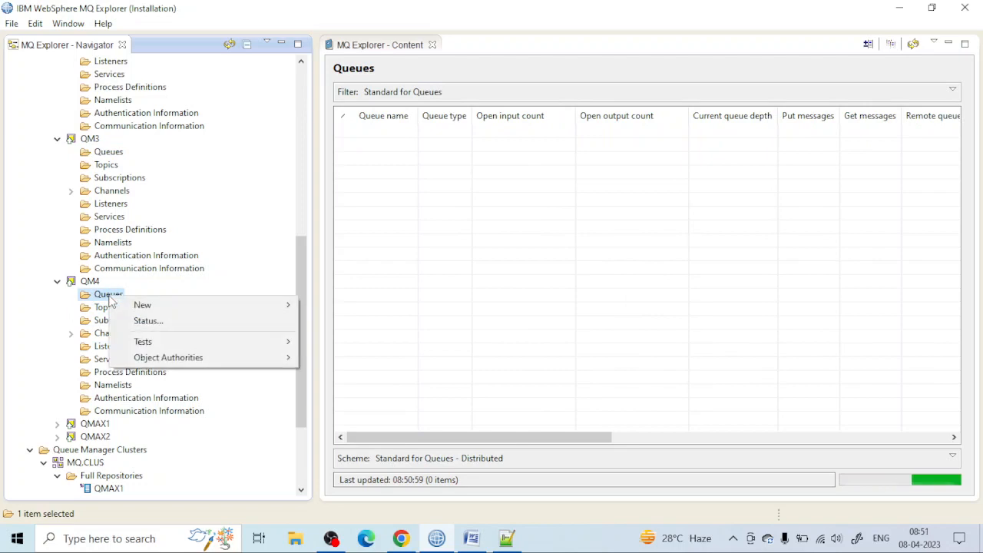
left_click(395, 133)
right_click(395, 133)
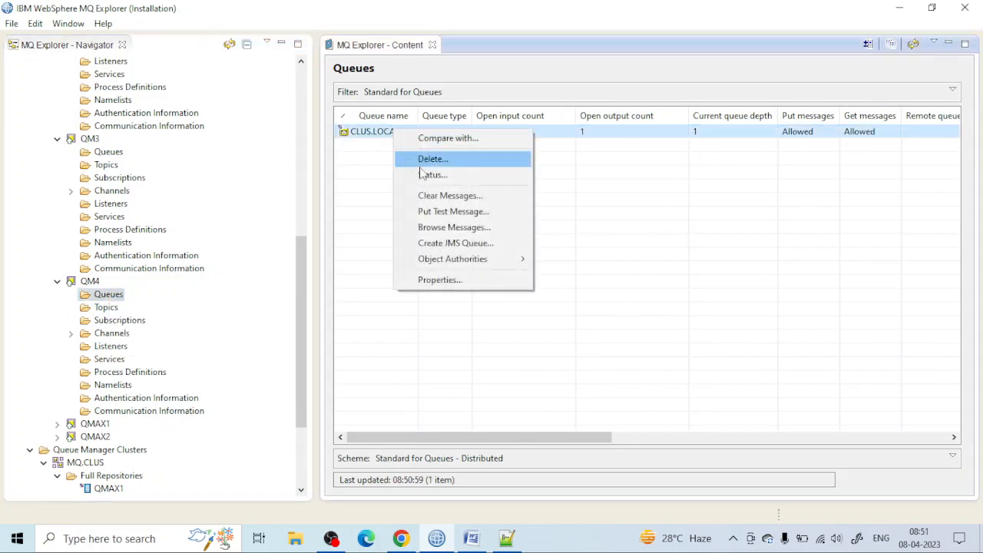
left_click(435, 227)
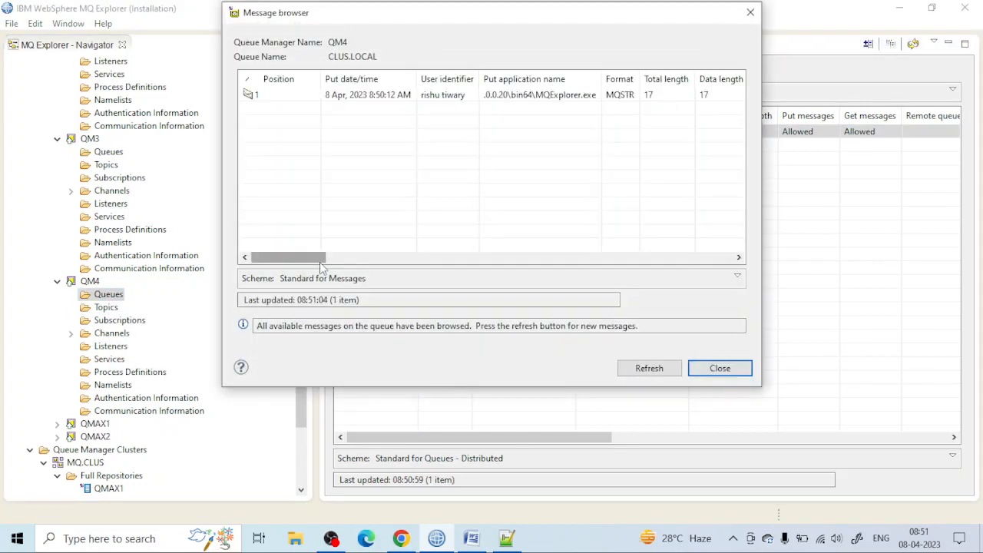
scroll(417, 226, "right", 3)
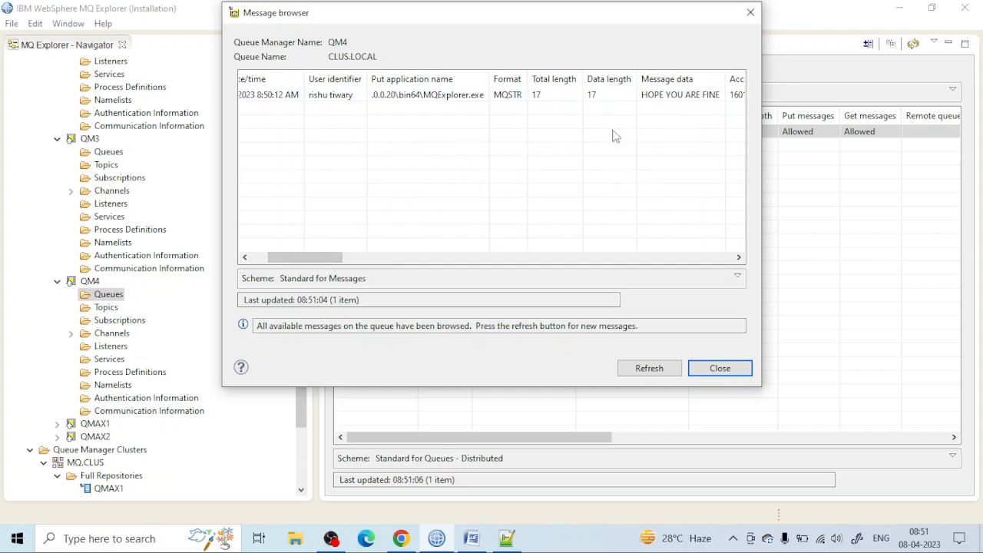
left_click_drag(328, 259, 364, 258)
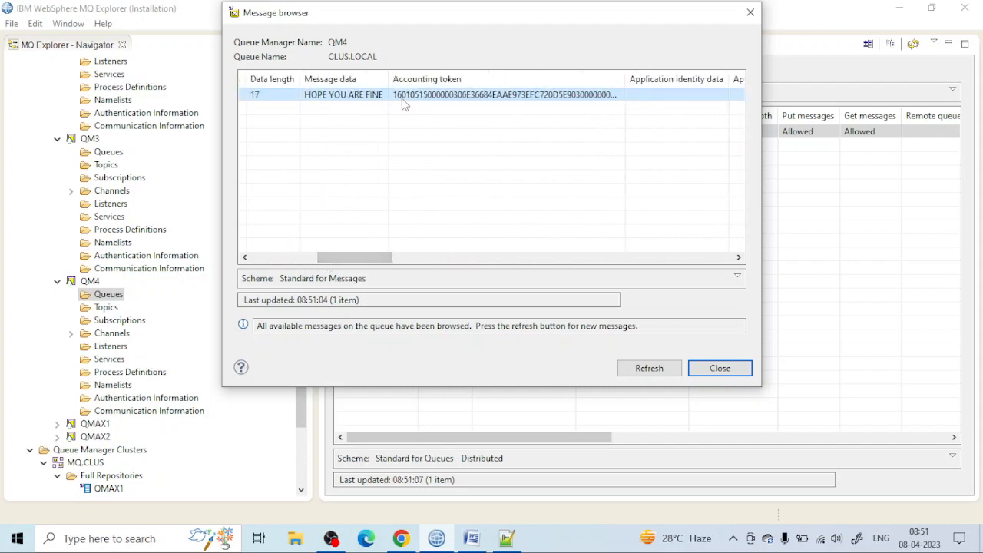
left_click(751, 12)
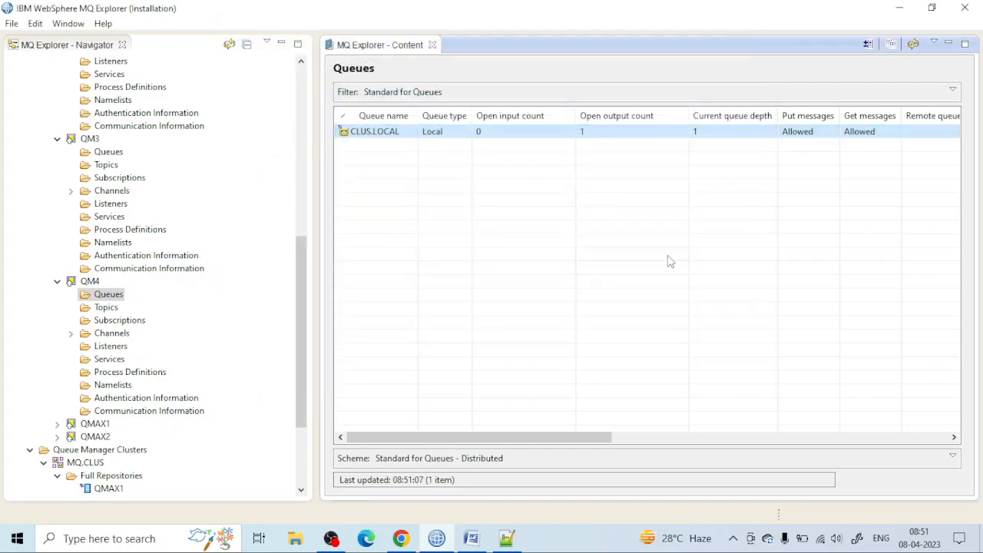
Step: Switch to the MQ.CLUS diagram in diagrams.net and examine the message flow from QINPUT to QM1 through QM4
left_click(470, 538)
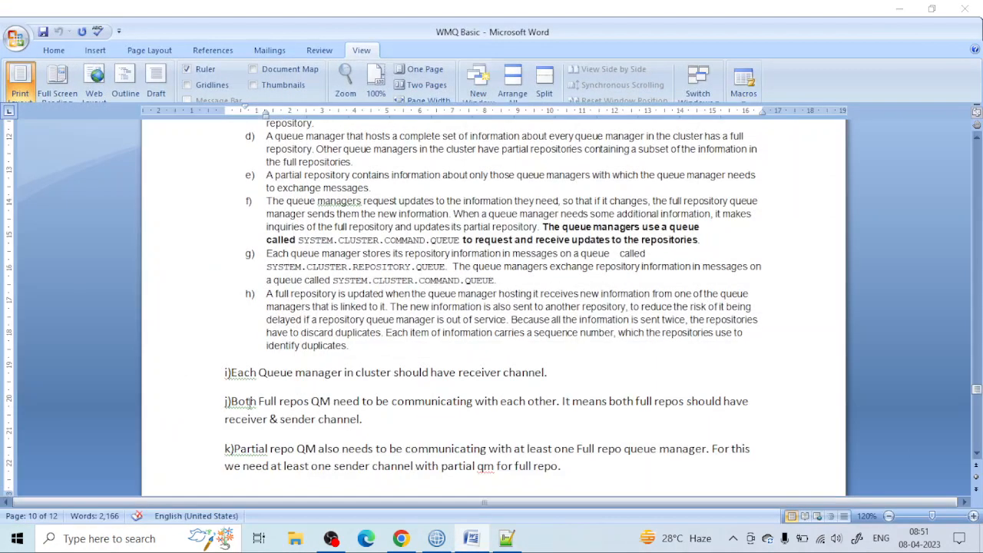
left_click(436, 539)
left_click(401, 538)
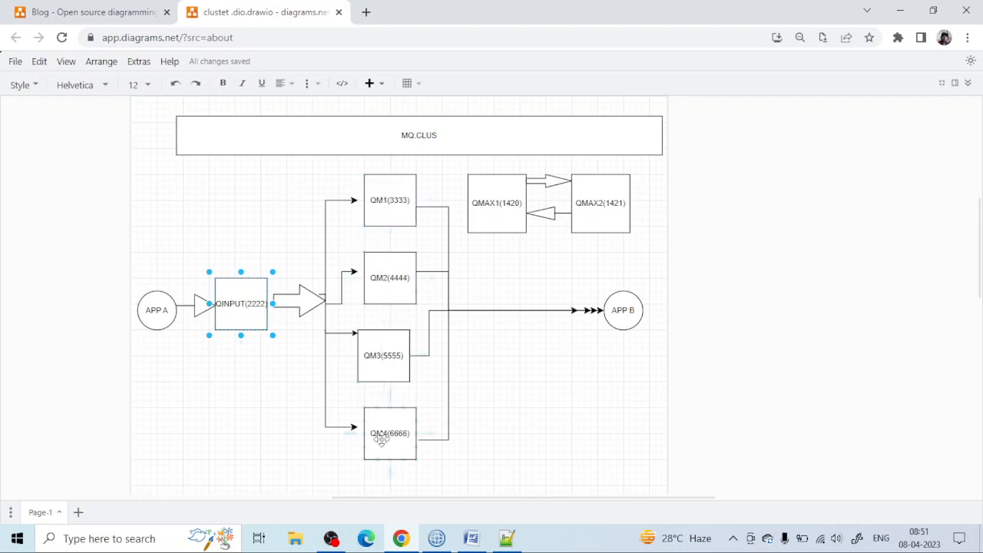
left_click(495, 350)
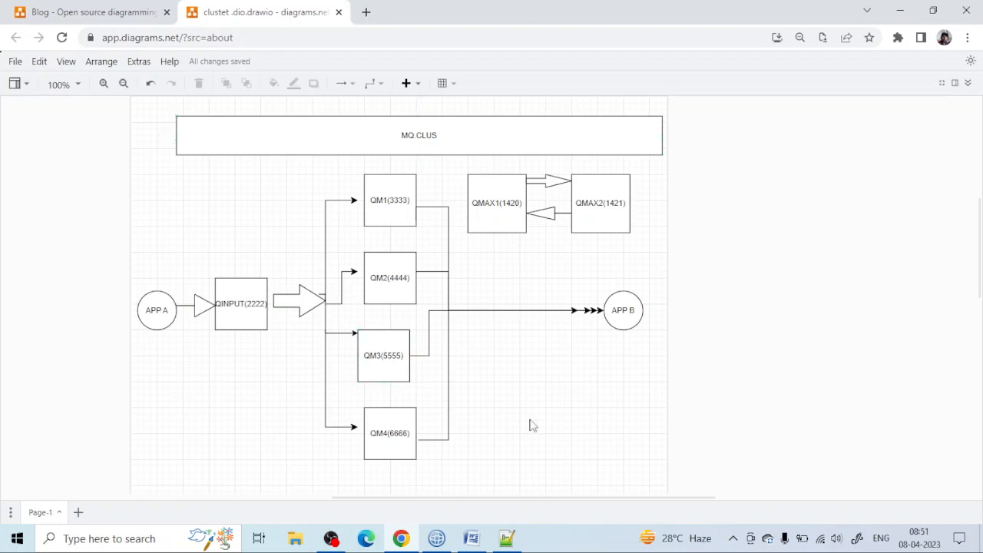
Step: Switch to IBM WebSphere MQ Explorer and put six test messages with data 1 on the QINPUT.ALIAS queue of QINPUT
left_click(436, 538)
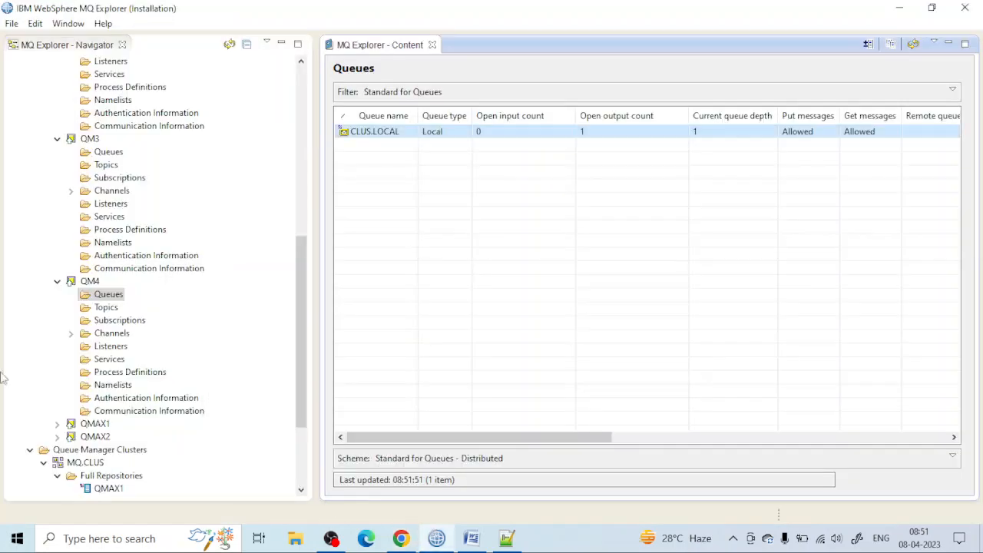
scroll(45, 216, "up", 5)
left_click(108, 114)
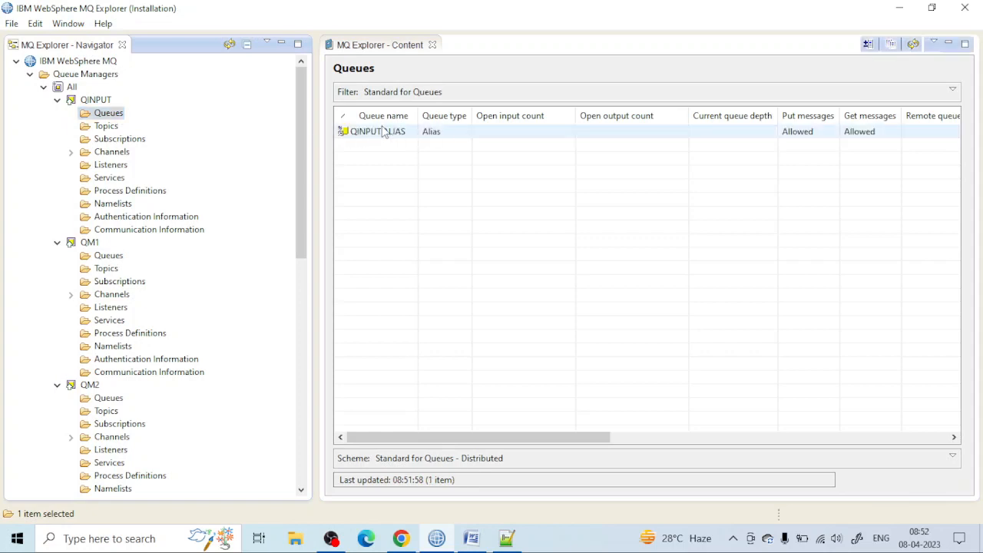
right_click(385, 131)
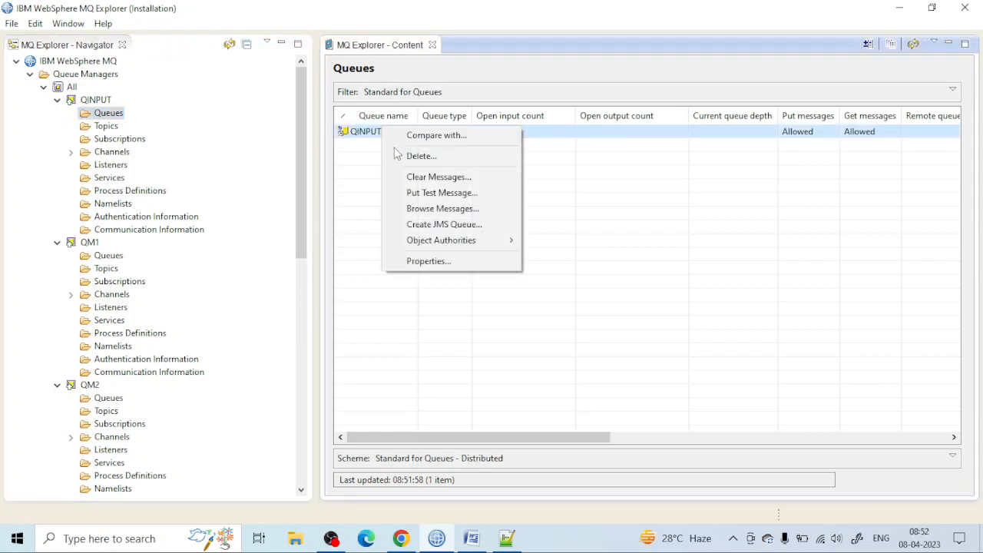
left_click(429, 193)
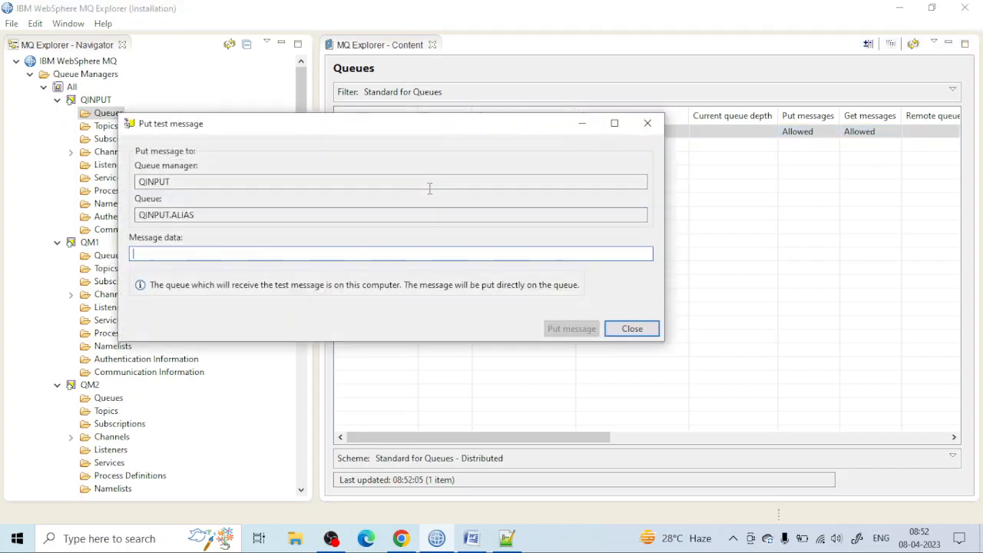
type("1")
key("Return")
type("1")
key("Return")
type("1")
key("Return")
type("1")
key("Return")
type("1")
key("Return")
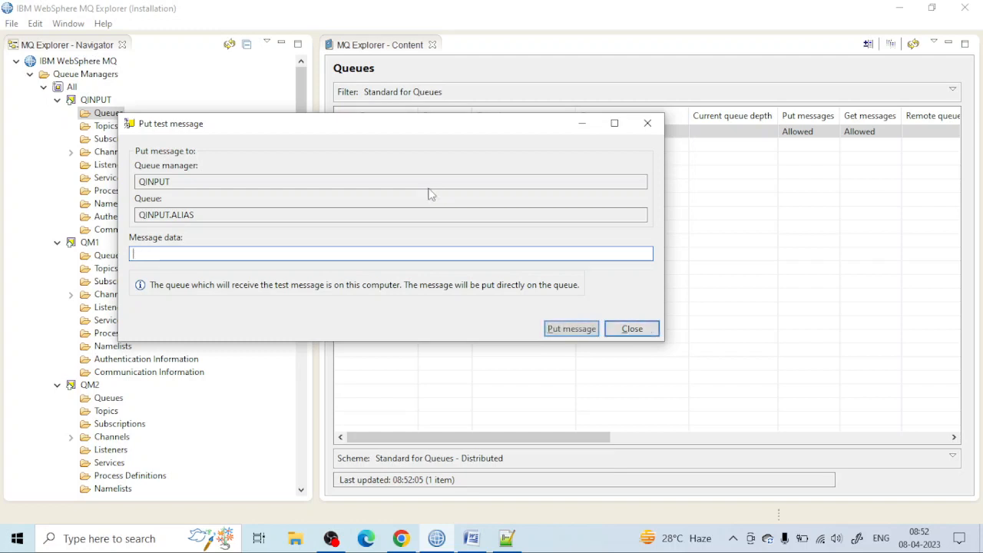
type("1")
key("Return")
Step: Put four more test messages on QINPUT.ALIAS with the message data 7, 8, 9 and 10
type("7")
key("Return")
type("8")
key("Return")
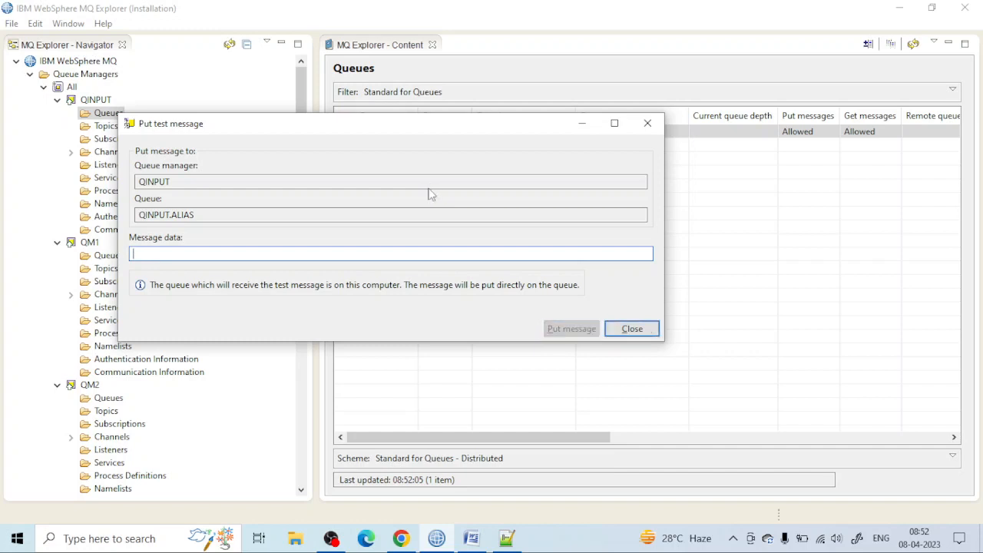
type("9")
key("Return")
type("1")
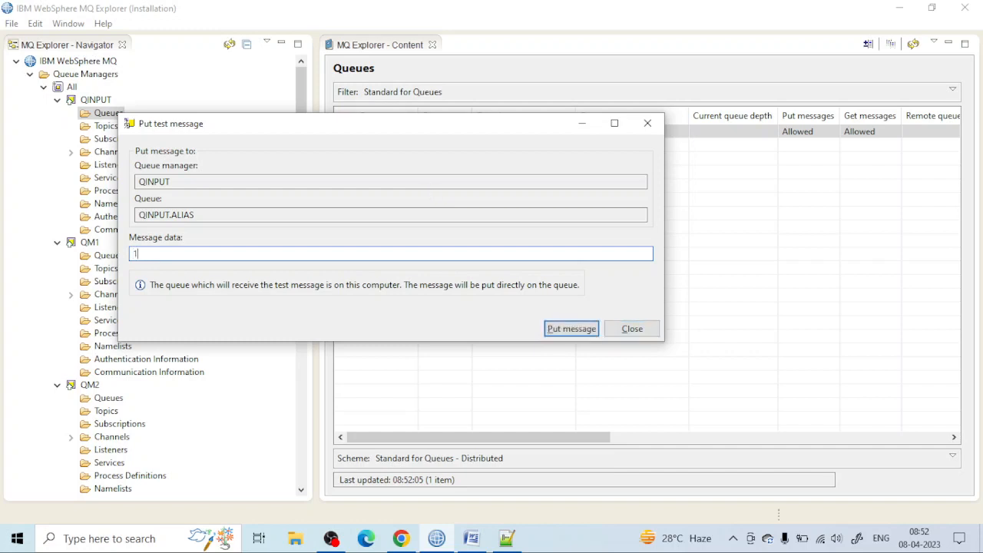
type("0")
key("Return")
Step: Put five further test messages on QINPUT.ALIAS with the message data 11, 12, 13, 14 and 15
type("1")
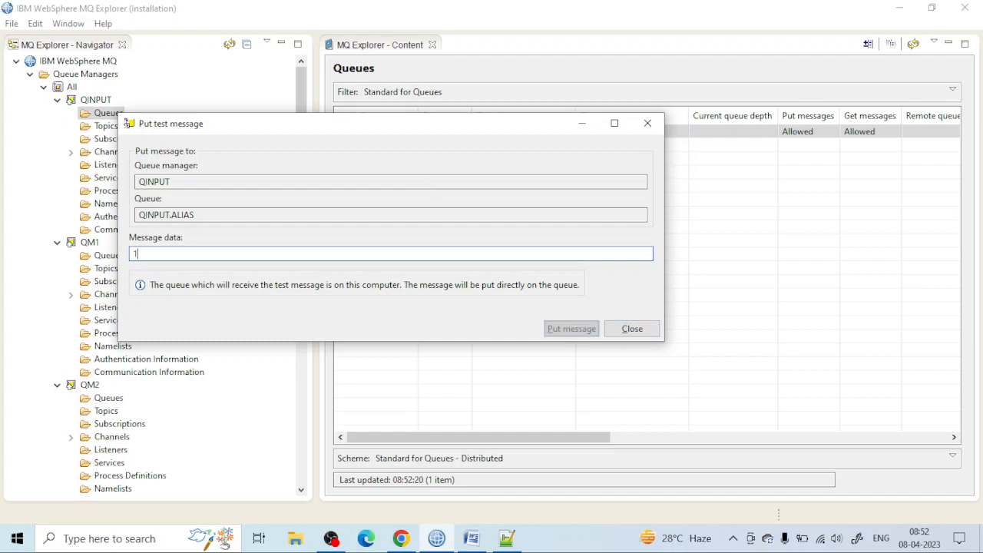
type("1")
key("Return")
type("12")
key("Return")
type("13")
key("Return")
type("14")
key("Return")
type("15")
key("Return")
Step: Put the test messages 16, 17, 18, 19 and 20 on QINPUT.ALIAS and close the test message dialog
type("1")
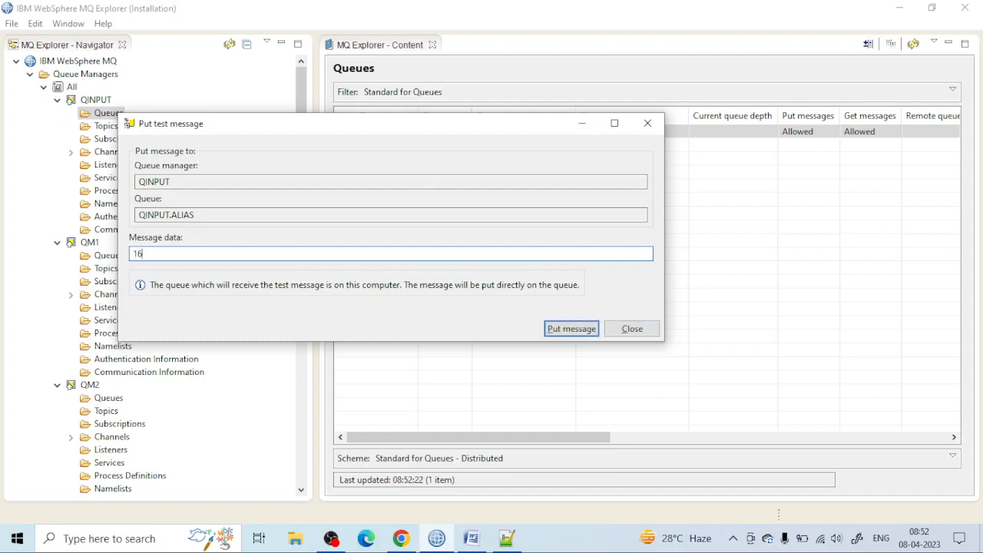
type("6")
key("Return")
type("17")
key("Return")
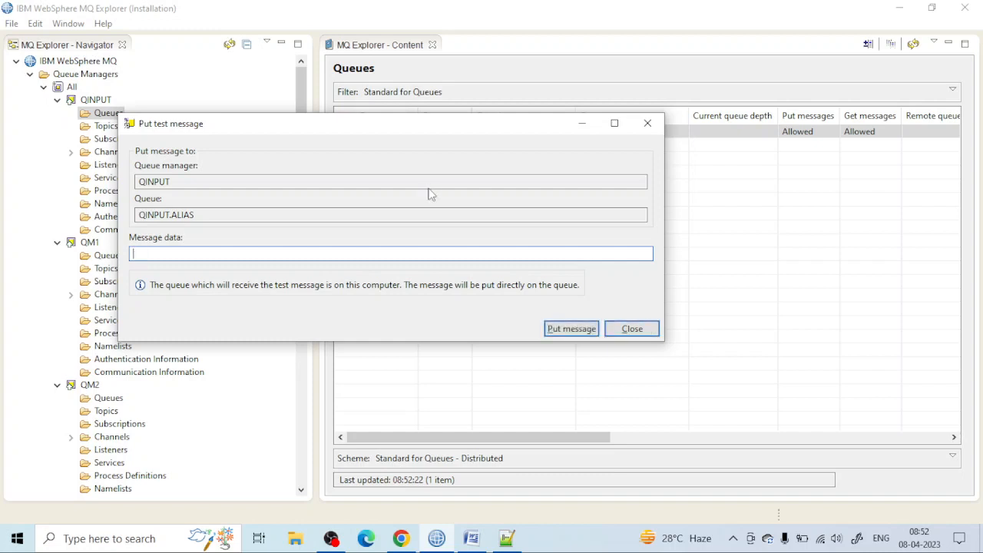
type("18")
key("Return")
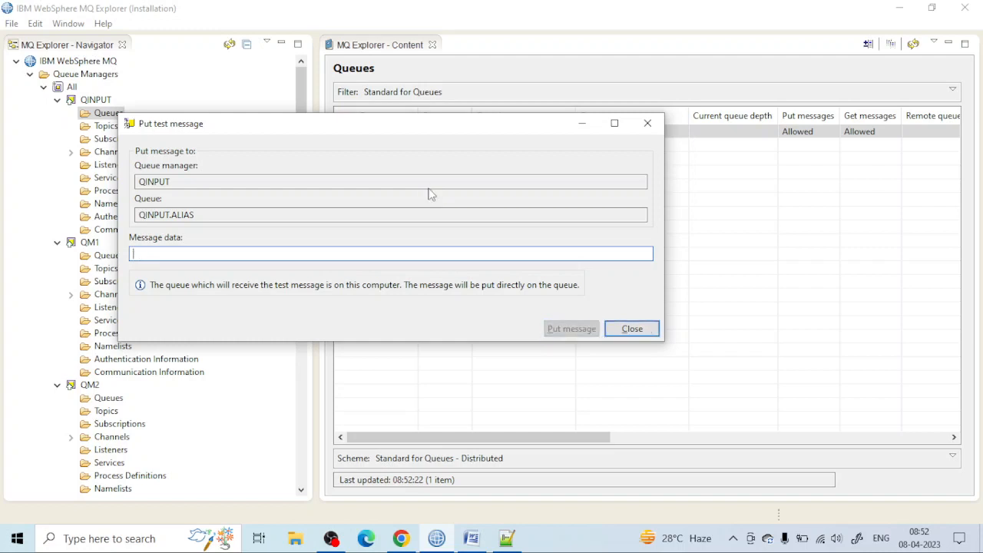
type("19")
key("Return")
type("20")
key("Return")
left_click(632, 330)
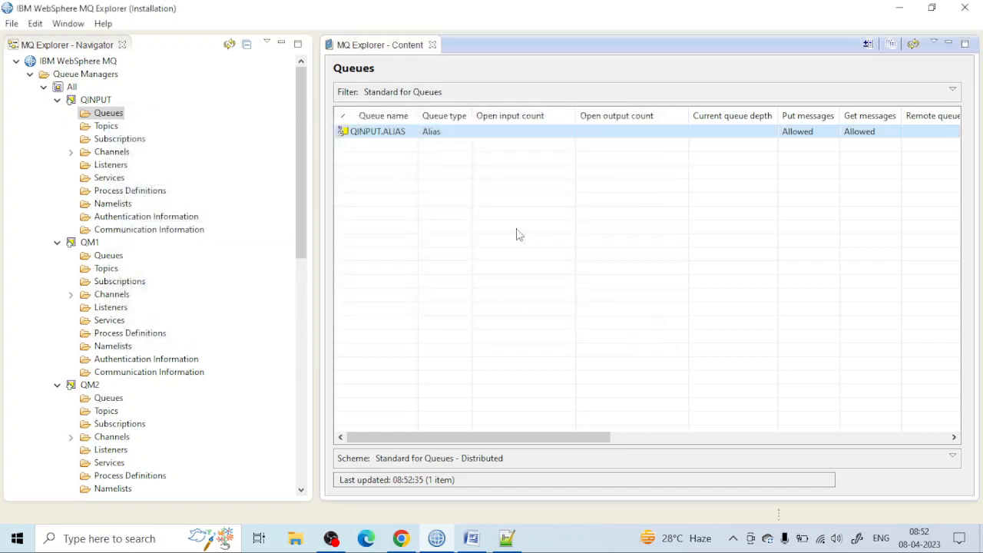
Step: Check the current queue depth of CLUS.LOCAL on QM1, and switch to the MQ.CLUS diagram in diagrams.net
left_click(106, 256)
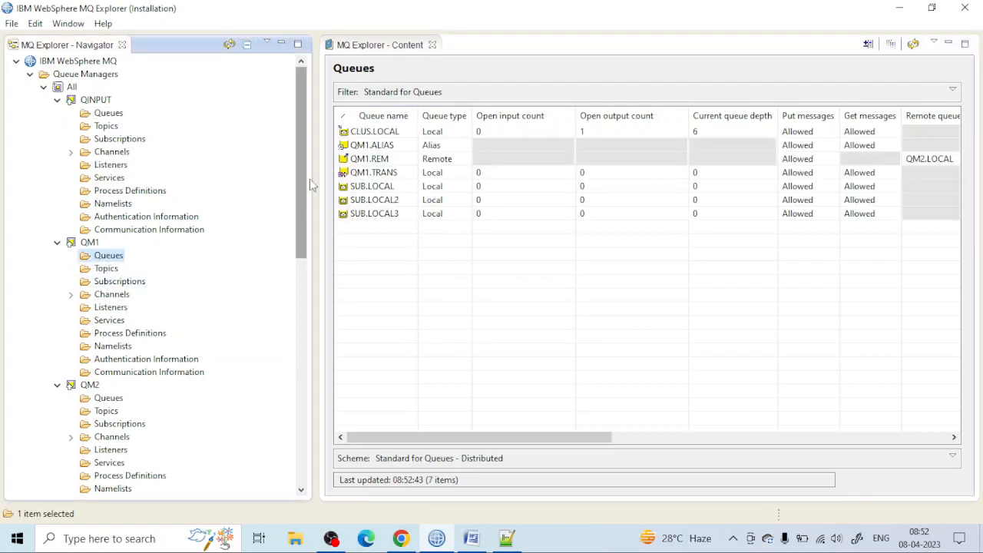
right_click(426, 134)
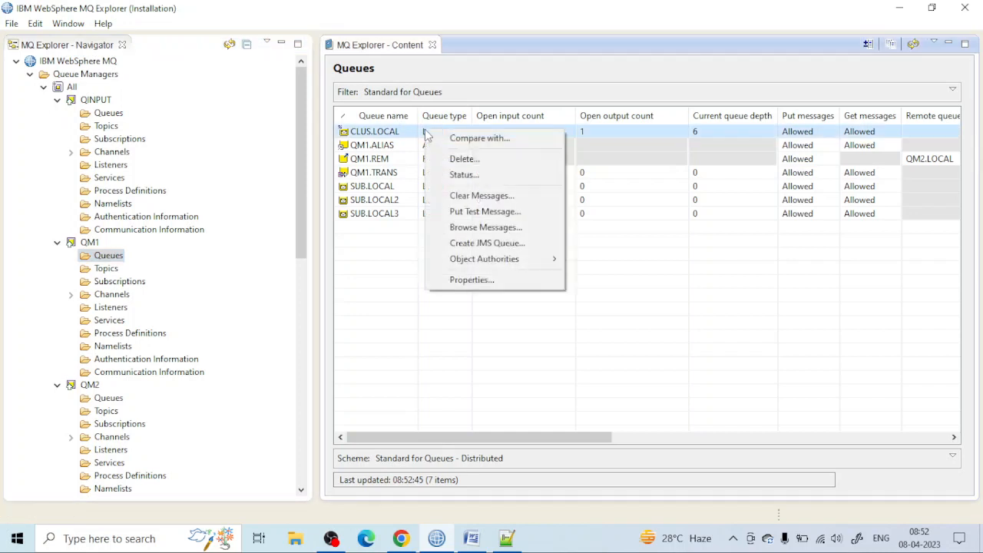
left_click(628, 131)
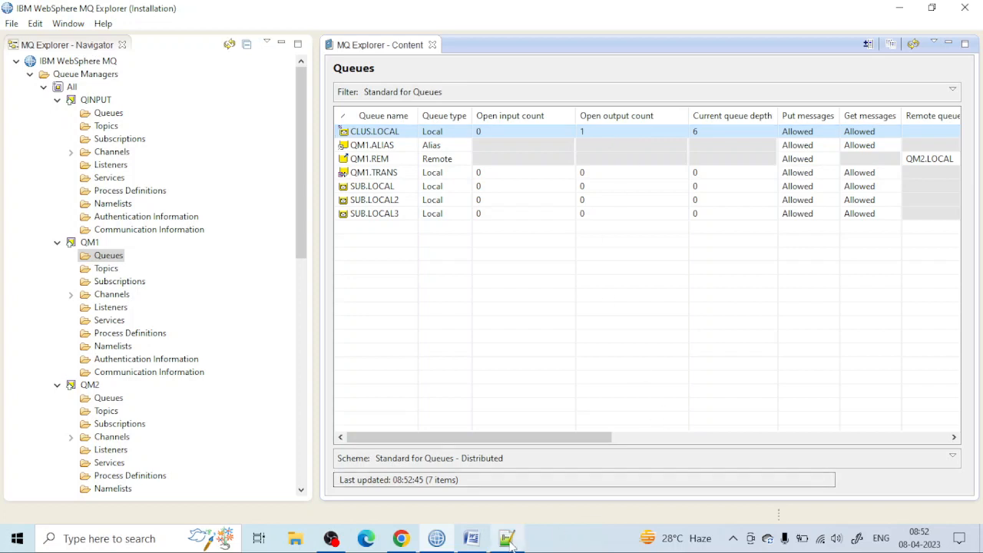
left_click(400, 538)
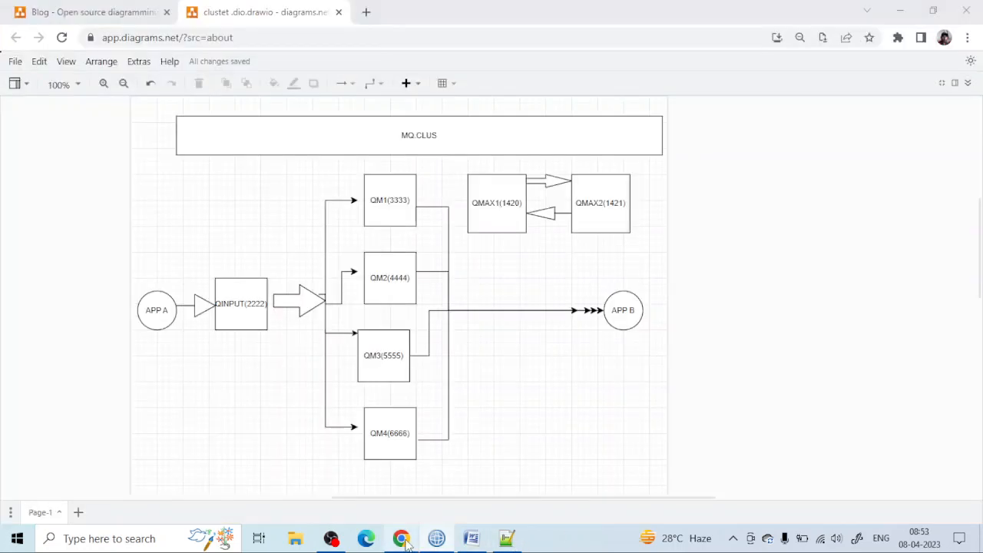
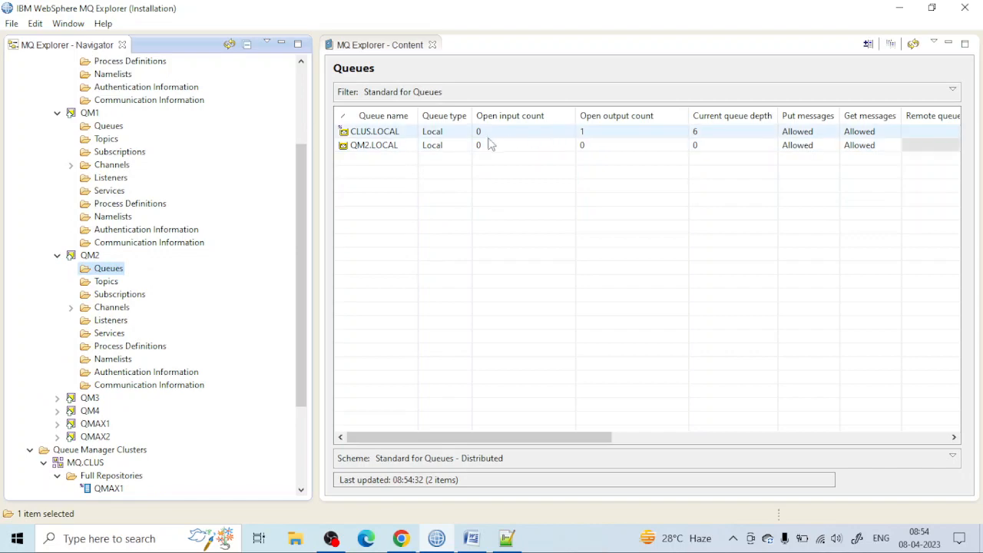
Step: Browse the messages in CLUS.LOCAL on QM2, review their message data, and close the message browser
right_click(442, 136)
left_click(480, 228)
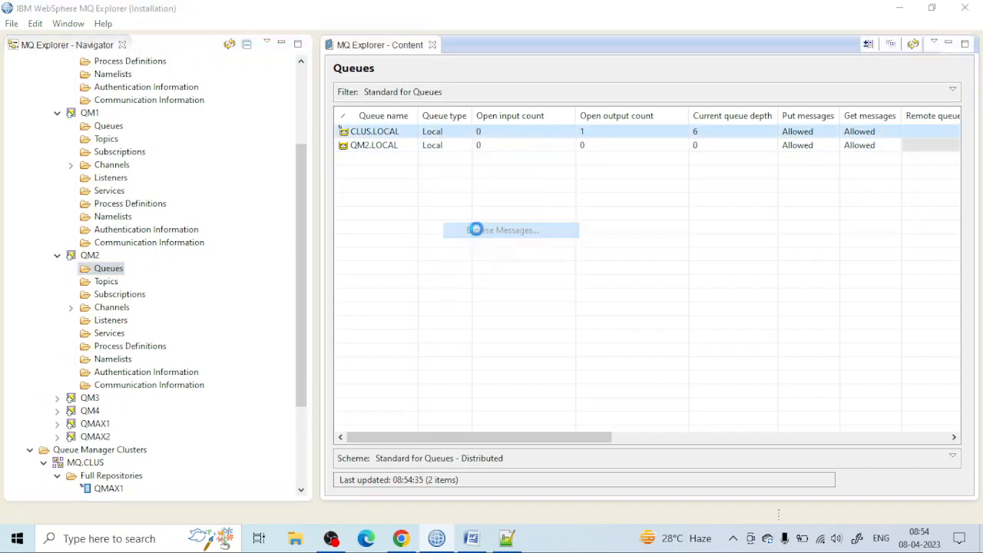
left_click_drag(309, 258, 368, 255)
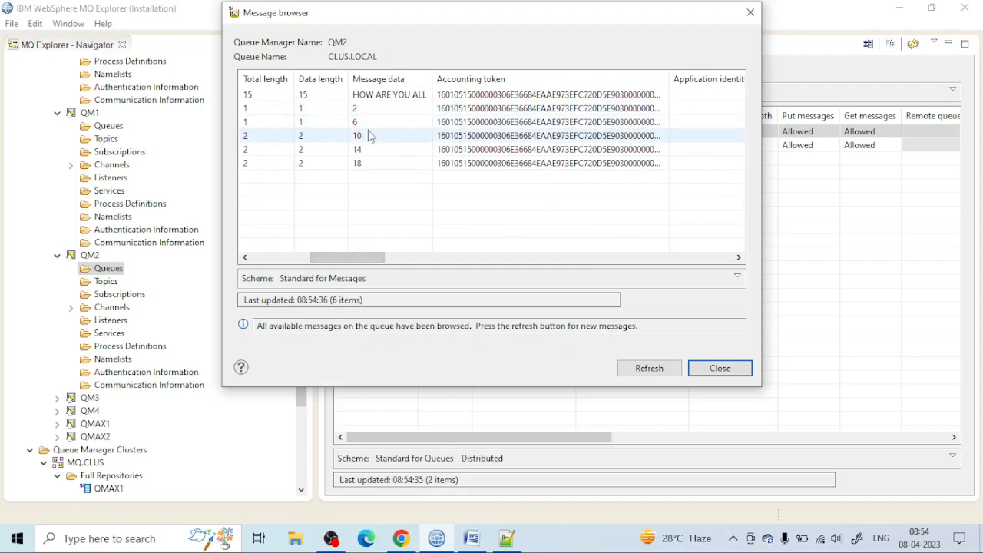
left_click(750, 12)
Step: Open the queues of QM3, browse the message data in its CLUS.LOCAL queue, and close the message browser
scroll(198, 259, "down", 3)
left_click(57, 268)
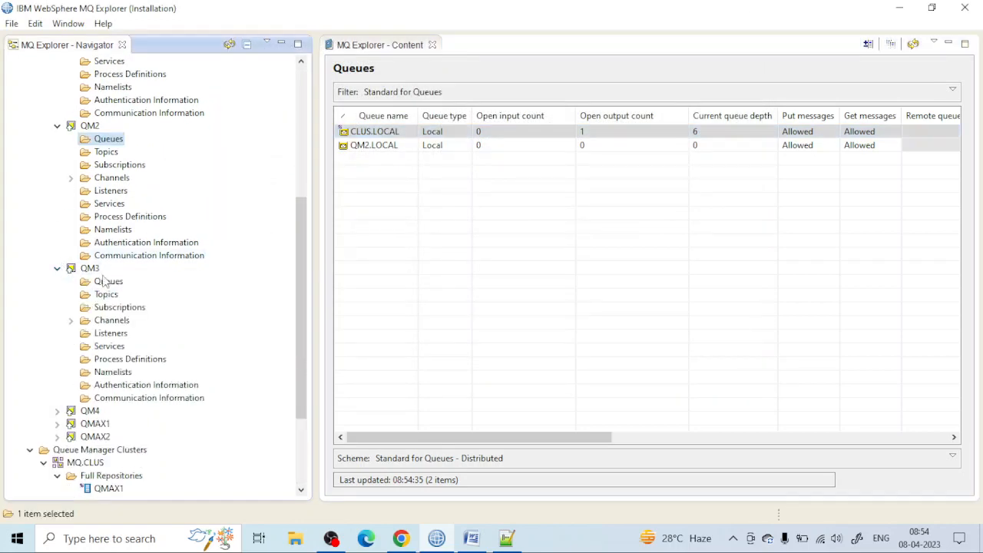
left_click(106, 281)
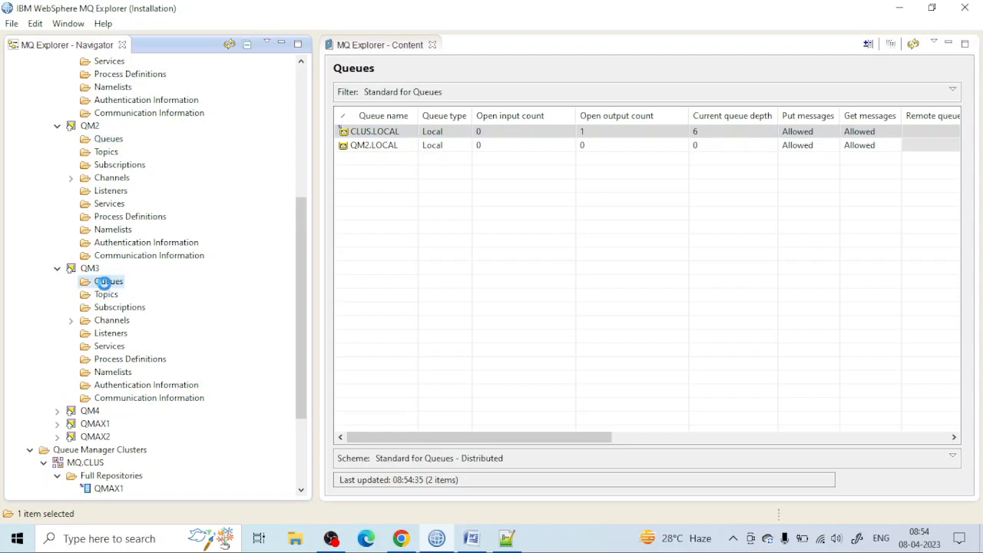
right_click(407, 133)
left_click(436, 228)
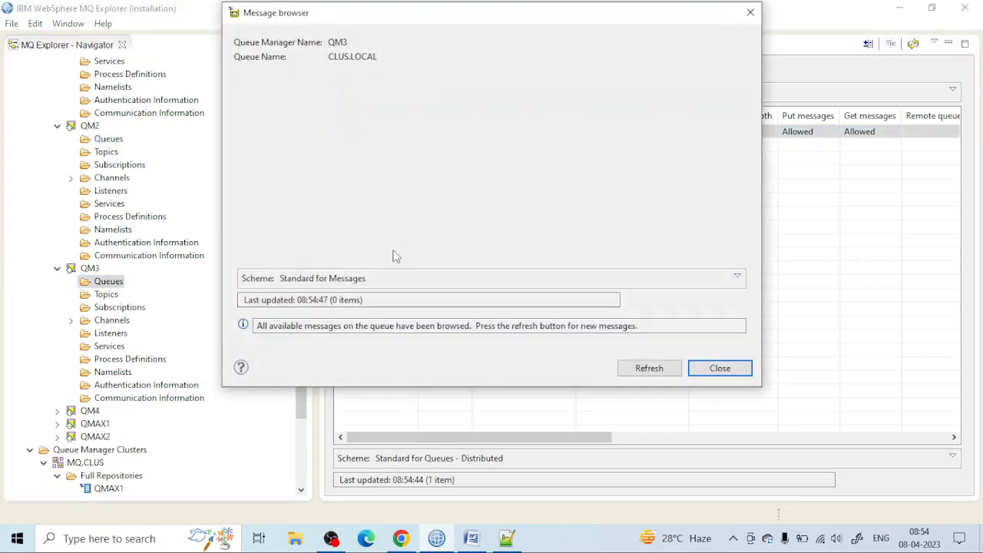
left_click_drag(291, 261, 351, 261)
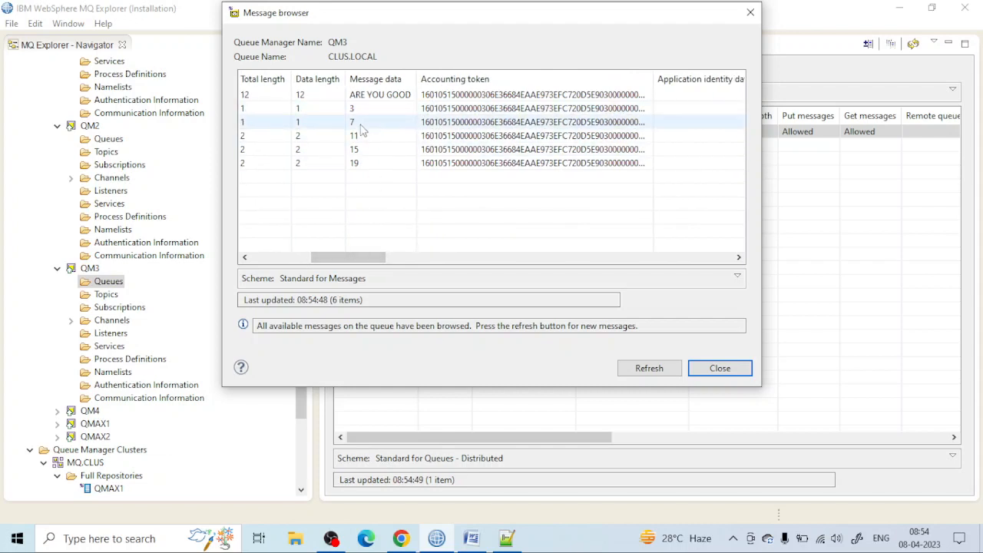
left_click(750, 12)
Step: Open the queues of QM4, browse the message data in its CLUS.LOCAL queue, and close the message browser
scroll(153, 228, "down", 3)
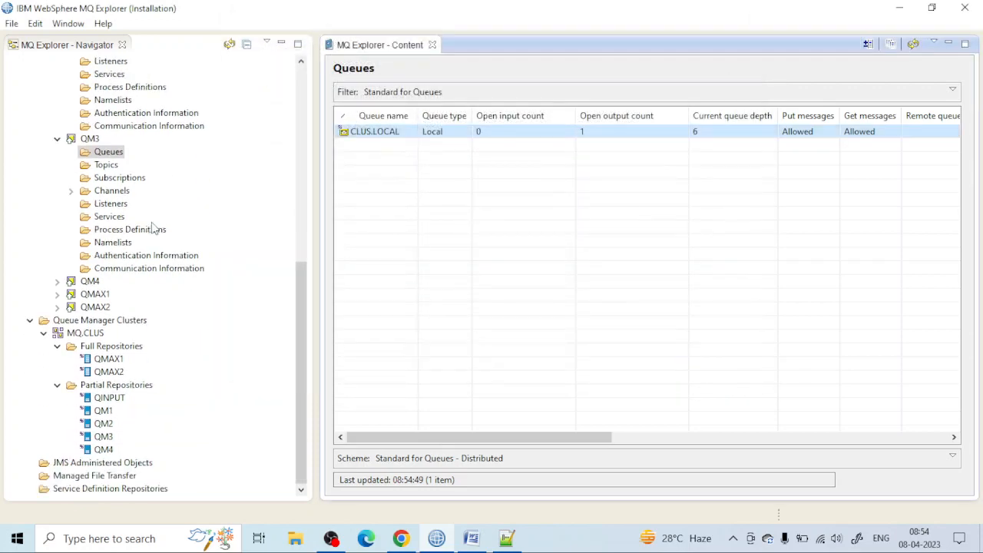
left_click(56, 281)
scroll(72, 280, "down", 3)
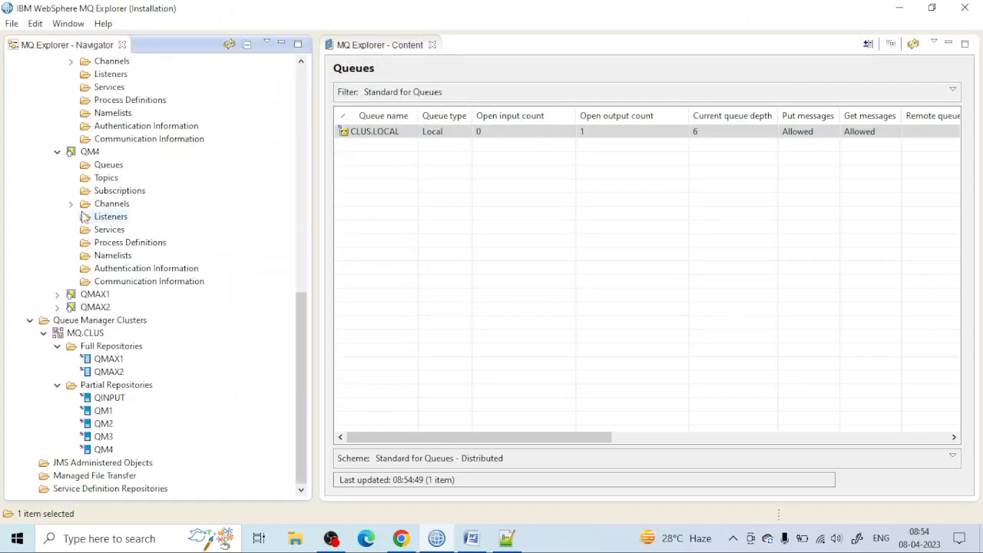
right_click(108, 164)
mouse_move(164, 174)
left_click(450, 132)
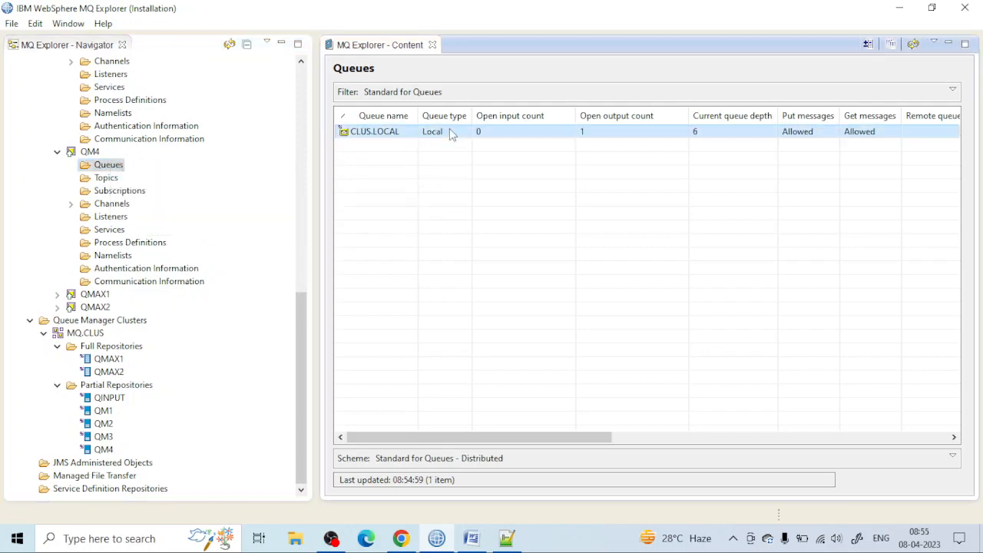
right_click(450, 132)
left_click(510, 226)
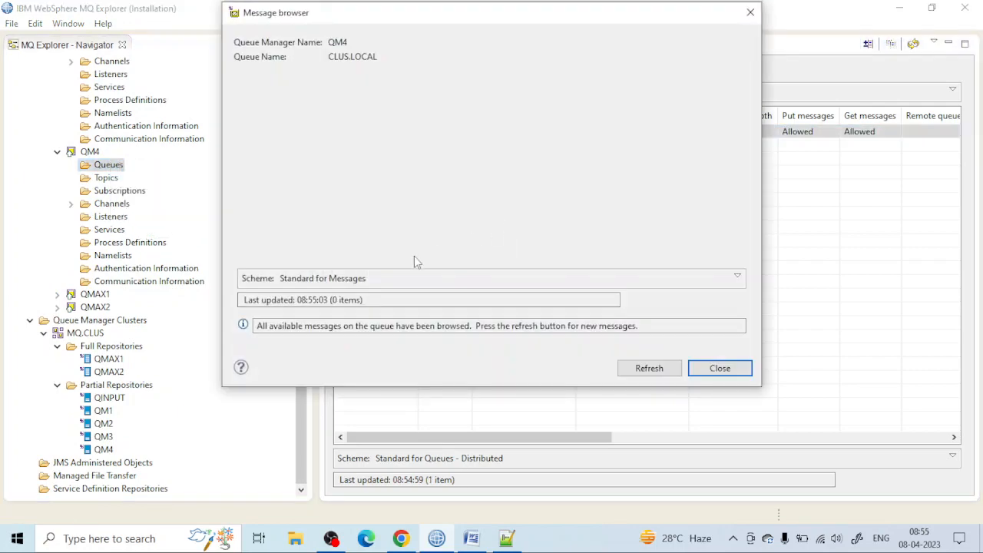
left_click_drag(317, 259, 371, 265)
left_click(425, 162)
left_click(420, 109)
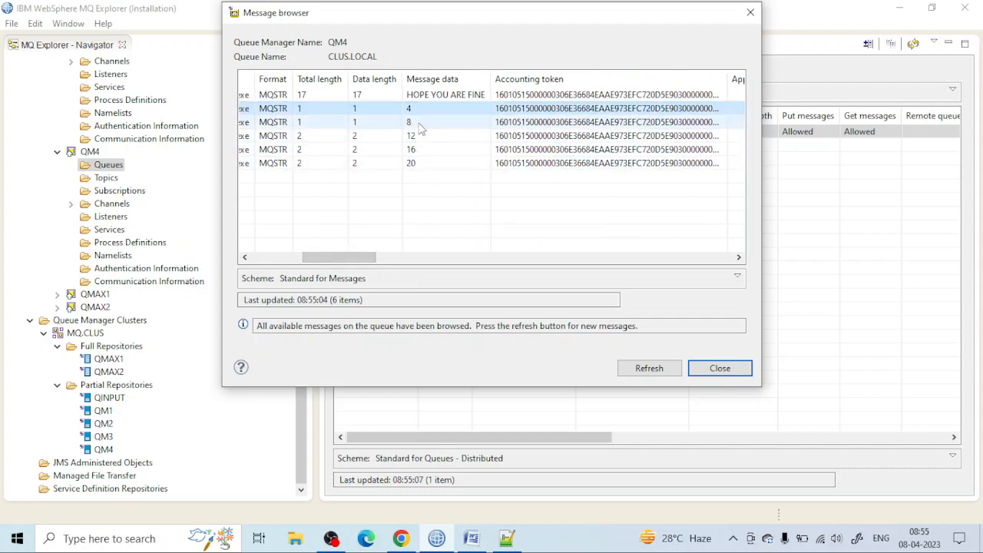
left_click(419, 123)
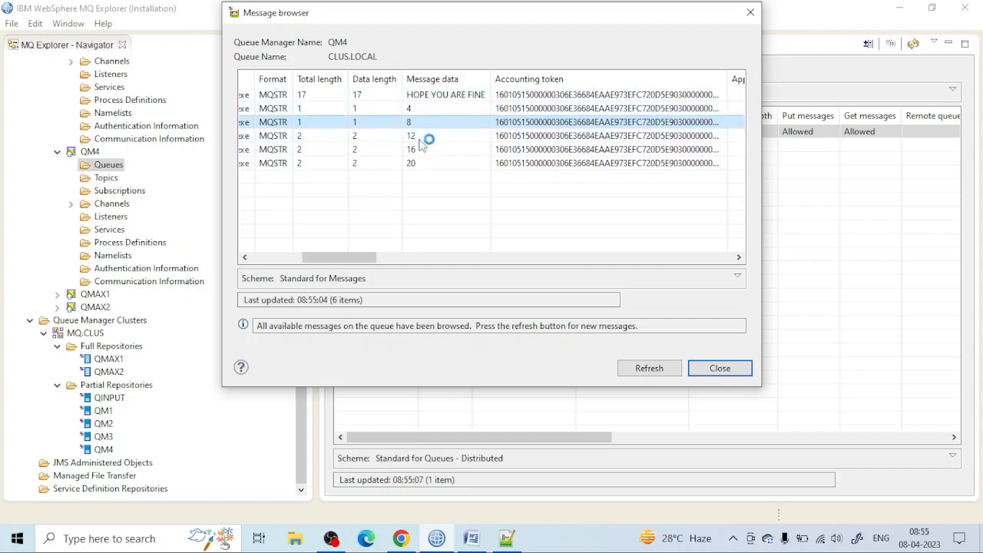
left_click(751, 13)
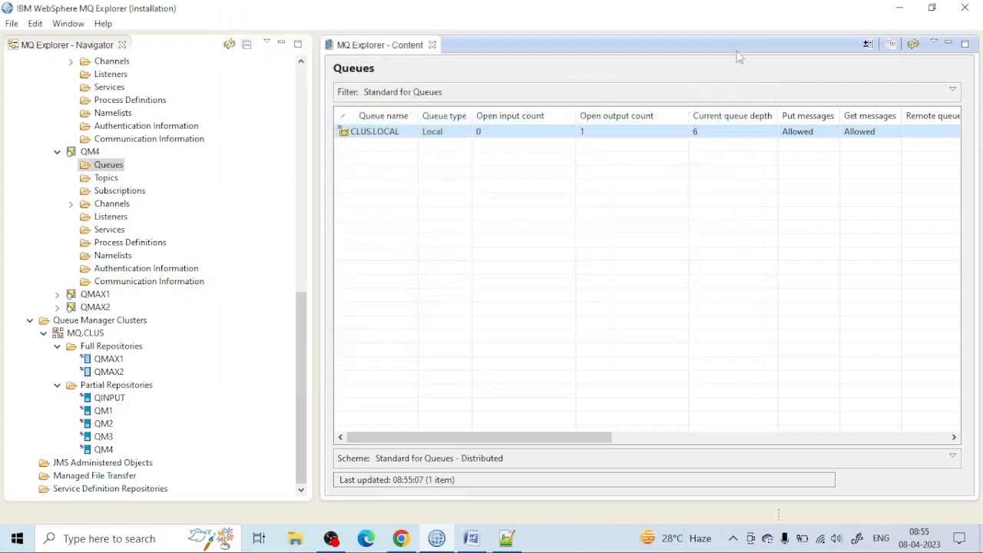
Step: Collapse the QINPUT, QM1, QM2, QM3 and QM4 queue managers in the navigator tree
scroll(70, 169, "up", 13)
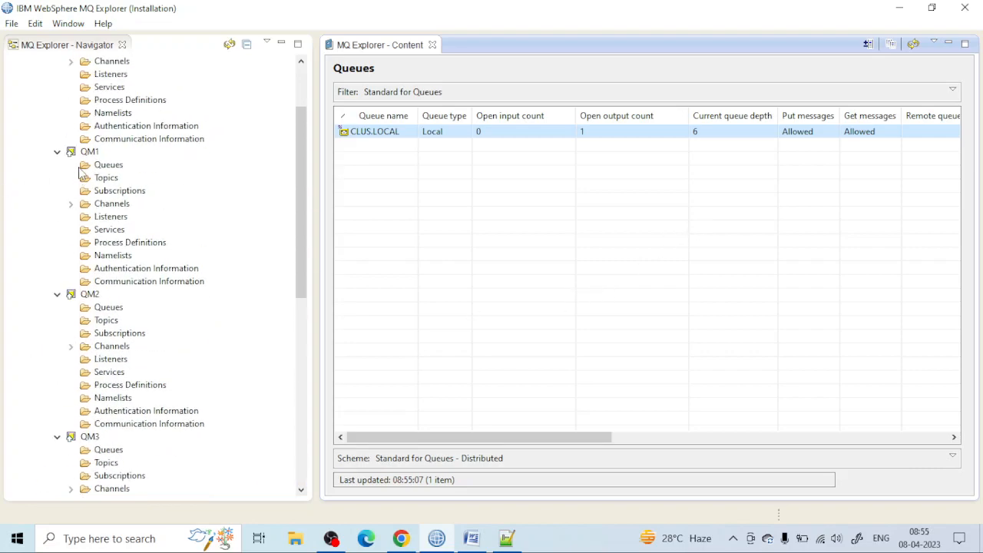
left_click(55, 108)
left_click(56, 100)
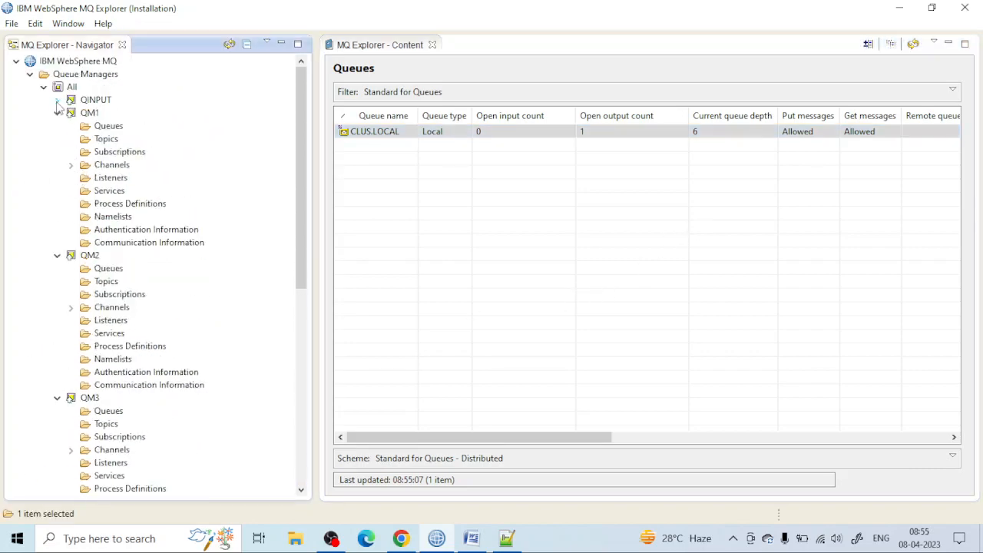
left_click(57, 113)
left_click(57, 126)
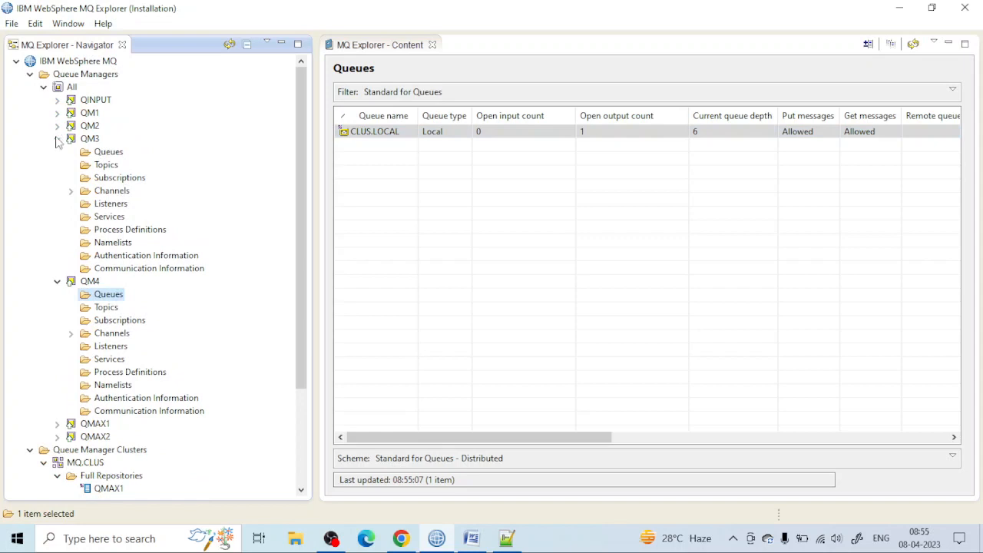
left_click(57, 139)
left_click(57, 151)
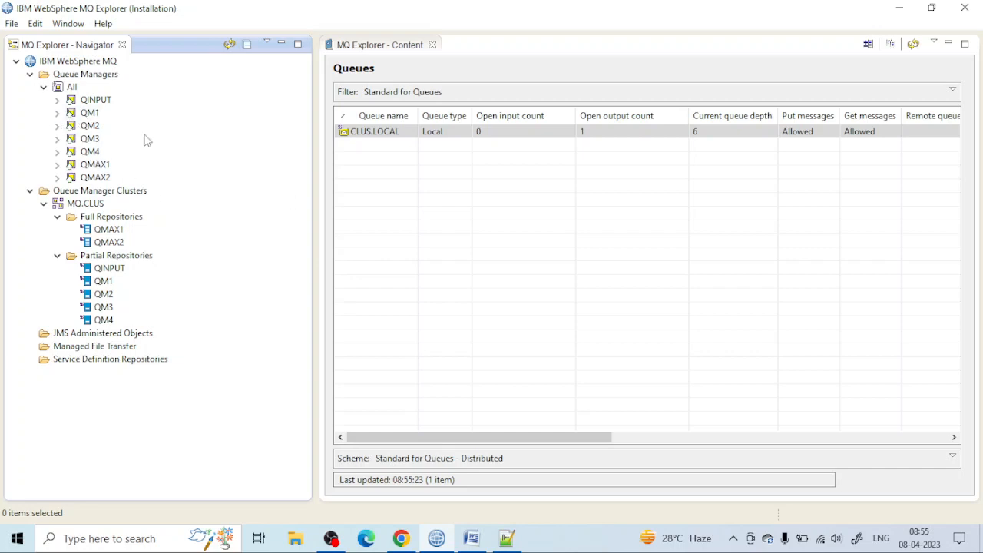
Step: Disconnect the queue manager QM1
left_click(57, 113)
left_click(57, 112)
right_click(85, 114)
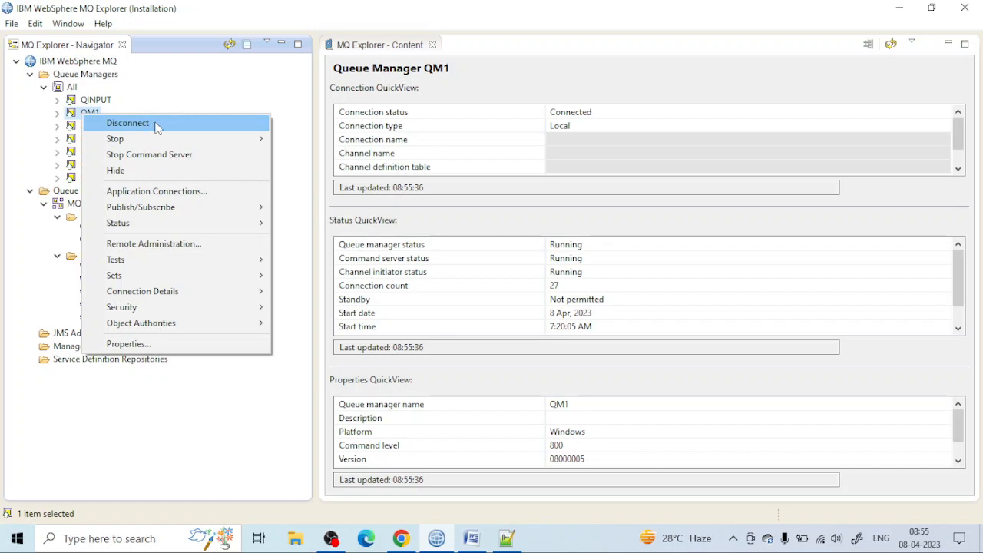
left_click(215, 126)
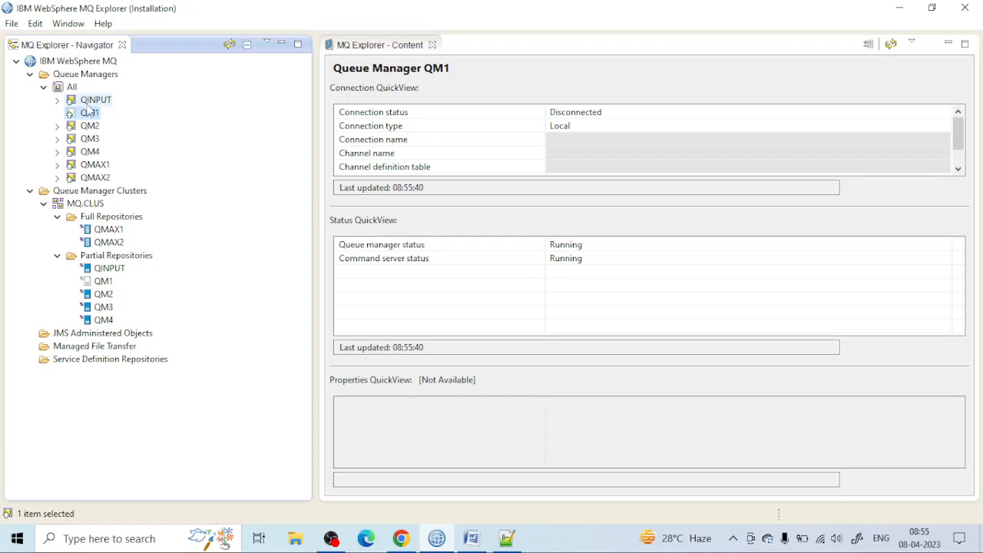
Step: Clear the messages from CLUS.LOCAL on QM2 using MQGET API calls, and refresh the queue list
left_click(57, 126)
left_click(105, 139)
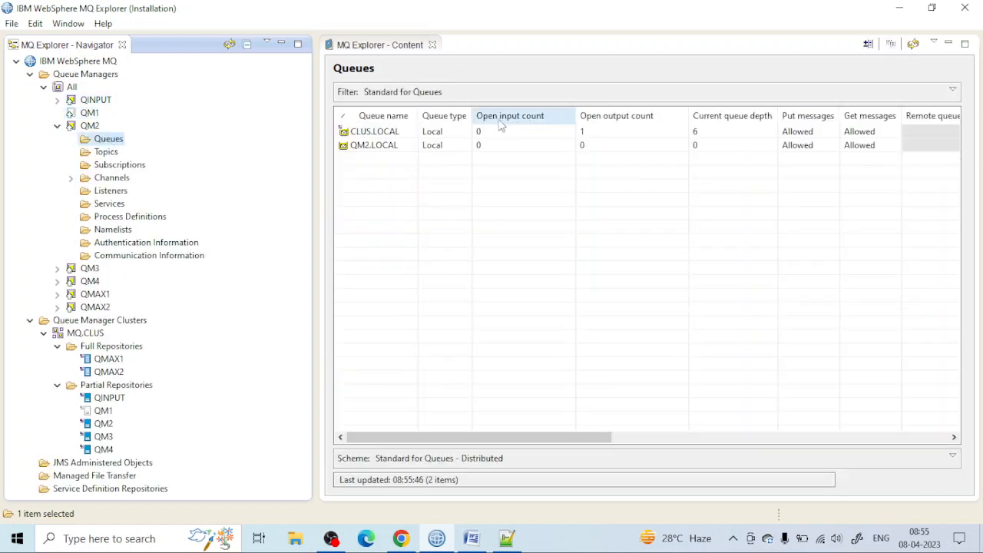
left_click(427, 132)
right_click(422, 134)
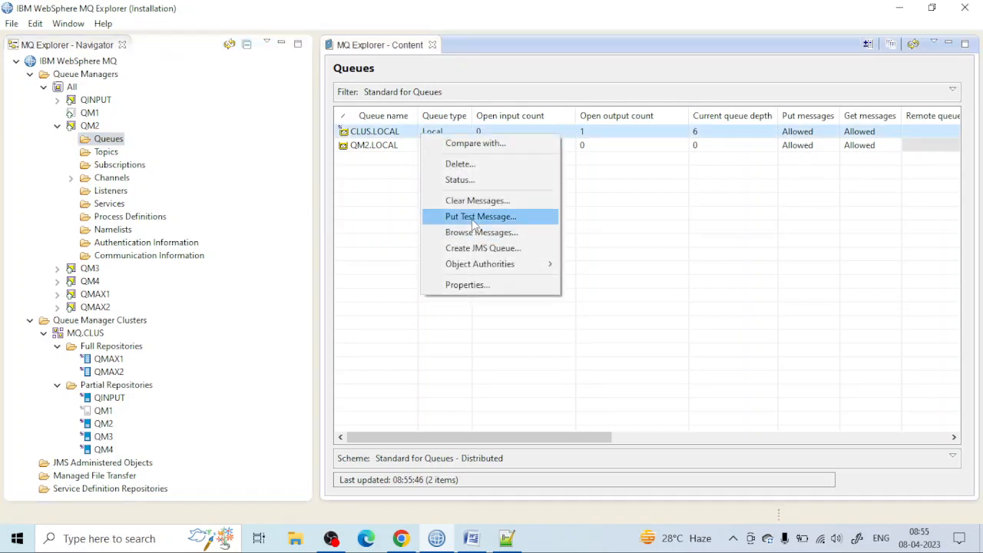
left_click(473, 202)
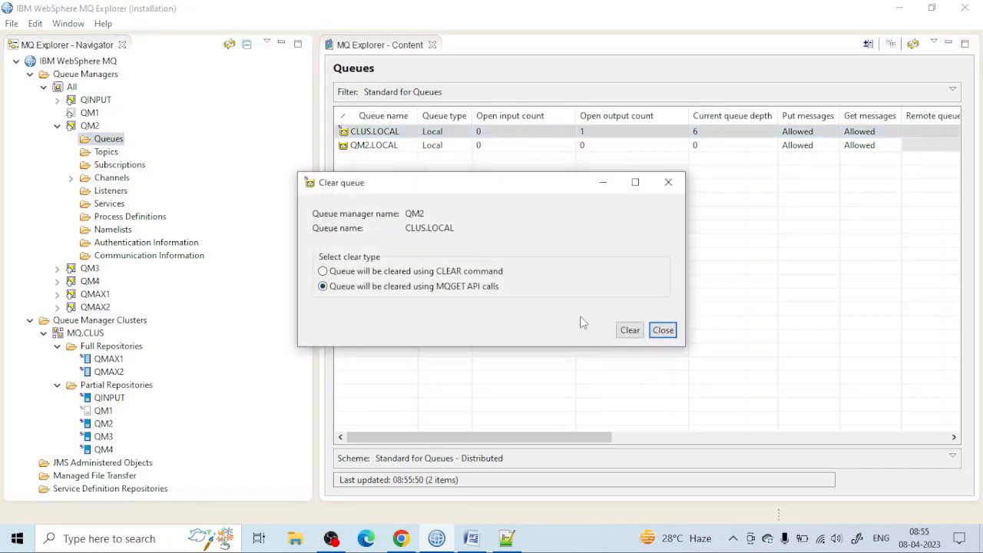
left_click(630, 329)
left_click(587, 289)
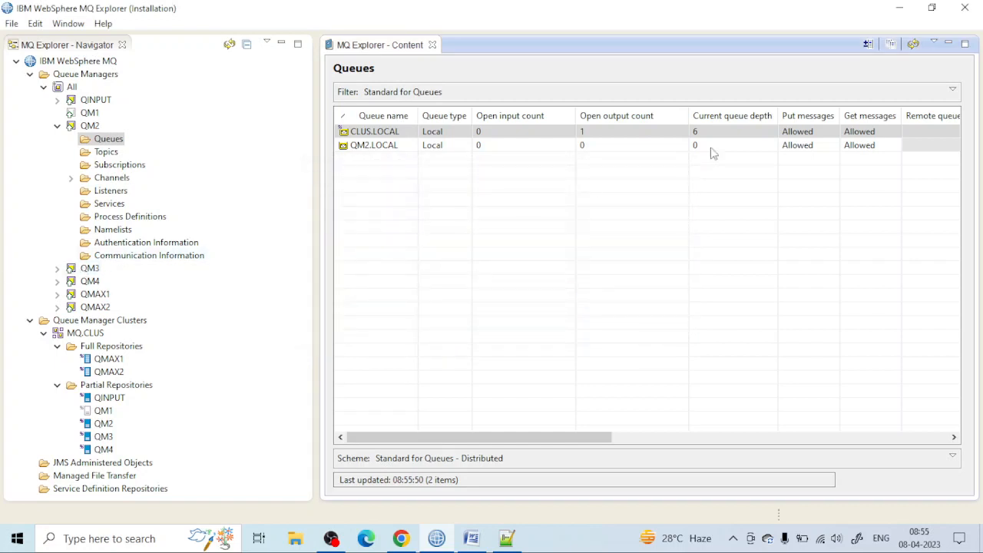
left_click(910, 47)
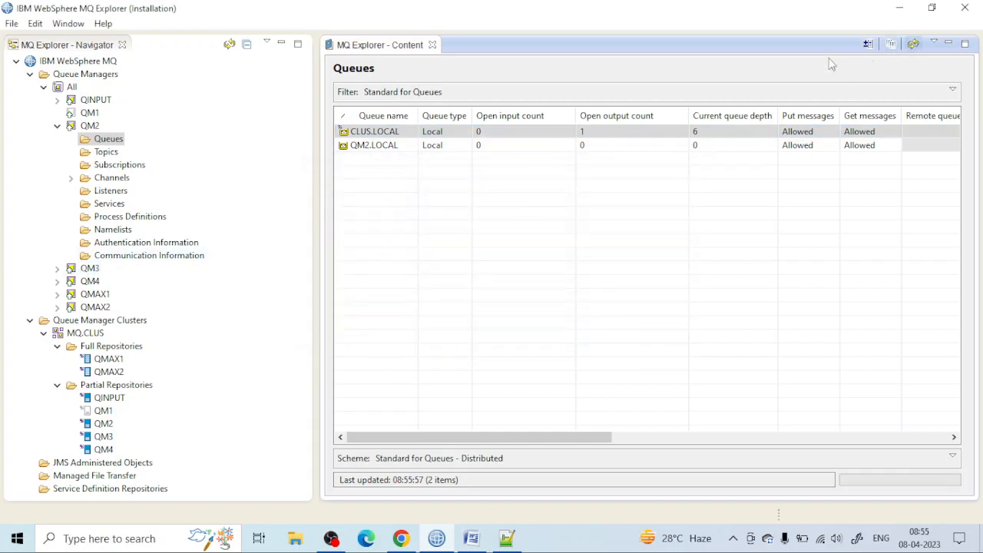
Step: Clear the messages from CLUS.LOCAL on QM3 and refresh its queue list
left_click(58, 268)
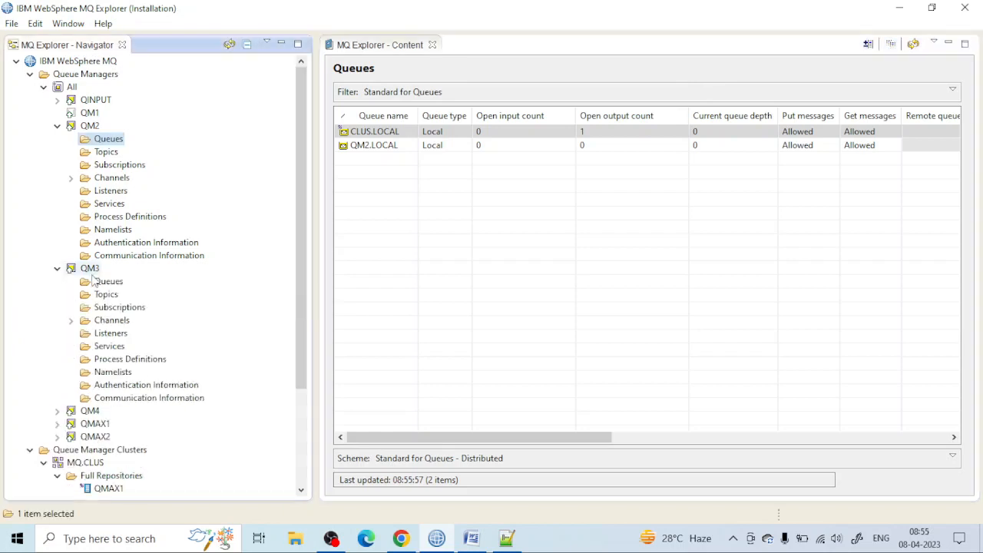
left_click(108, 281)
right_click(542, 132)
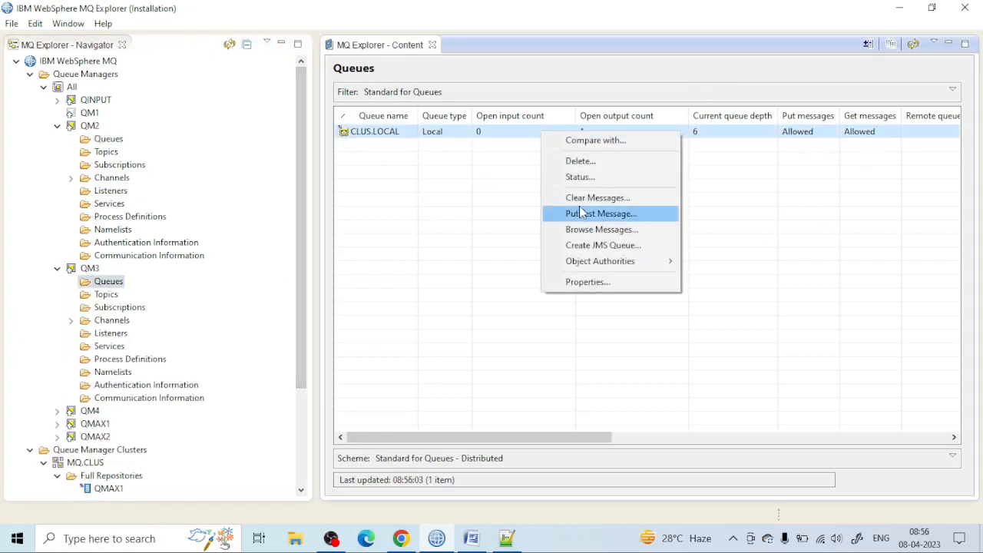
left_click(581, 199)
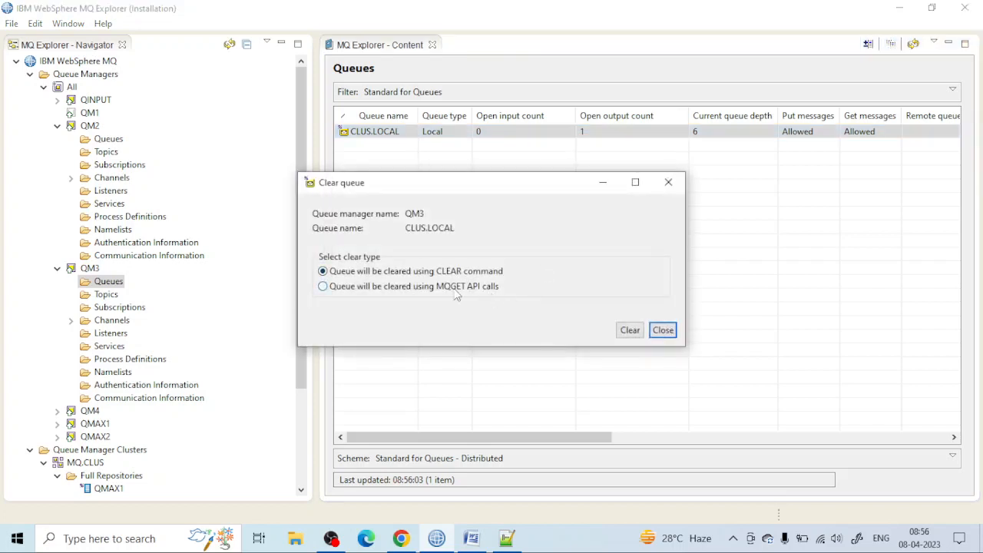
left_click(625, 332)
left_click(571, 289)
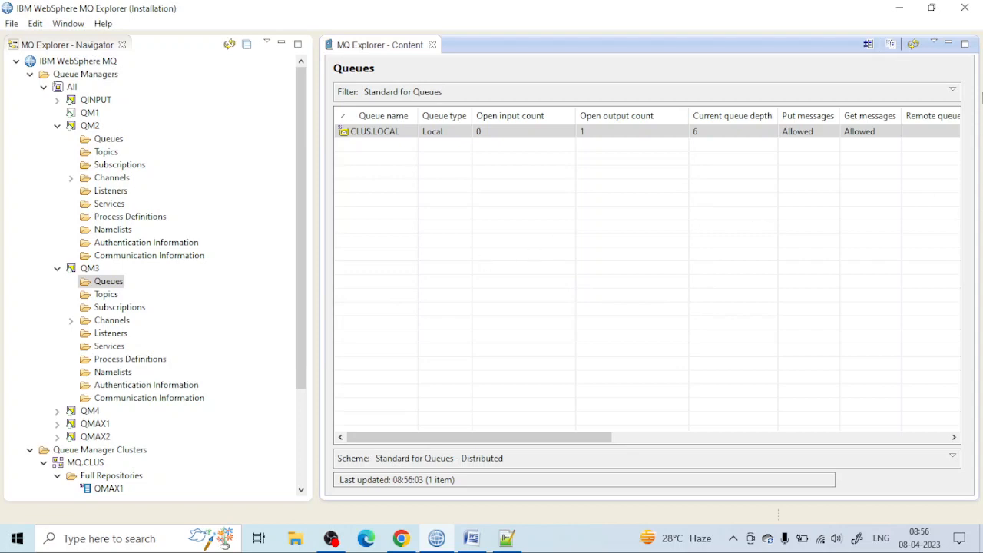
left_click(913, 43)
Step: Clear the messages from CLUS.LOCAL on QM4 using MQGET API calls, and refresh its queue list
scroll(230, 284, "down", 4)
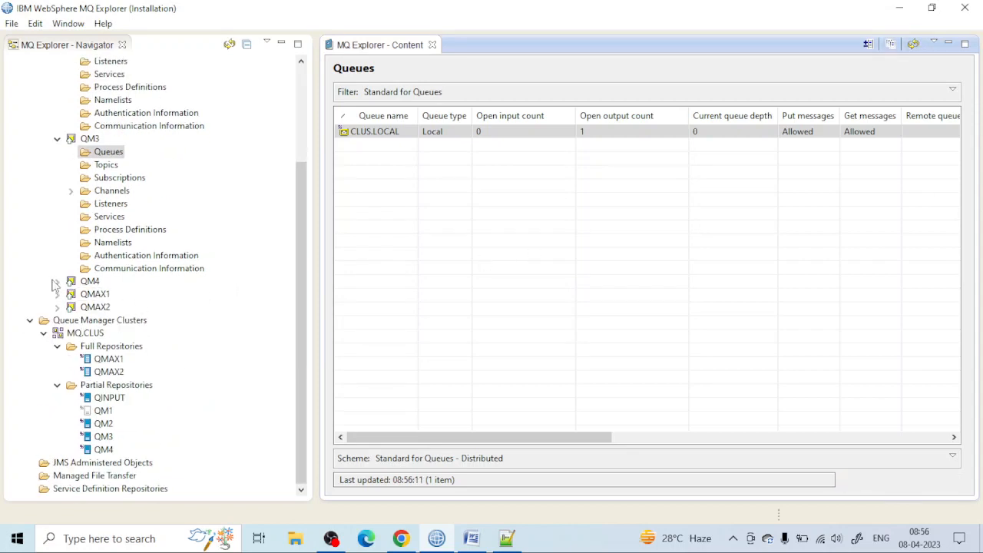
left_click(56, 281)
left_click(108, 294)
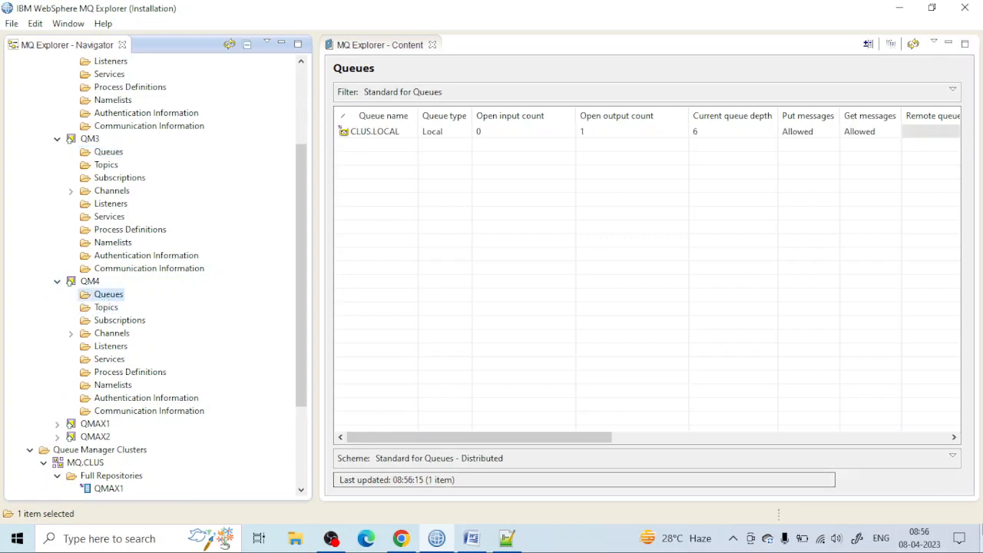
right_click(596, 134)
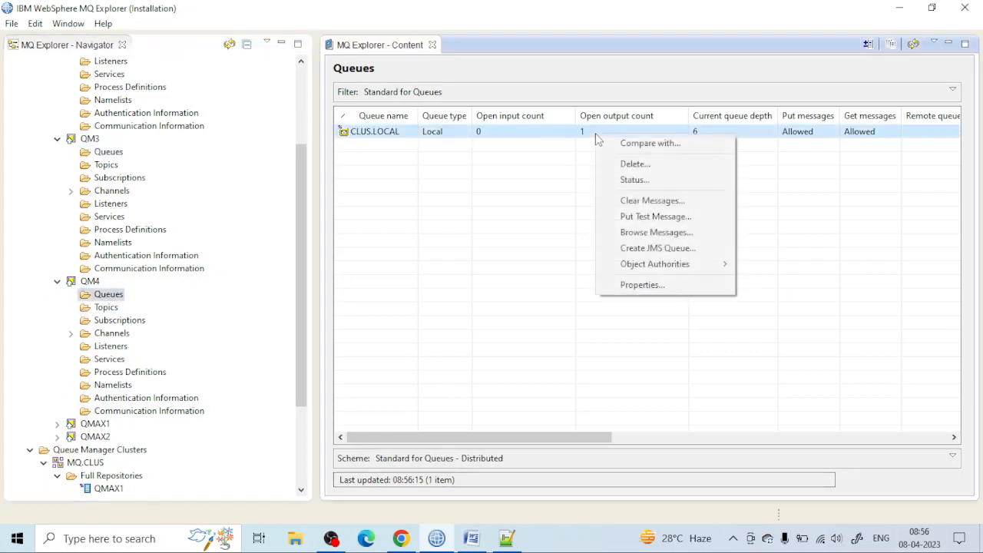
left_click(645, 200)
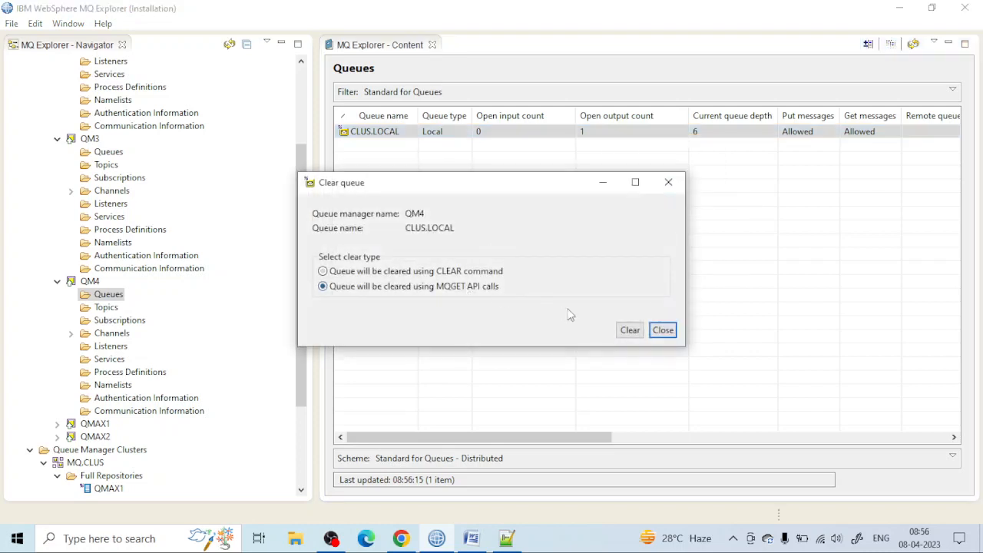
left_click(625, 330)
left_click(591, 292)
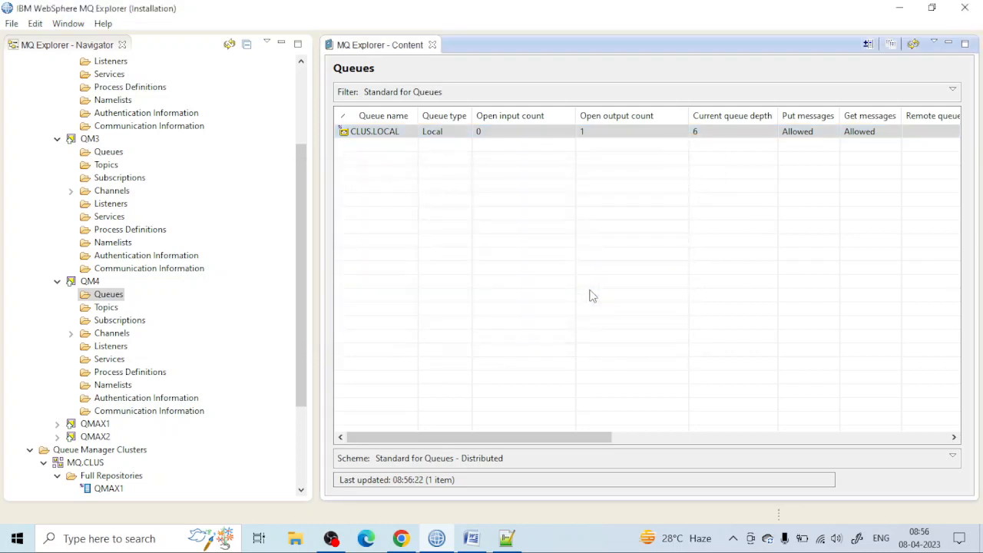
left_click(913, 46)
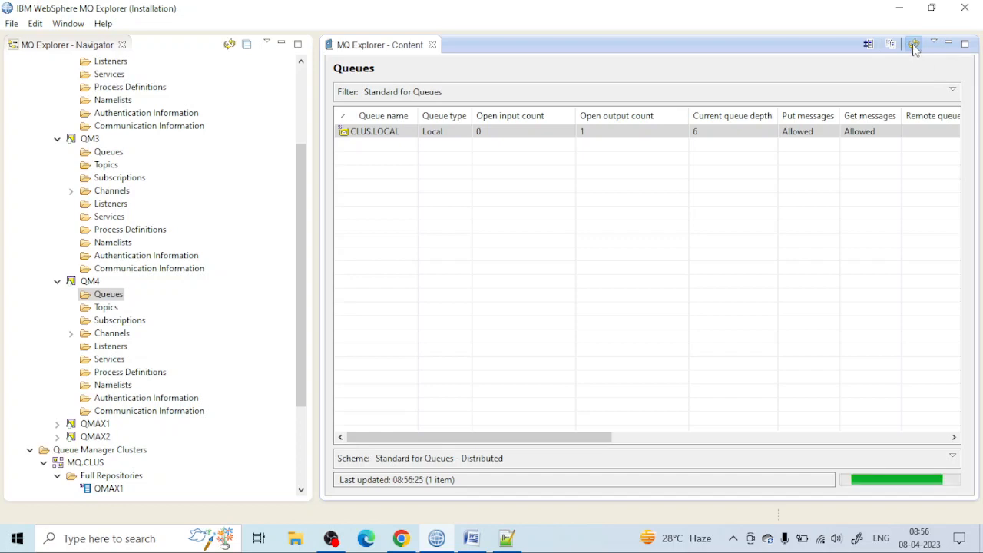
Step: Collapse the QM4, QM3 and QM2 queue managers in the navigator tree
left_click(57, 281)
left_click(57, 138)
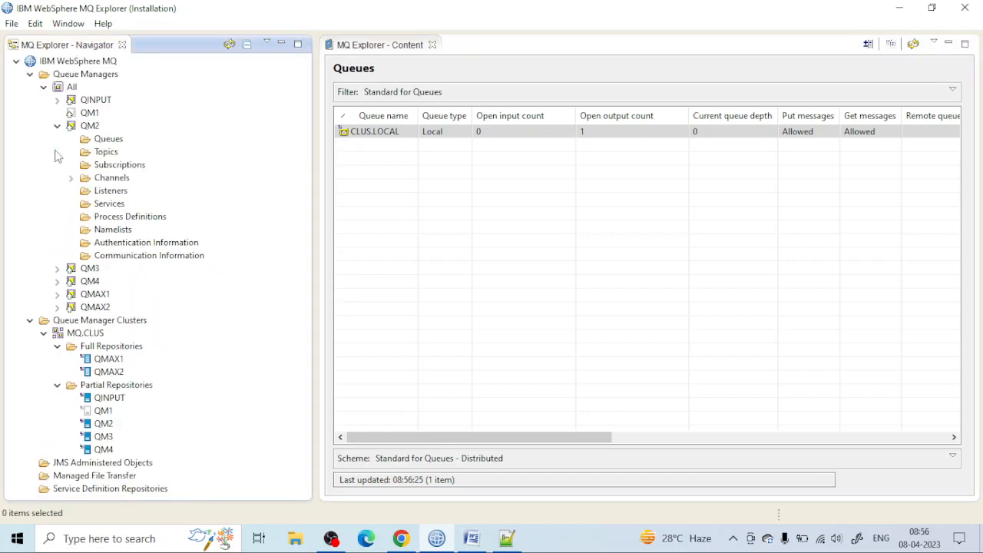
left_click(56, 126)
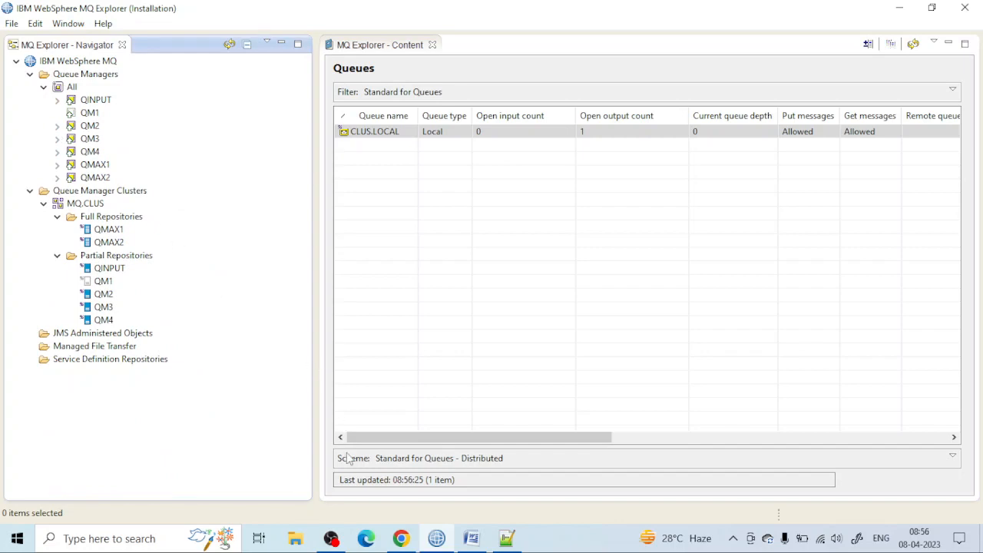
Step: Review the MQ.CLUS cluster diagram in the browser and return to MQ Explorer
left_click(471, 538)
left_click(483, 542)
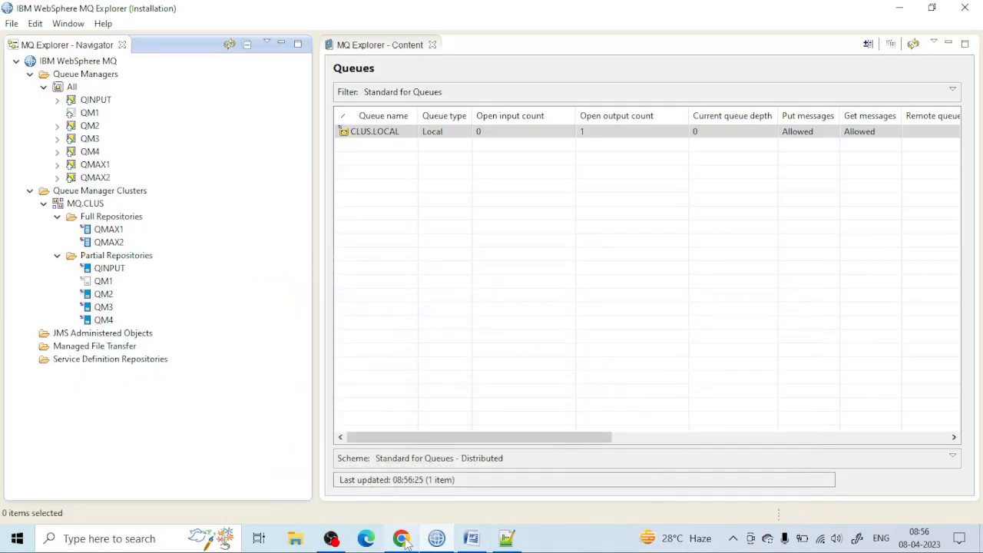
left_click(400, 538)
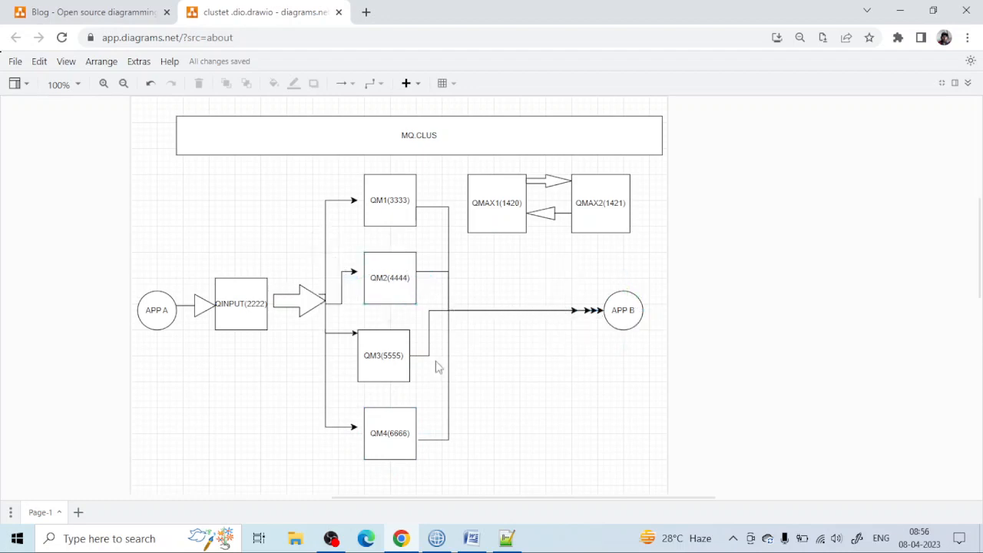
left_click(436, 537)
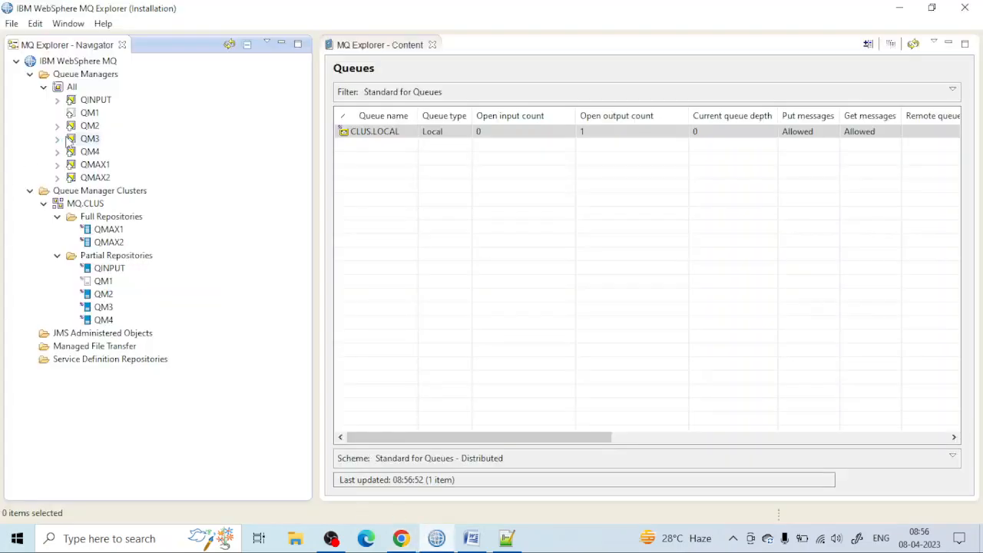
Step: Open the test message form for the QINPUT.ALIAS queue on queue manager QINPUT
right_click(96, 102)
key("Escape")
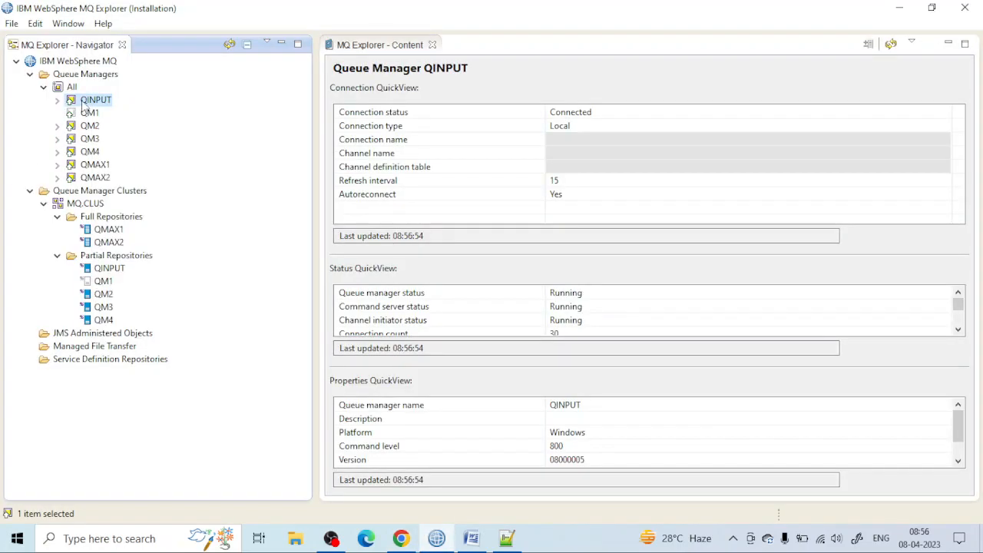
left_click(58, 101)
left_click(108, 113)
right_click(108, 113)
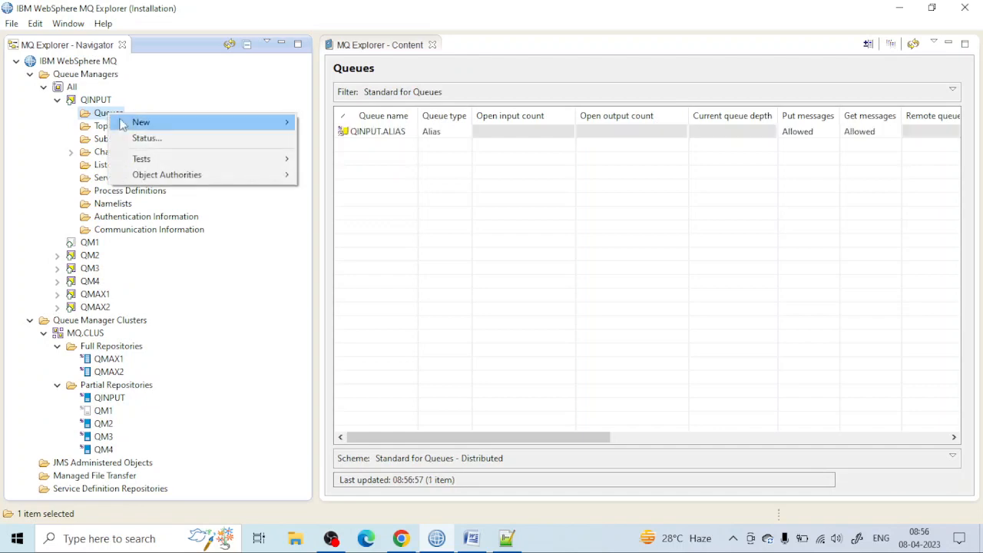
mouse_move(247, 121)
left_click(463, 132)
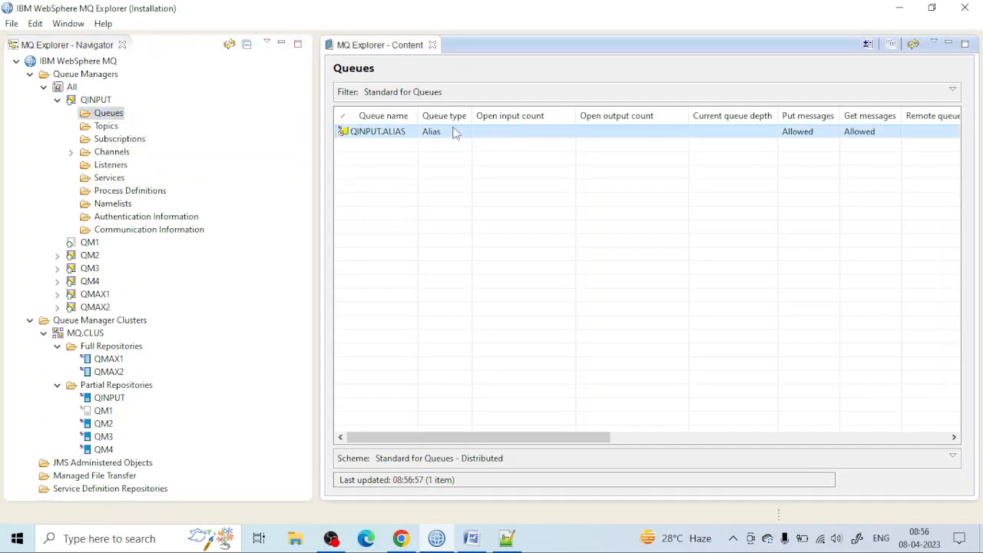
right_click(453, 133)
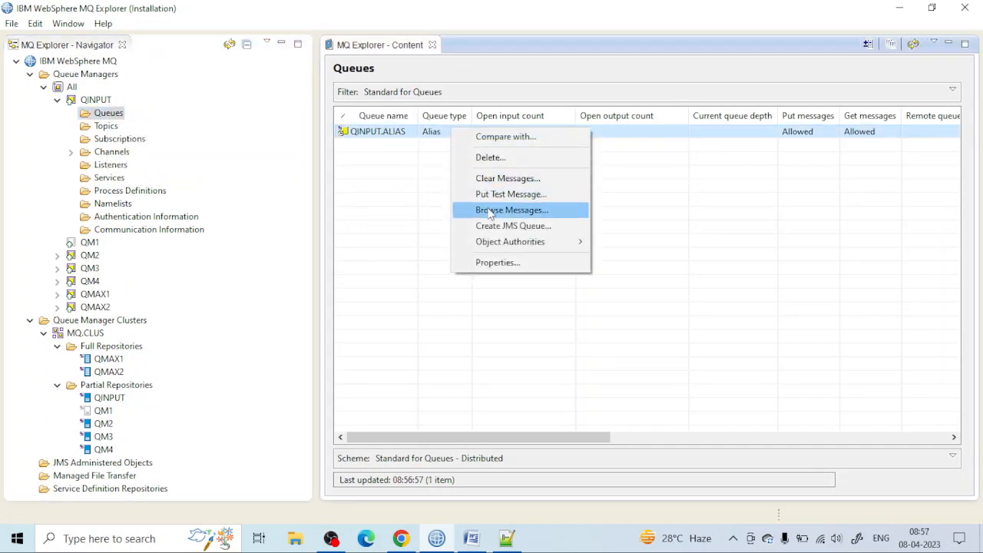
left_click(489, 197)
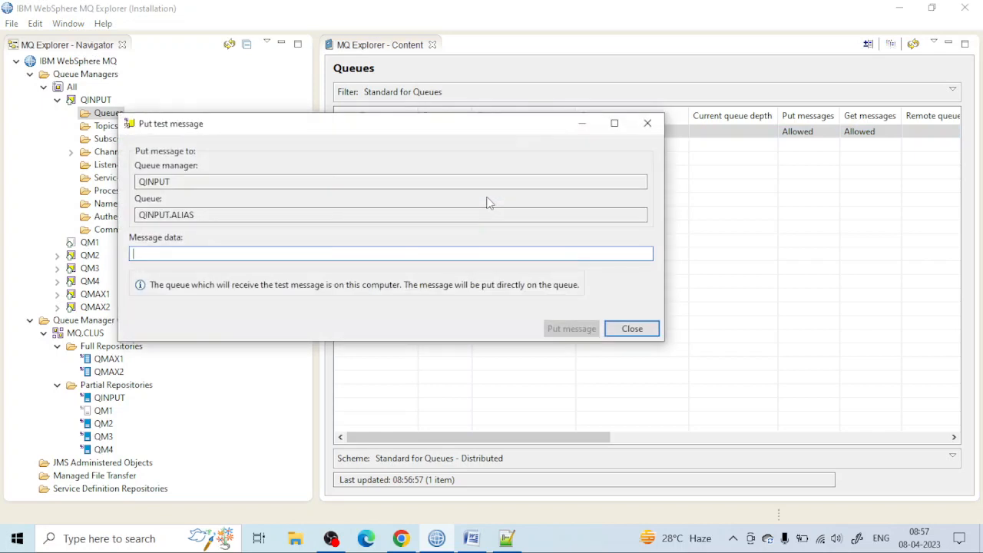
Step: Put a series of single-letter test messages, including B, C, F, G and J, on QINPUT.ALIAS and close the form
type("B")
key("BackSpace")
type("B")
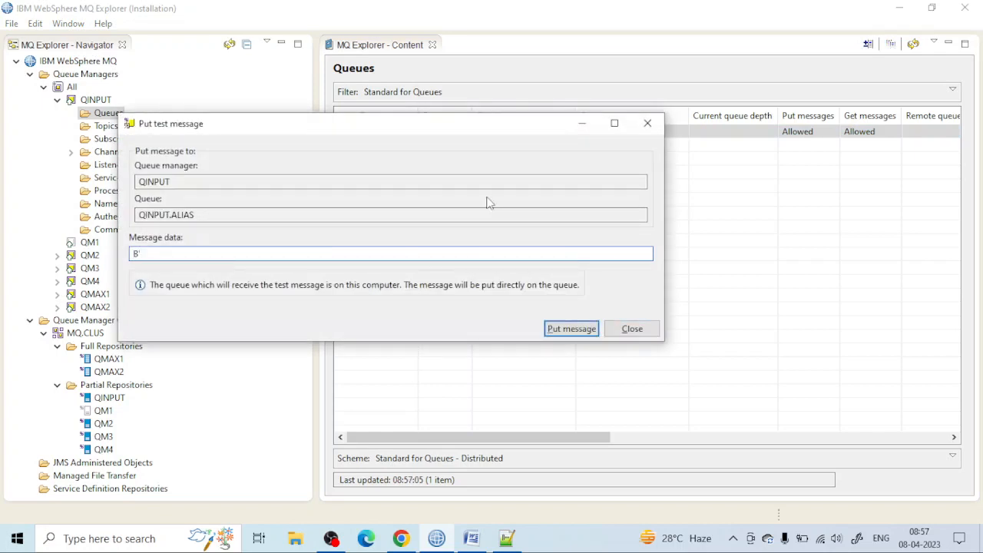
key("BackSpace")
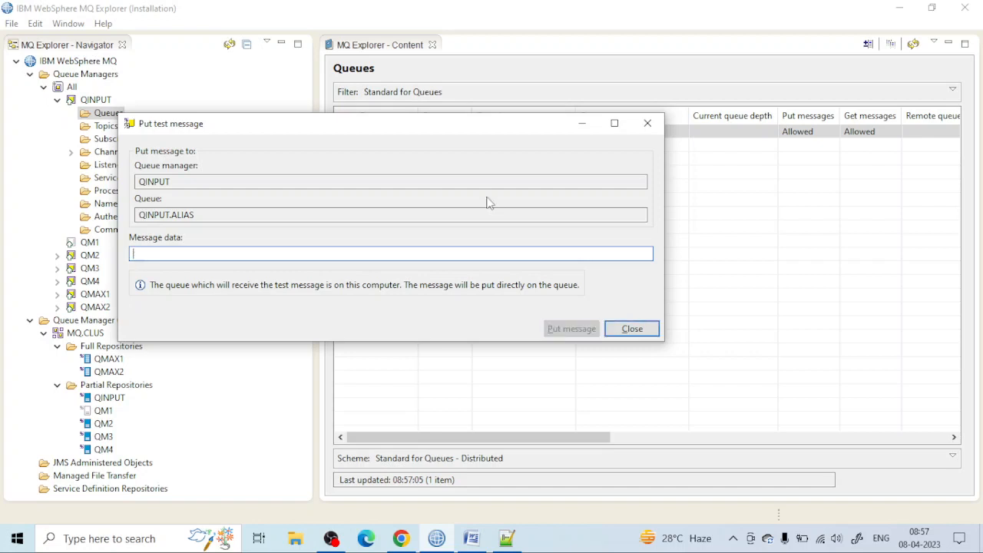
type("B")
key("BackSpace")
type("B")
key("BackSpace")
type("B")
key("BackSpace")
type("B")
key("BackSpace")
type("B")
key("BackSpace")
type("B")
key("BackSpace")
type("B")
key("BackSpace")
left_click(632, 329)
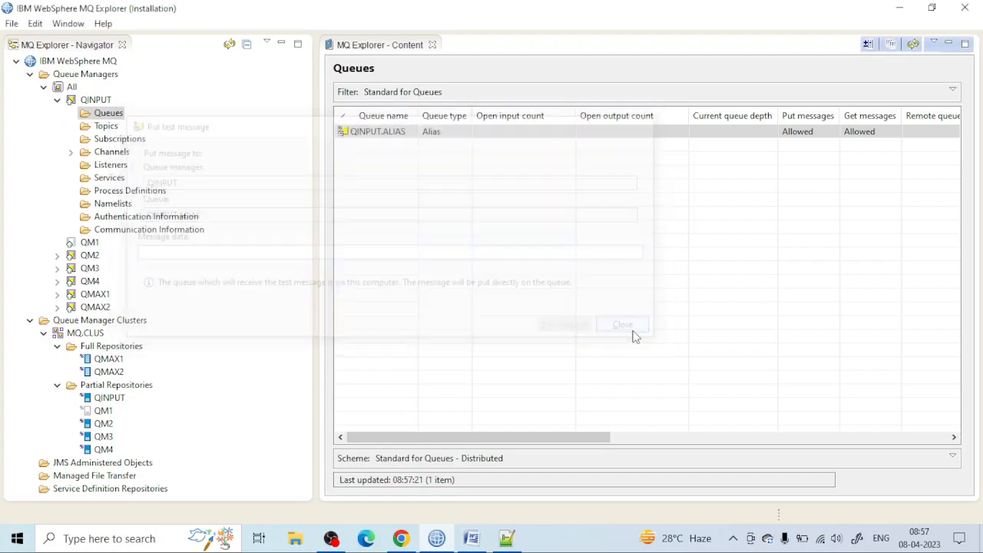
Step: Check the current depth of CLUS.LOCAL in the queue lists of QM2, QM3 and QM4
left_click(57, 254)
left_click(107, 268)
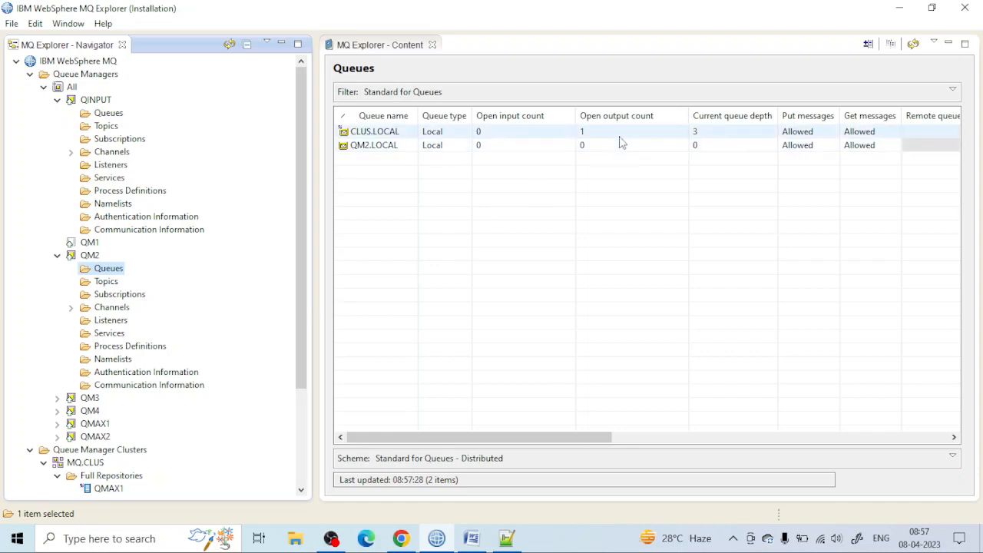
left_click(56, 397)
scroll(63, 399, "down", 2)
left_click(111, 336)
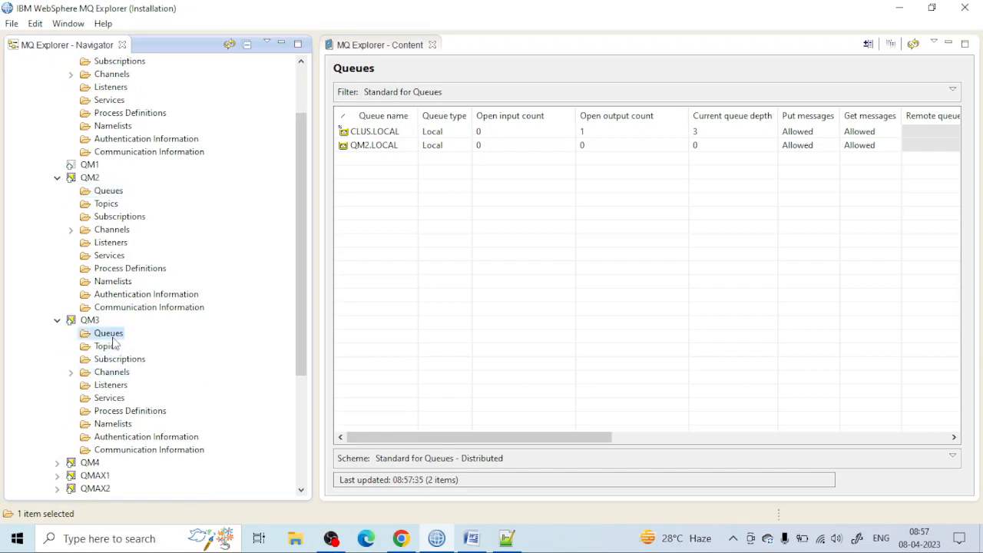
scroll(241, 369, "down", 5)
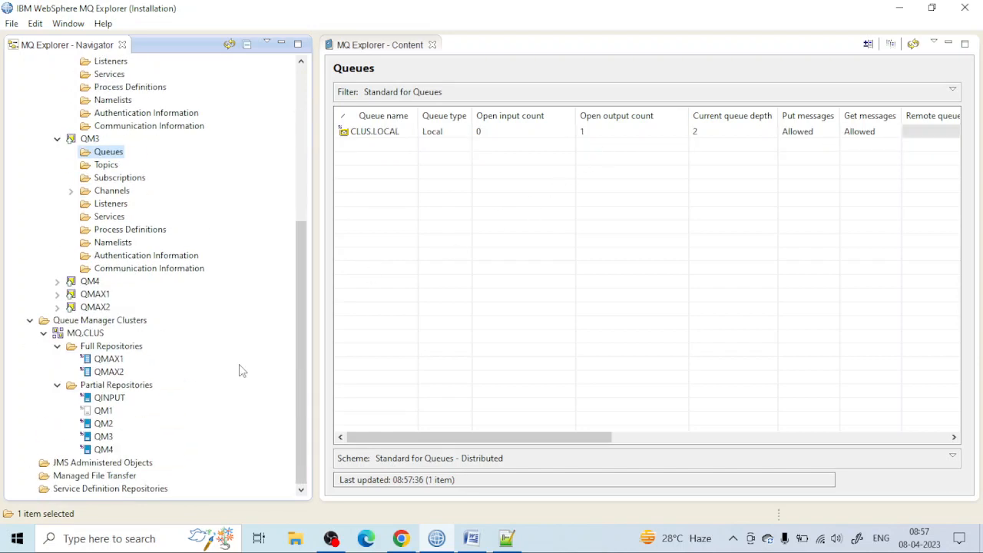
left_click(58, 282)
left_click(107, 294)
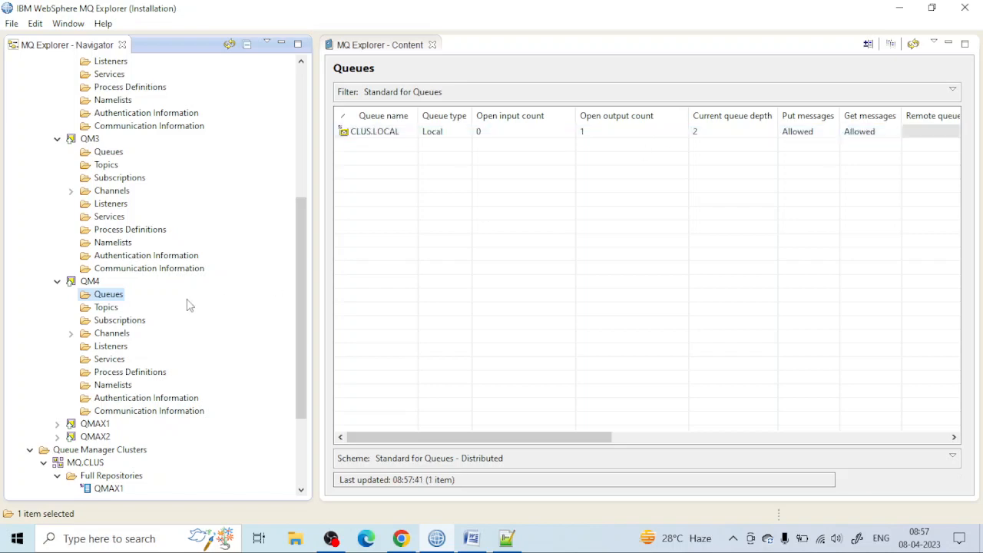
Step: Browse the messages in CLUS.LOCAL on QM2 and examine their message data
scroll(176, 303, "up", 4)
left_click(111, 165)
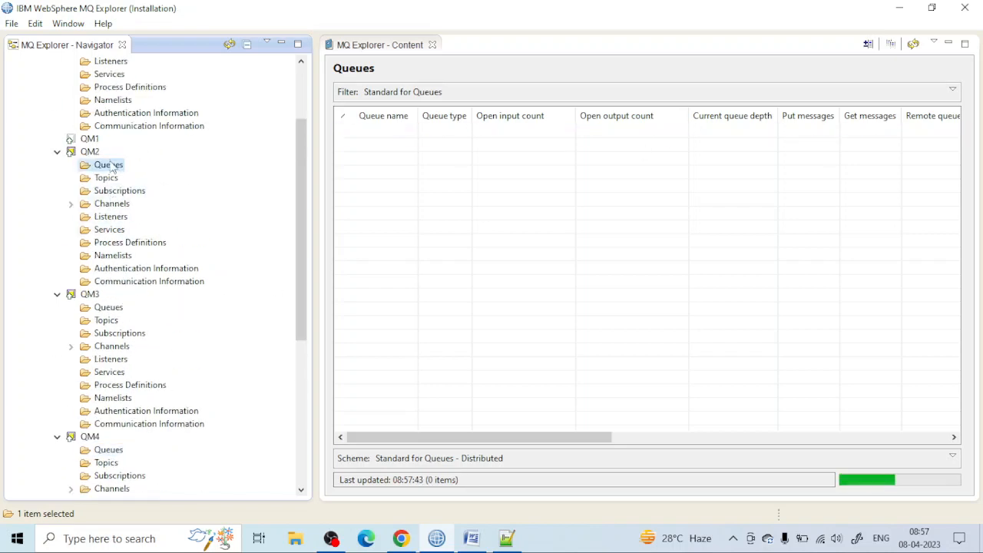
right_click(530, 136)
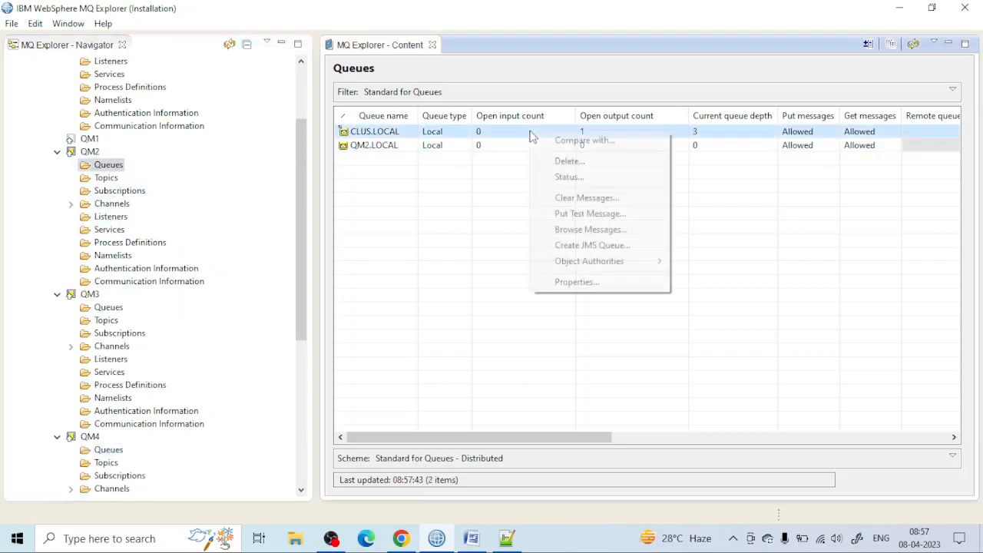
left_click(561, 229)
left_click_drag(313, 260, 332, 270)
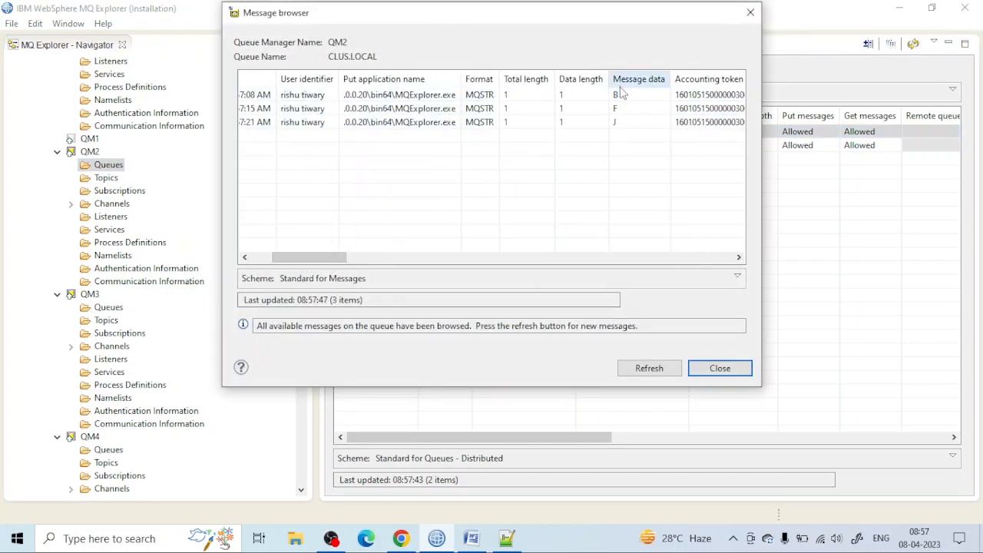
left_click(751, 11)
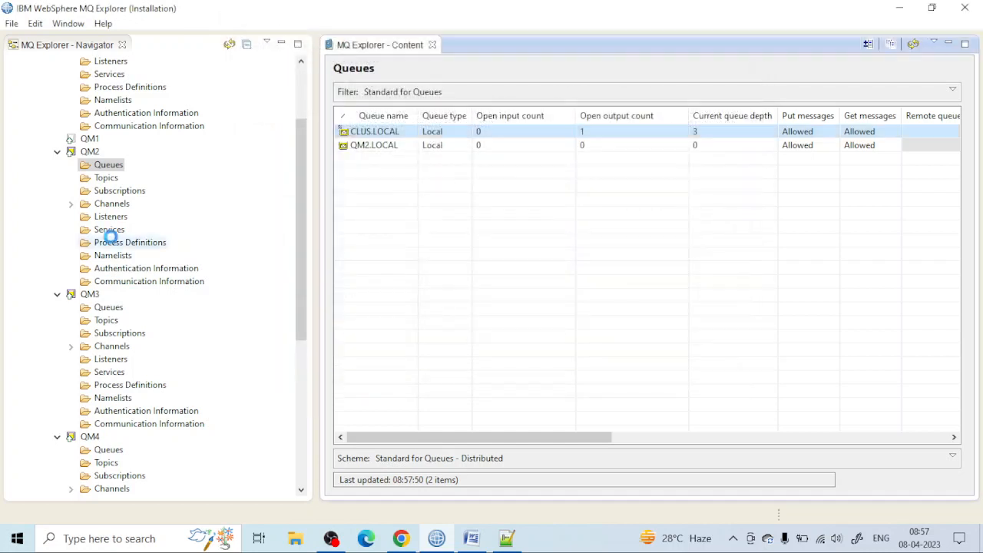
Step: Browse the messages in CLUS.LOCAL on QM3 and examine their message data
scroll(95, 281, "down", 1)
left_click(99, 273)
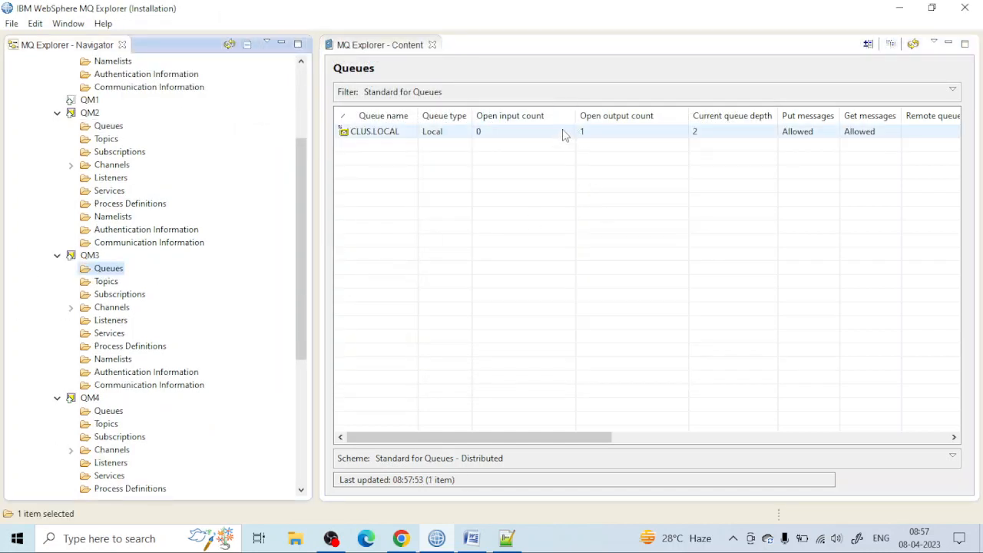
right_click(562, 135)
left_click(589, 228)
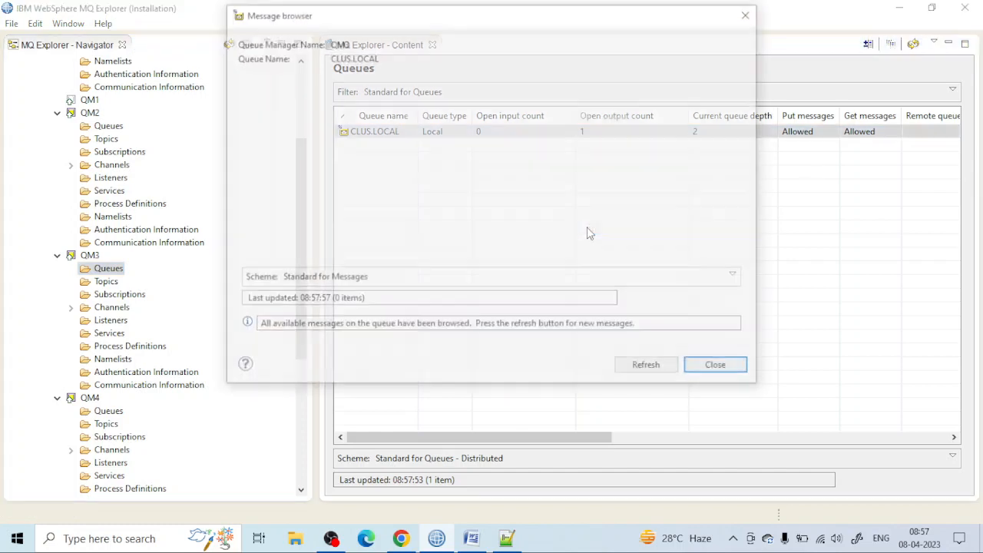
left_click_drag(307, 261, 329, 267)
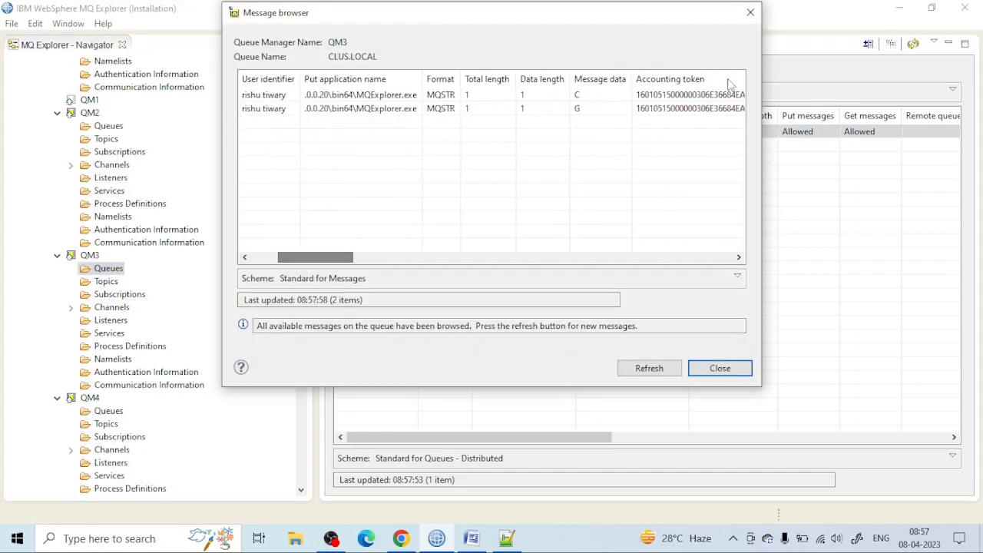
left_click(751, 13)
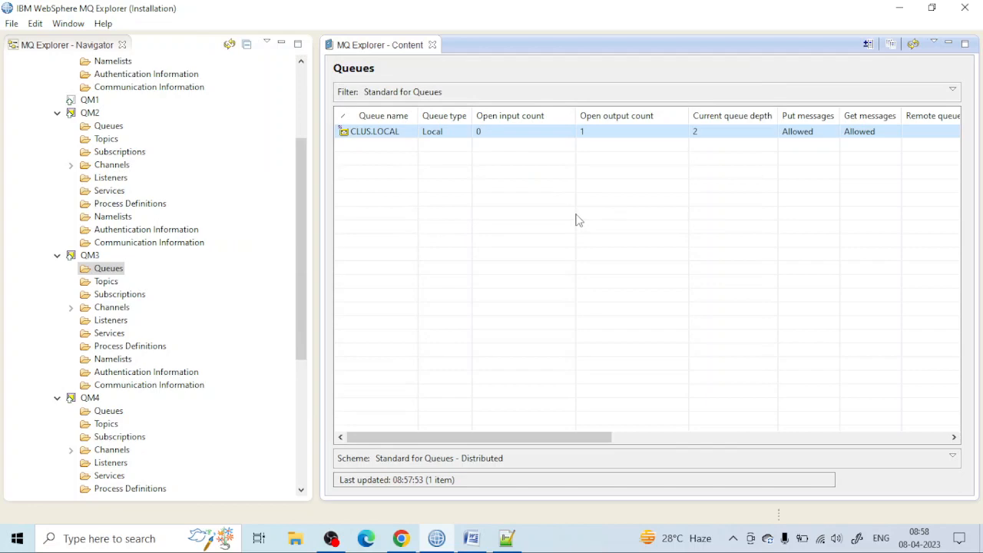
Step: Switch to the WMQ Basic document in Word, dismiss its spelling and grammar check, and return to MQ Explorer
left_click(471, 539)
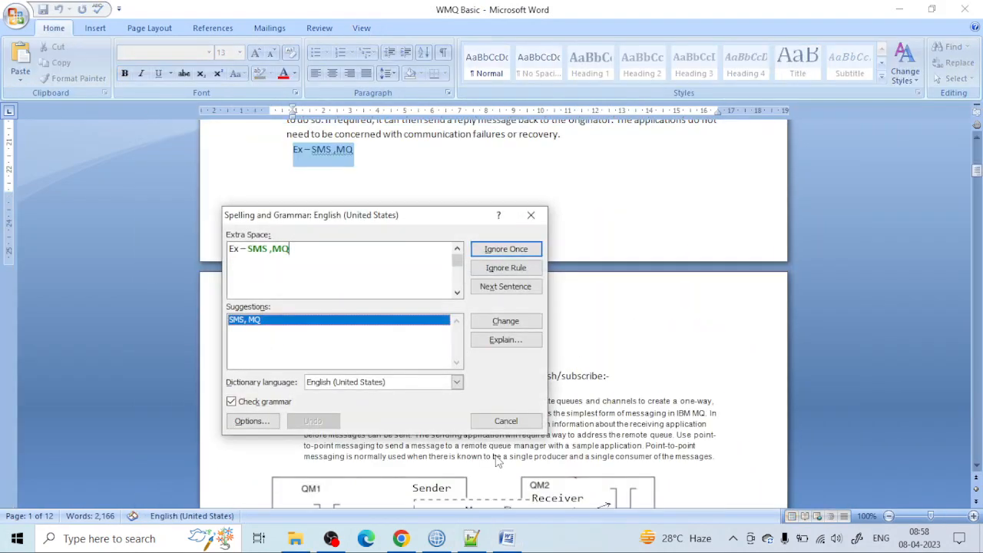
left_click(530, 215)
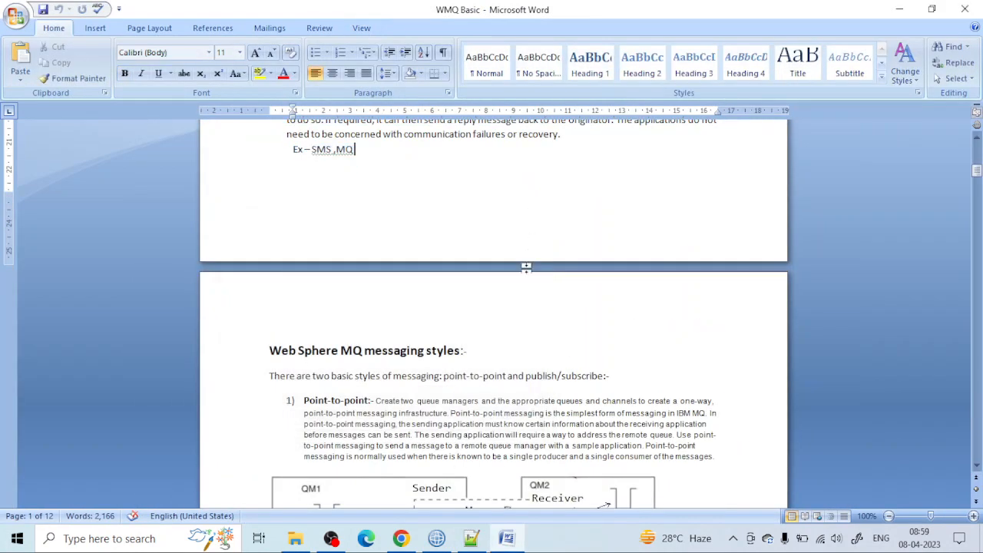
left_click(436, 538)
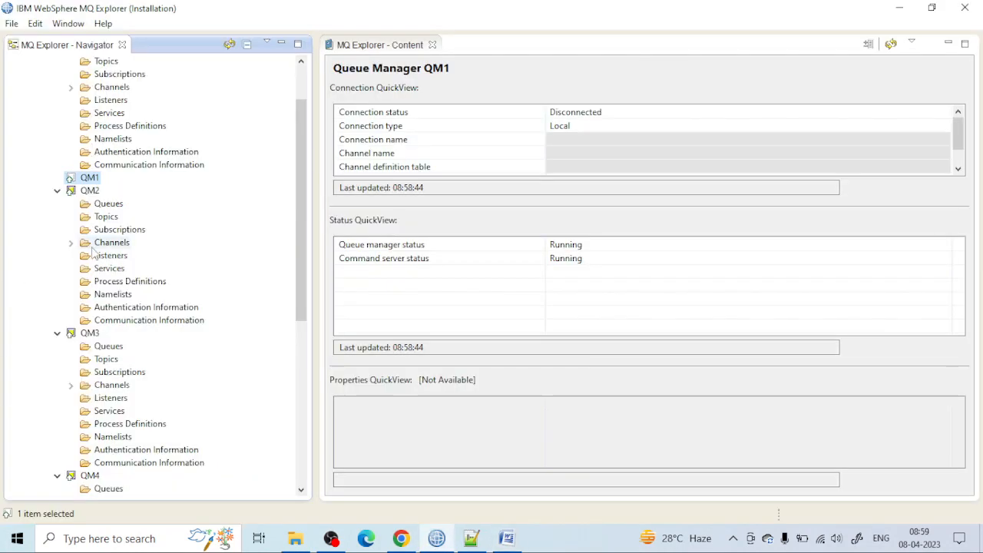
Step: Browse the messages in CLUS.LOCAL on QM2 once more to recheck their message data
left_click(108, 208)
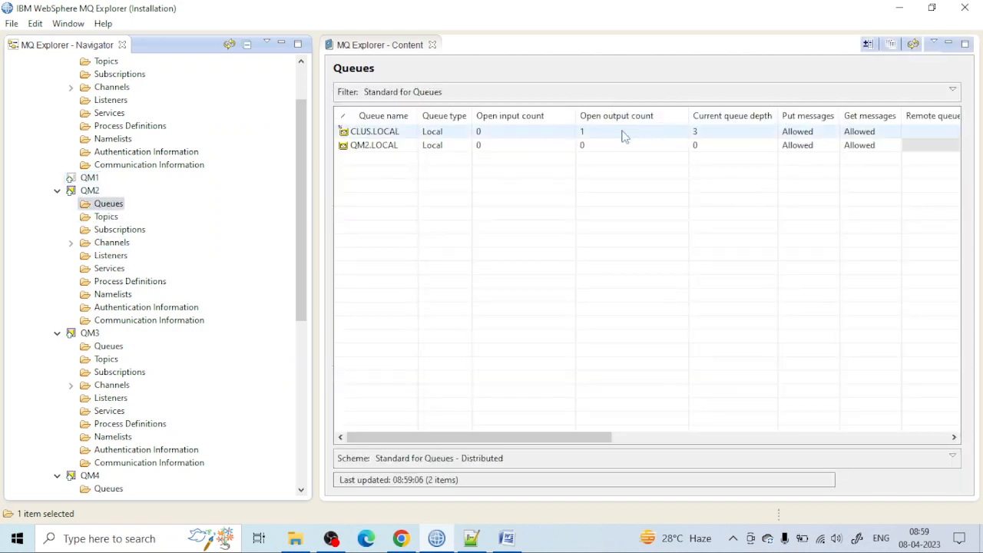
right_click(624, 133)
left_click(658, 230)
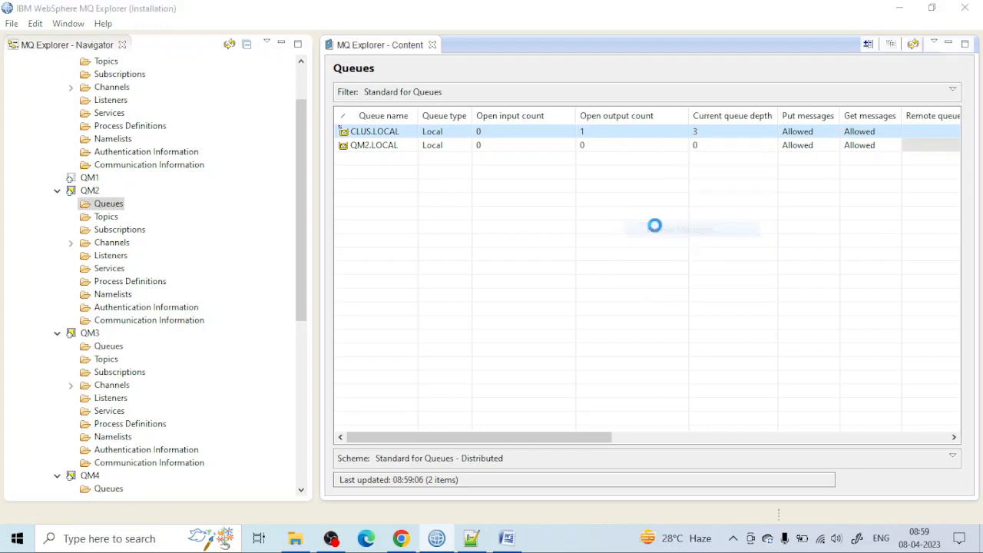
left_click_drag(318, 257, 353, 257)
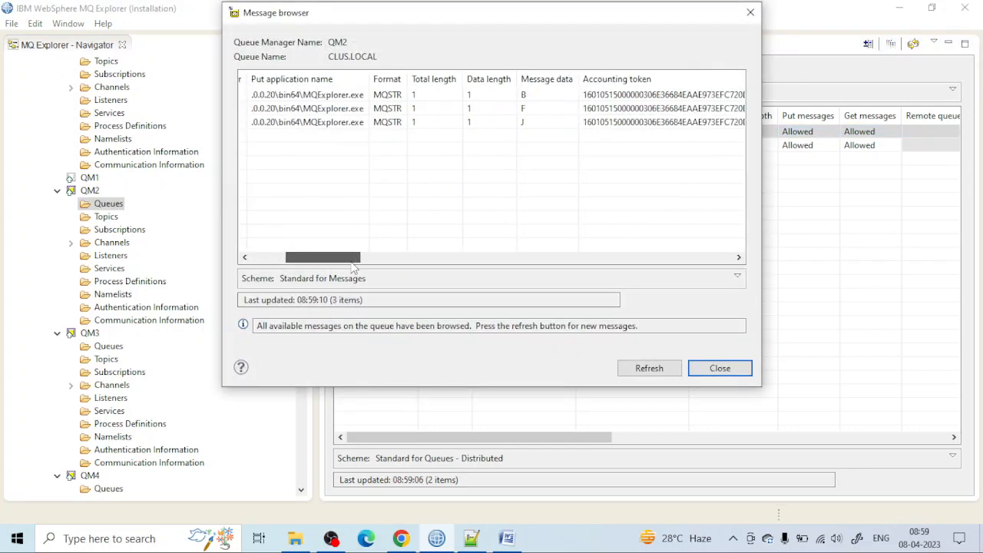
left_click(750, 12)
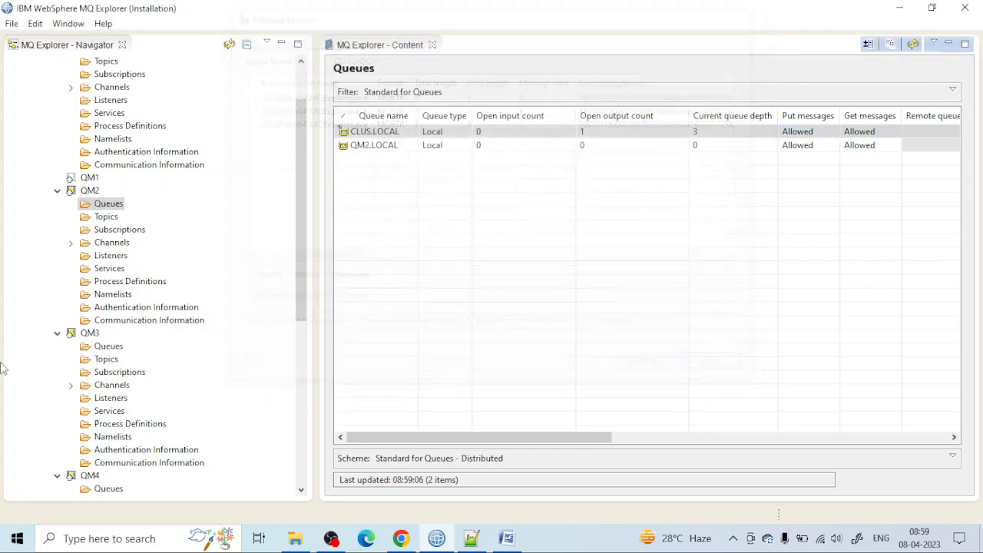
Step: Browse the messages in CLUS.LOCAL on QM3 again and examine their message data
scroll(40, 354, "down", 3)
left_click(106, 230)
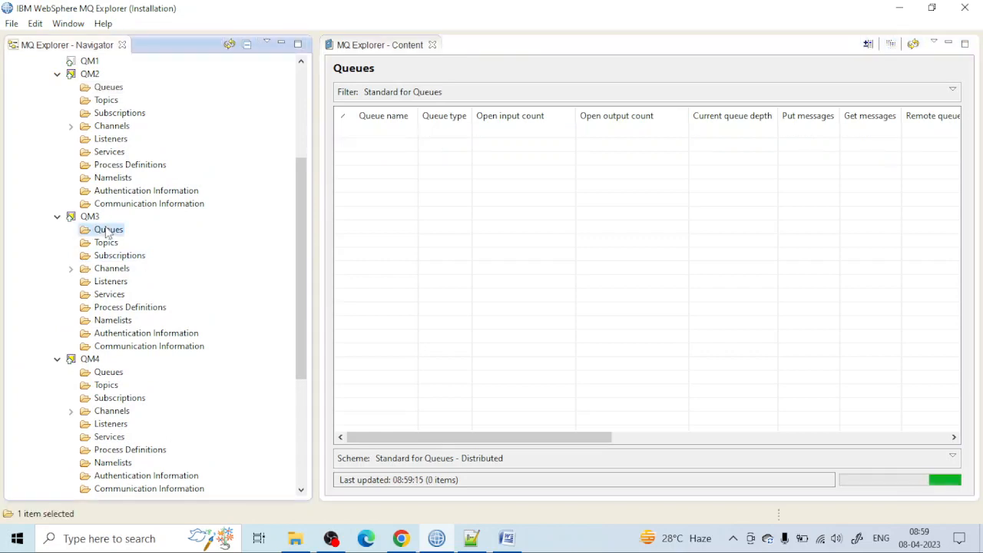
right_click(109, 227)
left_click(91, 237)
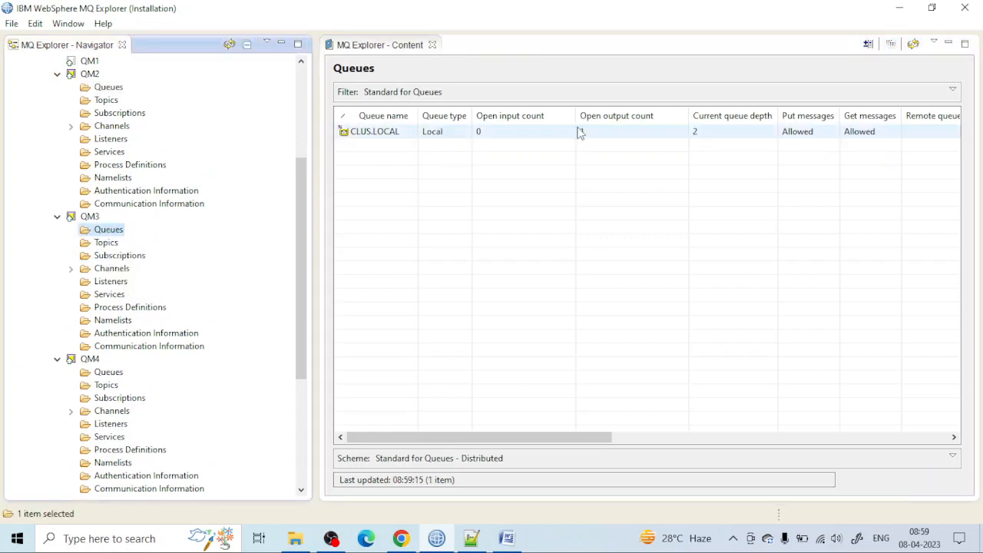
left_click(571, 128)
right_click(572, 131)
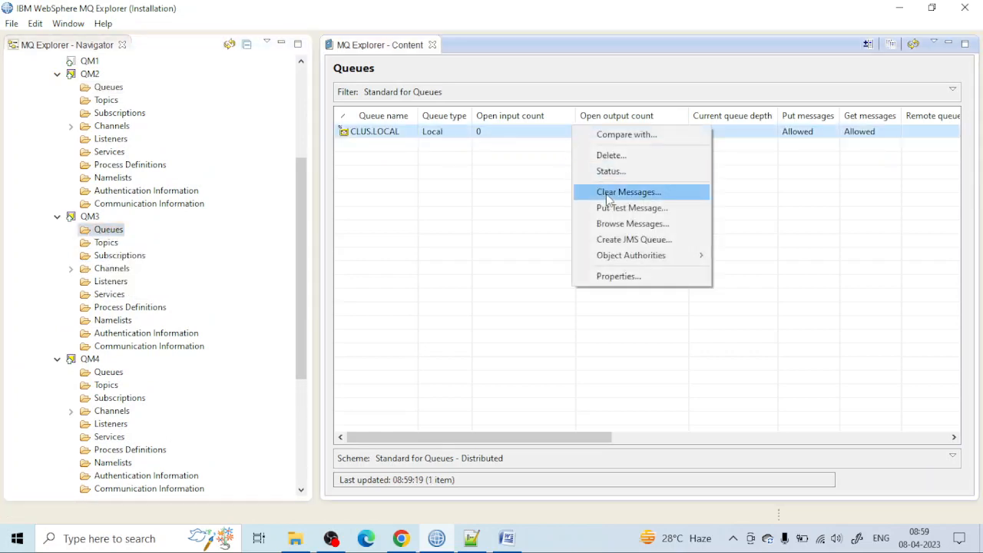
left_click(606, 194)
left_click(667, 182)
right_click(516, 137)
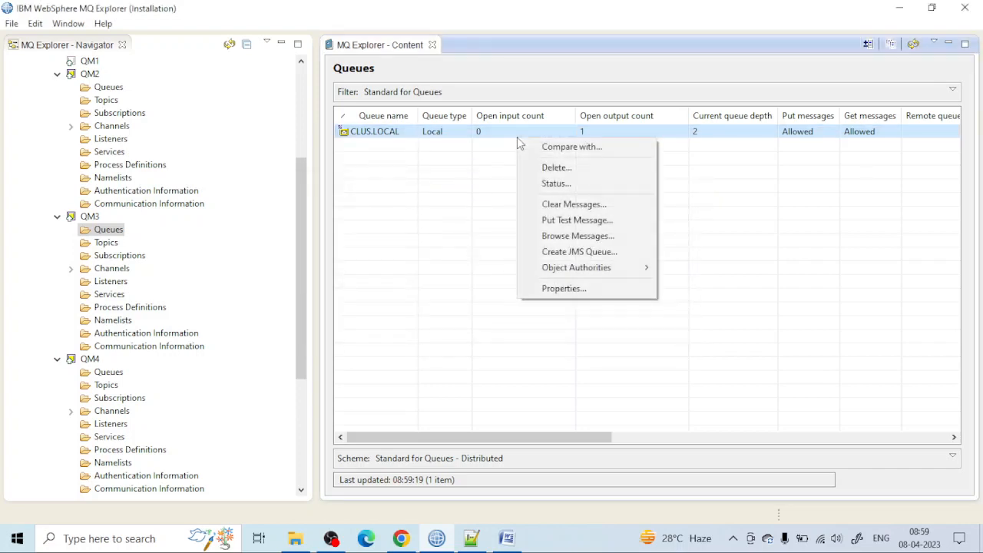
left_click(558, 235)
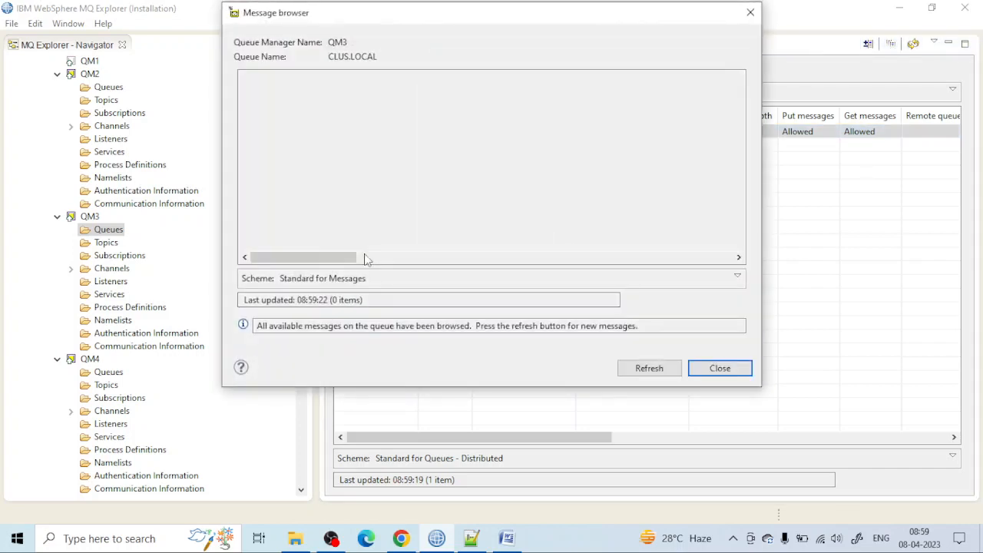
left_click_drag(277, 257, 323, 257)
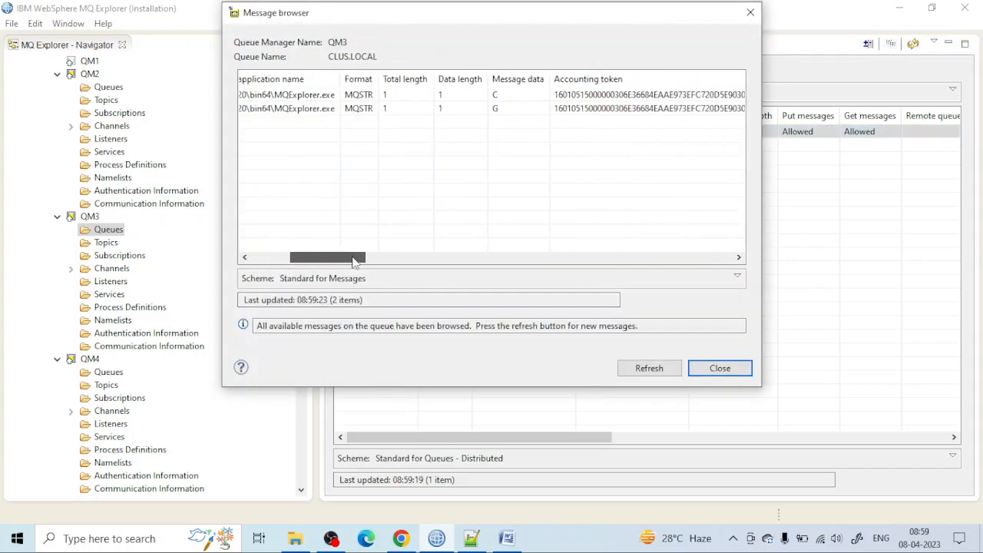
left_click(750, 12)
Step: Browse the messages in CLUS.LOCAL on QM4 and examine their message data
scroll(108, 231, "down", 5)
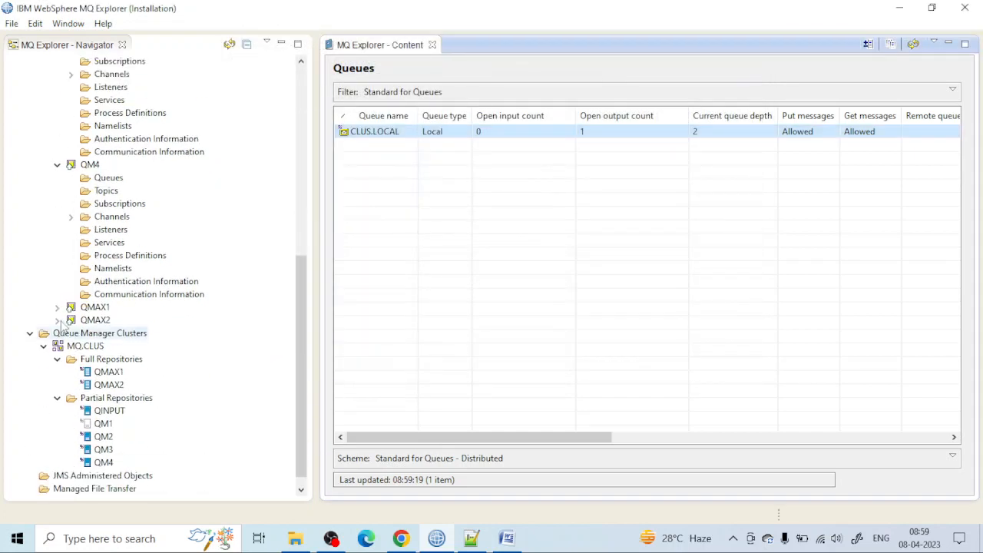
right_click(103, 182)
left_click(483, 132)
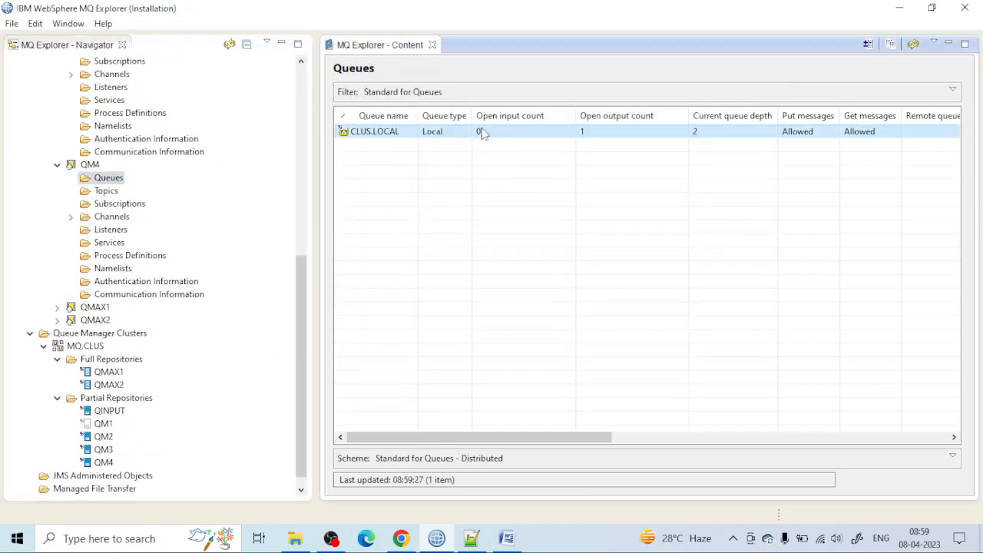
right_click(484, 133)
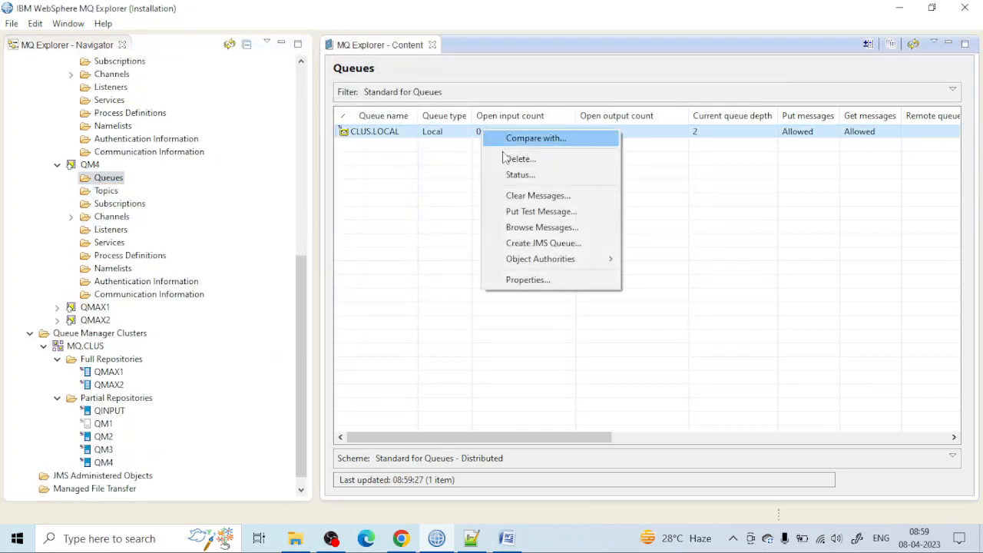
left_click(538, 212)
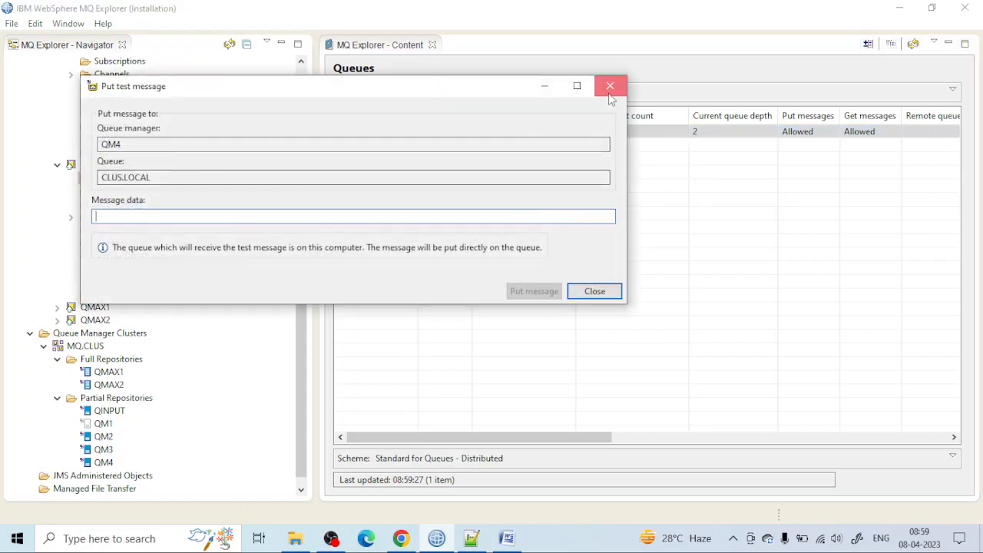
left_click(607, 85)
right_click(434, 133)
left_click(483, 226)
left_click_drag(313, 264, 345, 263)
left_click(750, 12)
Step: Collapse QM2, QM3 and QM4 in the navigator tree and connect to queue manager QM1
scroll(123, 241, "up", 5)
scroll(97, 241, "up", 5)
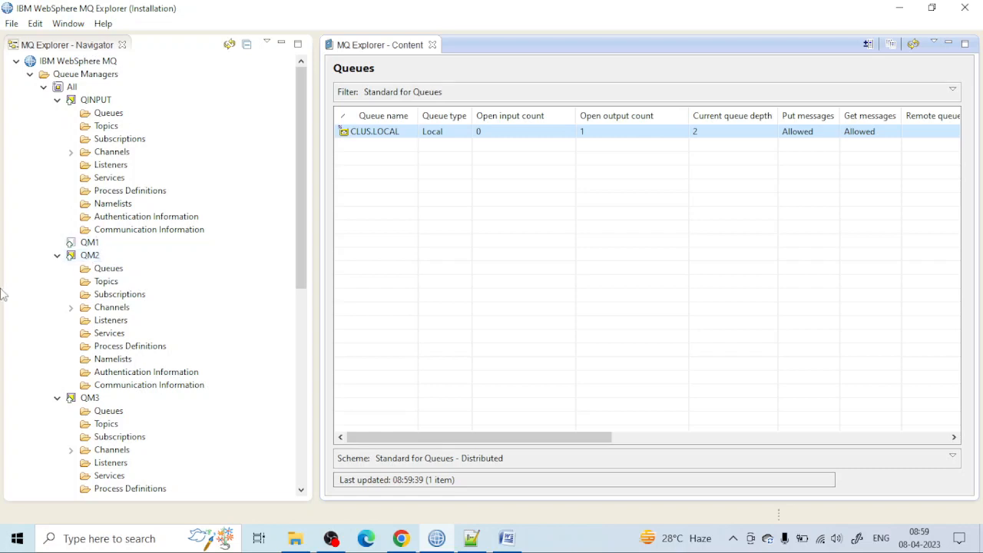
left_click(56, 256)
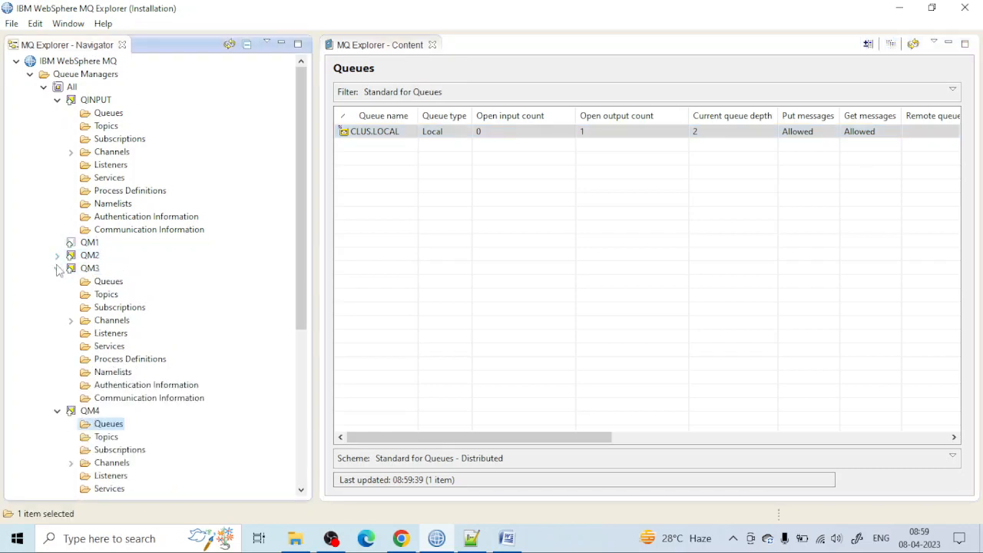
left_click(56, 268)
left_click(56, 281)
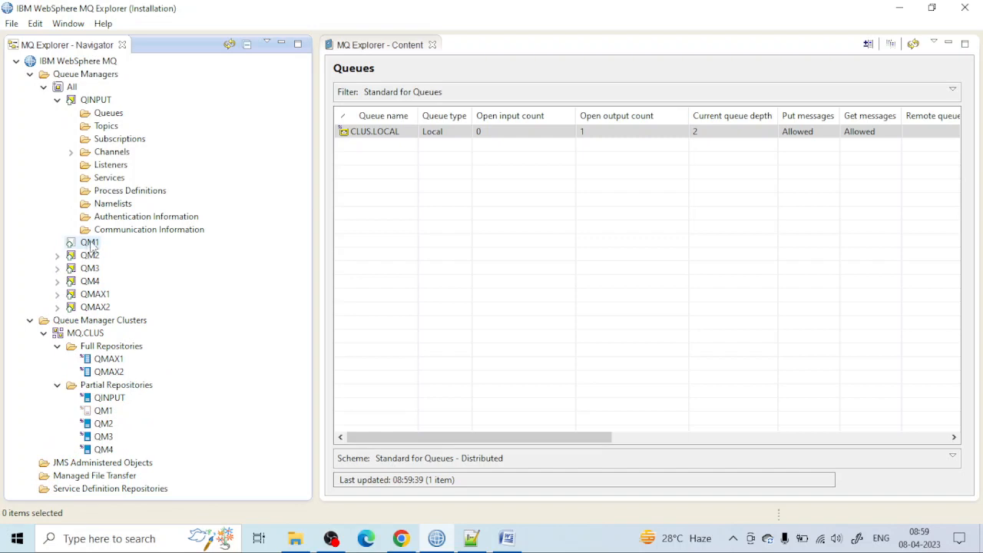
right_click(90, 244)
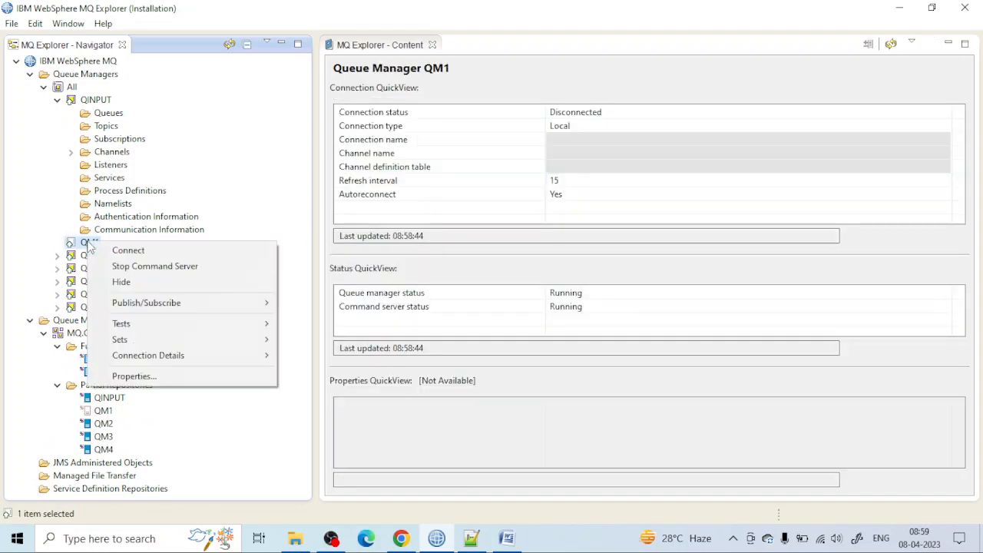
left_click(172, 253)
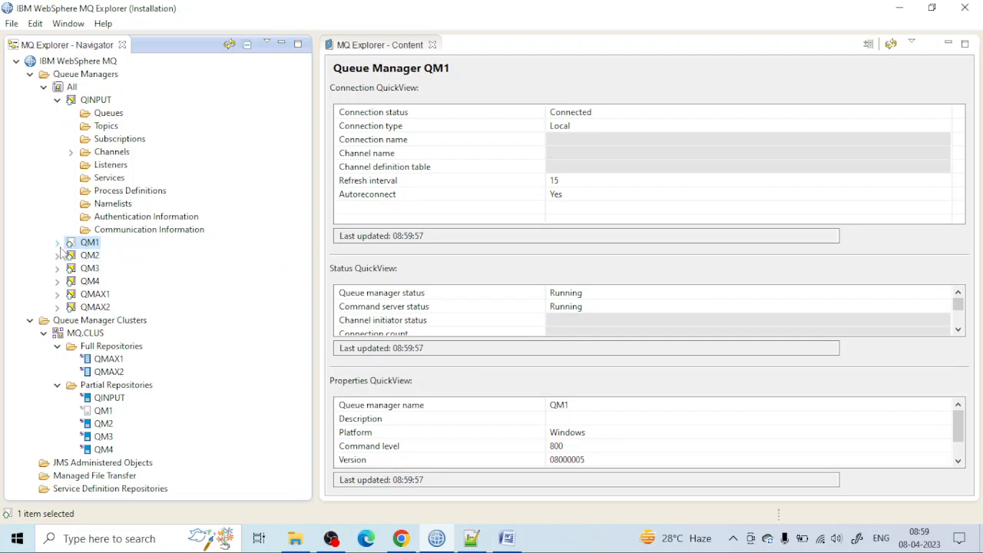
Step: Browse the messages in CLUS.LOCAL on QM1 and examine their message data
left_click(57, 242)
left_click(112, 255)
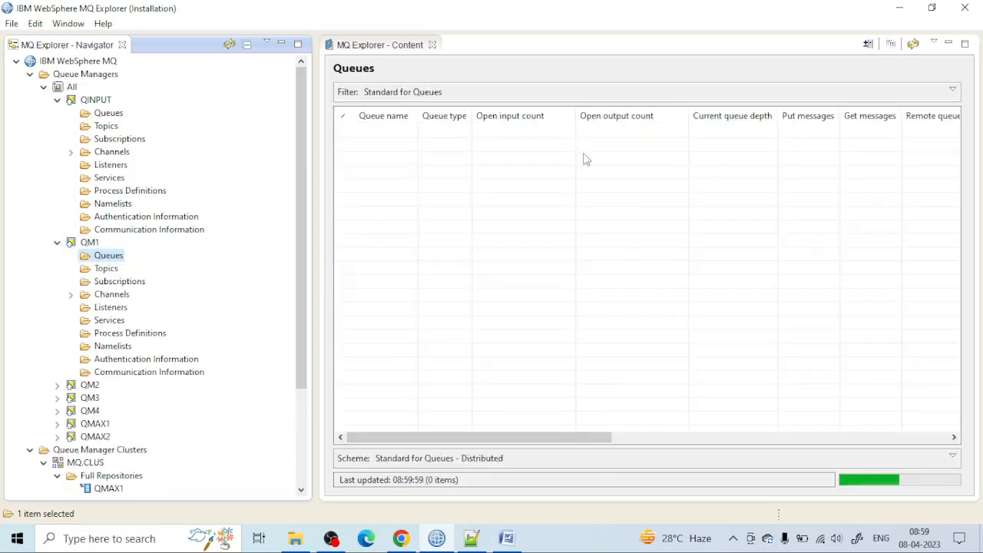
right_click(578, 135)
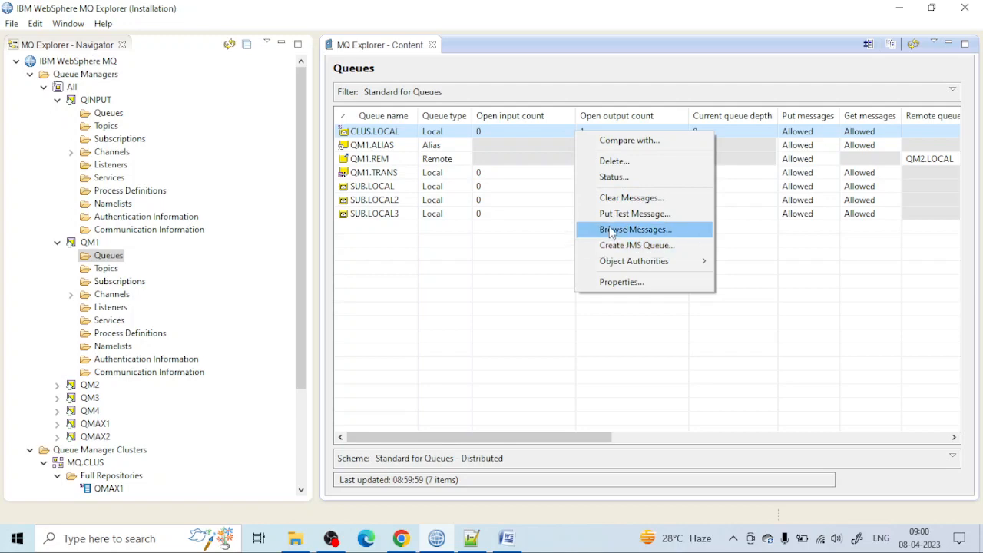
left_click(636, 229)
left_click_drag(317, 262, 382, 263)
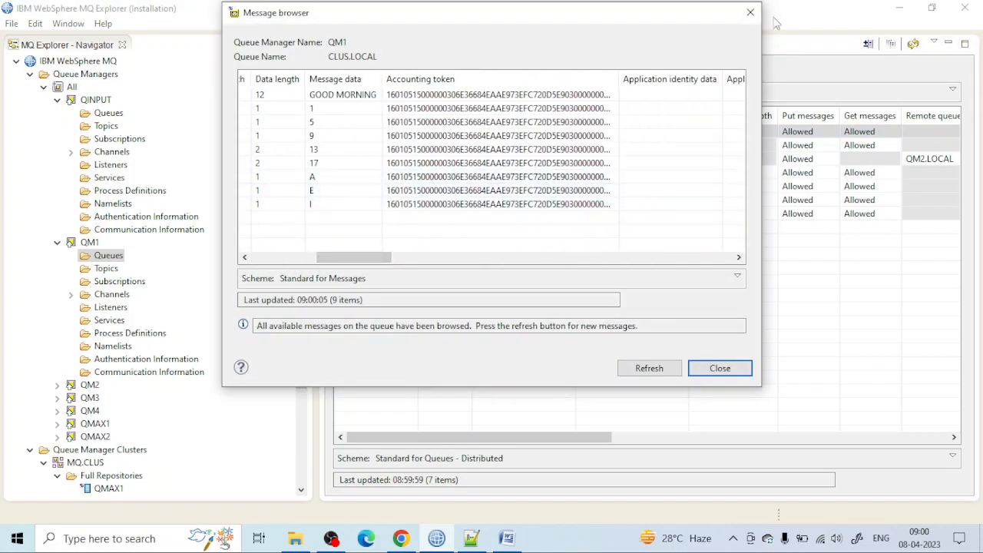
left_click(750, 12)
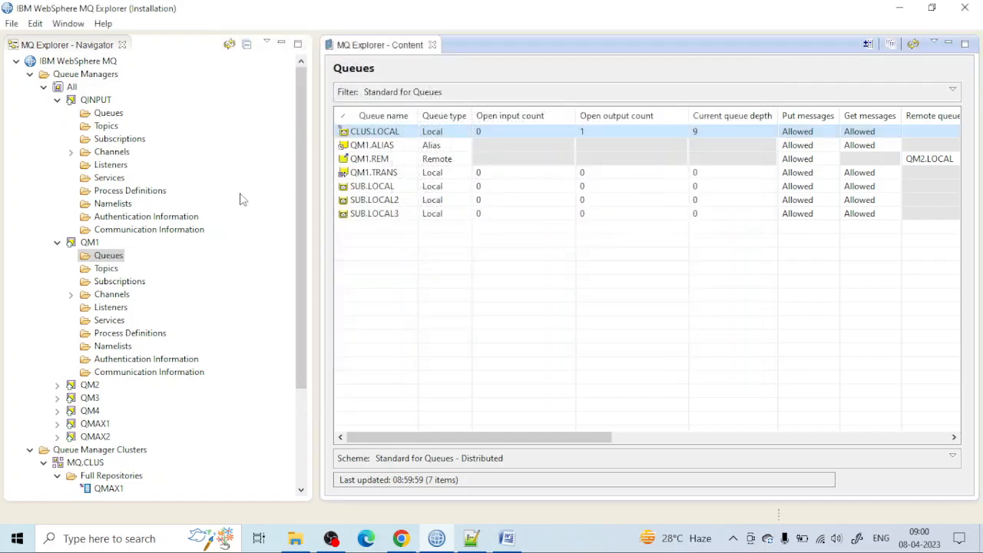
Step: Stop queue manager QM1 with a controlled shutdown
right_click(86, 244)
mouse_move(258, 264)
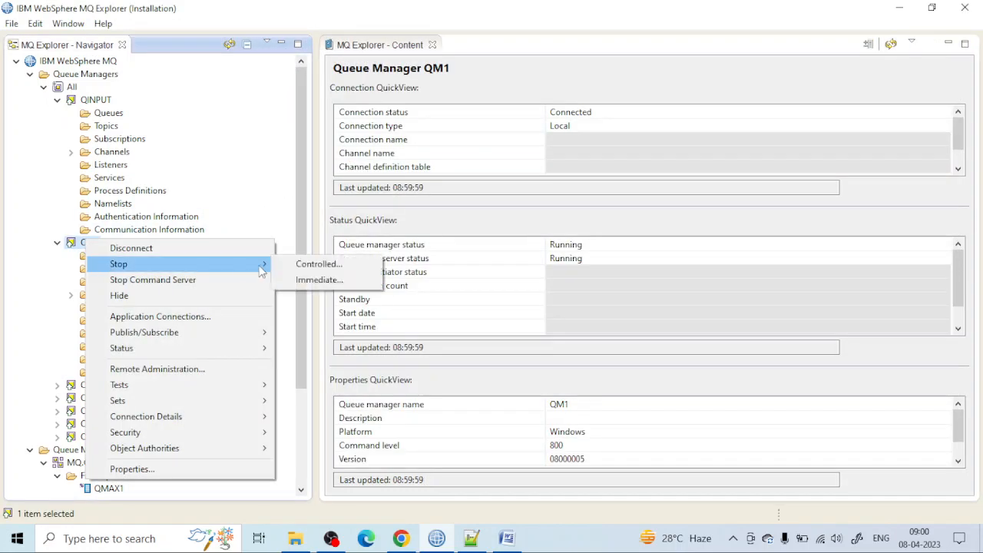
left_click(298, 266)
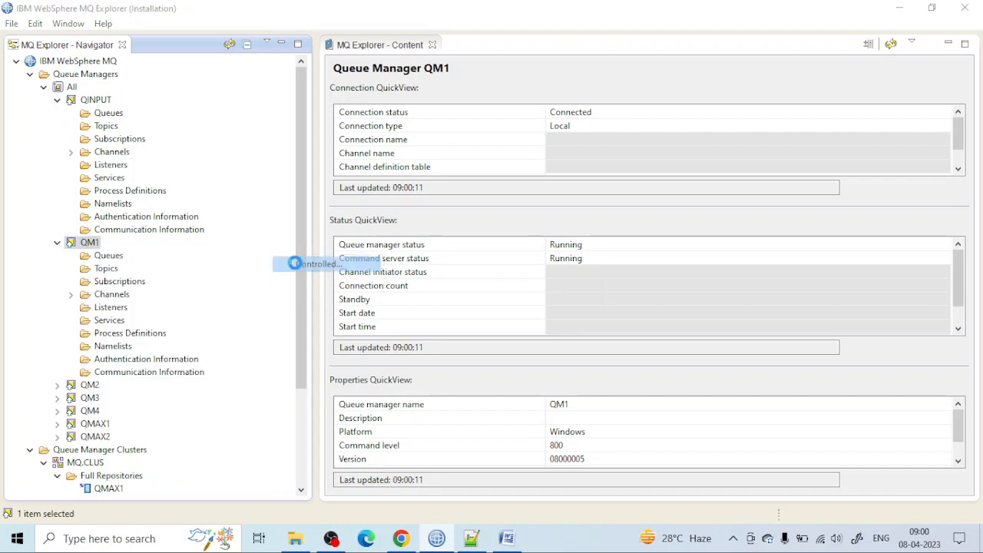
left_click(467, 310)
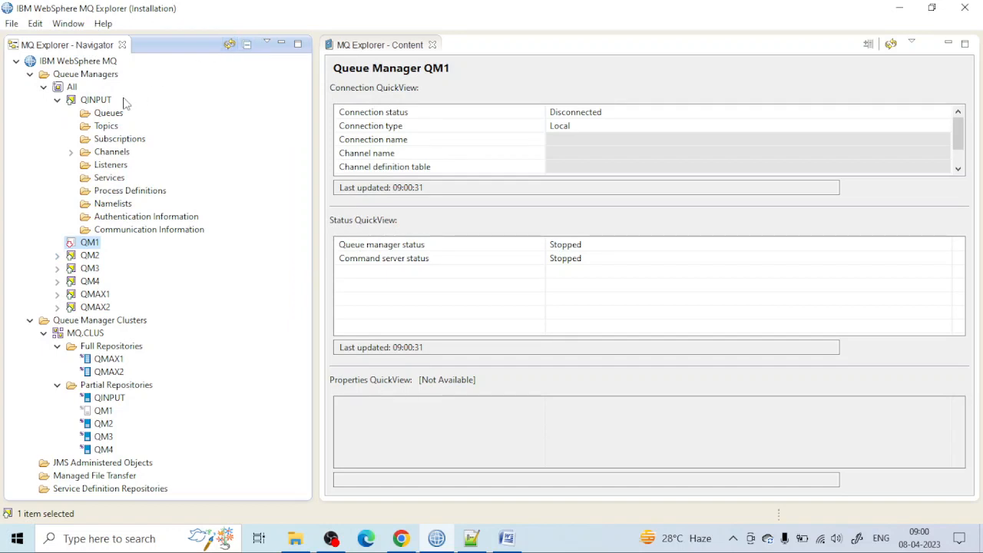
Step: Show the queues of QINPUT and try to browse the messages on QINPUT.ALIAS
left_click(99, 126)
left_click(102, 113)
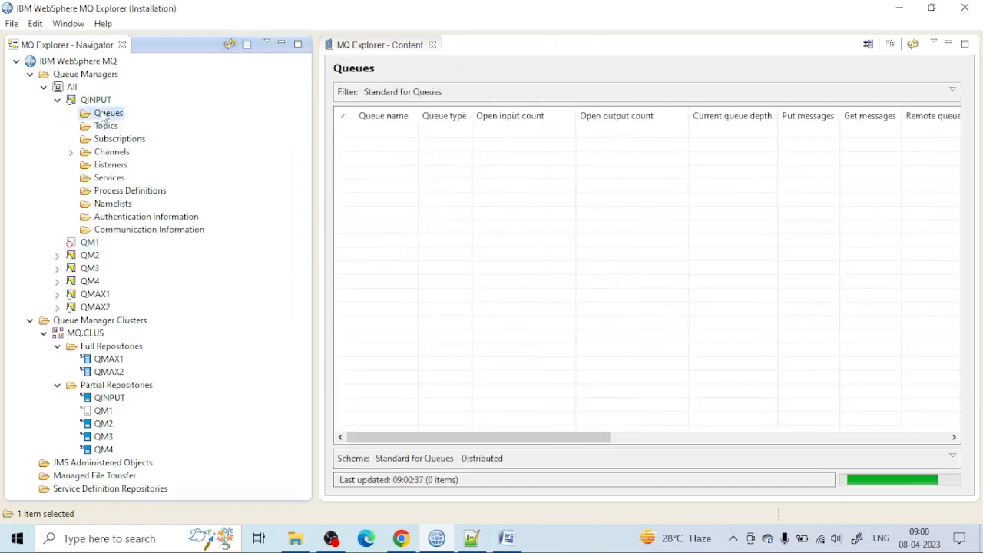
right_click(103, 115)
mouse_move(224, 120)
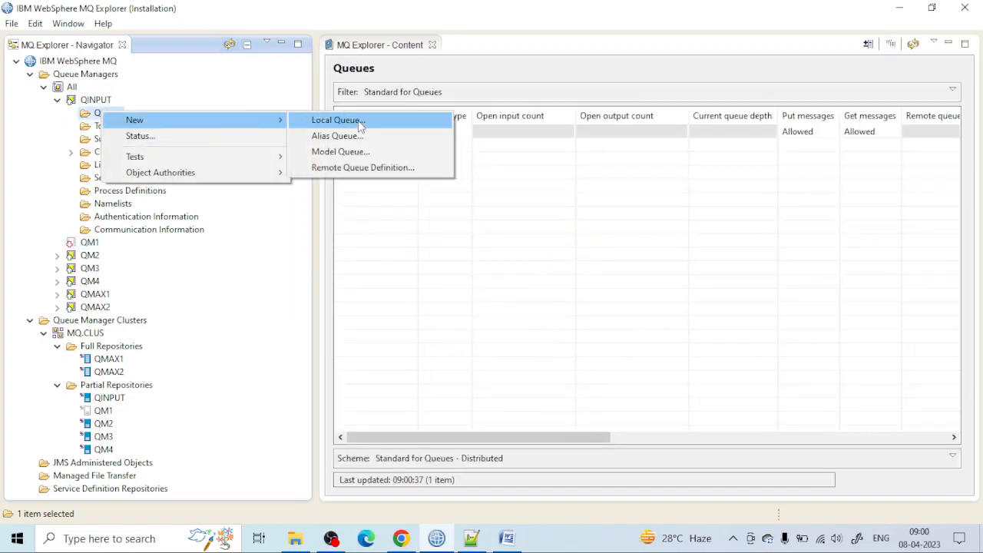
left_click(483, 127)
left_click(406, 133)
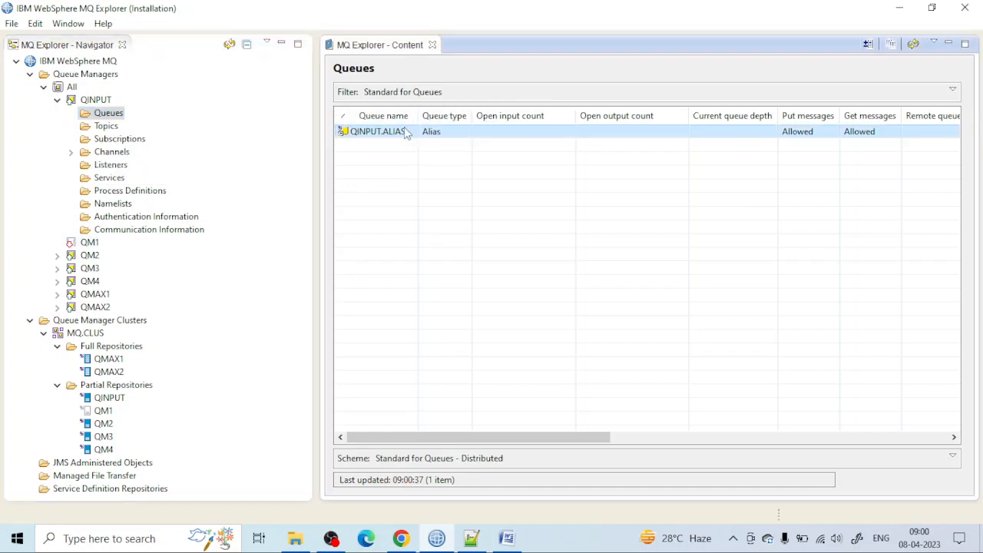
right_click(407, 132)
left_click(467, 208)
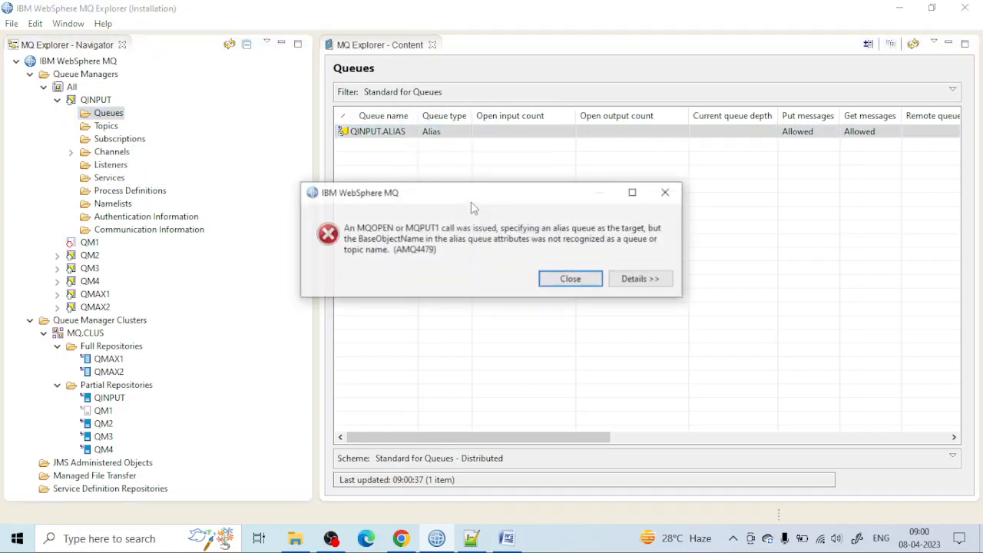
left_click(659, 192)
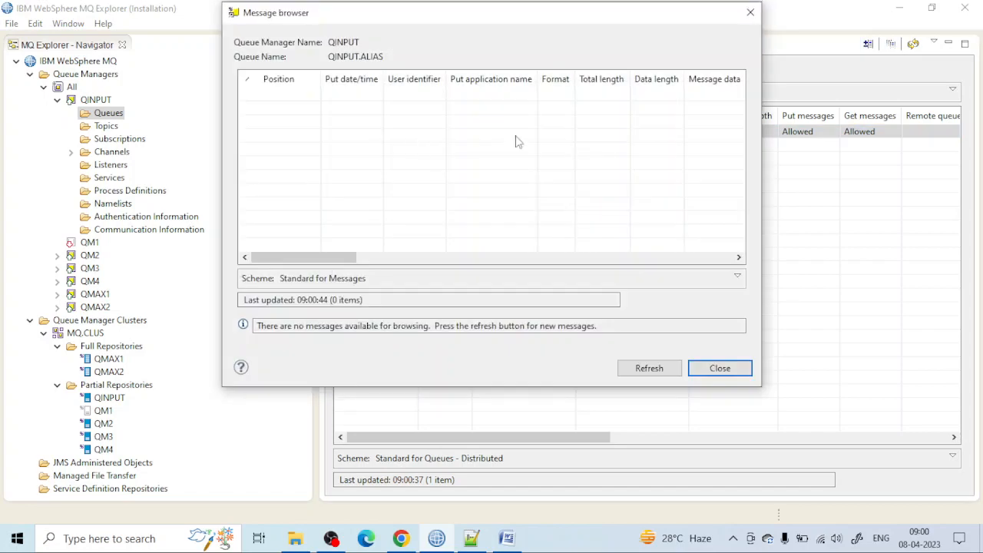
left_click(750, 12)
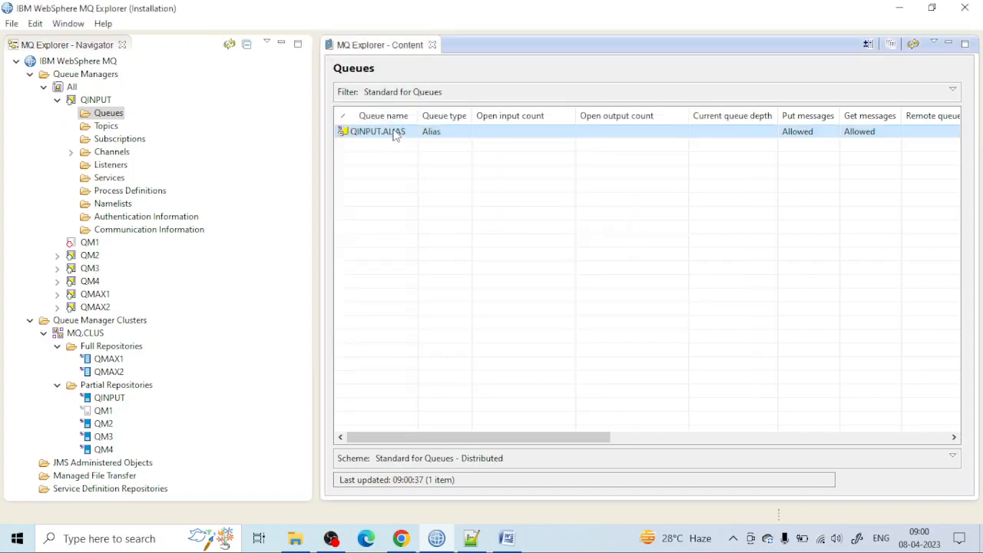
Step: Put a series of numbered test messages, from 1 up to 13, on QINPUT.ALIAS in QINPUT
right_click(393, 135)
left_click(436, 199)
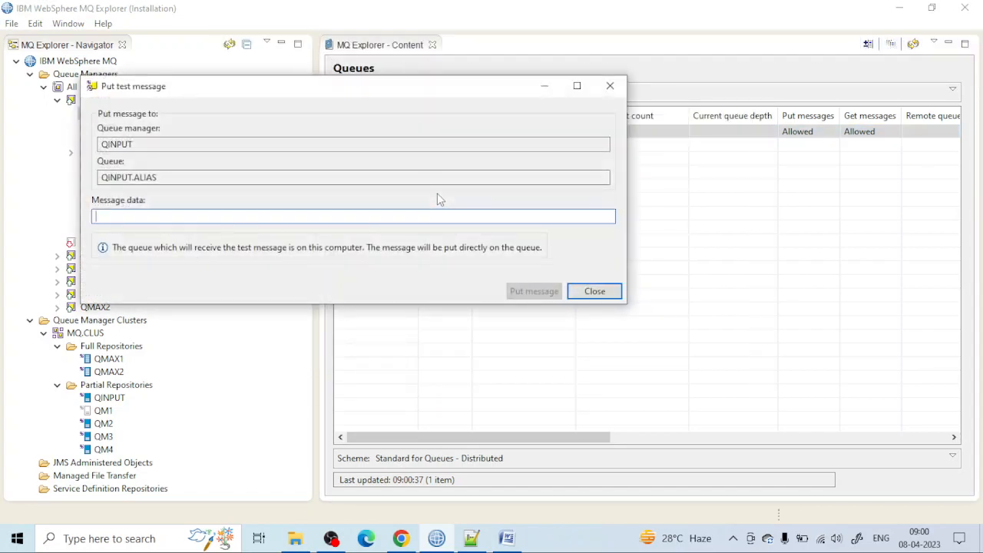
type("1")
key("Return")
type("2")
key("Return")
type("3")
key("Return")
type("4")
key("Return")
type("6")
key("Return")
type("7")
key("Return")
type("8")
key("Return")
type("9")
key("Return")
type("10")
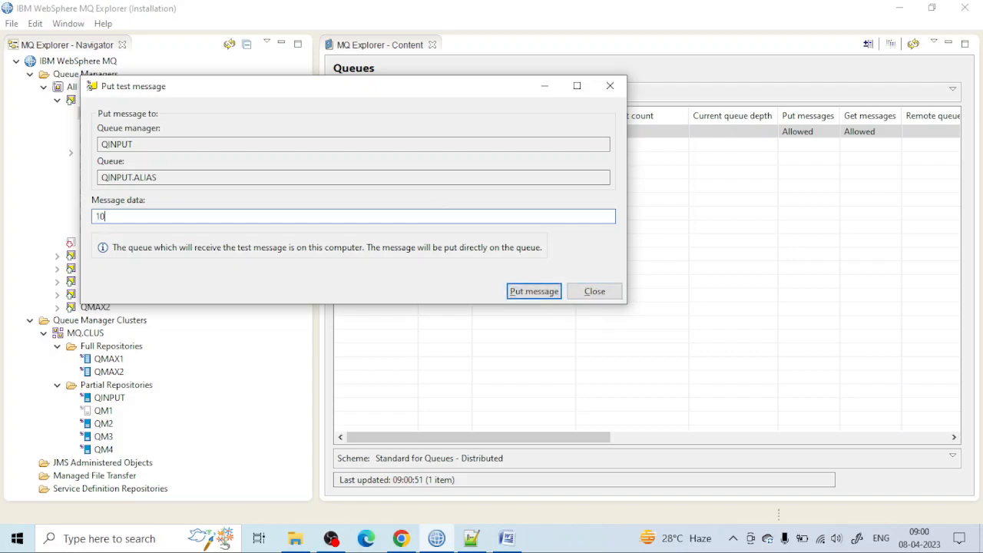
key("Return")
type("11")
key("Return")
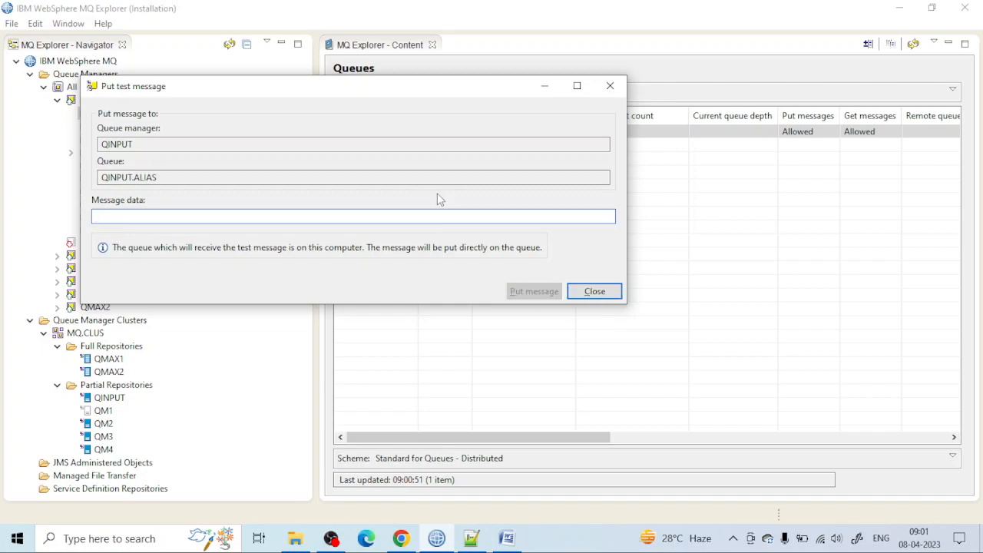
type("12")
key("Return")
type("13")
key("Return")
left_click(593, 292)
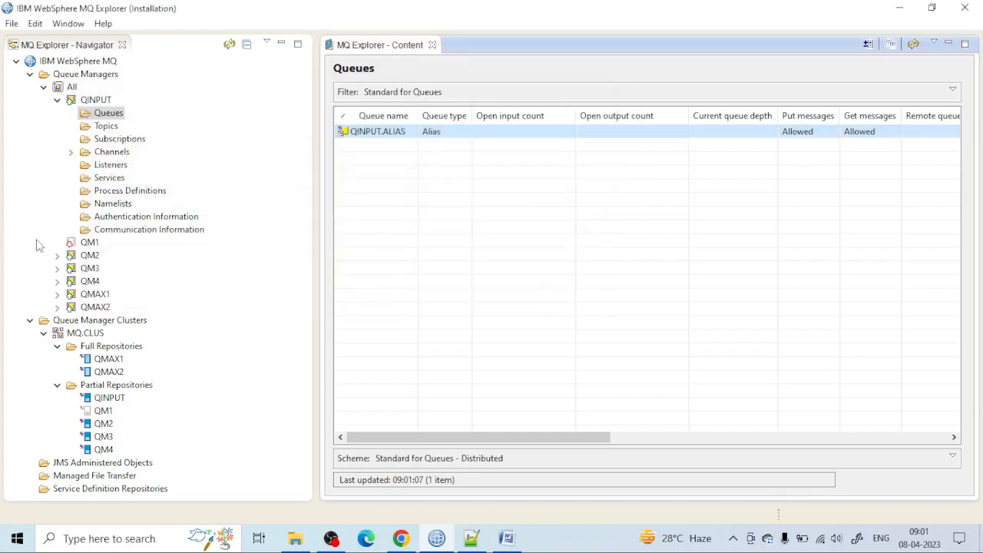
Step: Expand QM2 and browse the messages in its CLUS.LOCAL queue to examine where the numbered test messages went
left_click(57, 255)
left_click(111, 269)
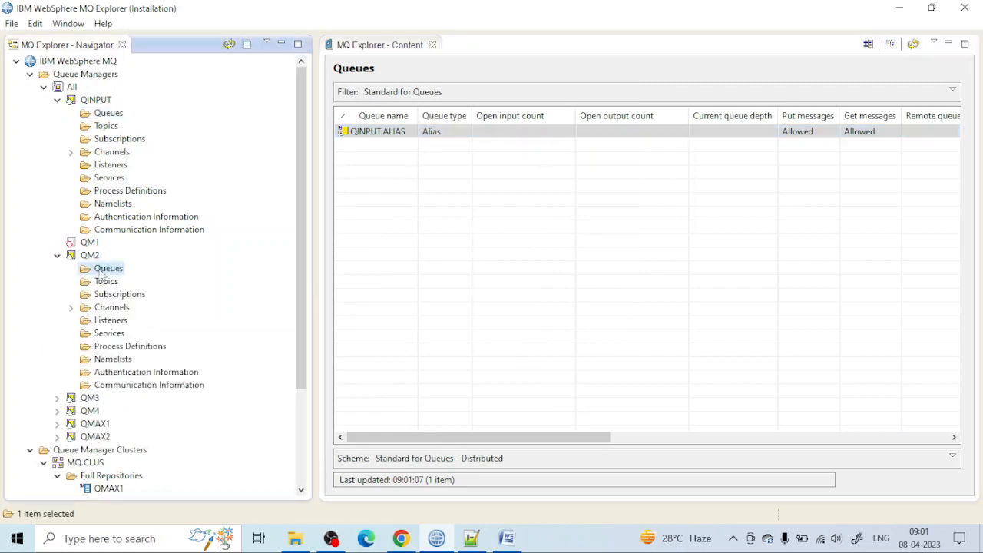
right_click(471, 133)
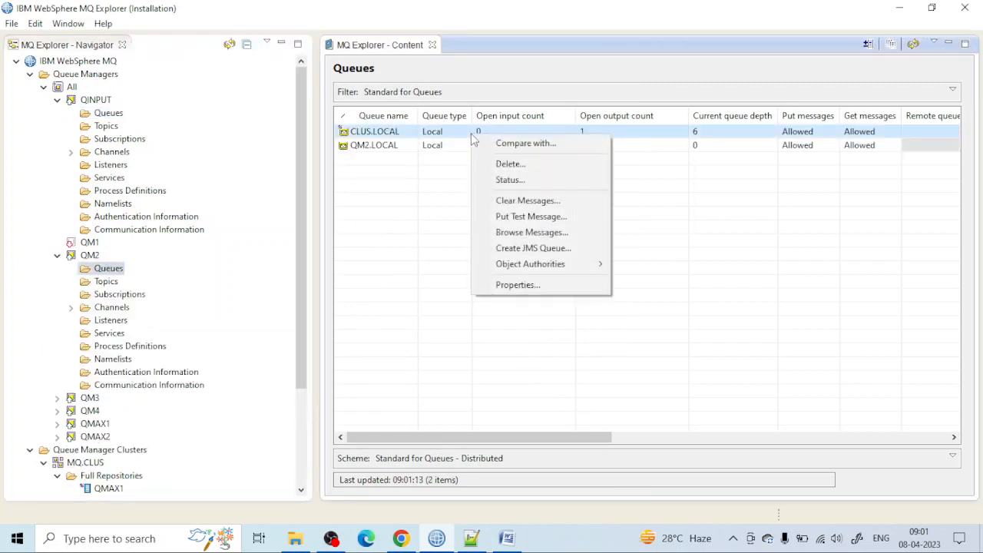
left_click(529, 232)
left_click_drag(316, 258, 360, 262)
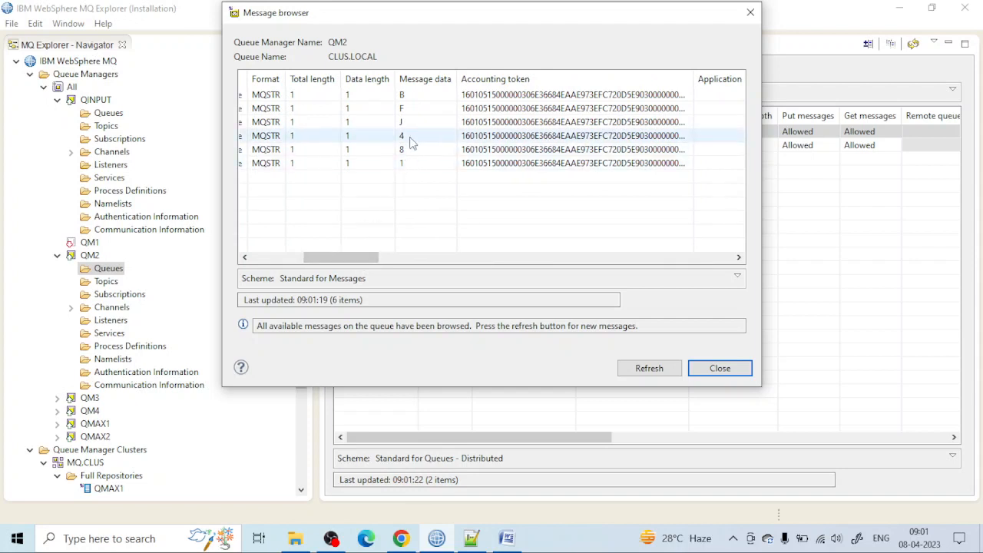
Step: Finish checking the QM2 messages, then expand QM3 and browse its CLUS.LOCAL queue to examine the message data
left_click(402, 164)
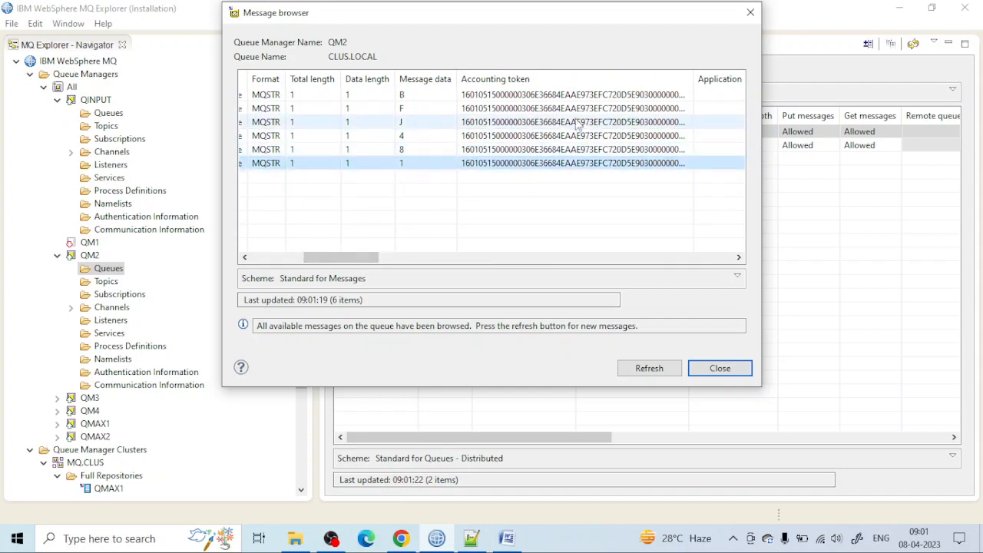
left_click(750, 12)
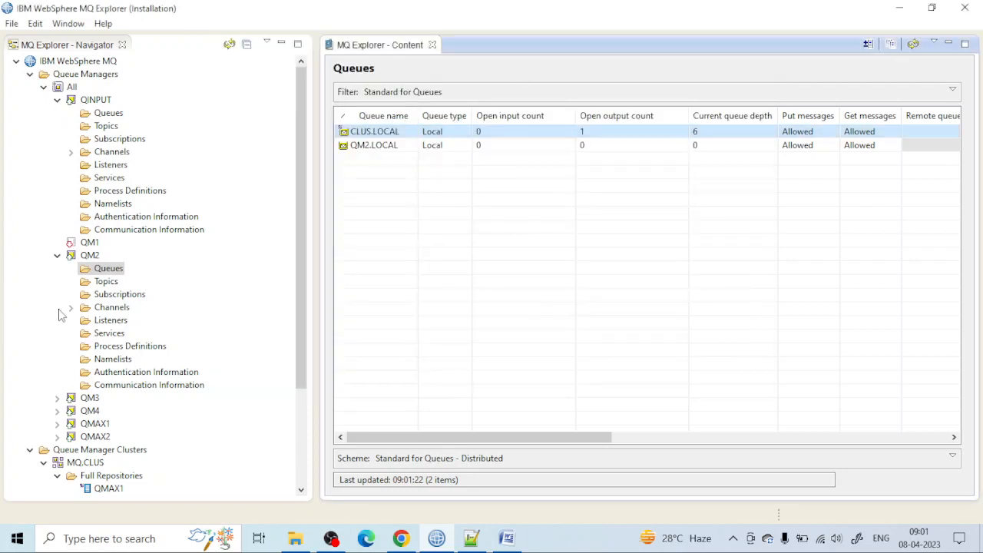
scroll(56, 315, "down", 2)
scroll(112, 307, "down", 2)
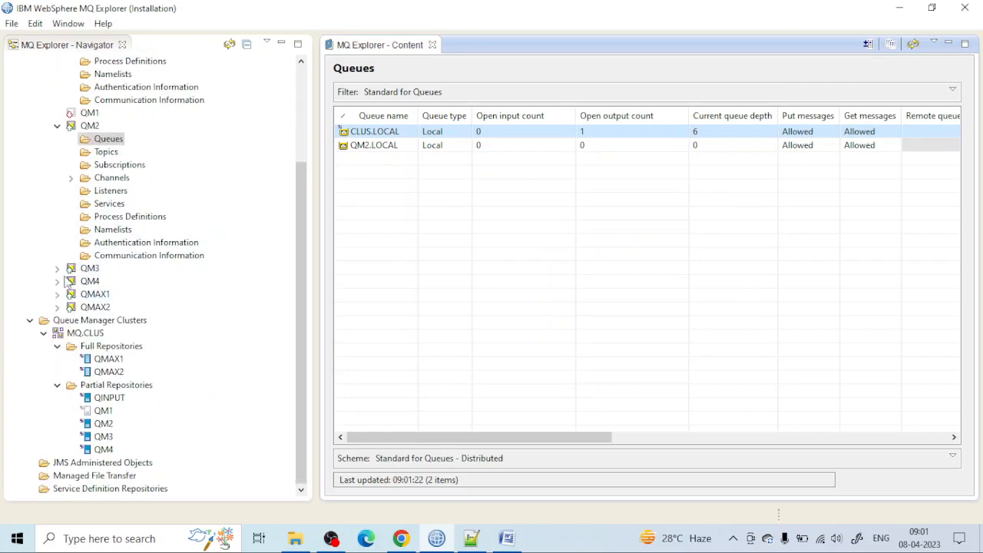
left_click(57, 268)
left_click(108, 281)
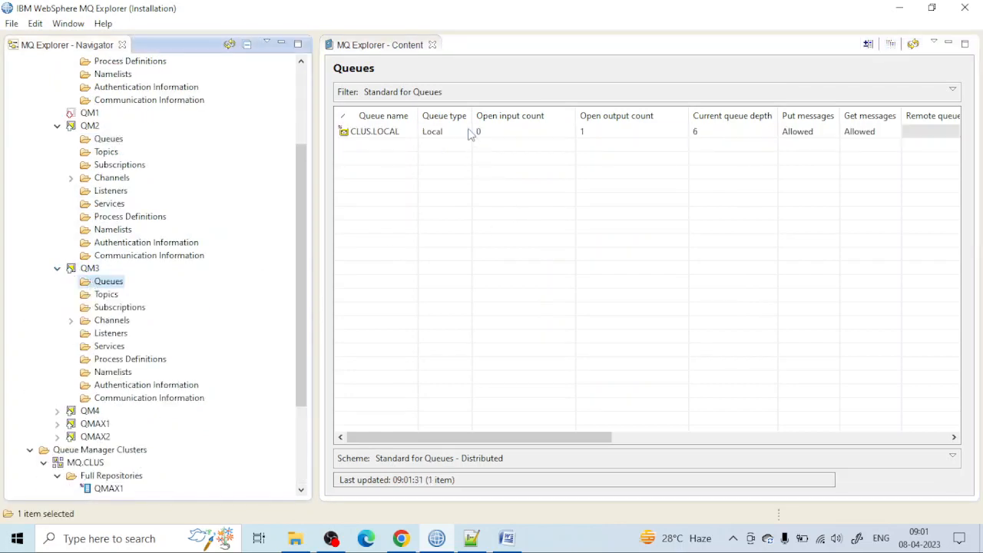
right_click(456, 135)
left_click(512, 231)
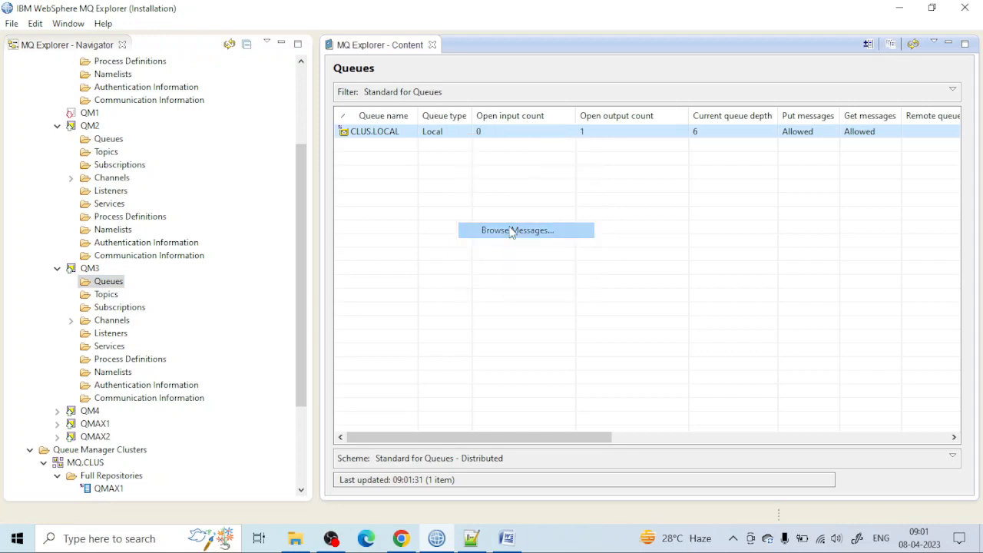
left_click_drag(295, 258, 345, 260)
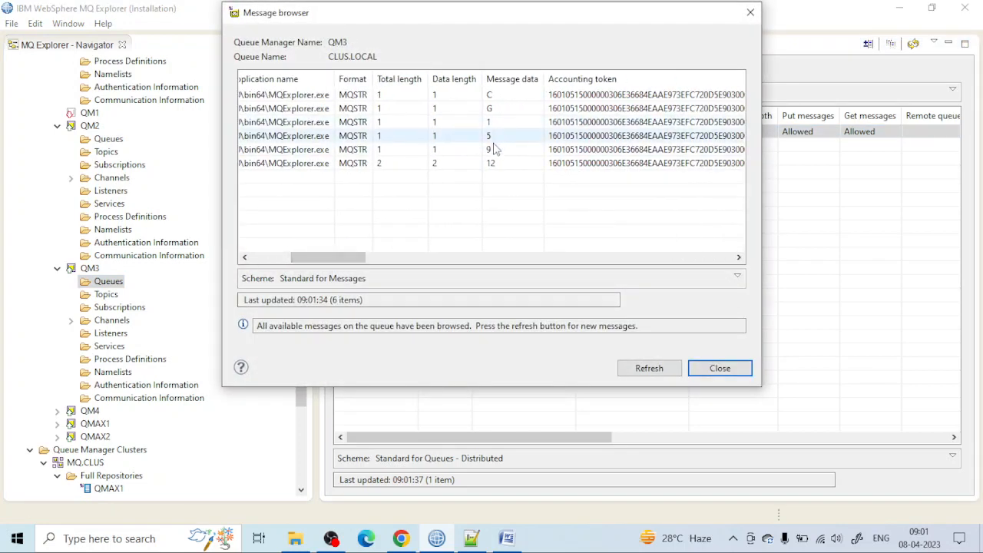
left_click(752, 12)
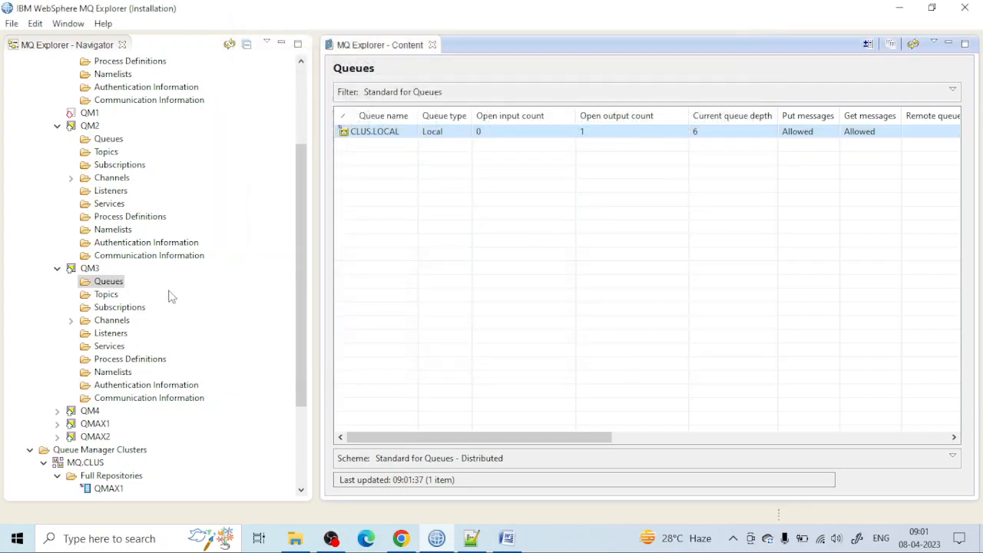
Step: Expand QM4 and browse the messages in its CLUS.LOCAL queue to examine which numbered test messages it received
scroll(184, 294, "down", 3)
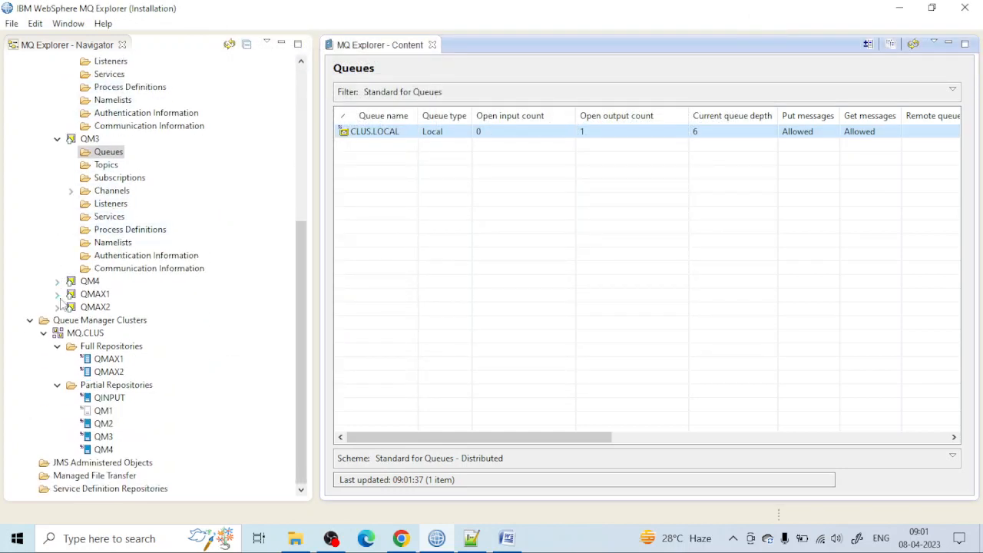
left_click(58, 281)
left_click(108, 294)
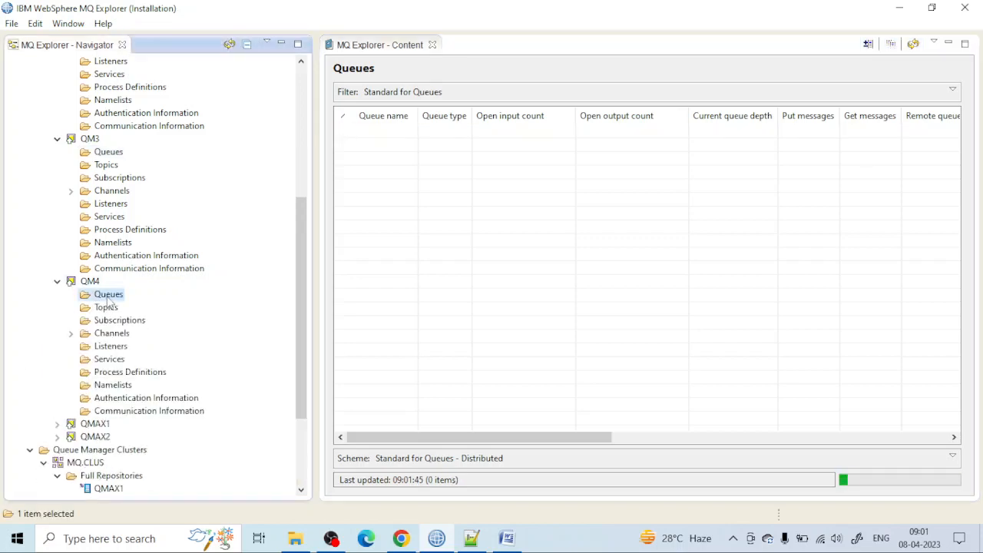
right_click(550, 133)
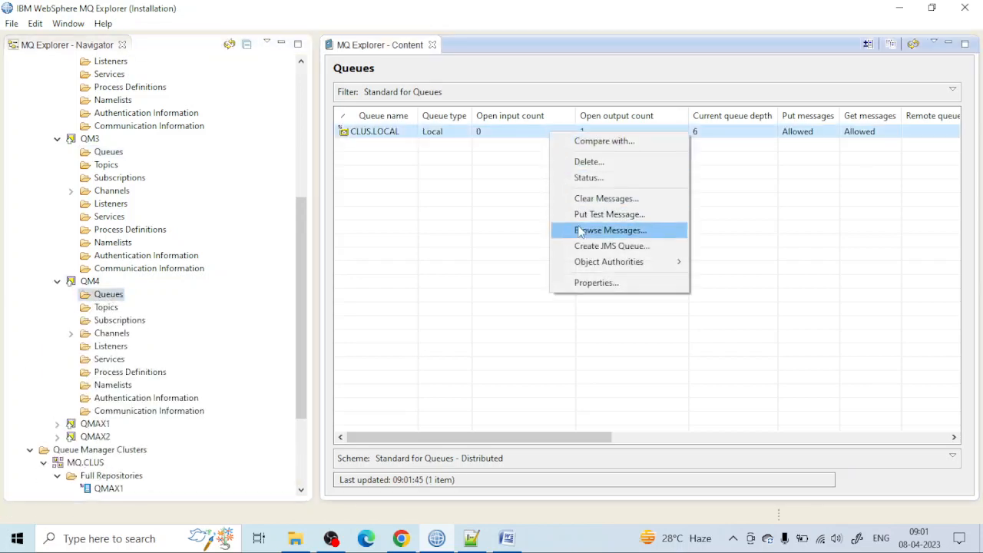
left_click(583, 234)
left_click_drag(317, 258, 365, 261)
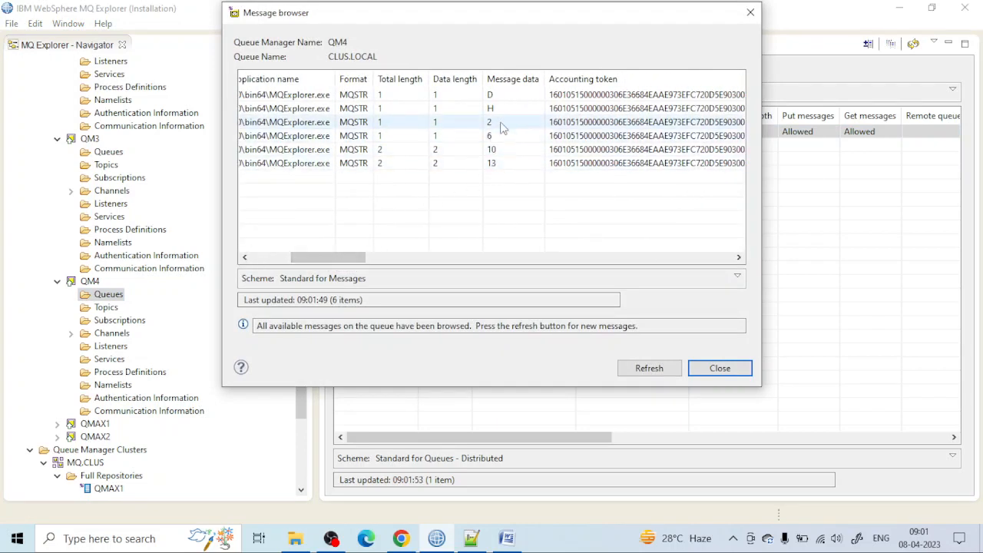
left_click(750, 13)
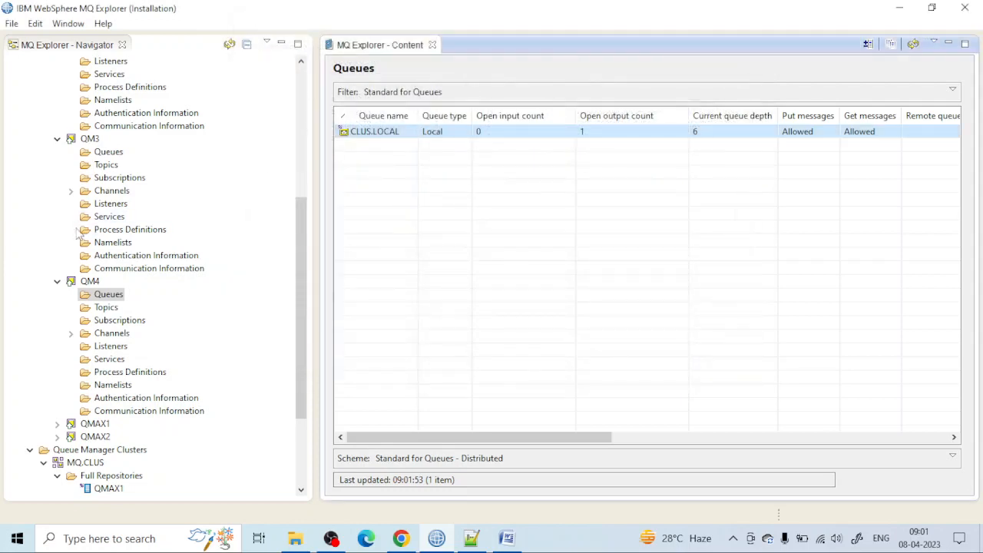
Step: Collapse QM3 and QM2 in the queue manager tree
scroll(66, 233, "up", 3)
left_click(58, 256)
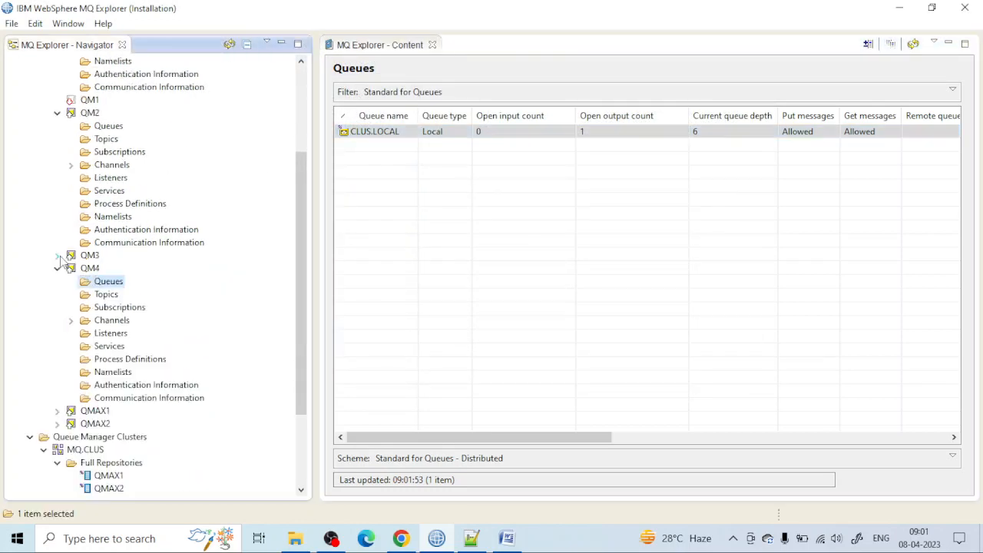
left_click(57, 113)
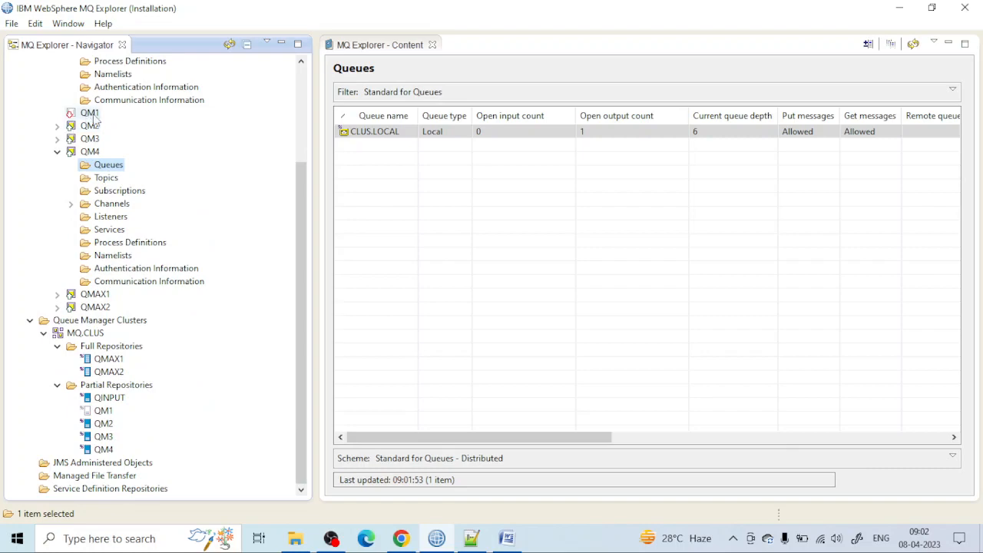
Step: Switch to the MQ.CLUS cluster diagram in diagrams.net to review the message routing from QINPUT
left_click(506, 539)
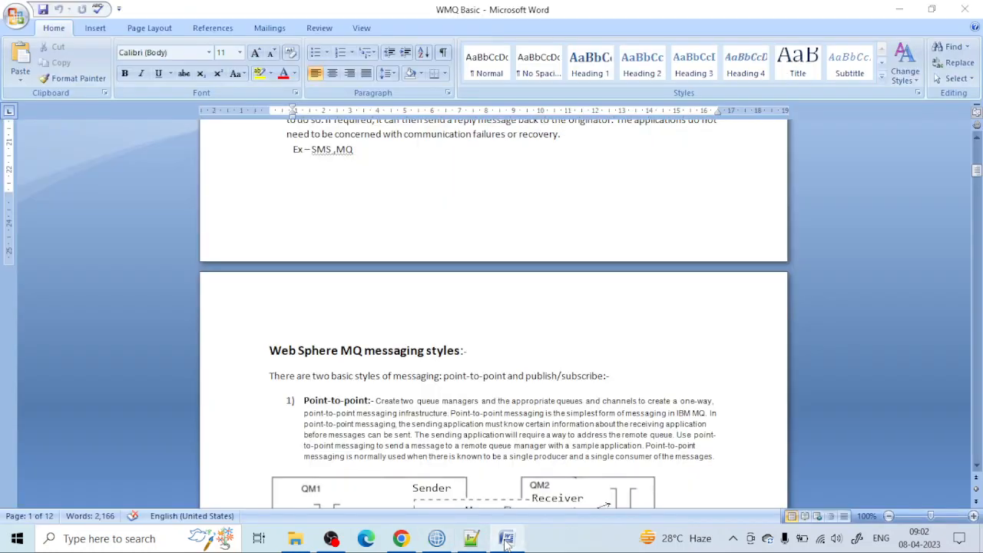
left_click(430, 538)
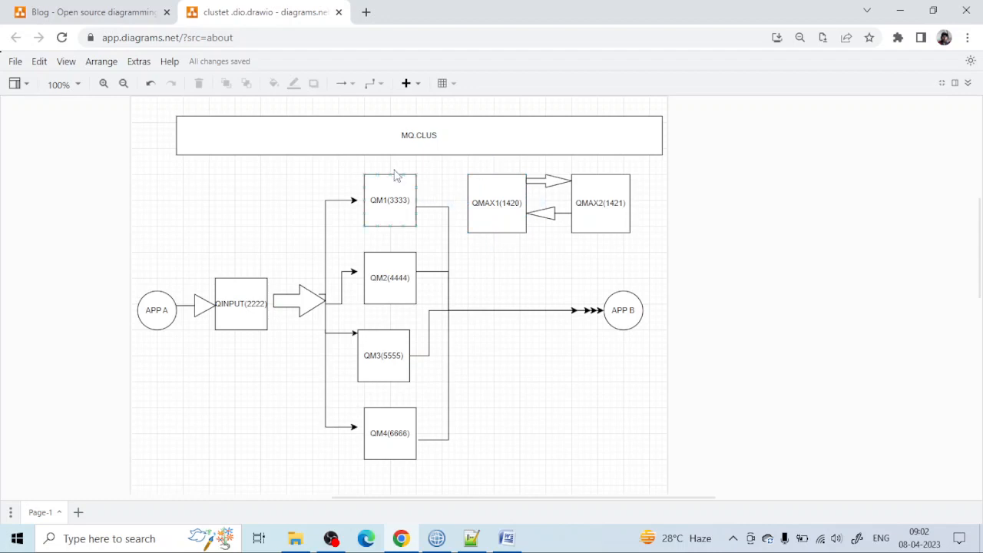